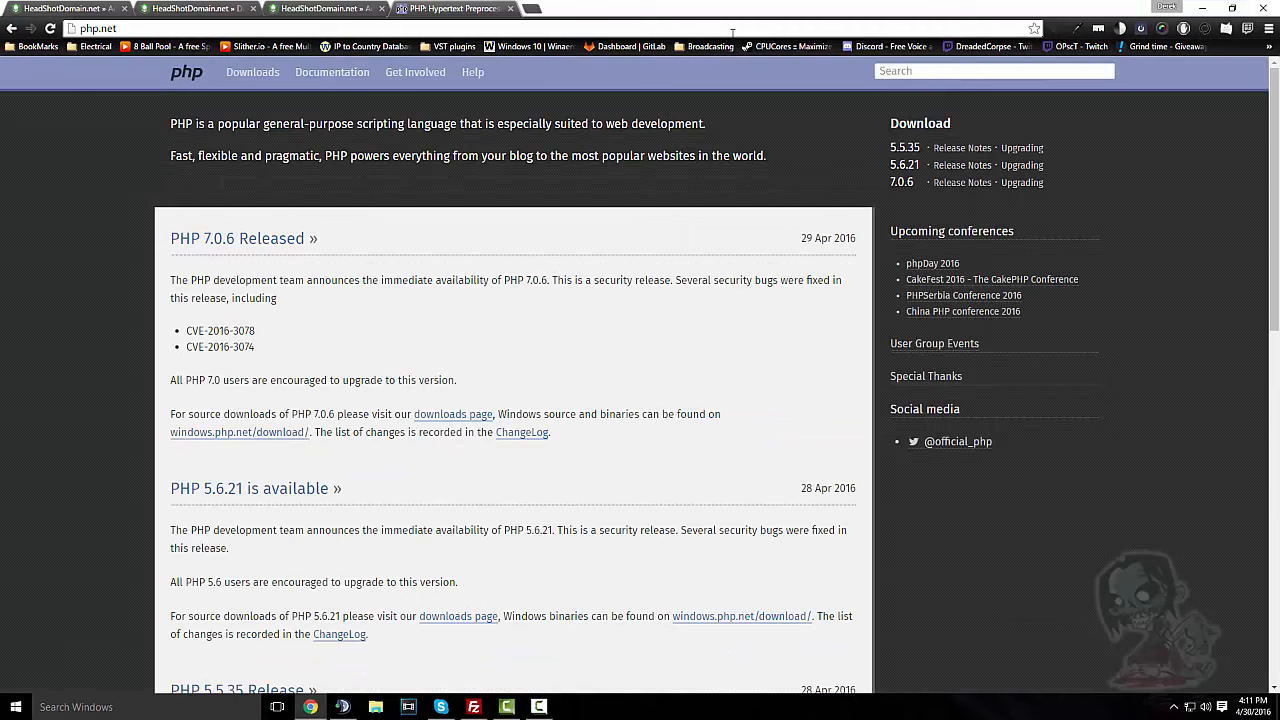
Search the PHP site for "date" and open the manual page of the date function
click(920, 70)
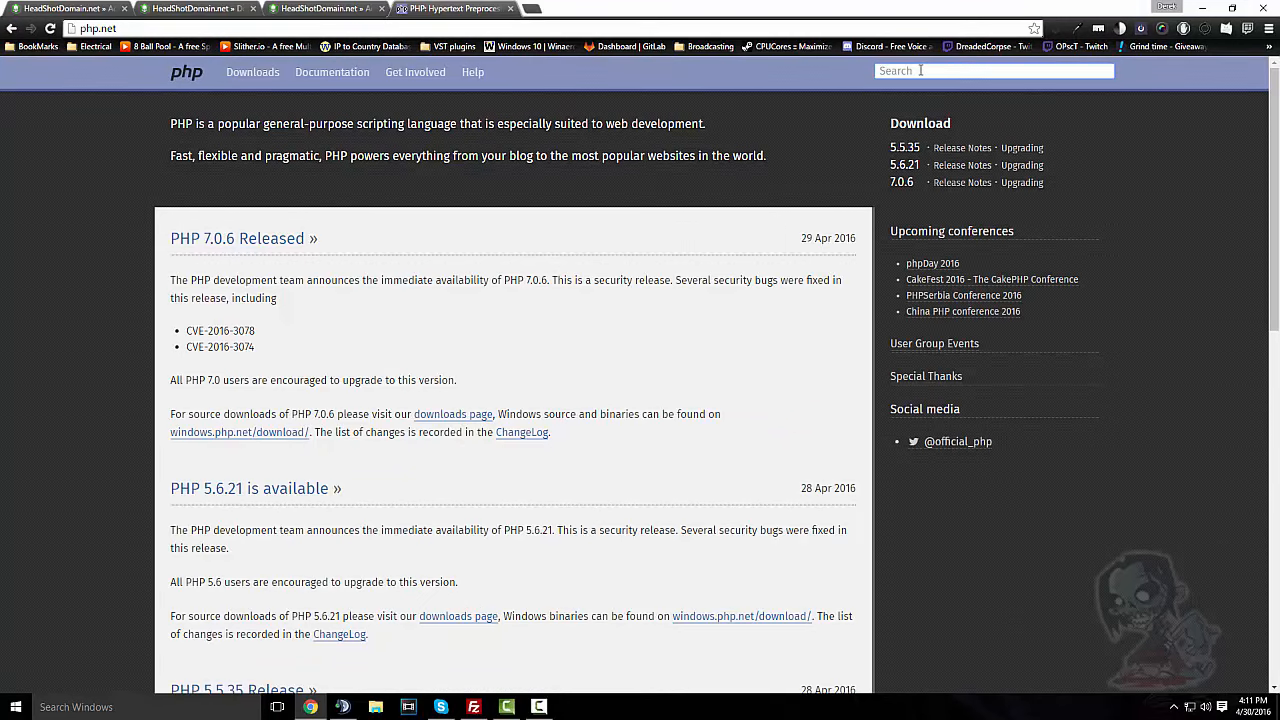
text(date)
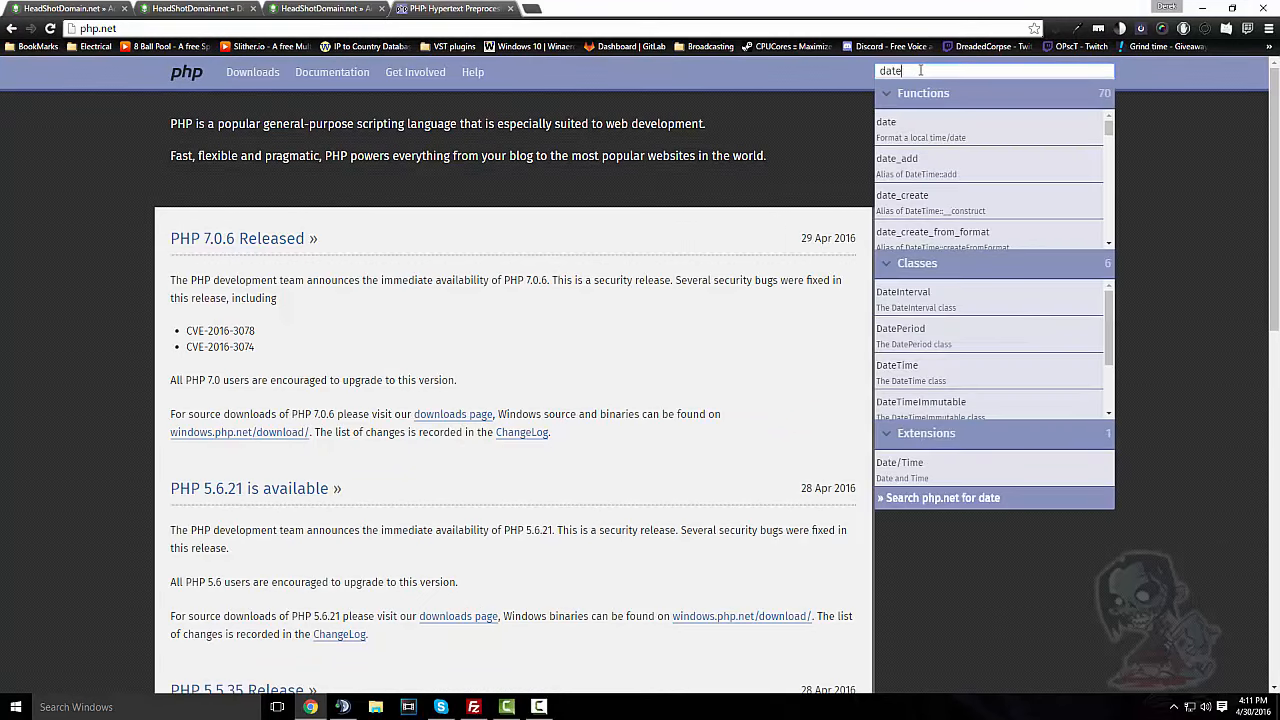
key(Down)
key(Return)
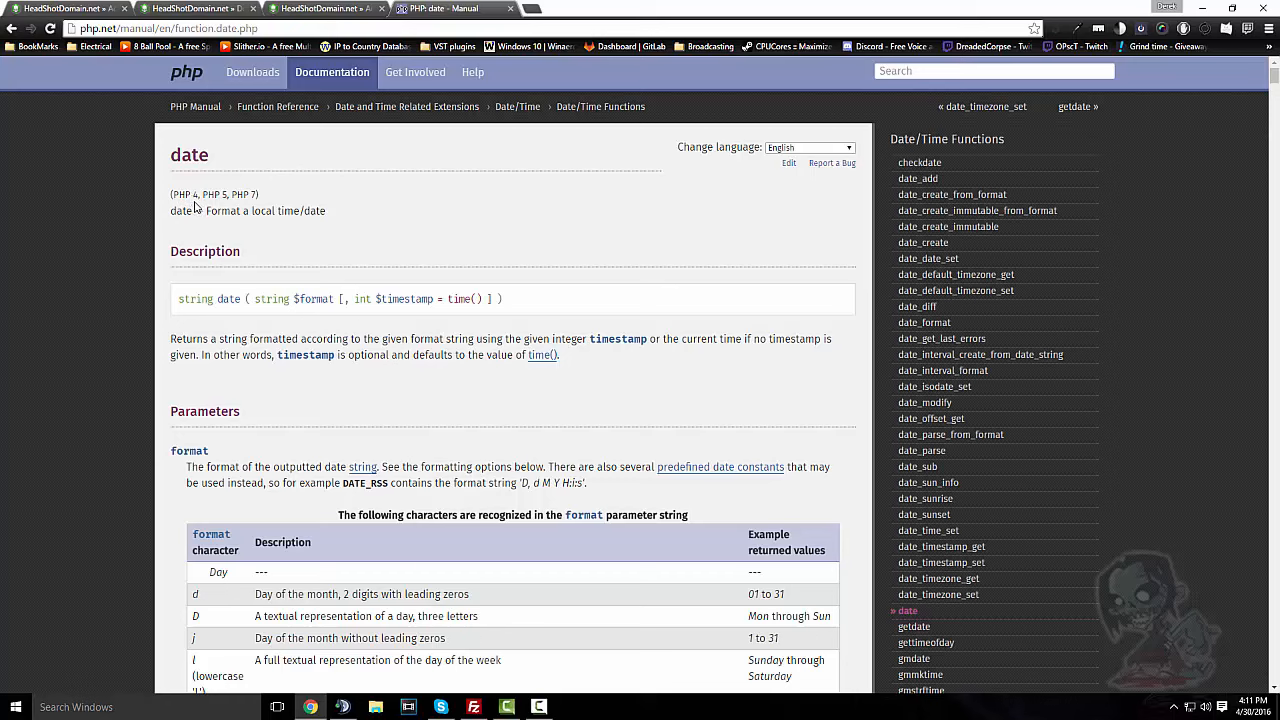
Read through the date format character table, including the "m" month entry, and the date() code examples below it
scroll(268, 210, down, 5)
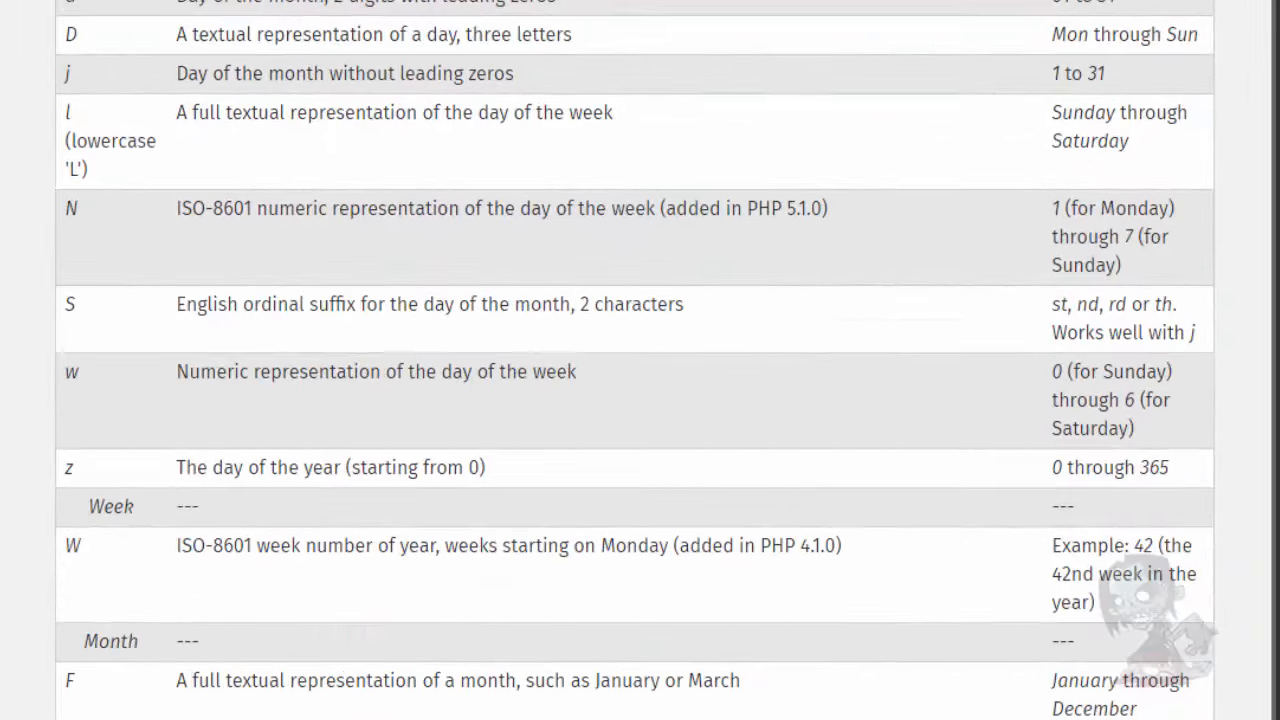
scroll(635, 360, down, 2)
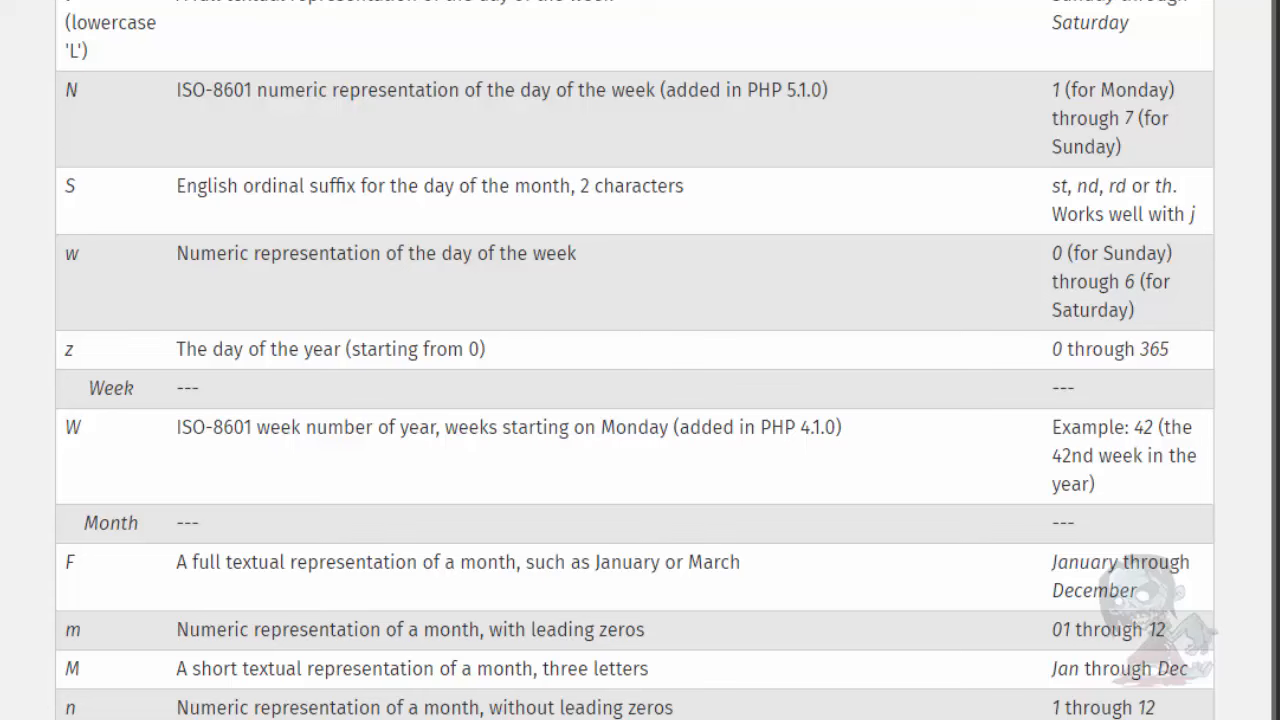
scroll(635, 360, down, 2)
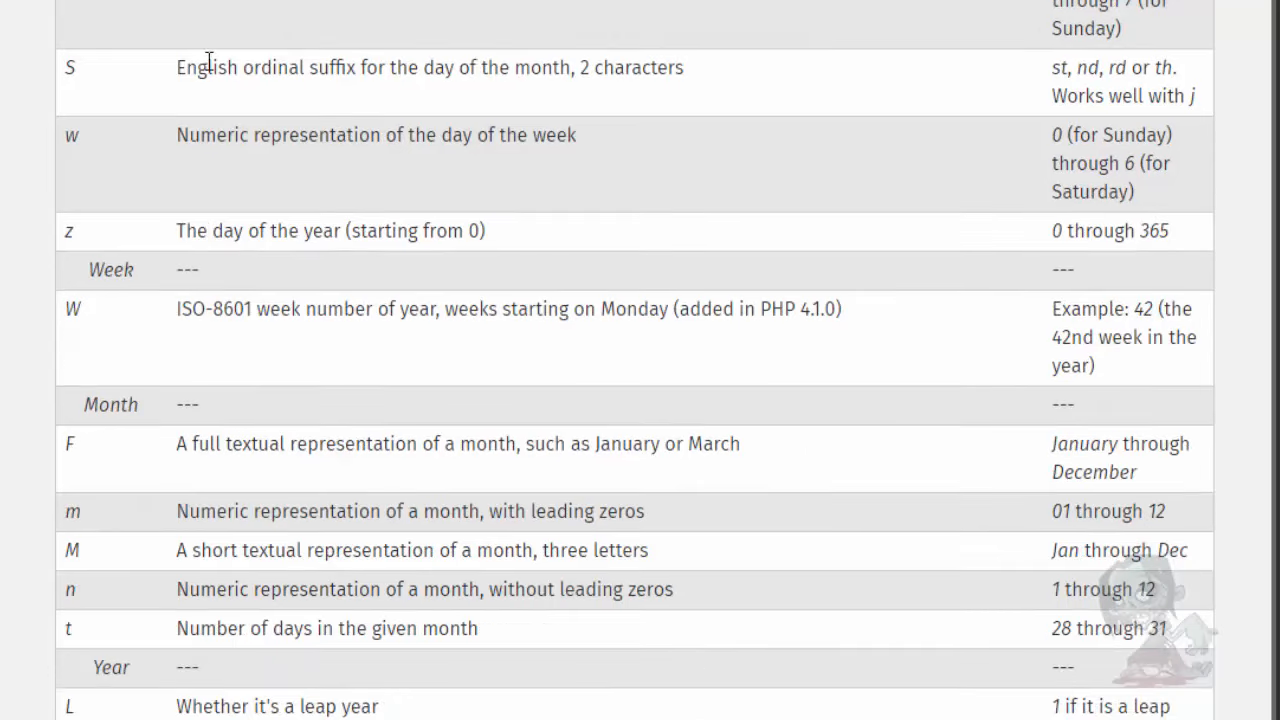
scroll(208, 60, down, 2)
scroll(190, 45, down, 3)
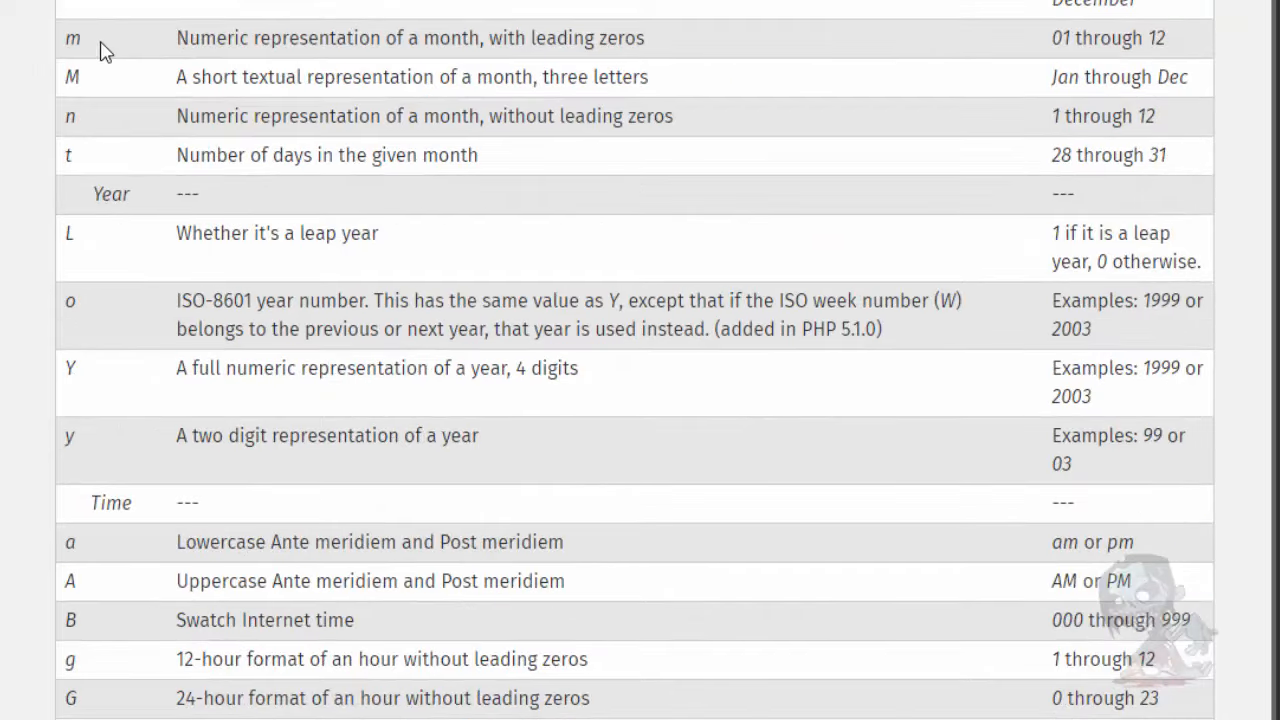
drag(95, 45, 63, 40)
drag(177, 38, 669, 51)
scroll(669, 30, down, 12)
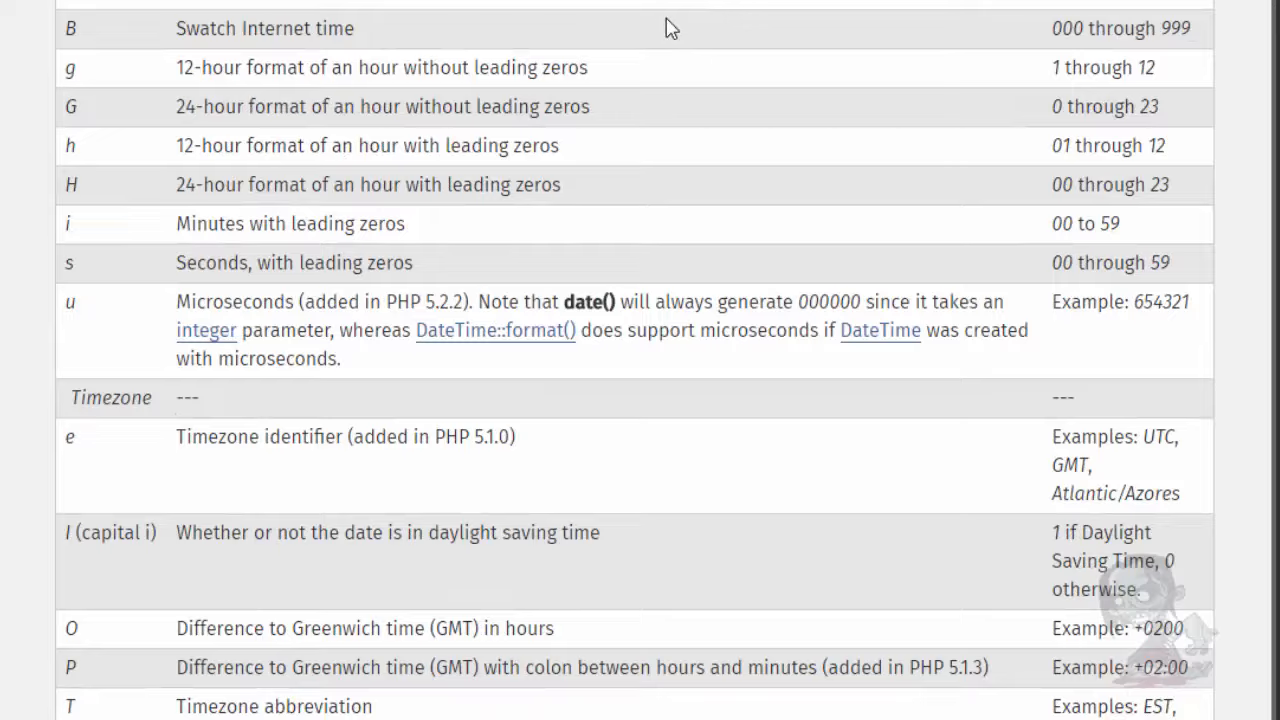
scroll(638, 7, down, 15)
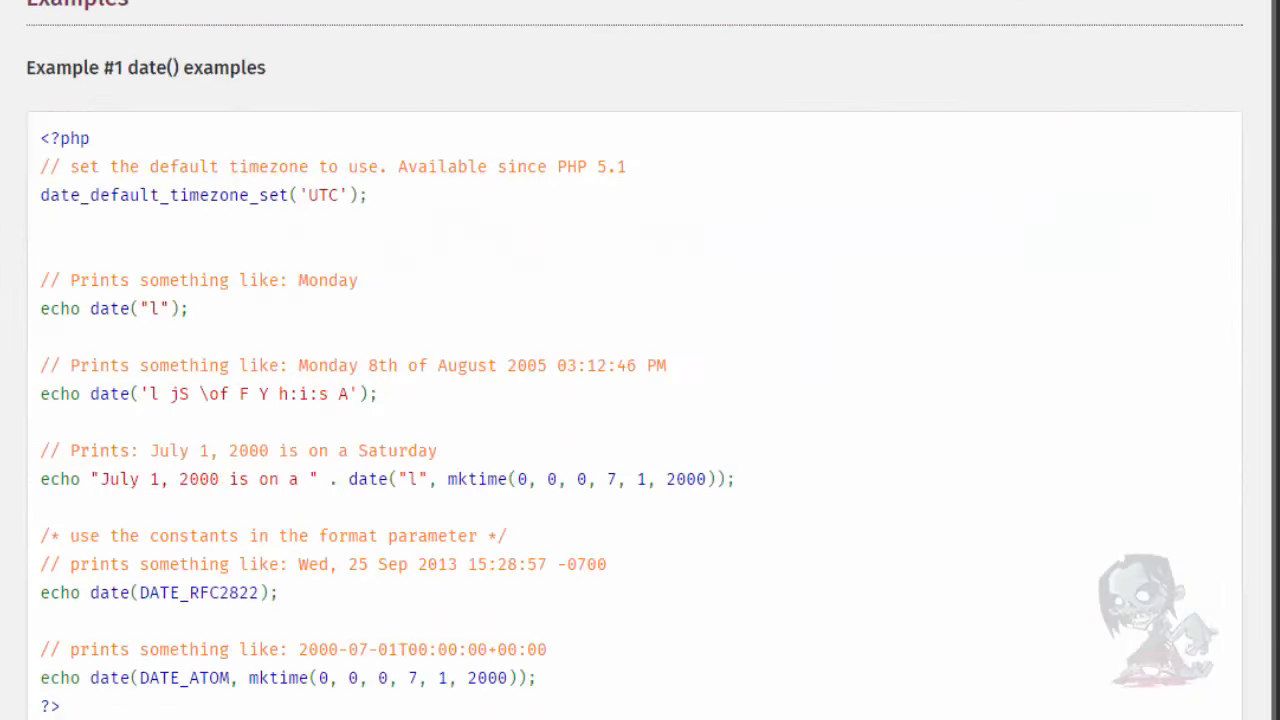
scroll(640, 360, down, 1)
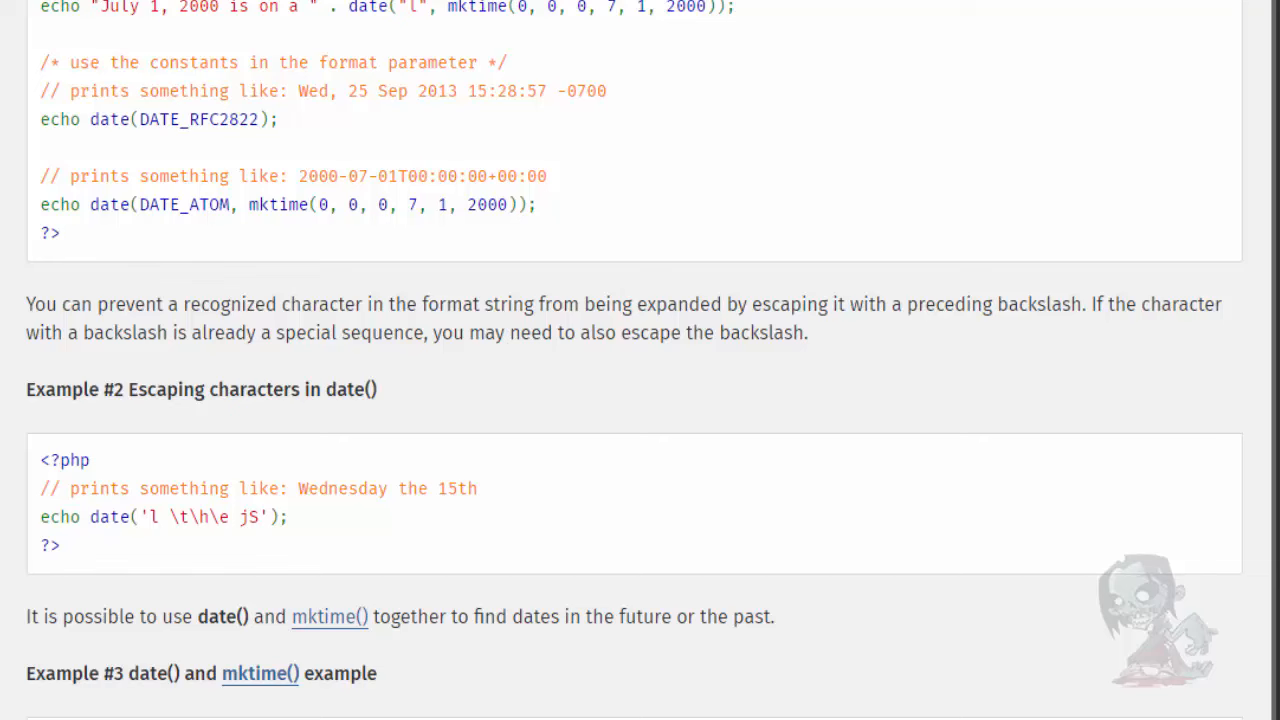
Return to the format character table and examine the uppercase "A" entry's description and example values
scroll(310, 10, up, 15)
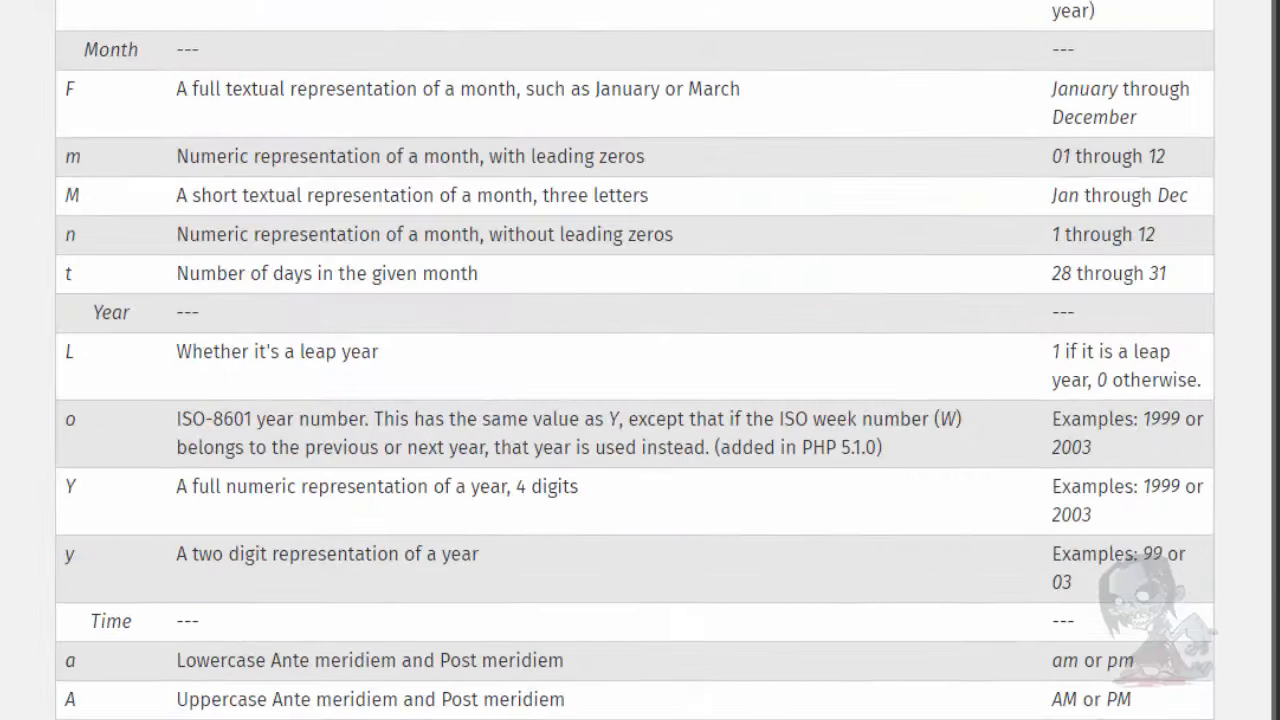
scroll(310, 10, down, 5)
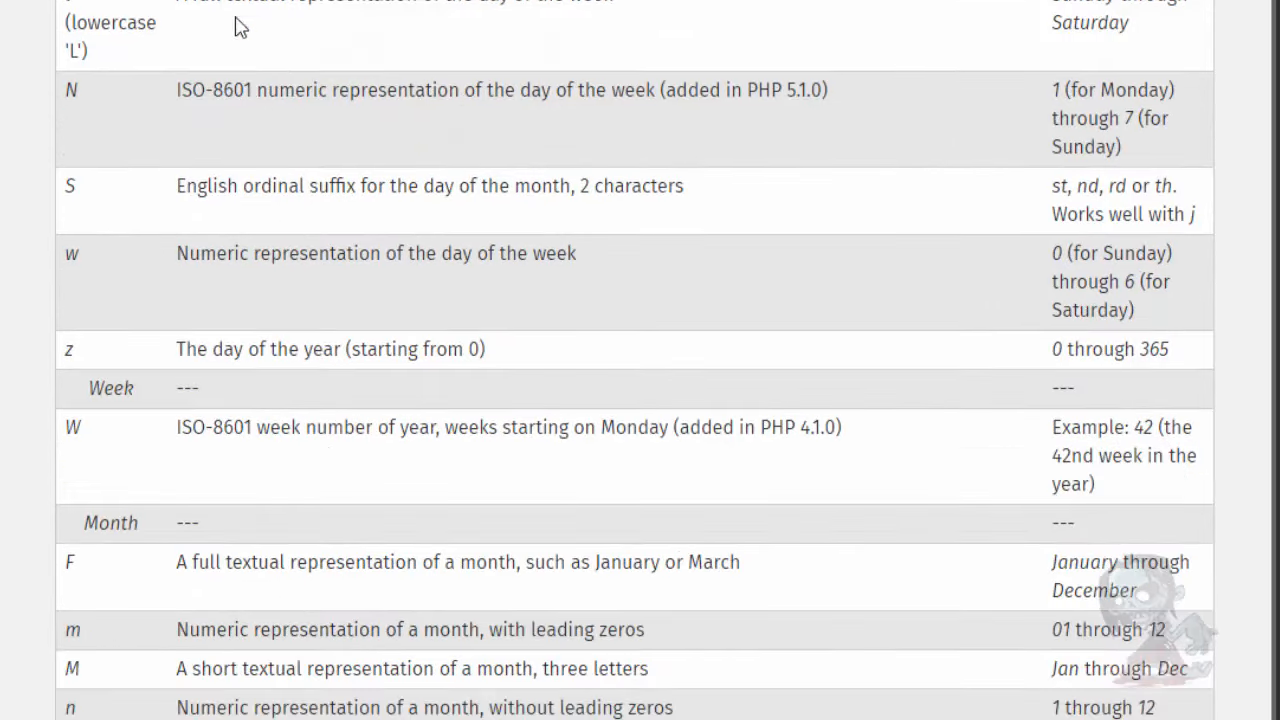
scroll(193, 8, down, 10)
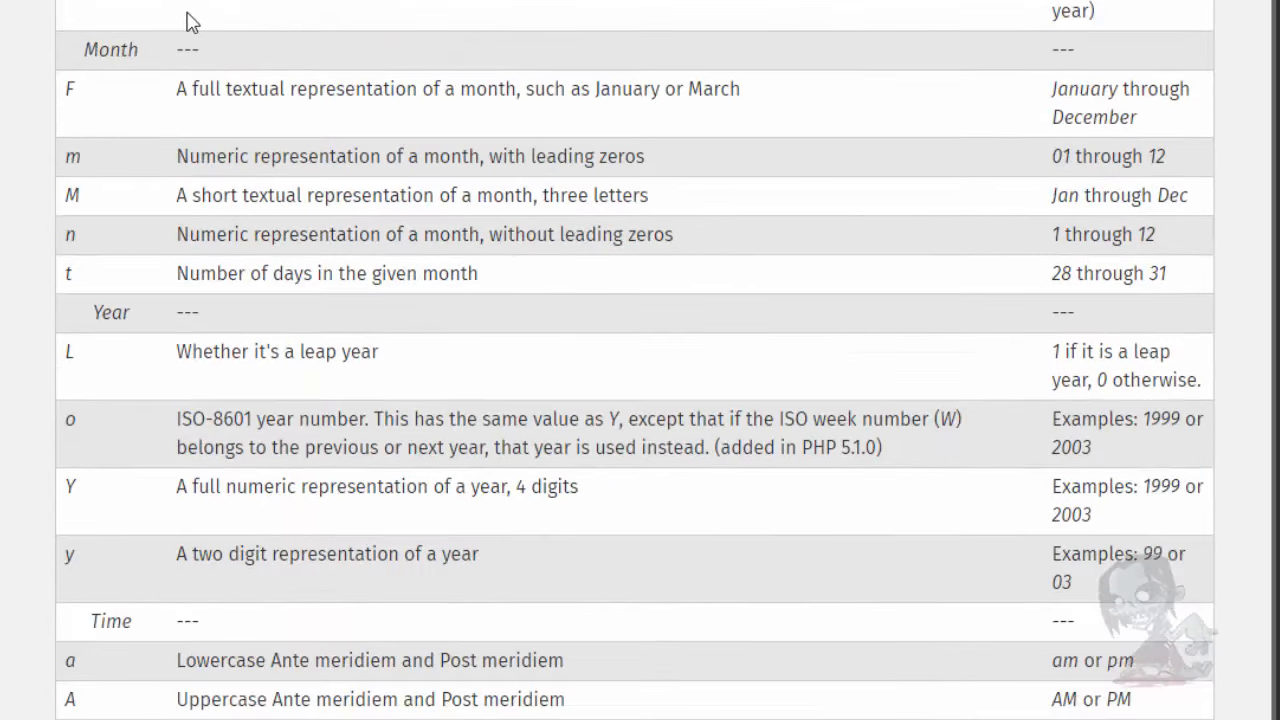
scroll(116, 124, down, 3)
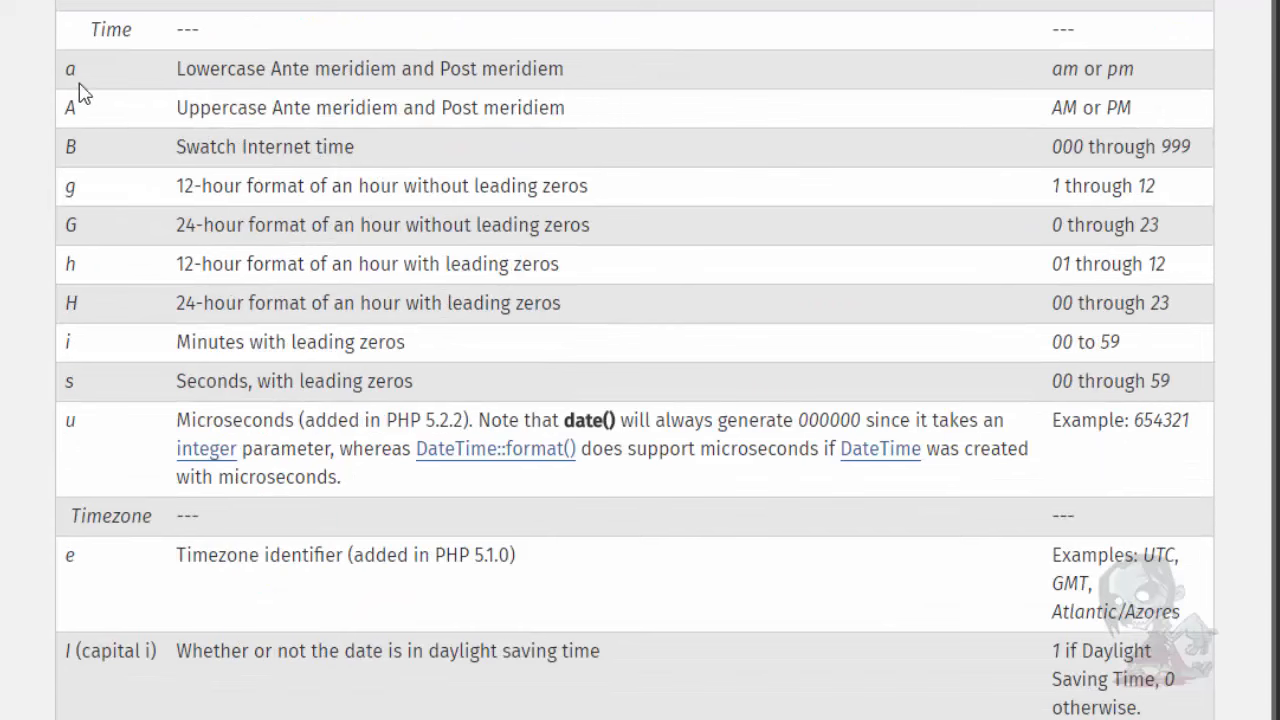
drag(178, 108, 541, 108)
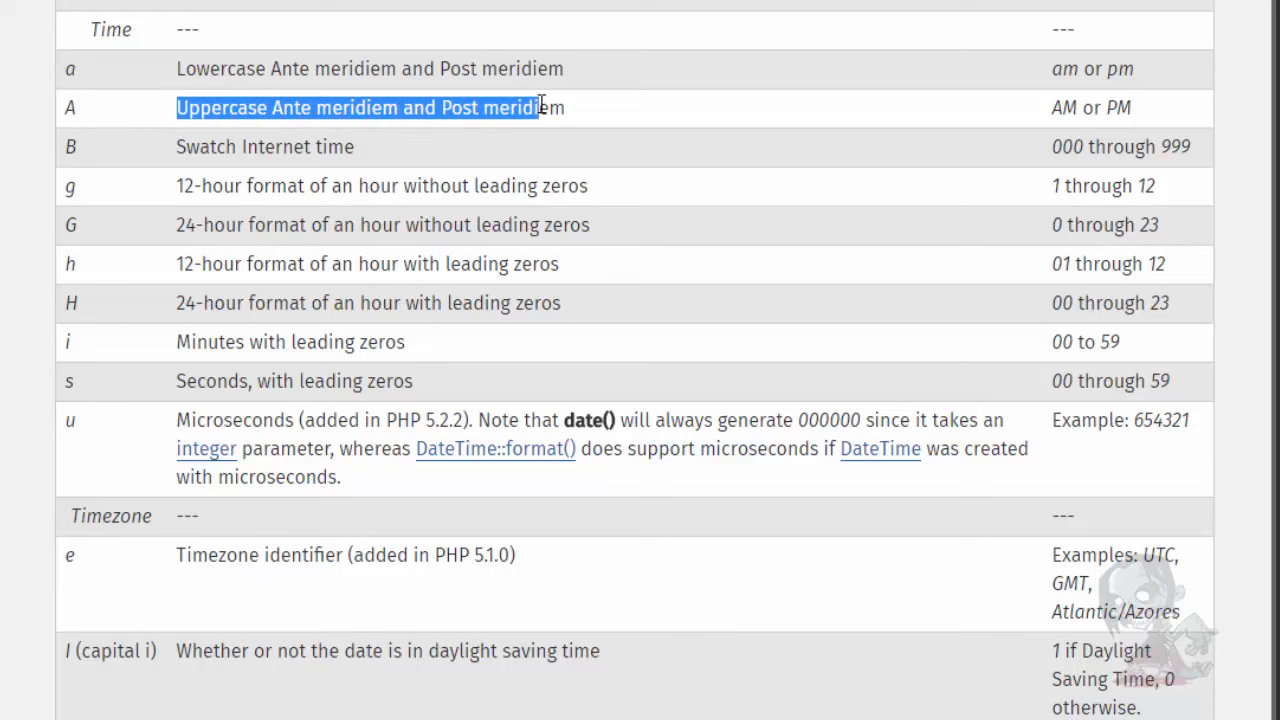
drag(1056, 108, 1180, 106)
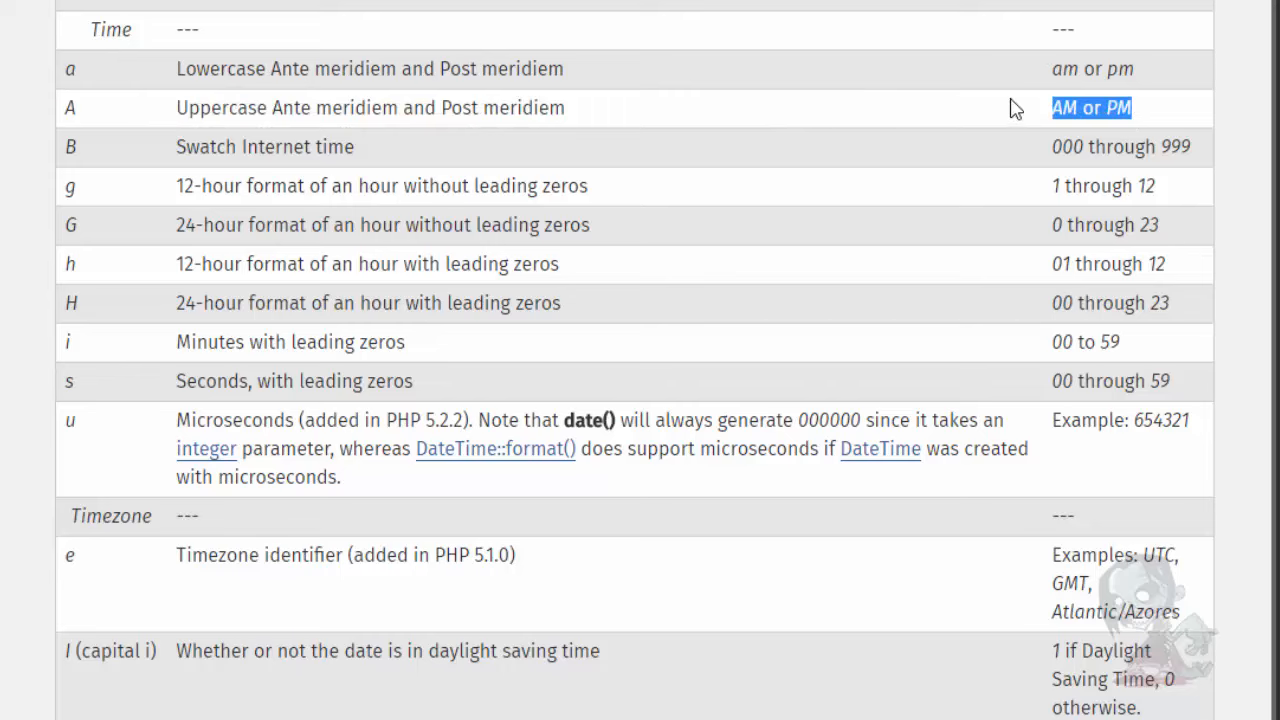
Examine the date() formatting examples, comparing the month, day, time and am/pm parts of the "F j, Y, g:i a" sample
scroll(376, 72, down, 5)
scroll(376, 72, down, 20)
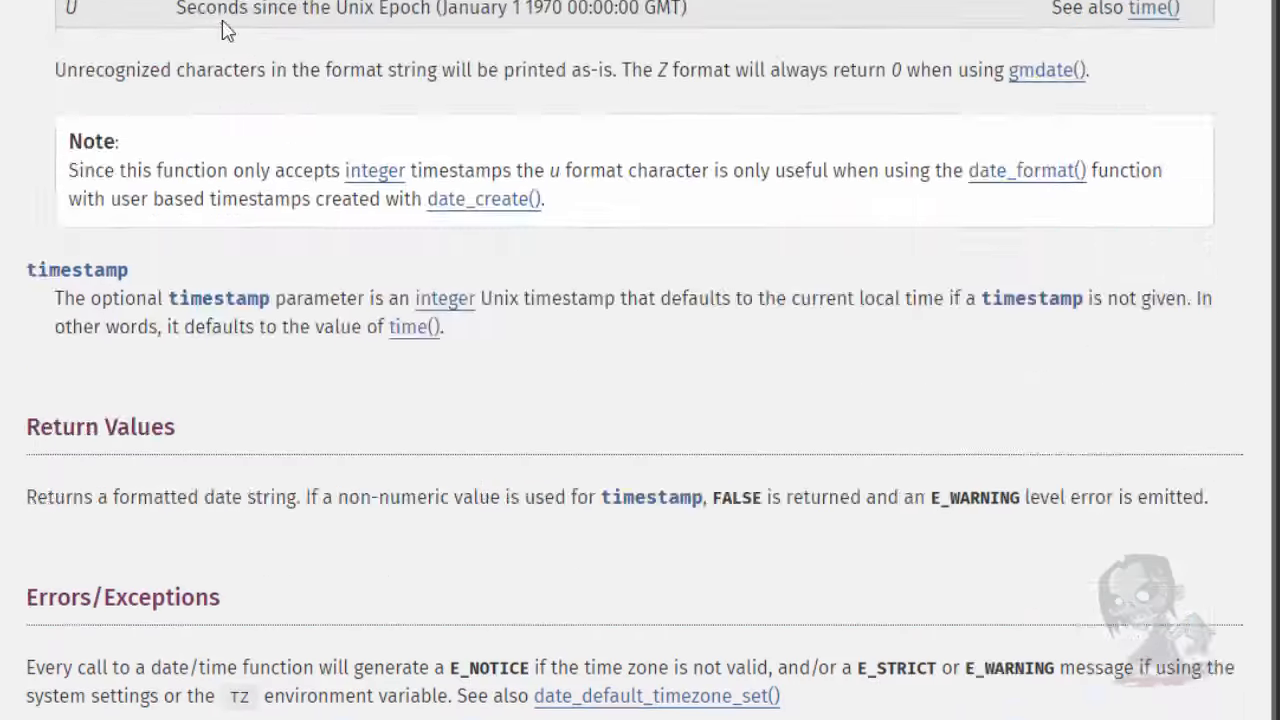
scroll(370, 5, down, 5)
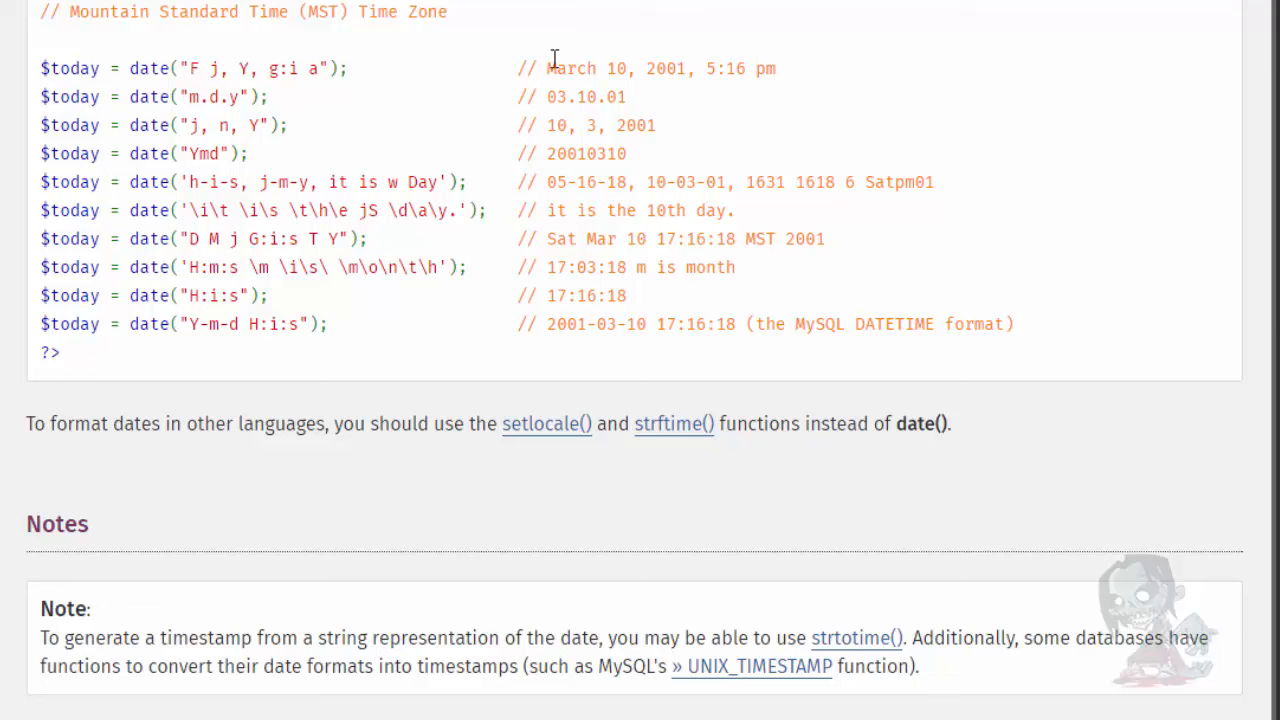
drag(550, 68, 696, 76)
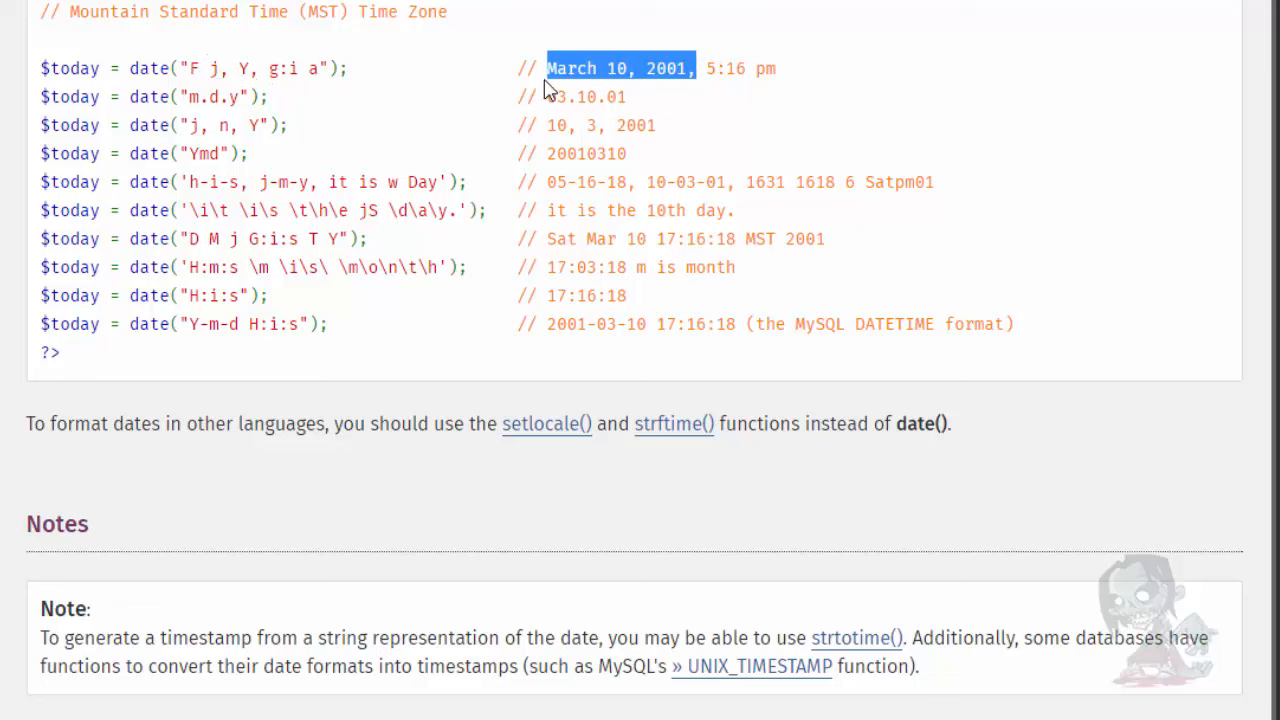
drag(553, 72, 600, 66)
click(611, 66)
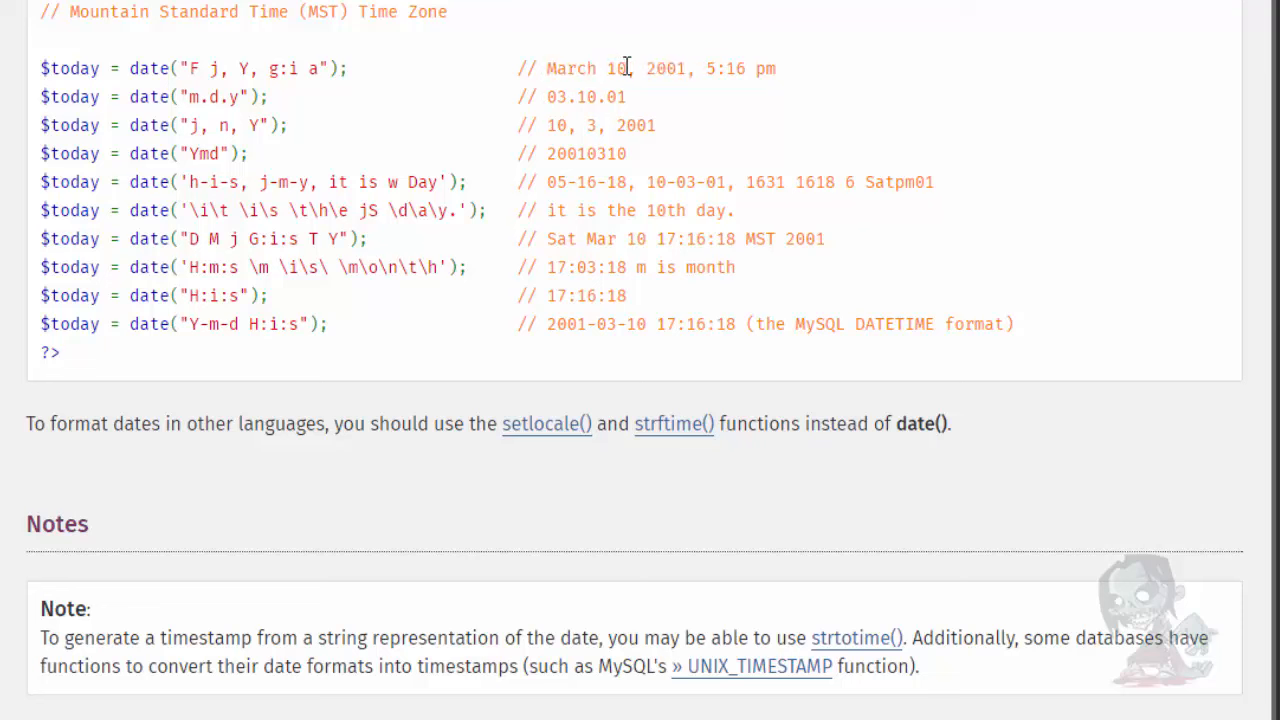
double_click(611, 67)
drag(707, 67, 745, 65)
double_click(766, 64)
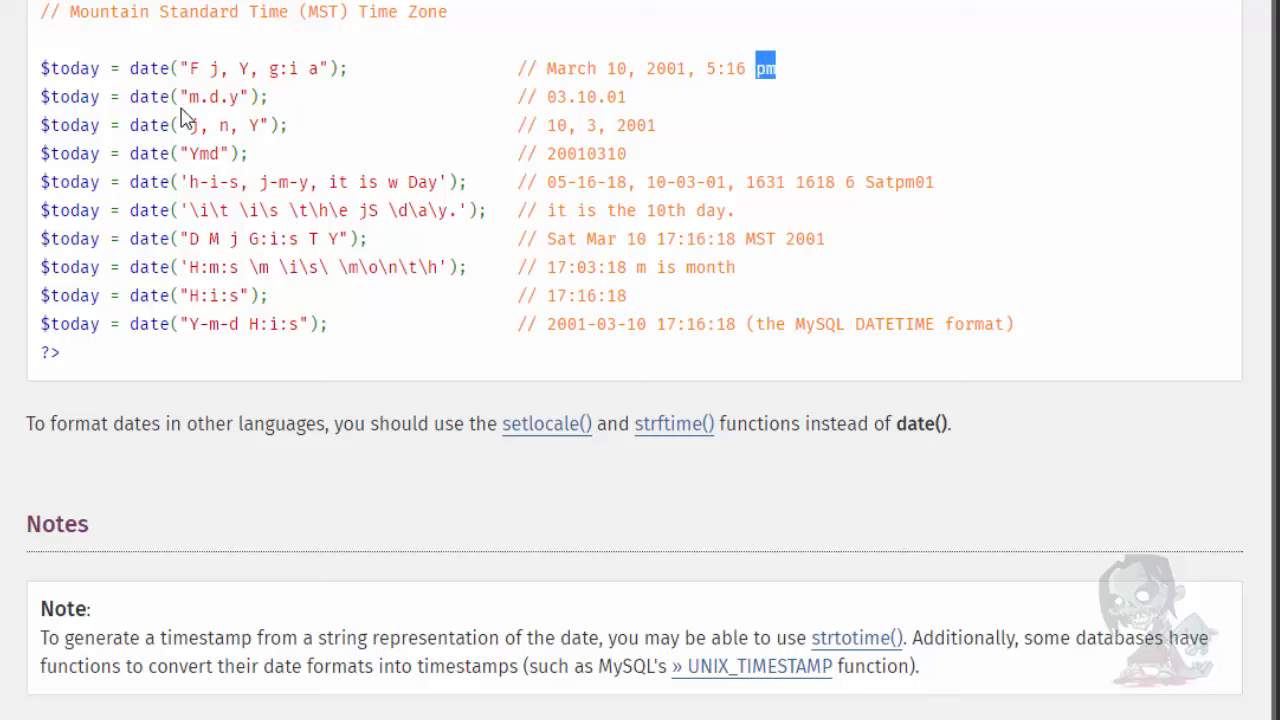
scroll(343, 266, down, 3)
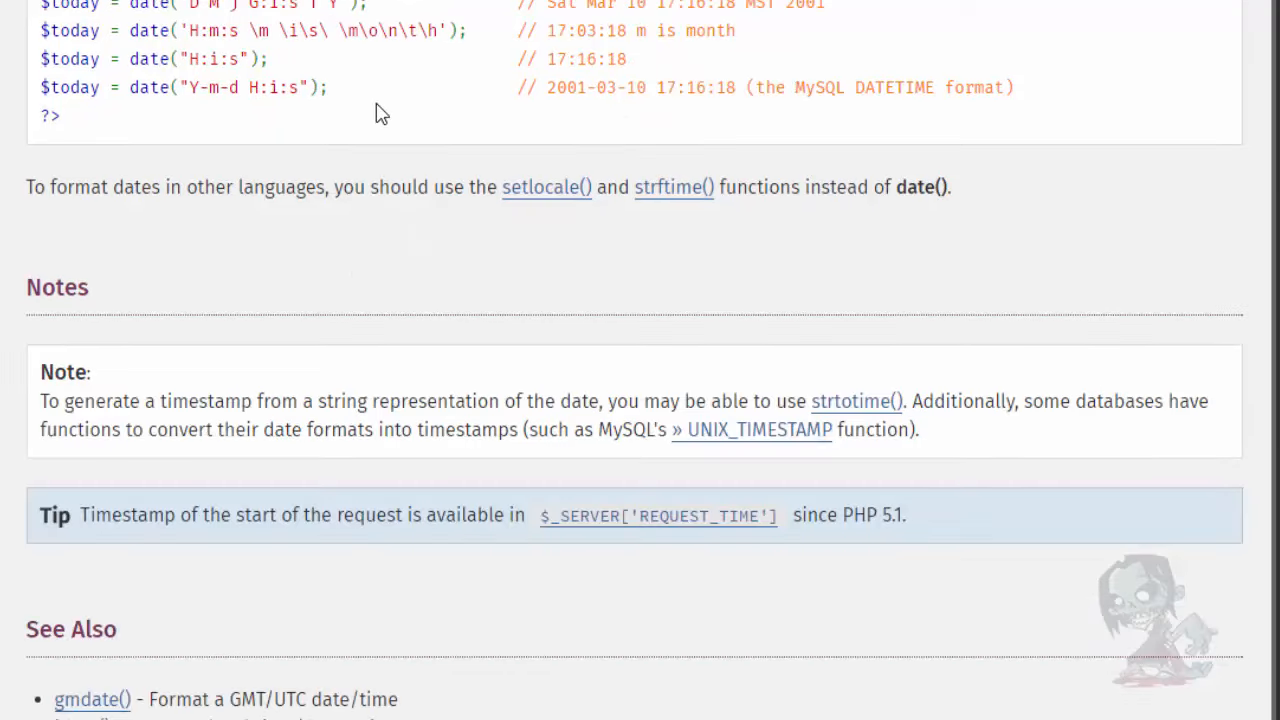
scroll(270, 100, up, 2)
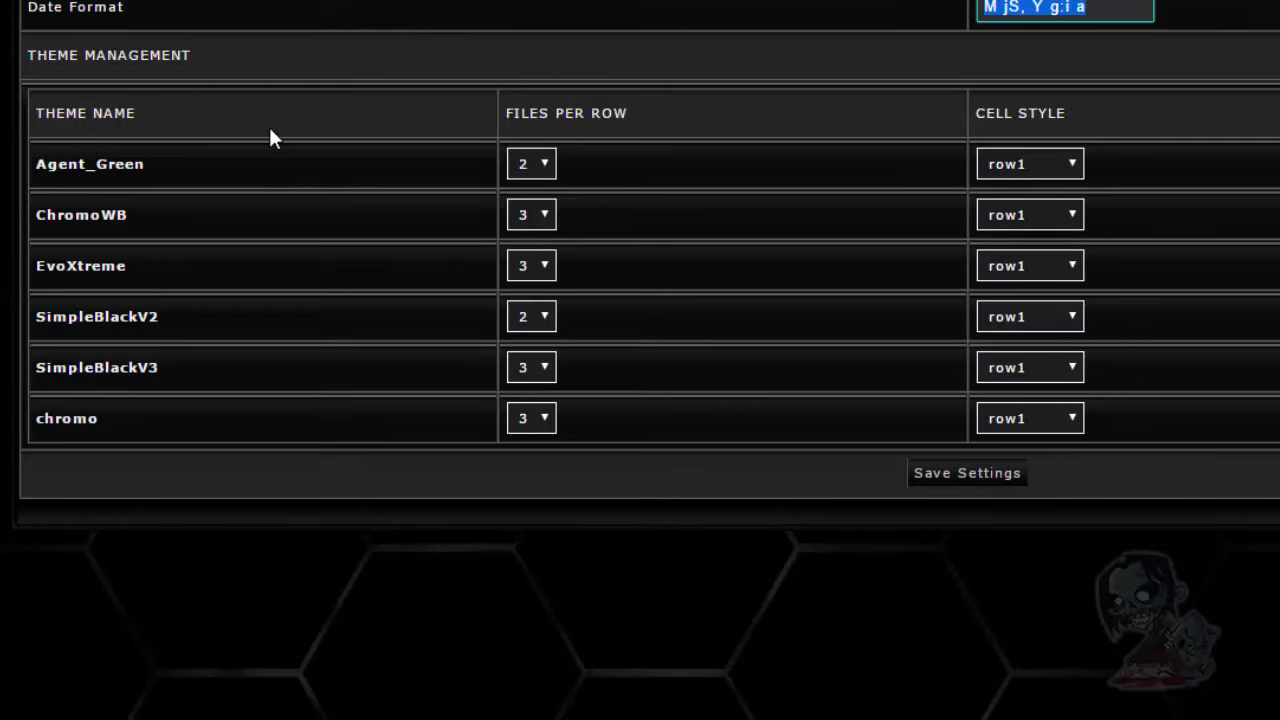
In the File Repository settings, review the Theme Management table and check the files-per-row choices for Agent_Green
scroll(270, 132, down, 1)
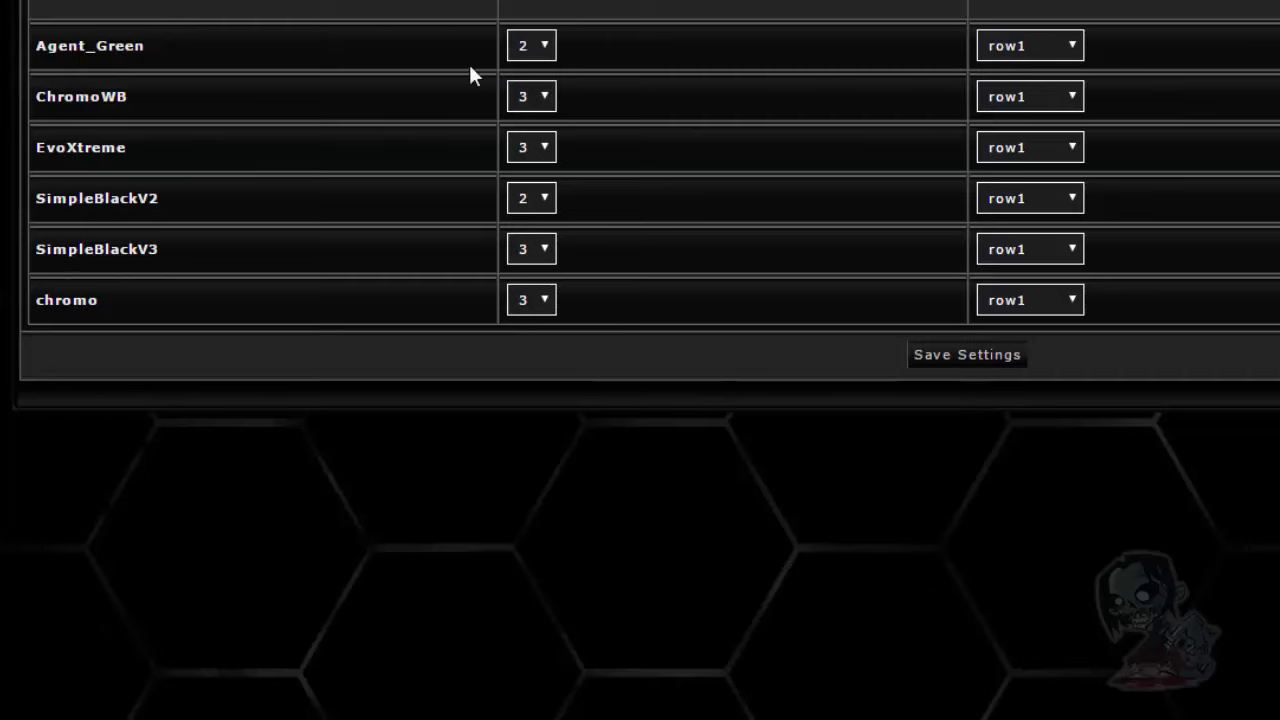
scroll(689, 193, up, 2)
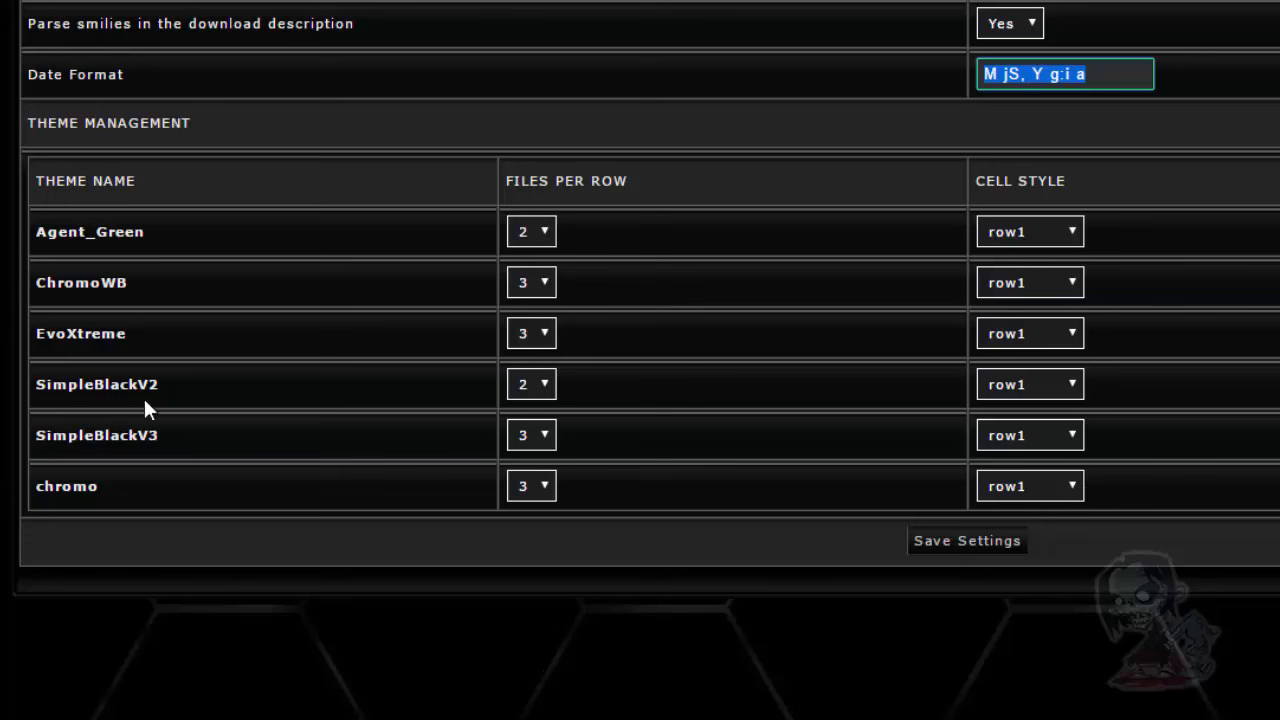
drag(164, 388, 49, 397)
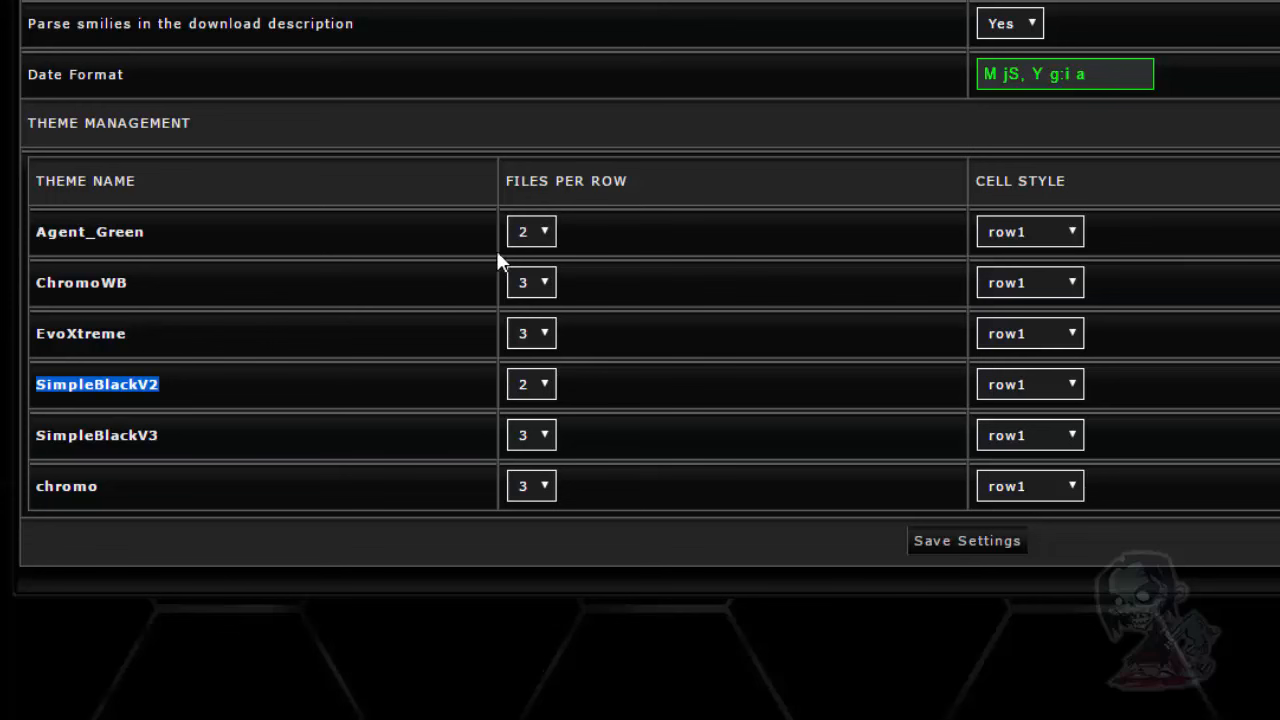
click(549, 241)
click(650, 216)
click(652, 217)
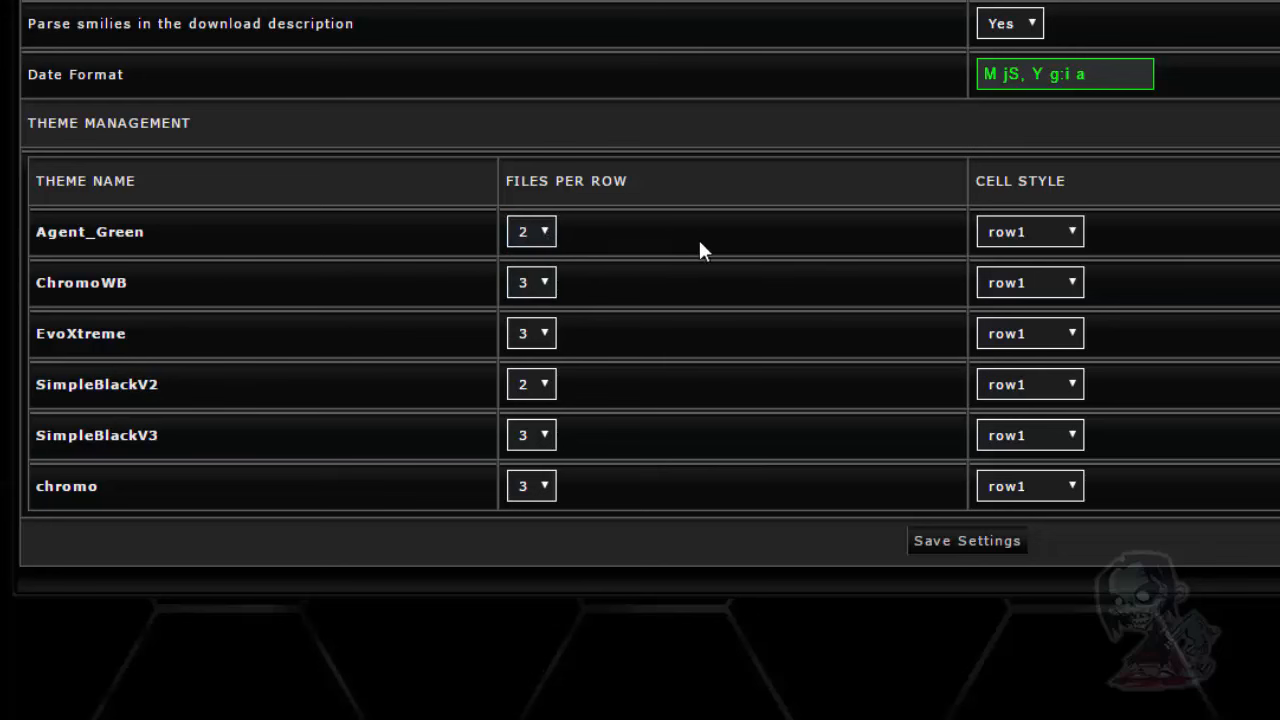
Open the form for adding a category and bring up the colour picker for its Color field
scroll(762, 280, down, 2)
scroll(768, 286, up, 10)
scroll(768, 288, down, 10)
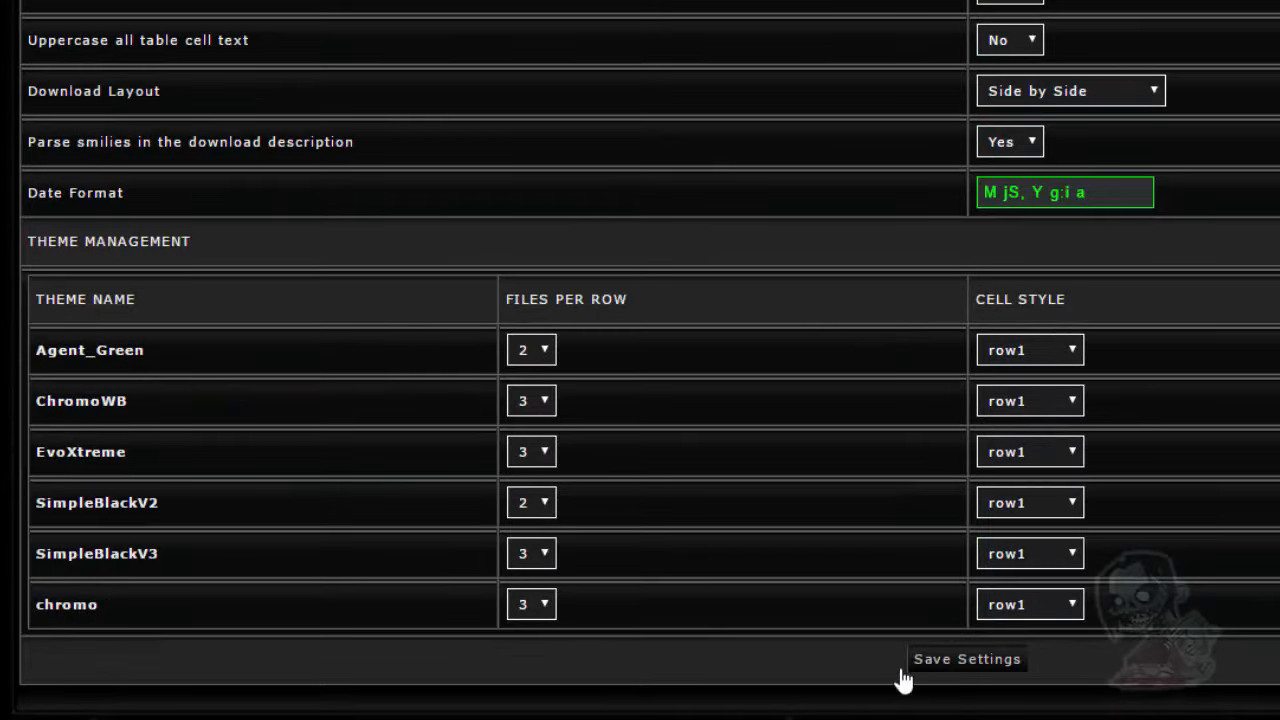
scroll(968, 400, up, 10)
scroll(947, 466, down, 12)
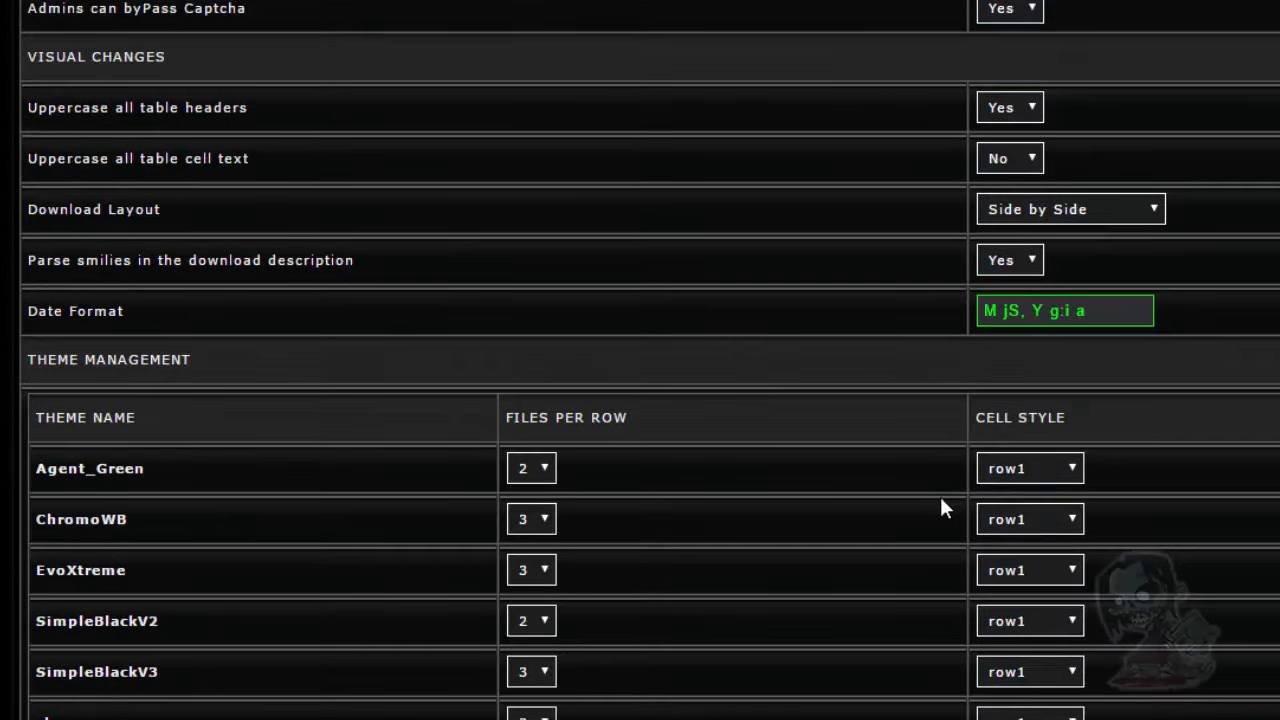
scroll(828, 483, up, 15)
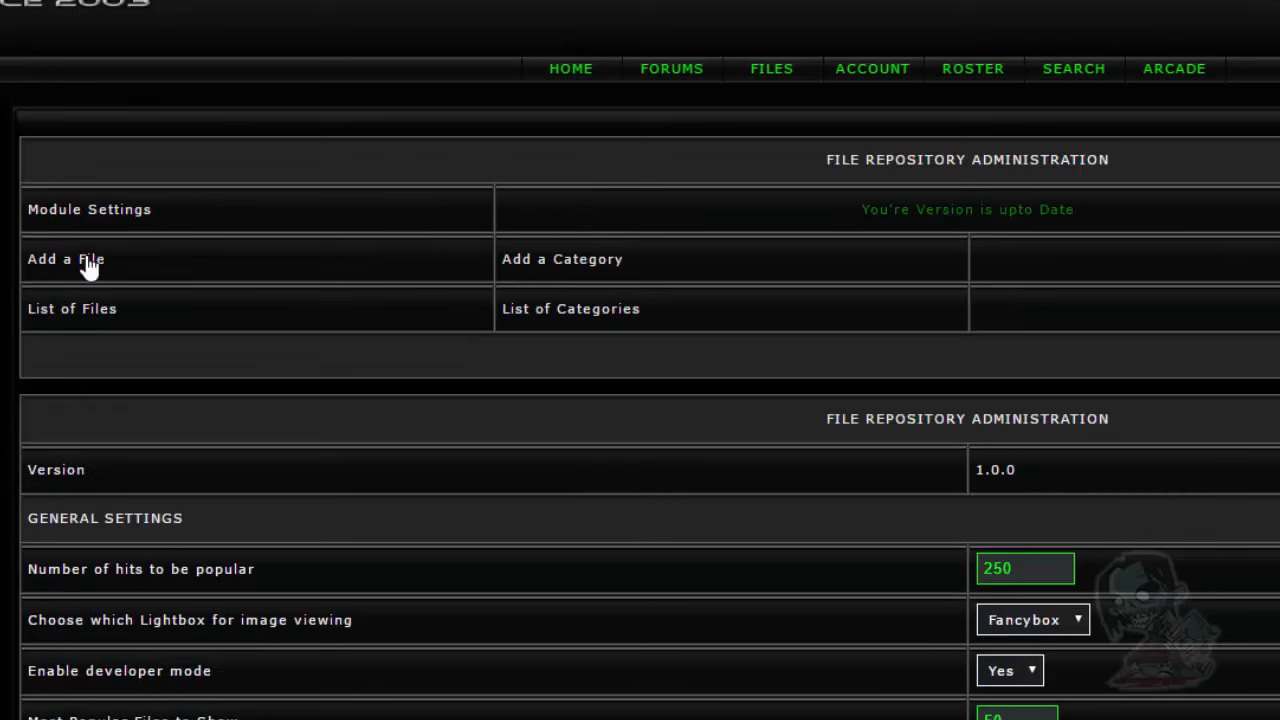
click(590, 263)
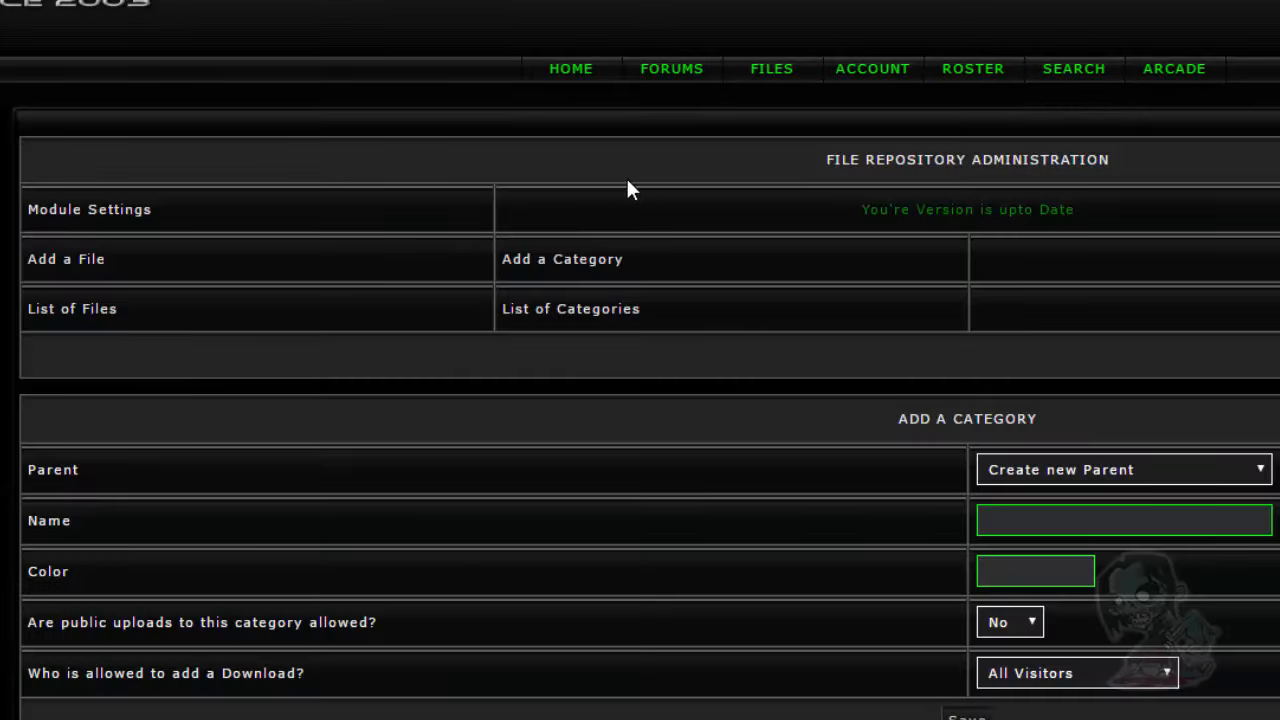
scroll(296, 306, down, 2)
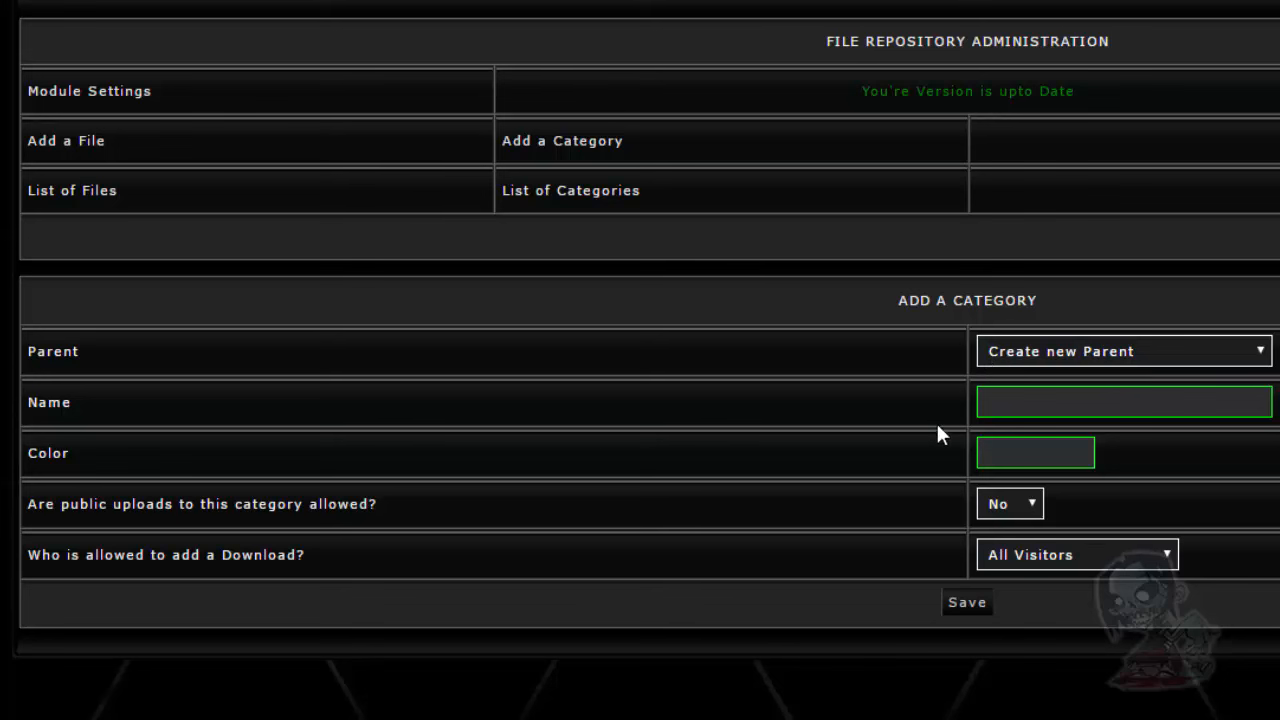
click(1055, 455)
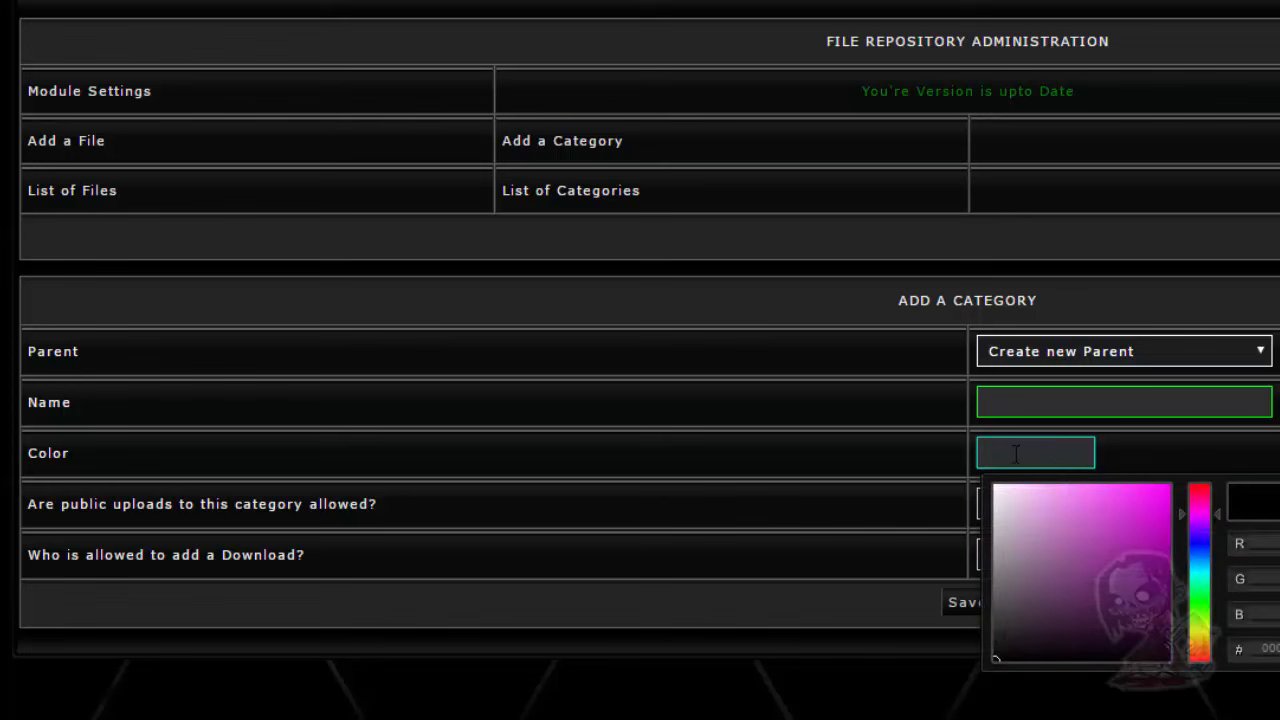
click(1016, 455)
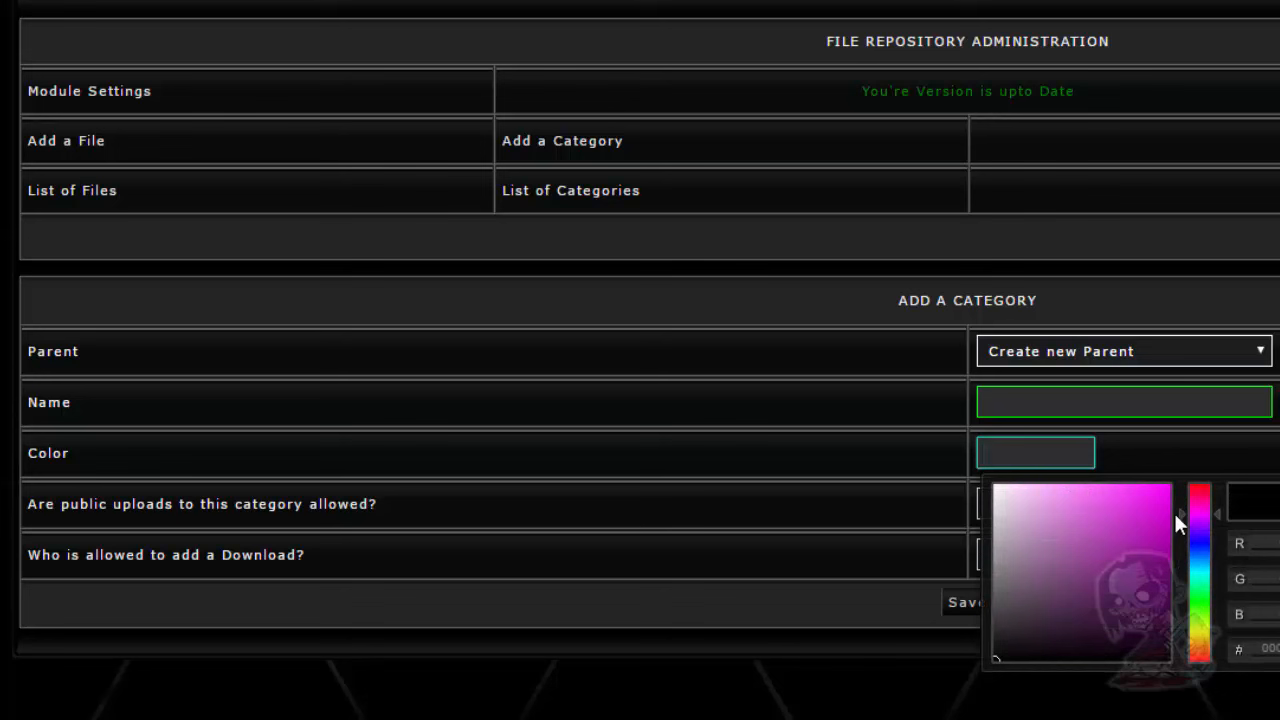
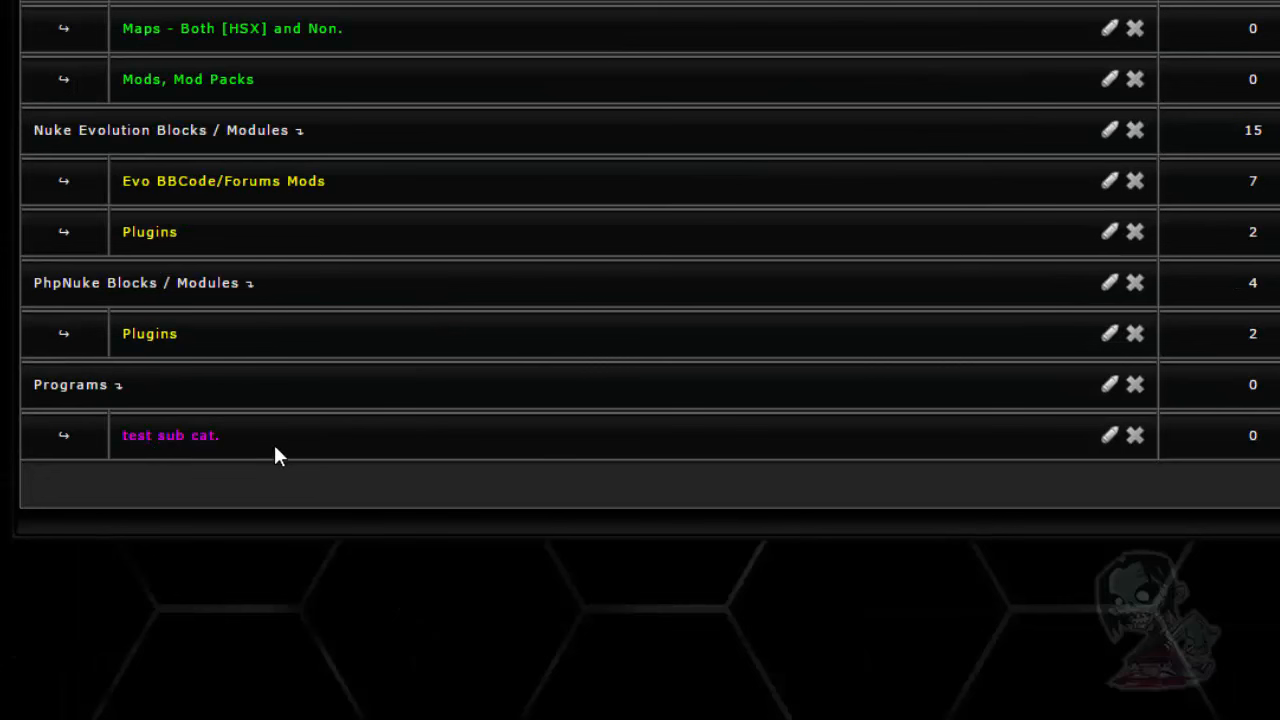
Delete the "test sub cat." subcategory under Programs and look over the remaining list of categories
click(1135, 440)
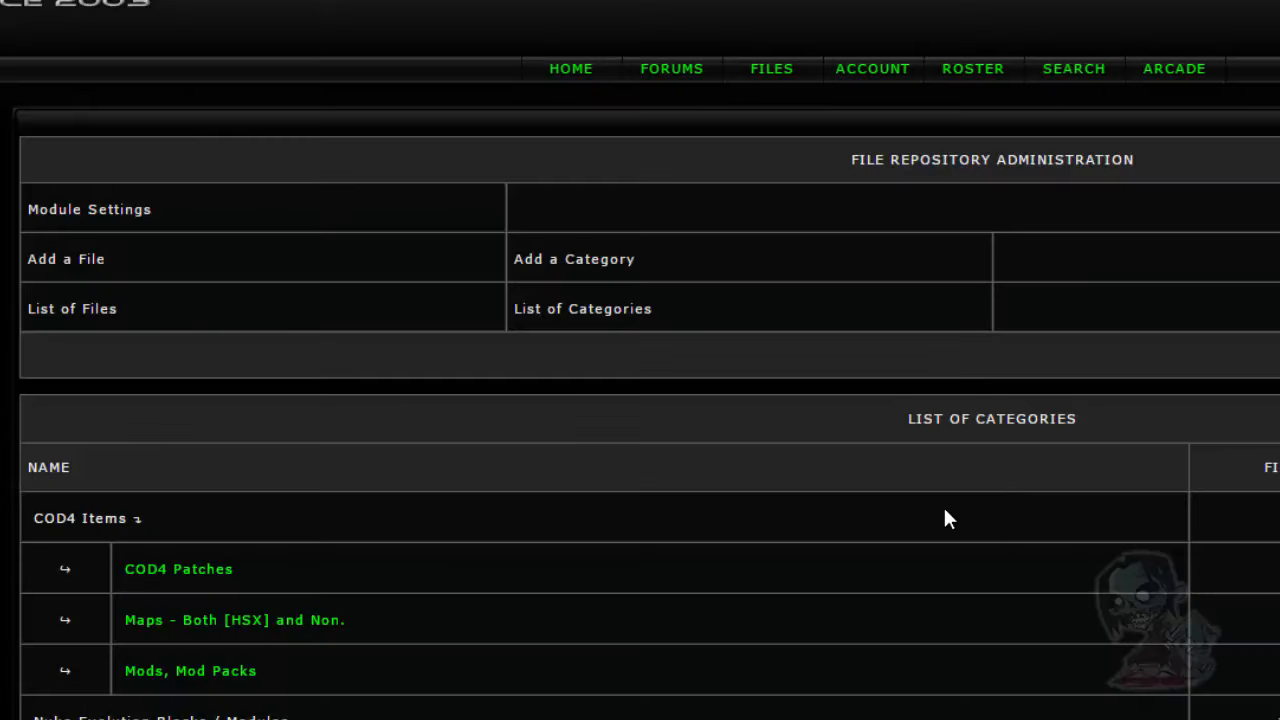
scroll(1057, 438, down, 3)
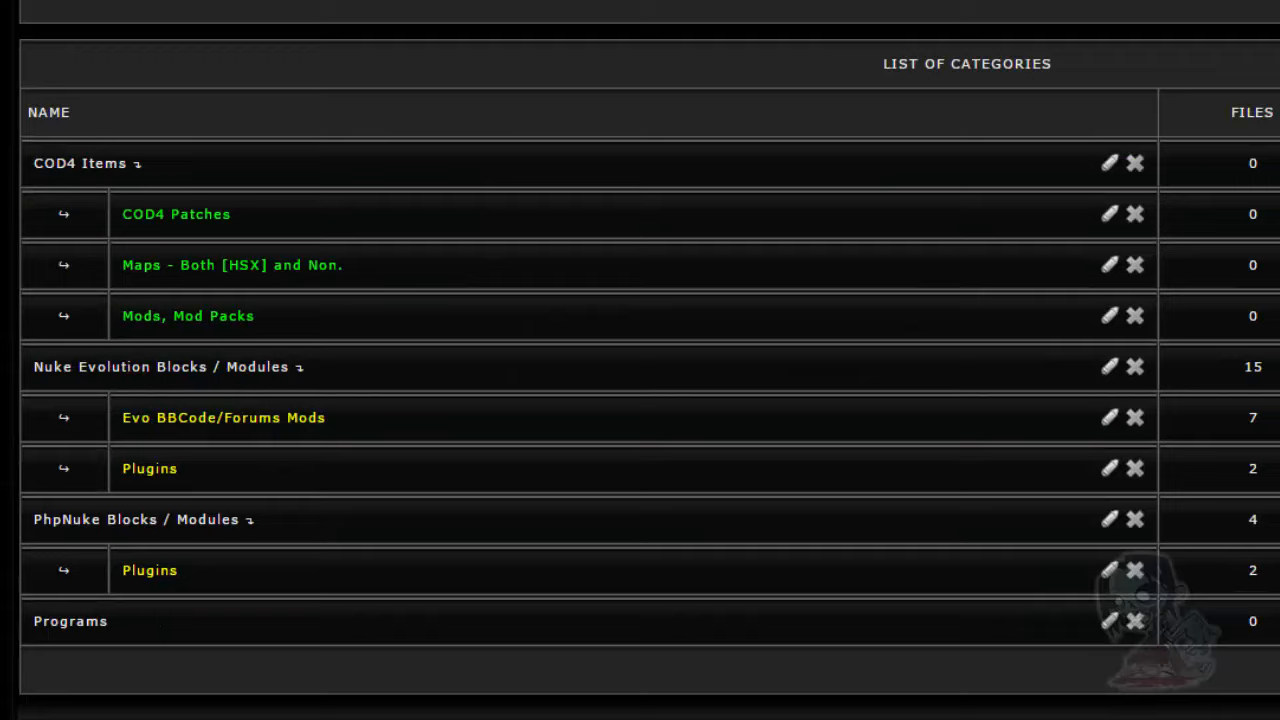
scroll(731, 274, up, 3)
scroll(731, 274, down, 4)
scroll(731, 274, up, 4)
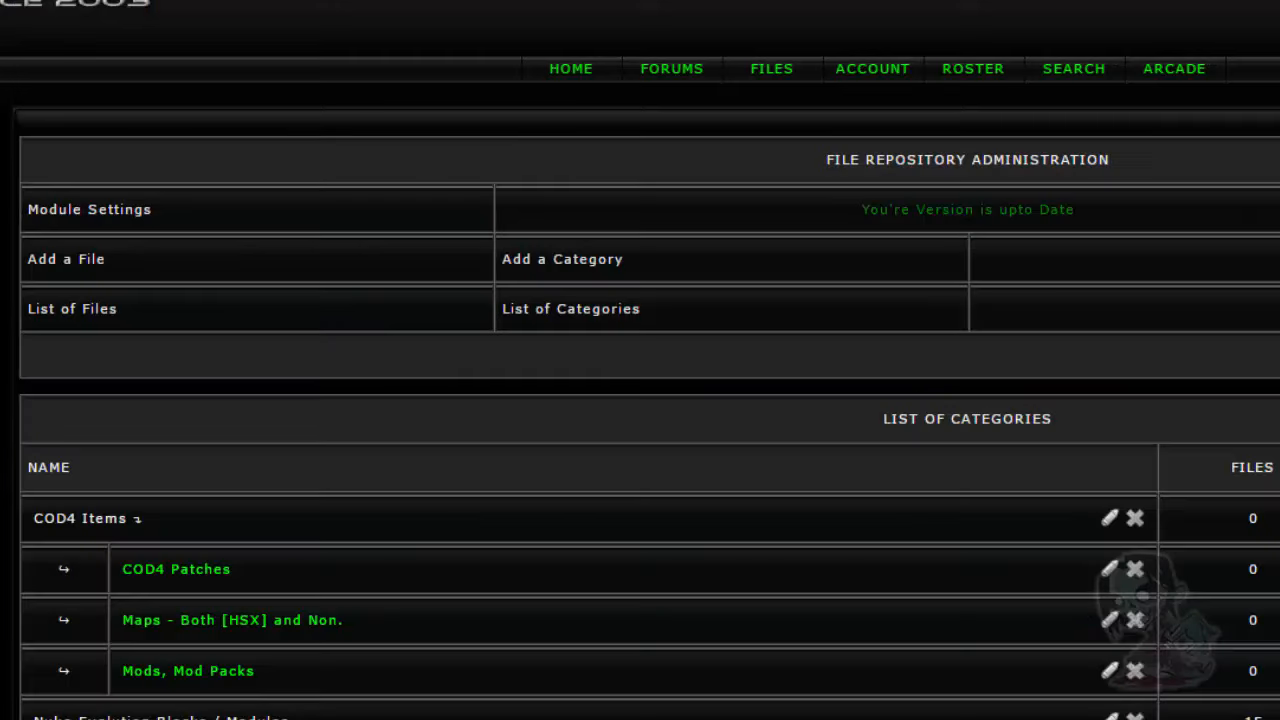
scroll(678, 463, down, 5)
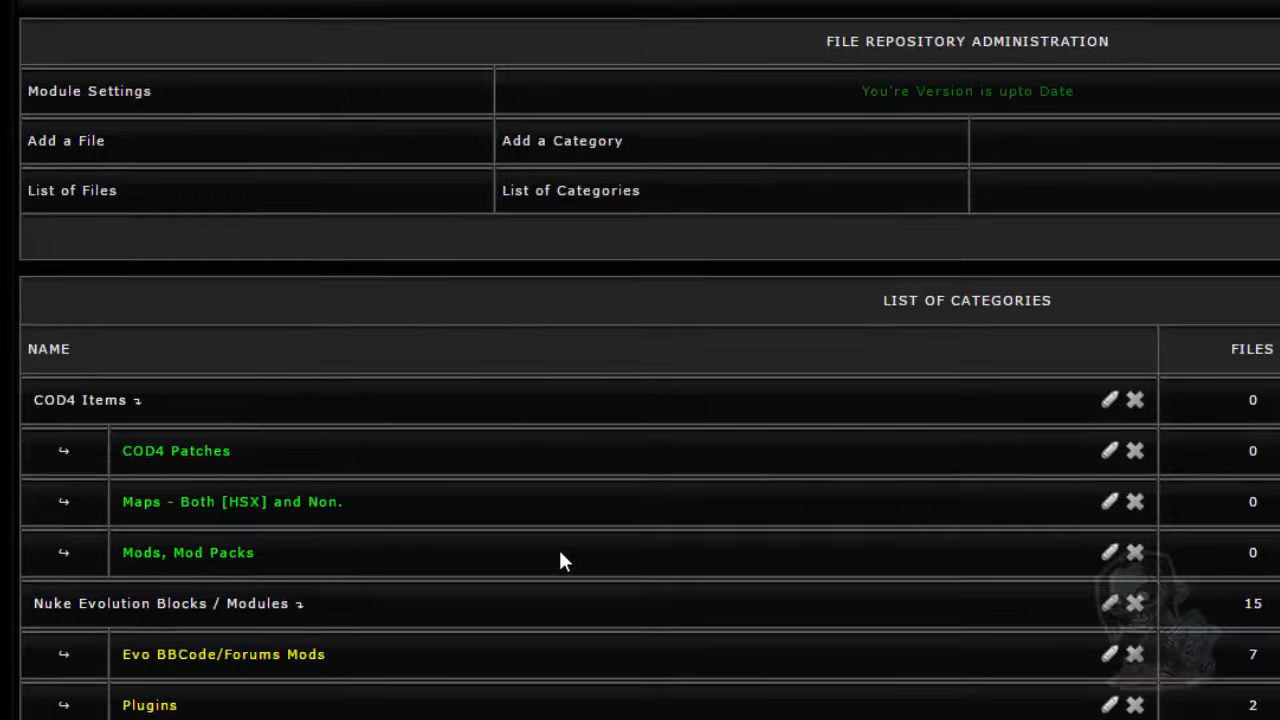
scroll(316, 590, up, 5)
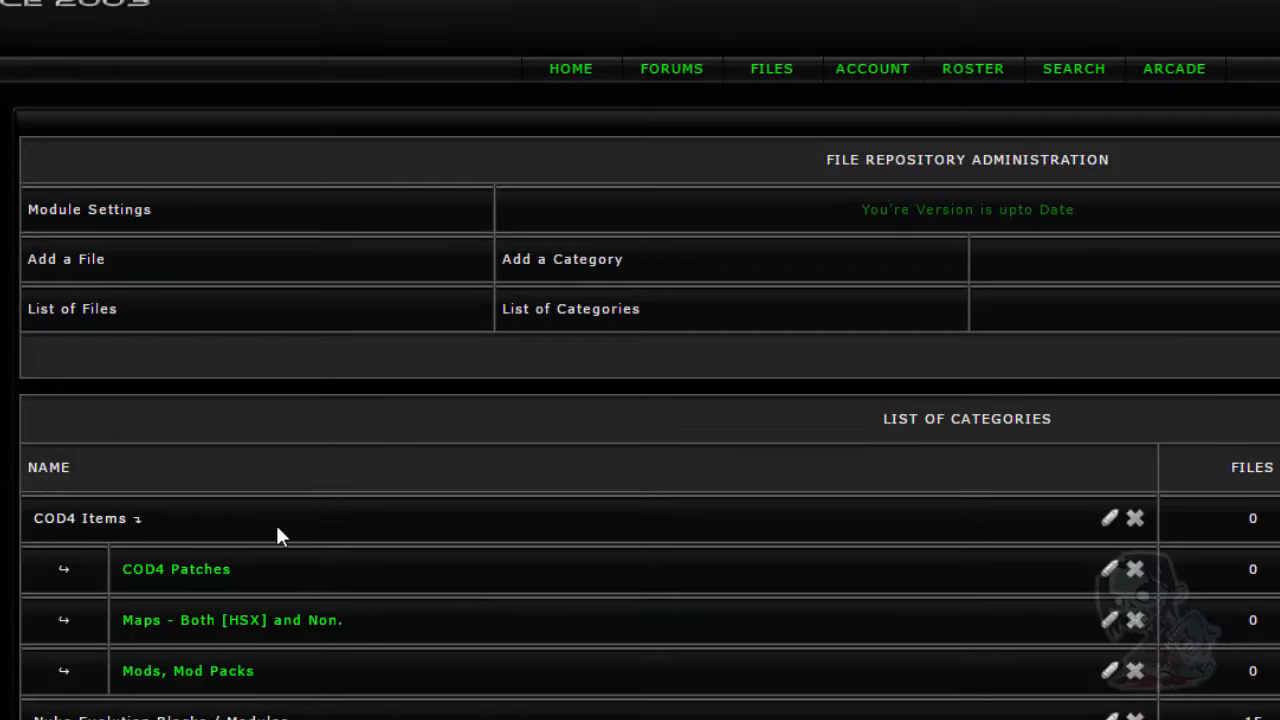
Open the form for adding a file and set its title to "Killers K3 Mod", matching the existing download page
click(65, 266)
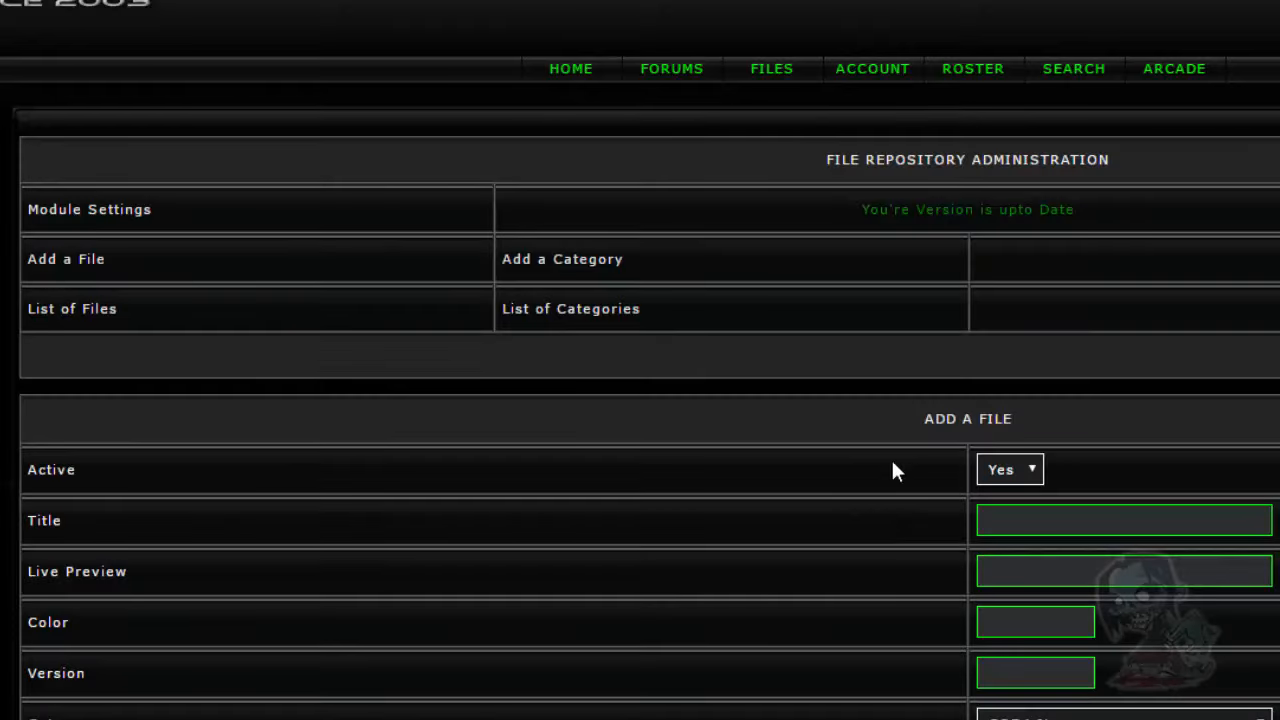
scroll(814, 390, down, 3)
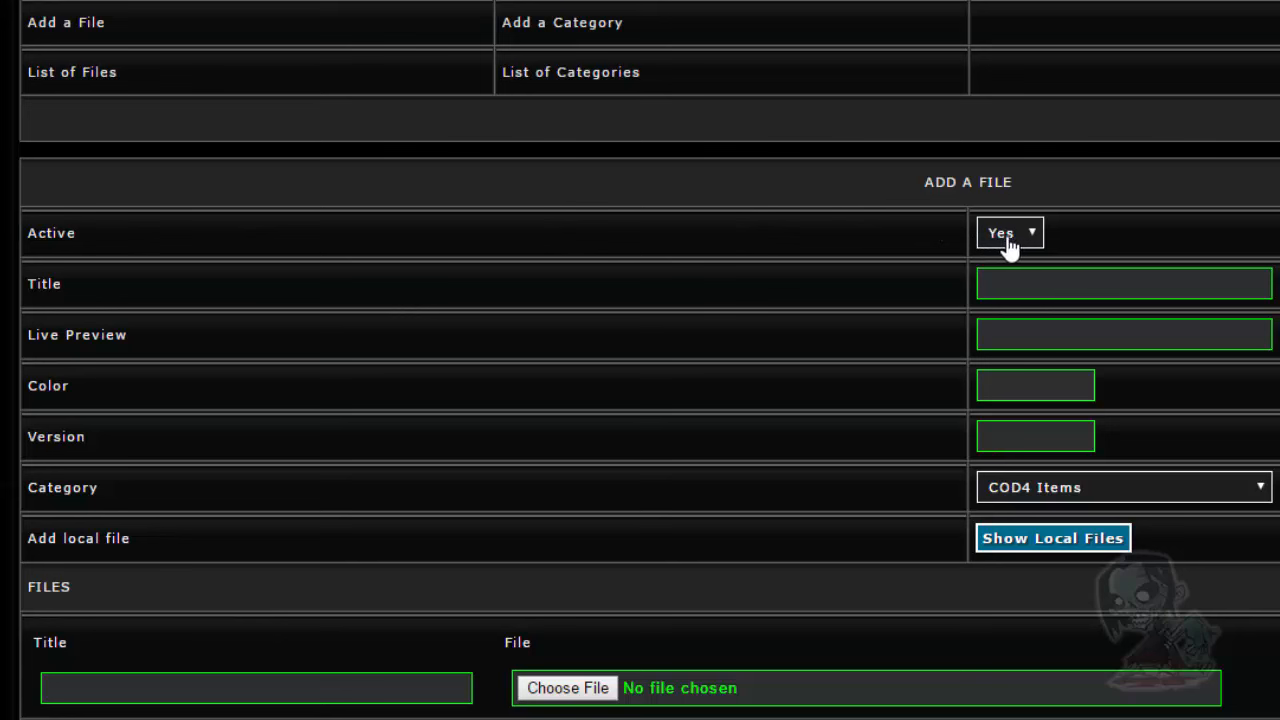
click(1008, 293)
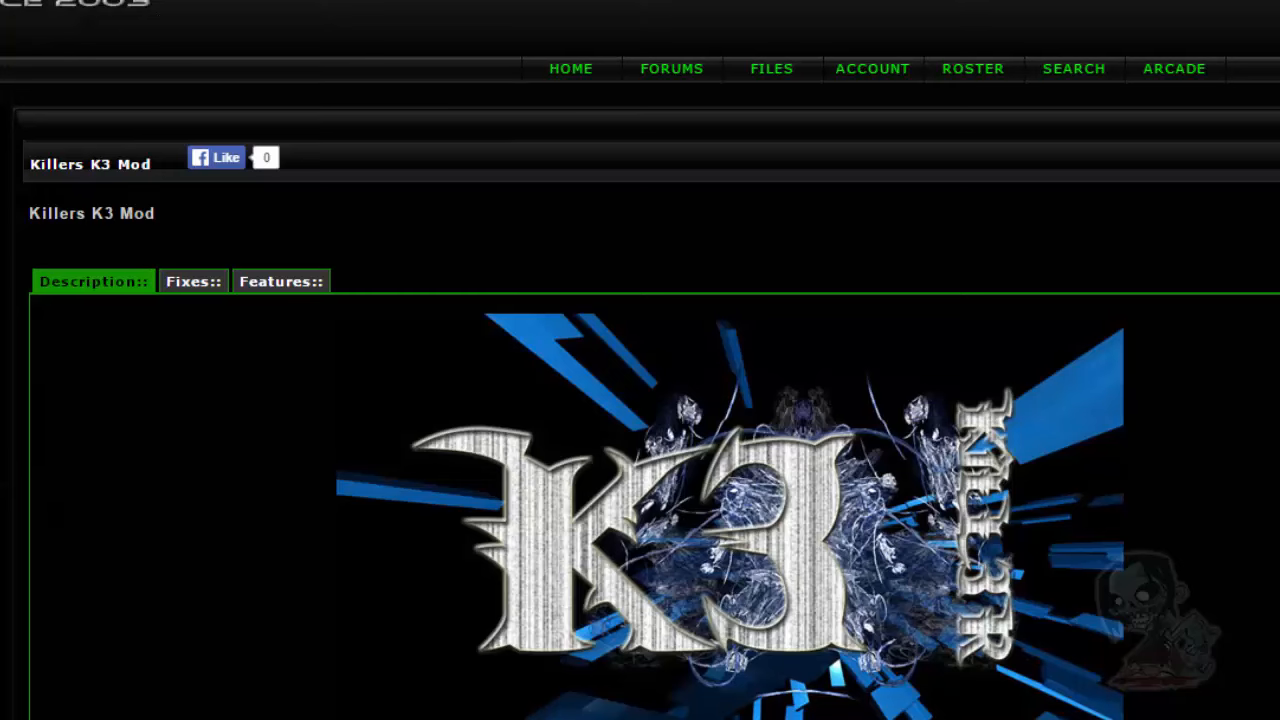
scroll(471, 123, down, 3)
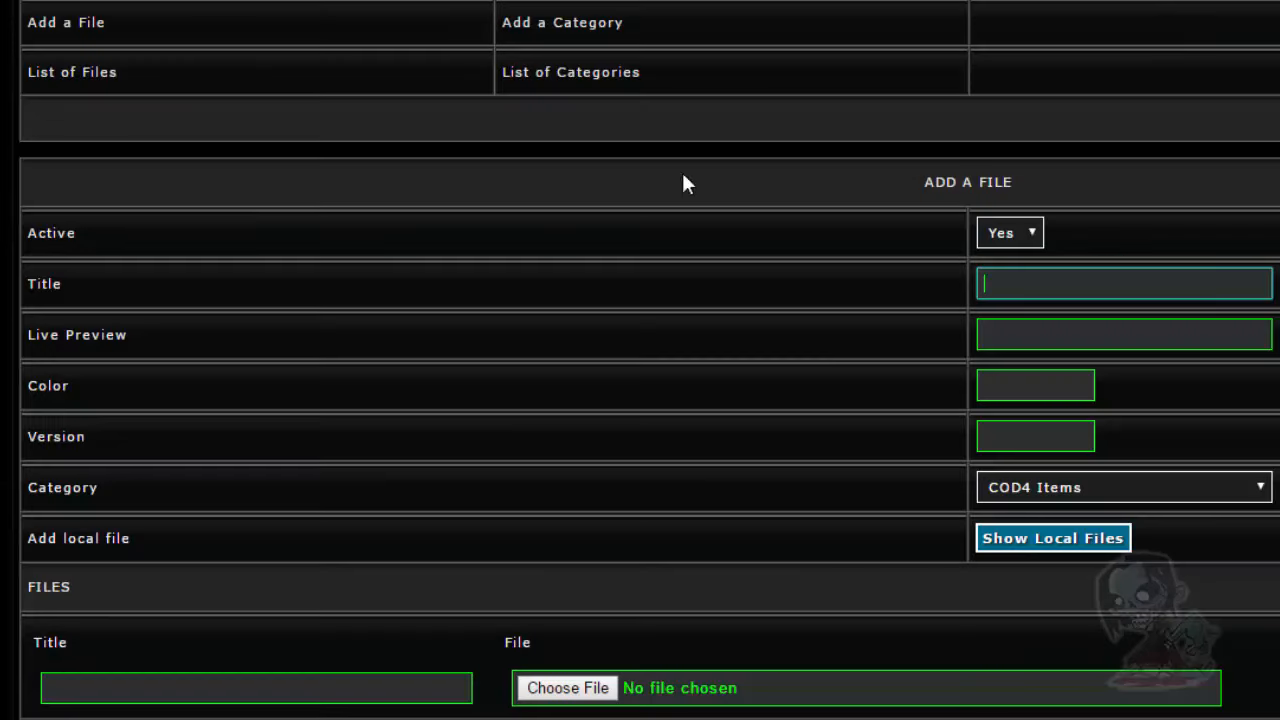
text(Killers K3 Mod)
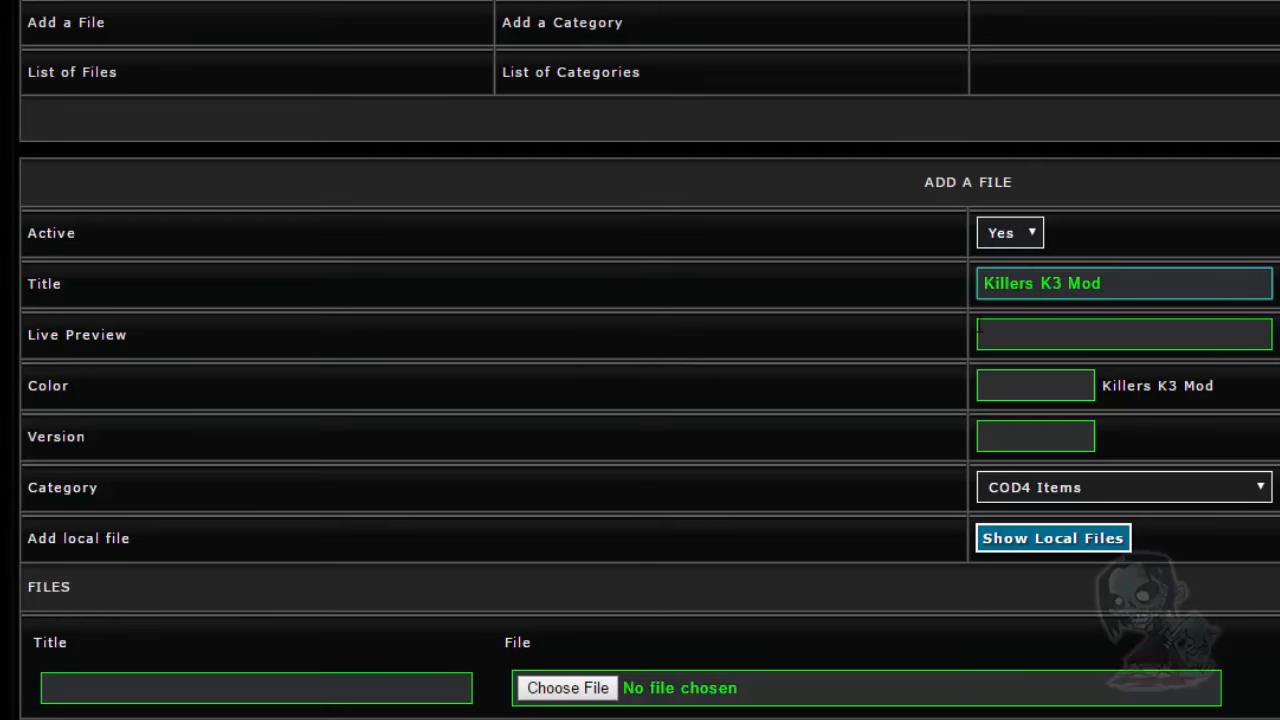
Pick the bright green #00ff11 as the new file's title colour
scroll(862, 326, down, 2)
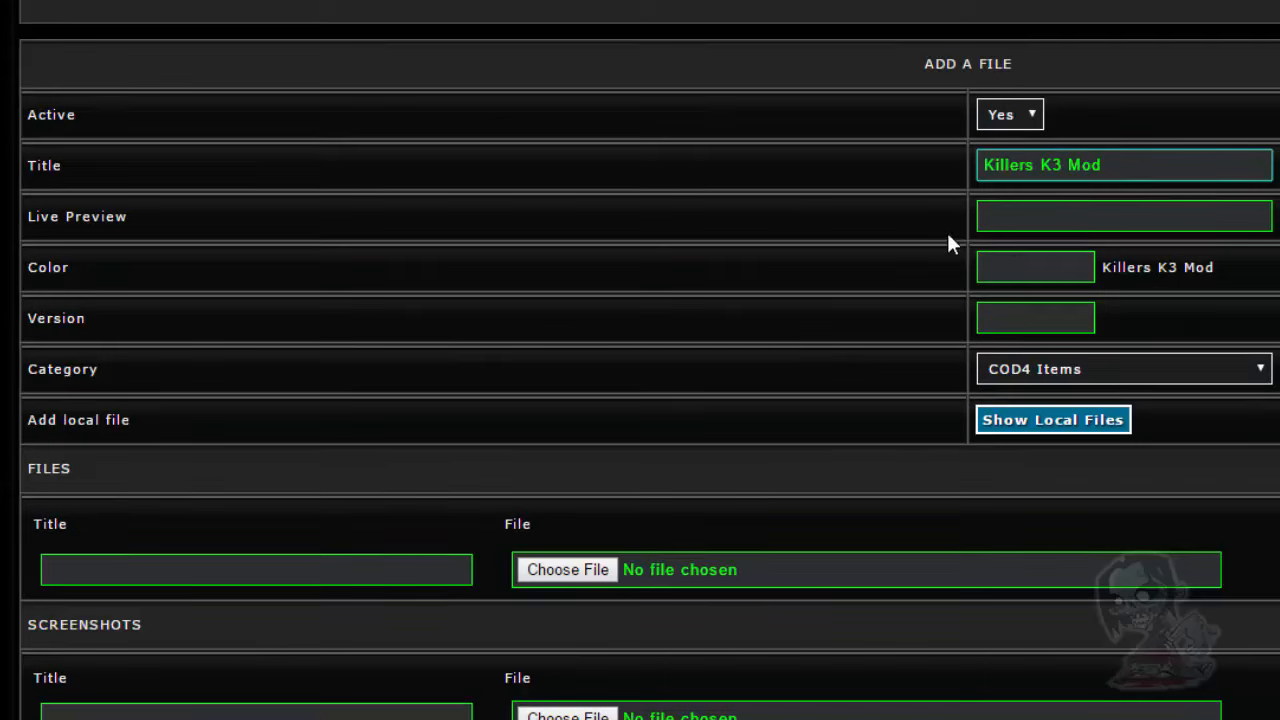
click(1039, 270)
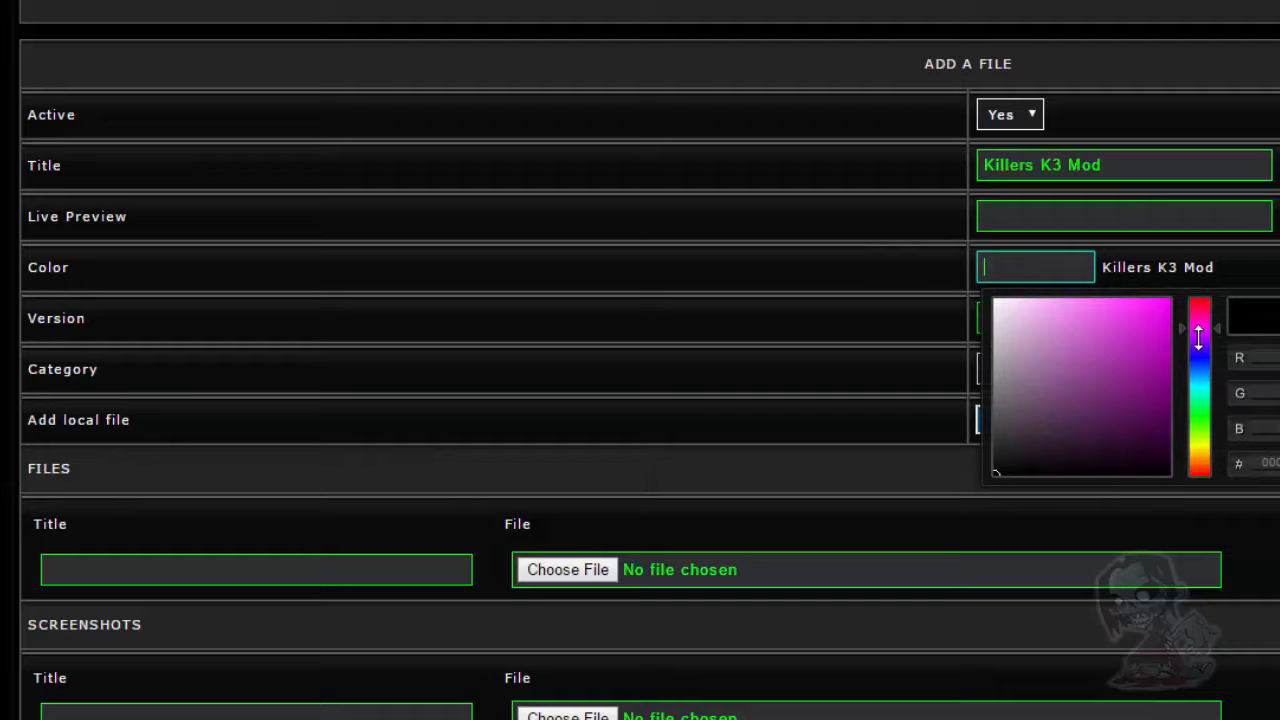
drag(1198, 338, 1237, 426)
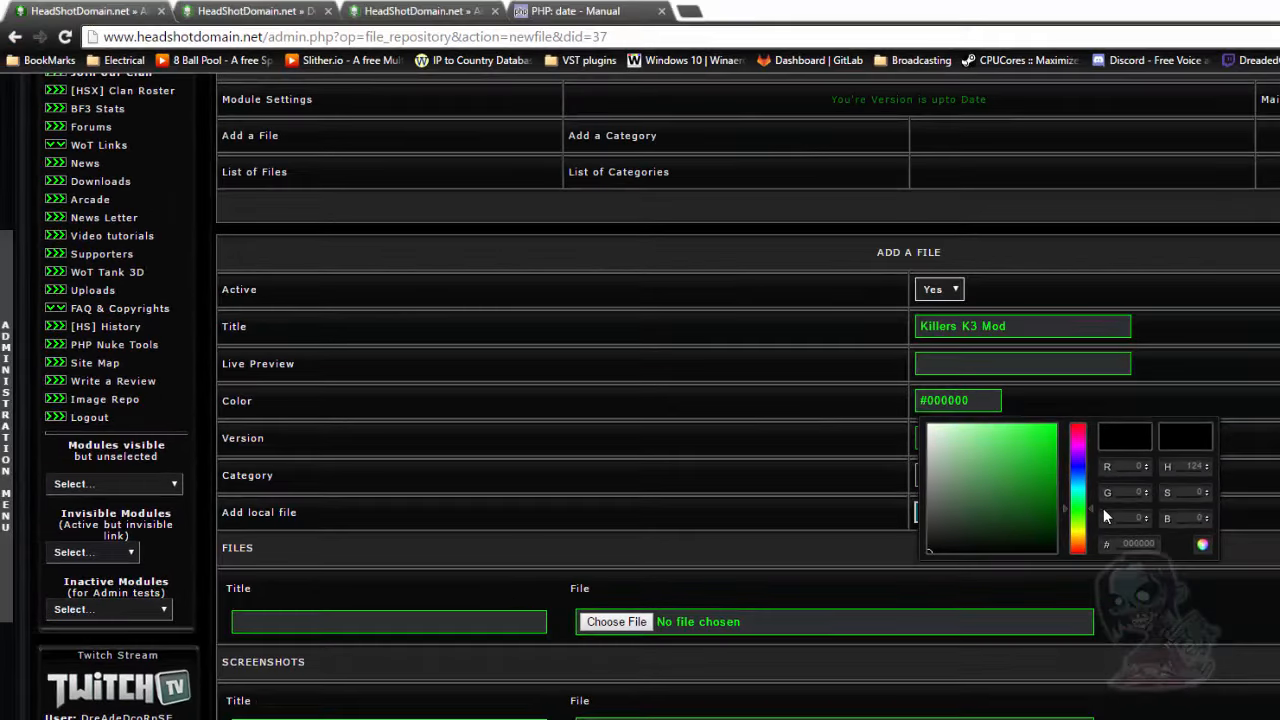
drag(1031, 452, 1076, 405)
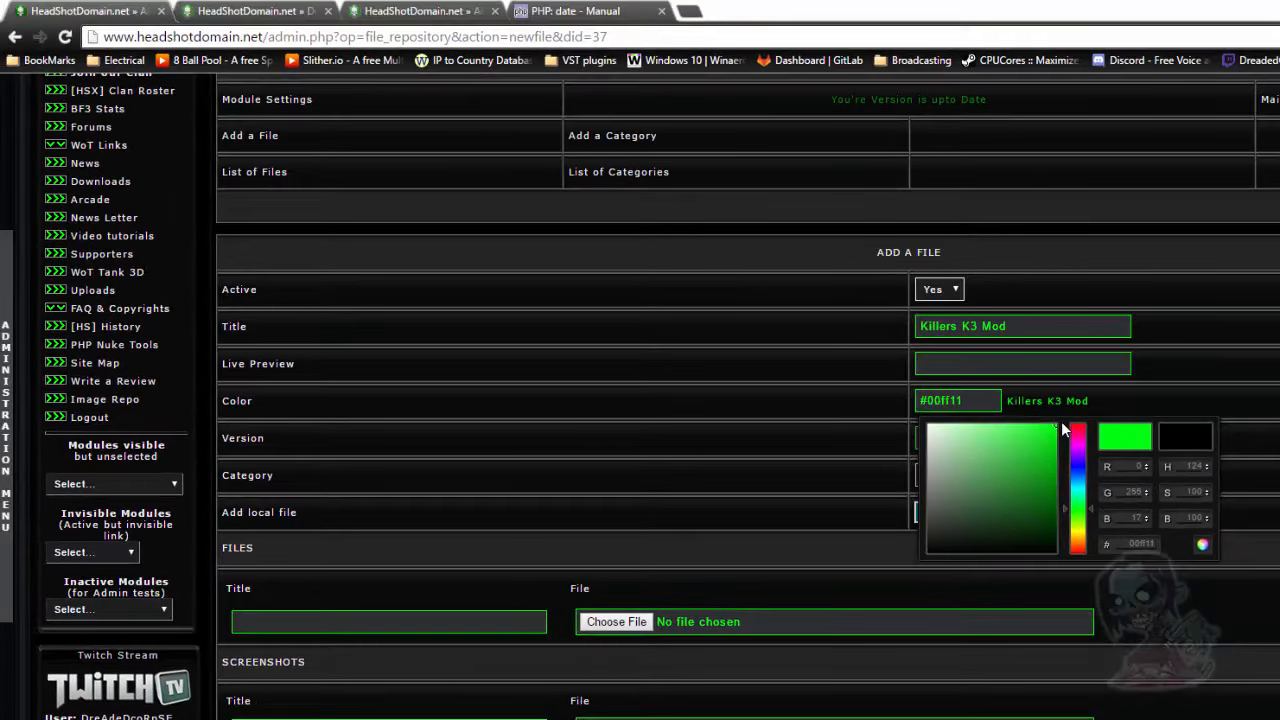
click(1275, 465)
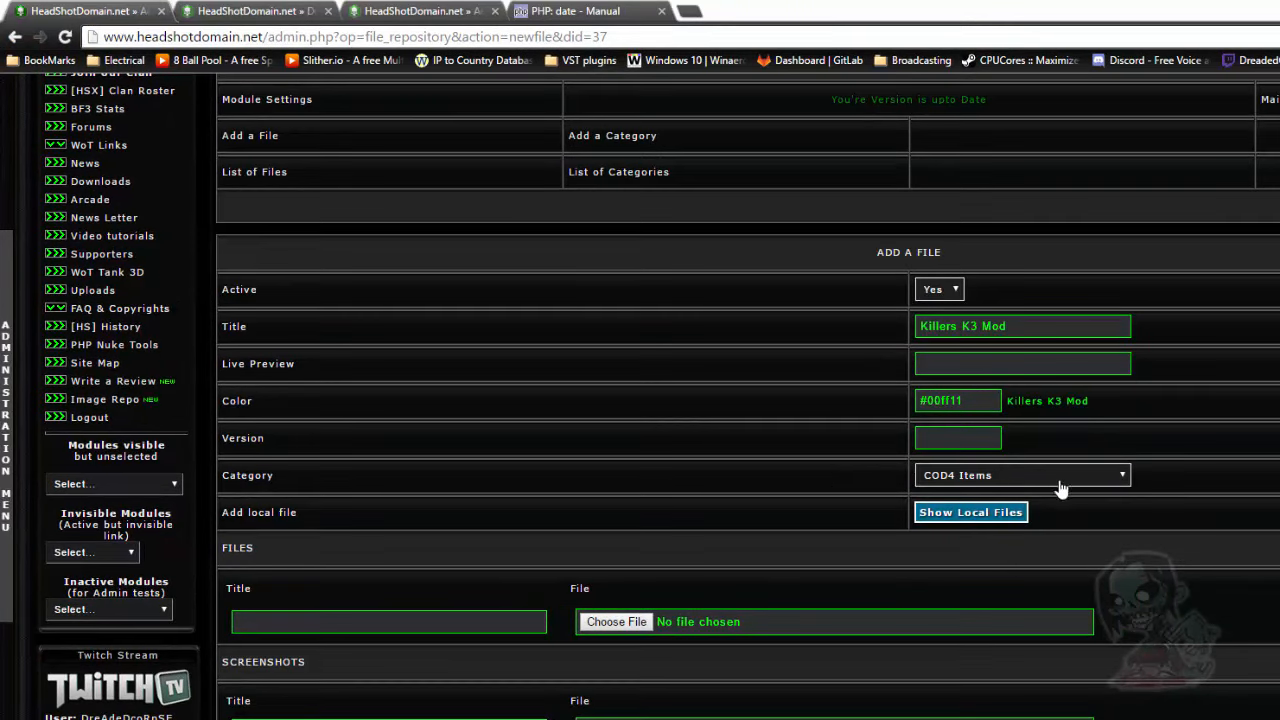
Edit the new file's colour code to pure green, #00FF00
drag(963, 400, 954, 401)
text(30)
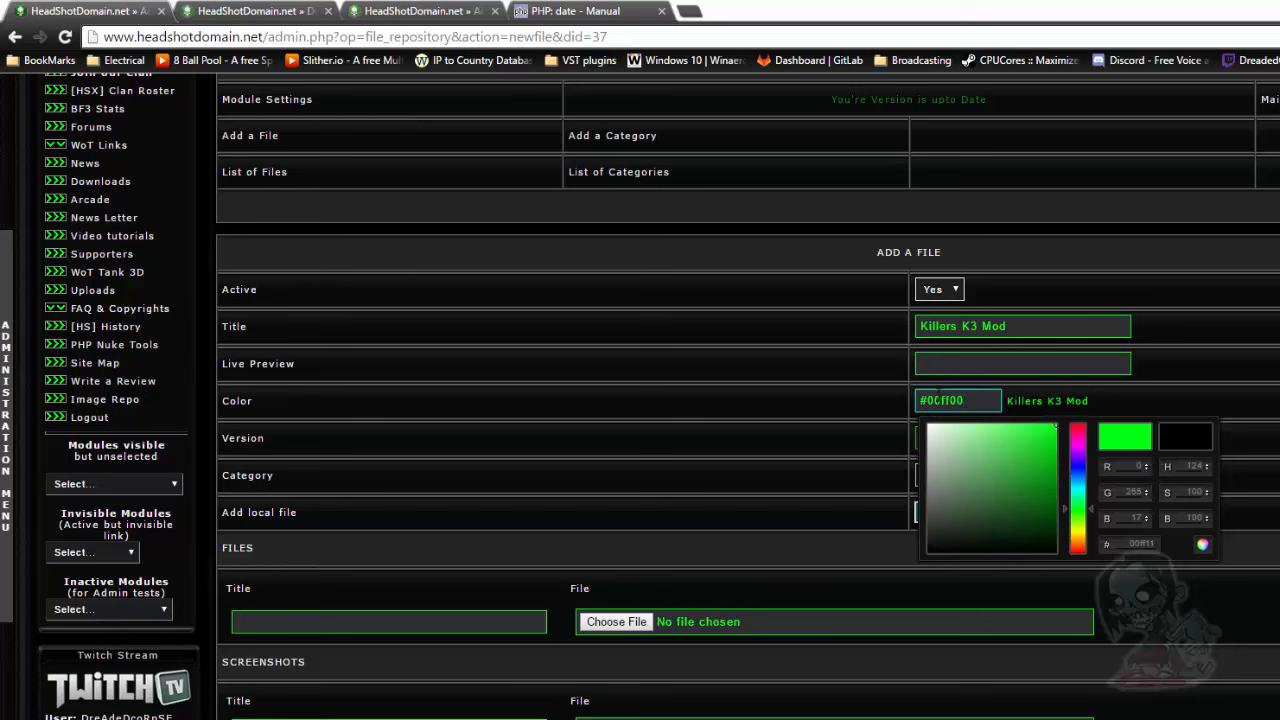
click(951, 400)
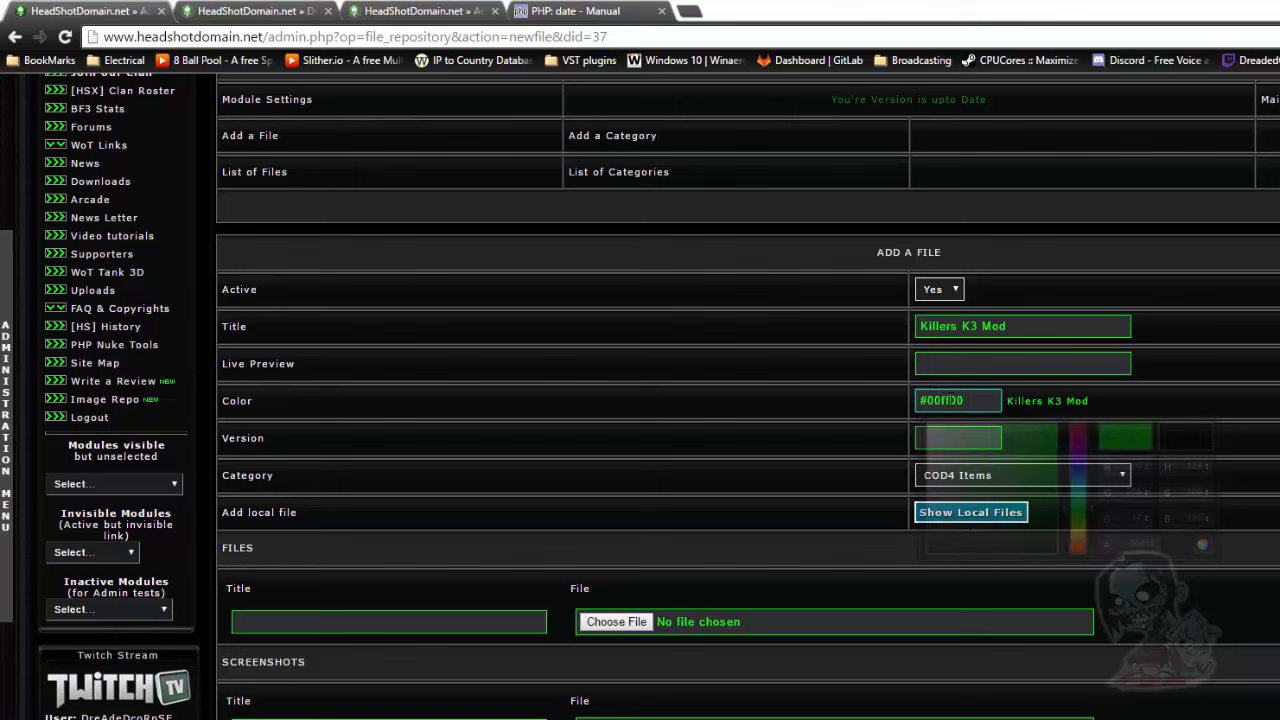
drag(951, 400, 942, 400)
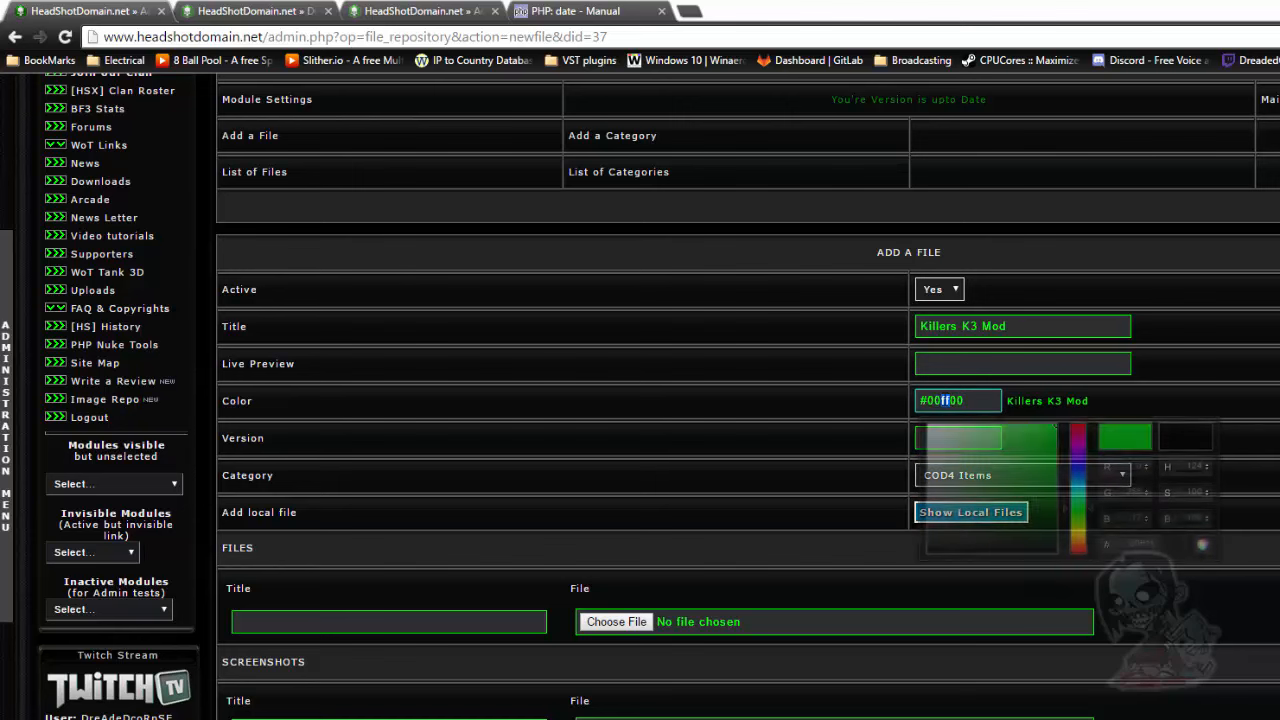
text(FF)
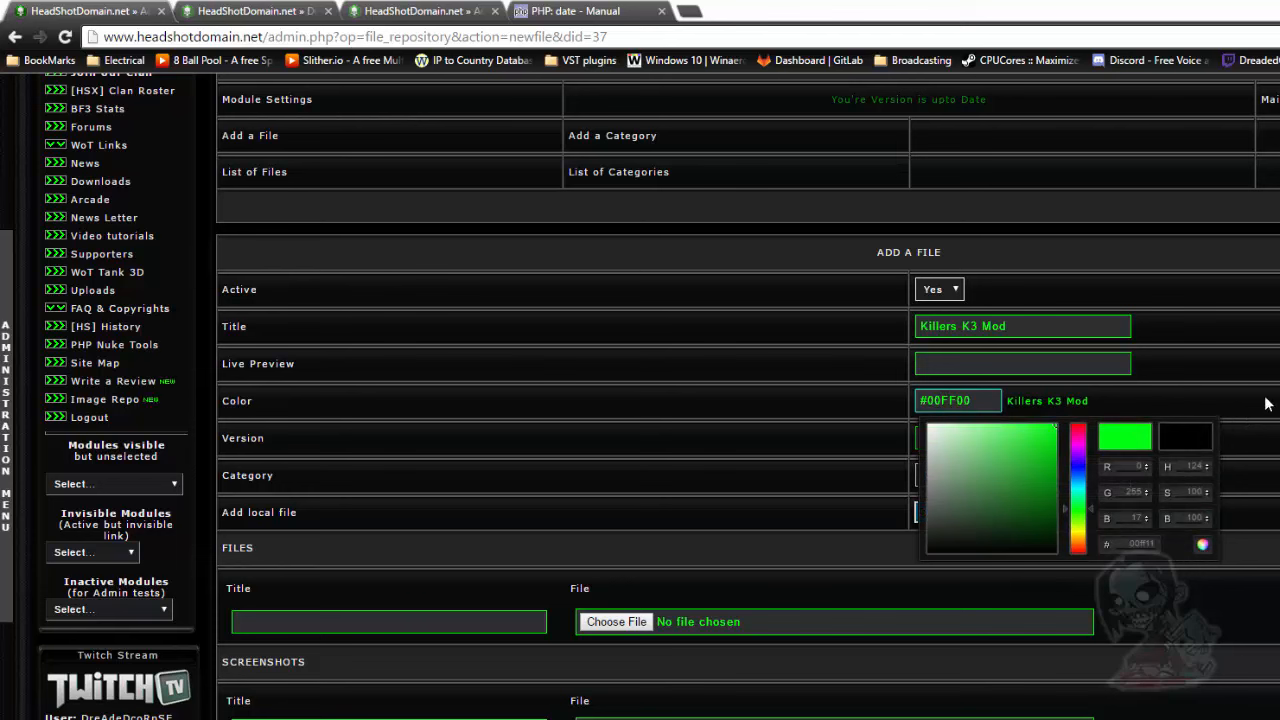
click(1265, 403)
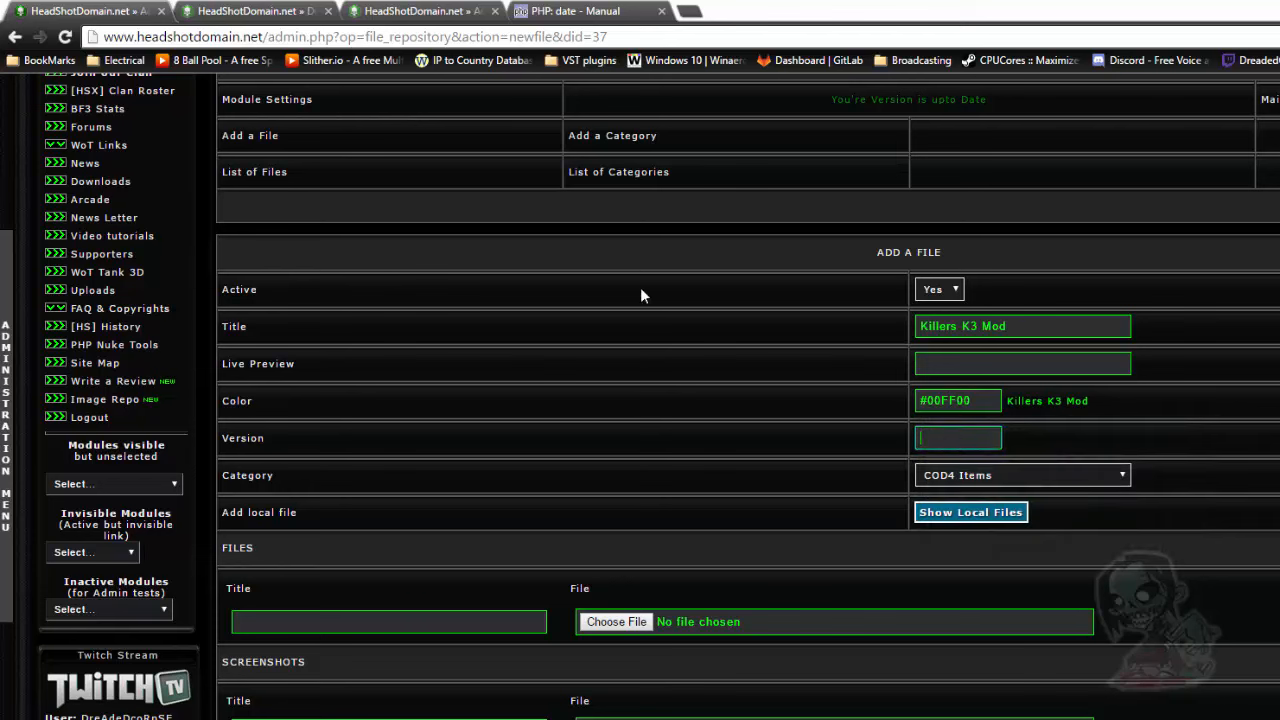
Check the mod's version on its existing download page, and set the new file's Version to 1.63 and category to "Mods, Mod Packs"
key(Return)
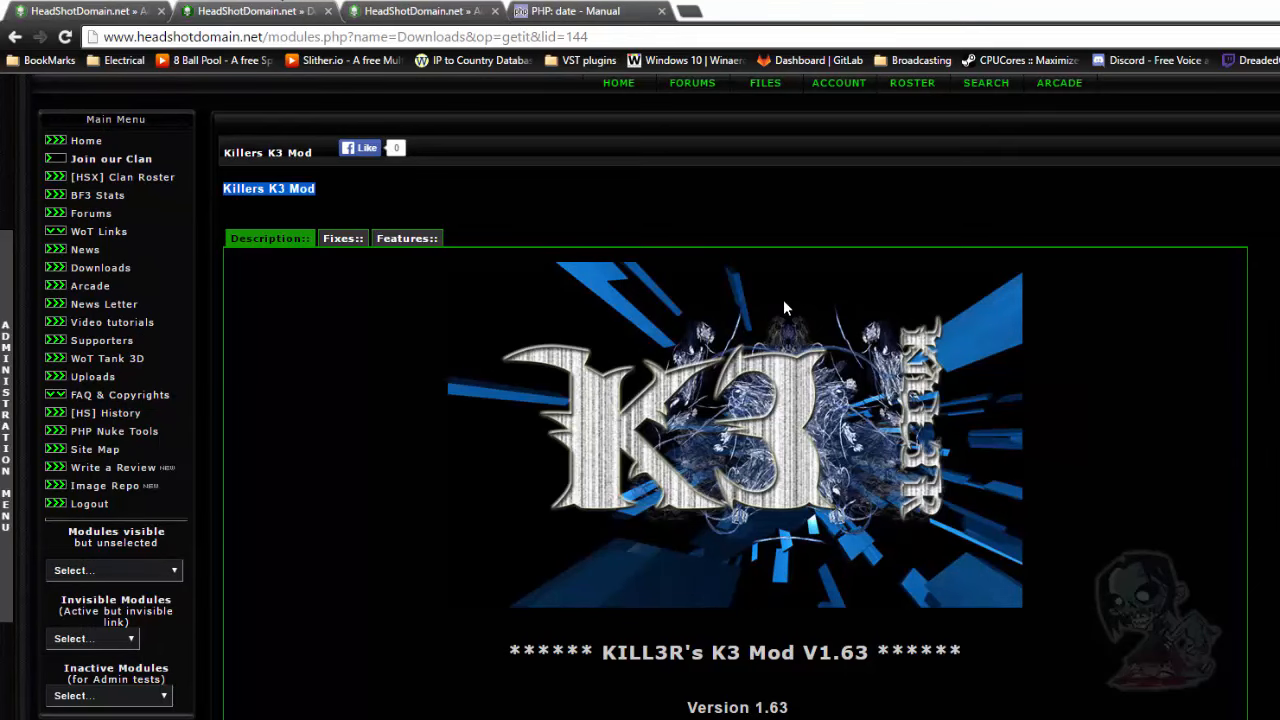
scroll(700, 320, down, 3)
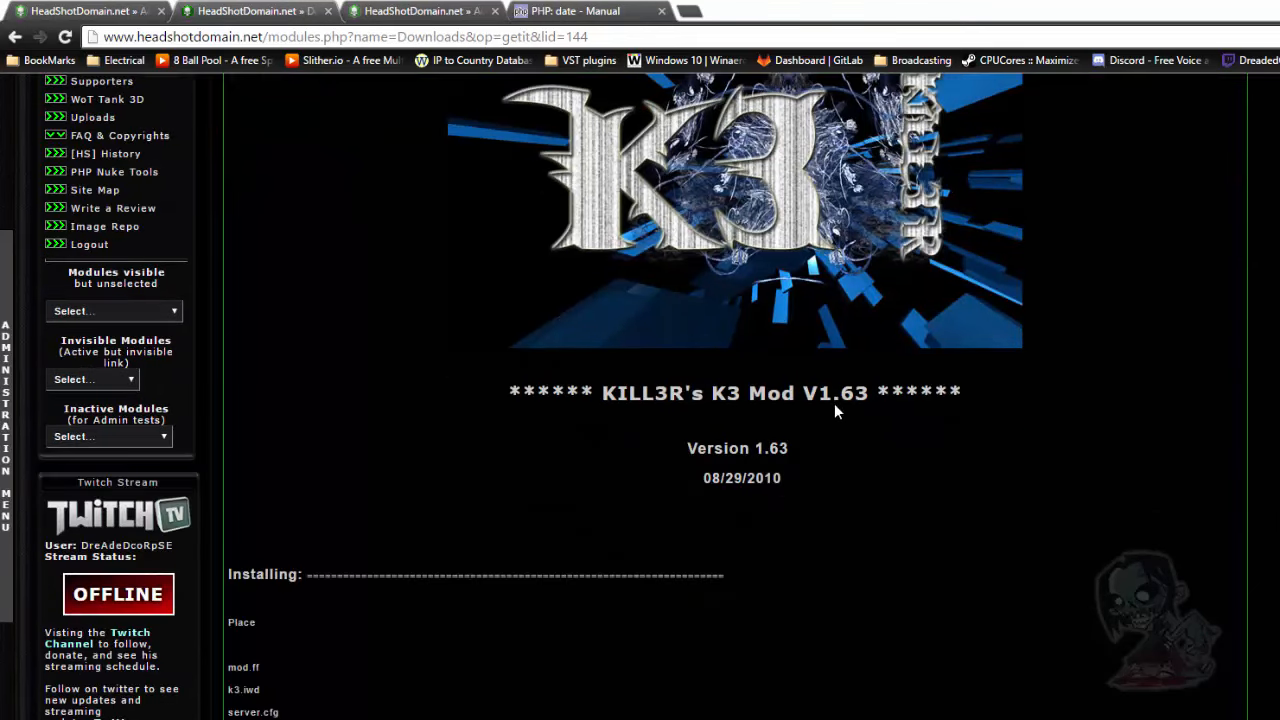
click(71, 12)
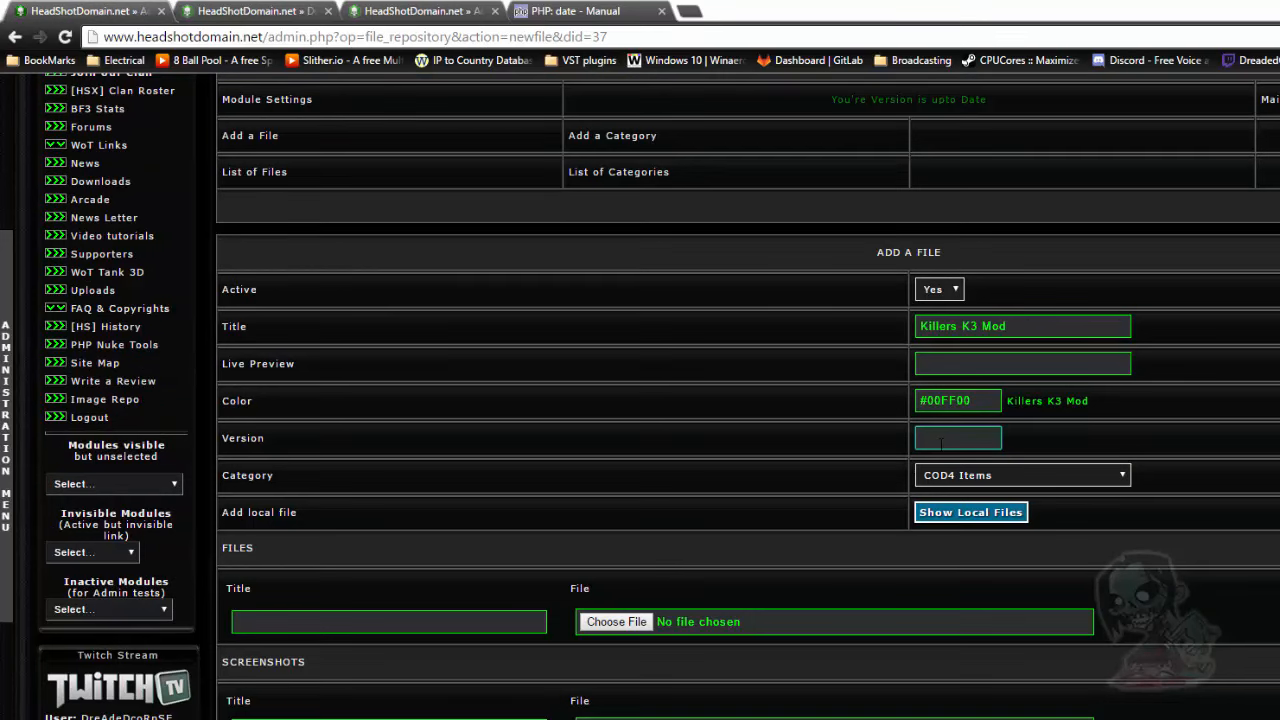
text(1.63)
click(1048, 480)
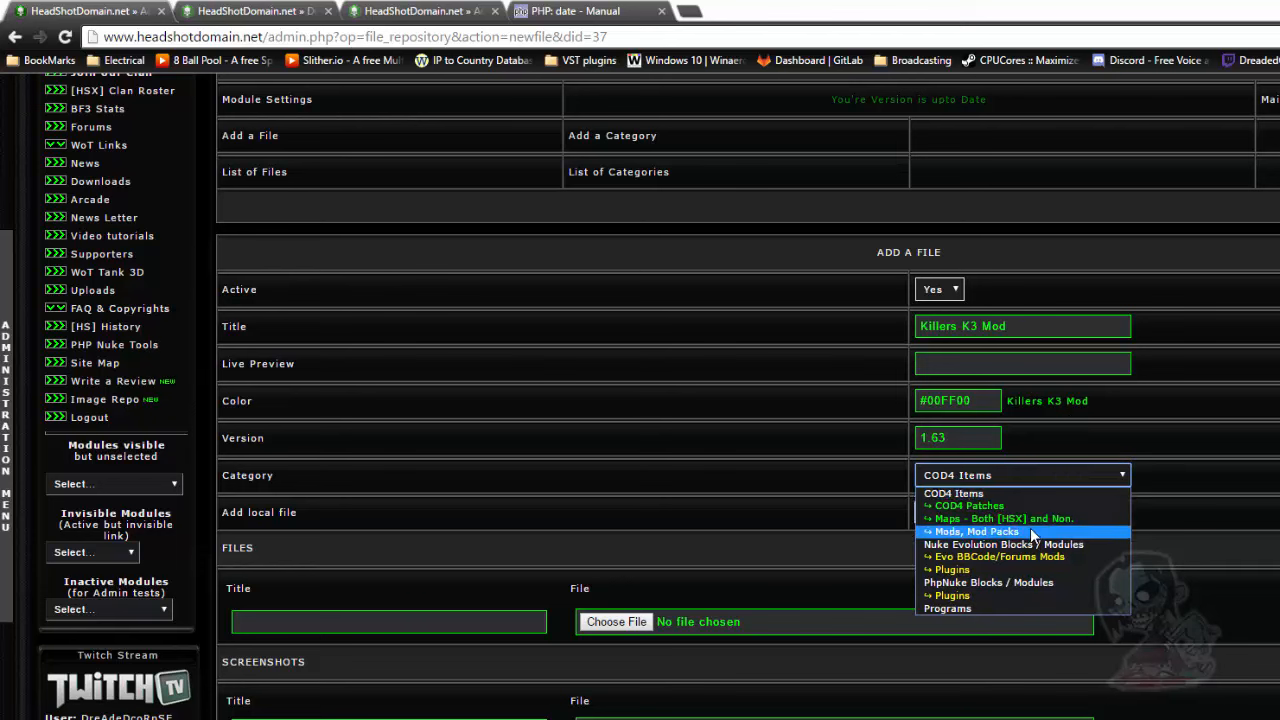
click(1031, 530)
scroll(1175, 483, down, 1)
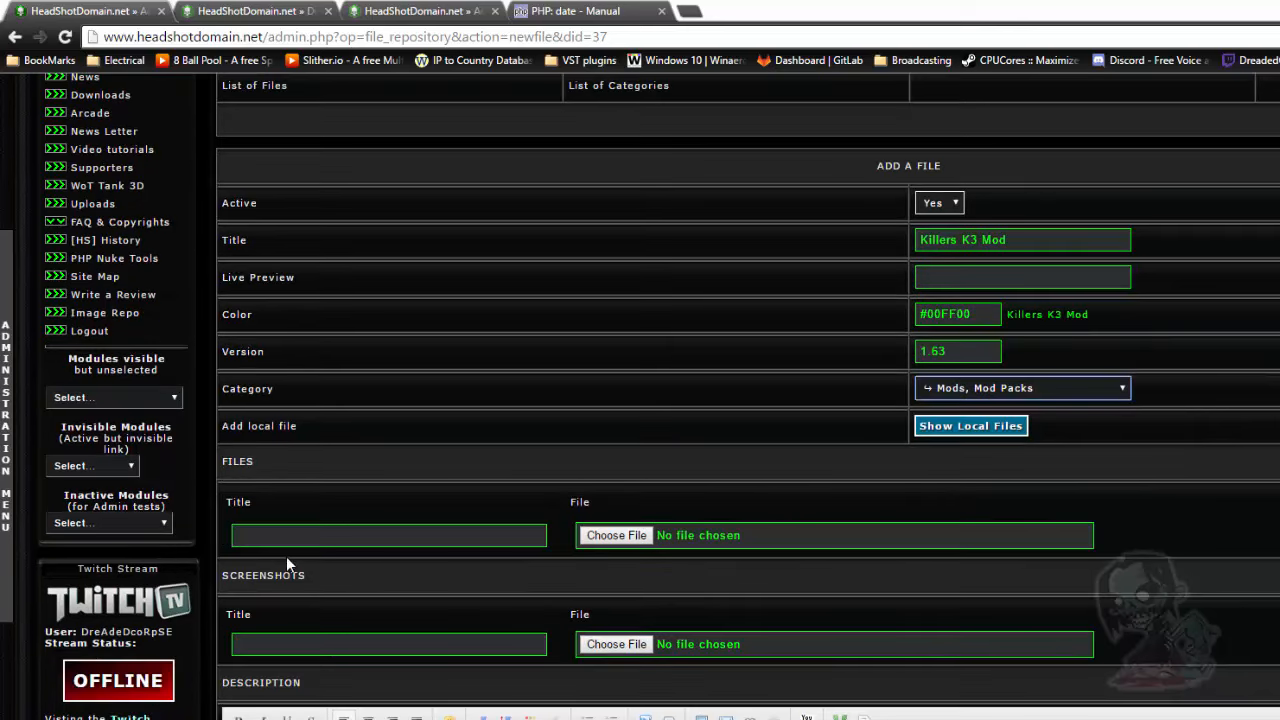
click(509, 537)
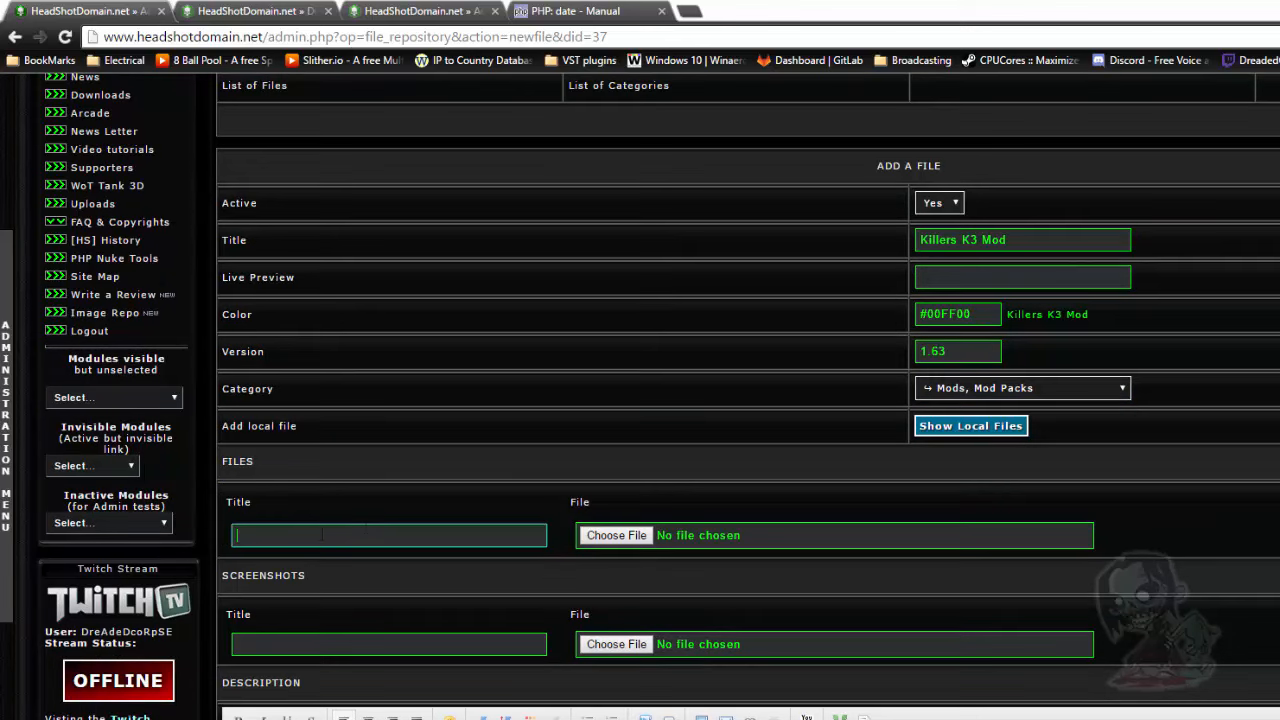
click(617, 536)
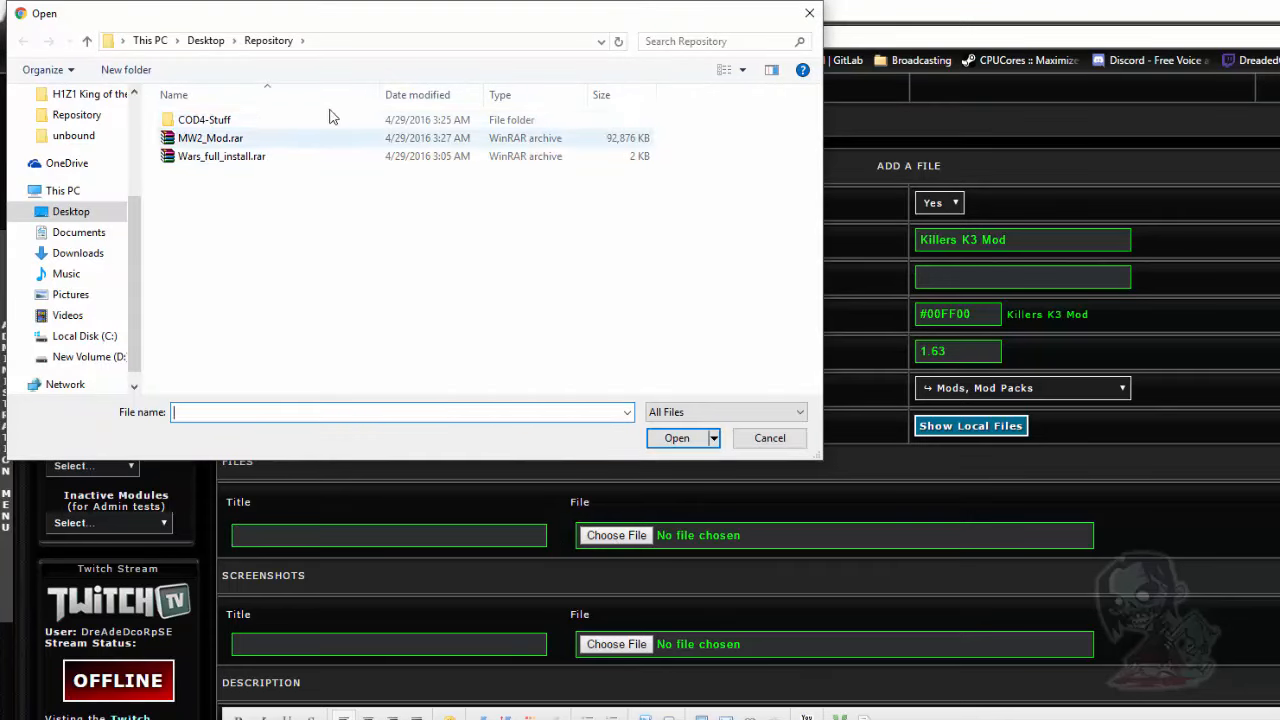
click(64, 190)
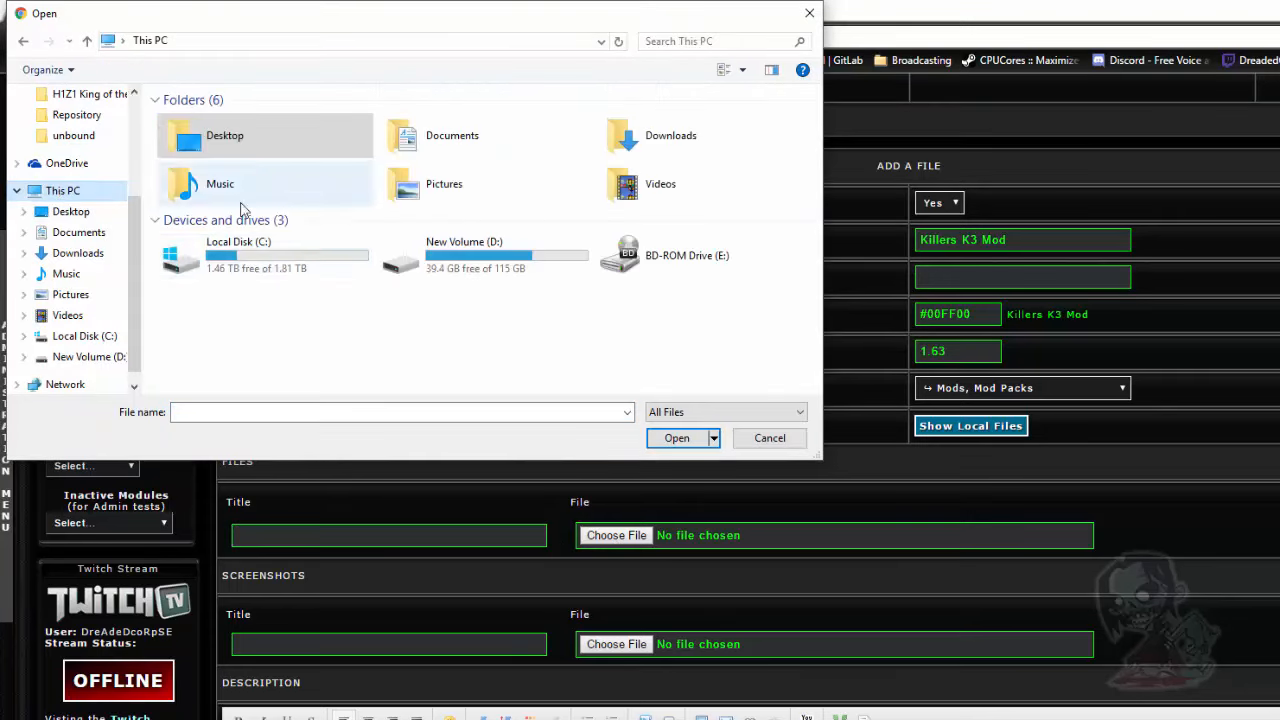
click(66, 210)
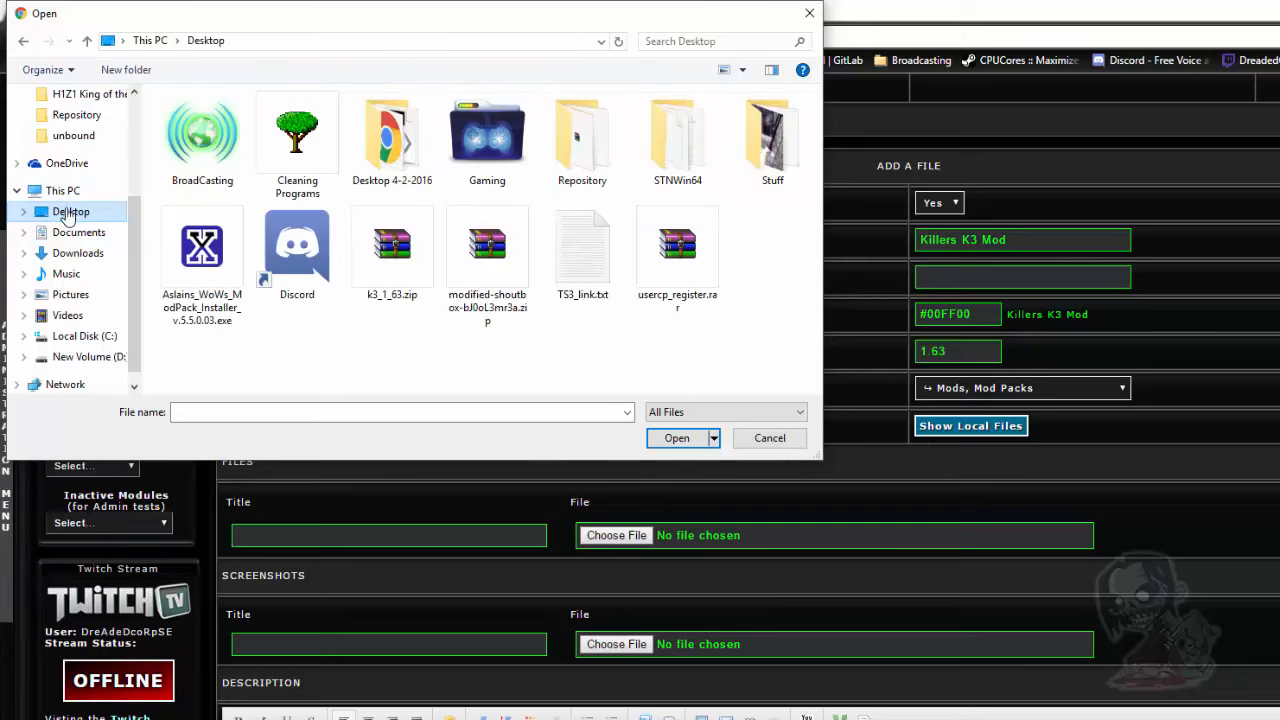
click(390, 285)
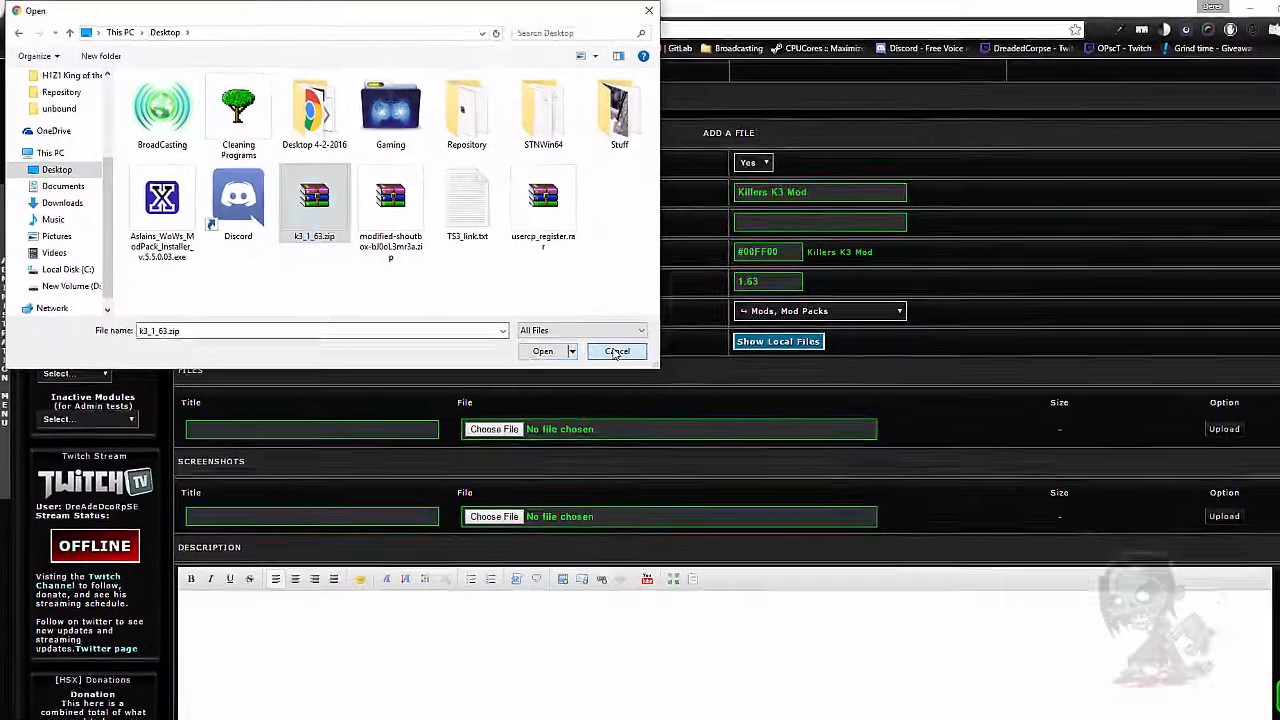
click(616, 352)
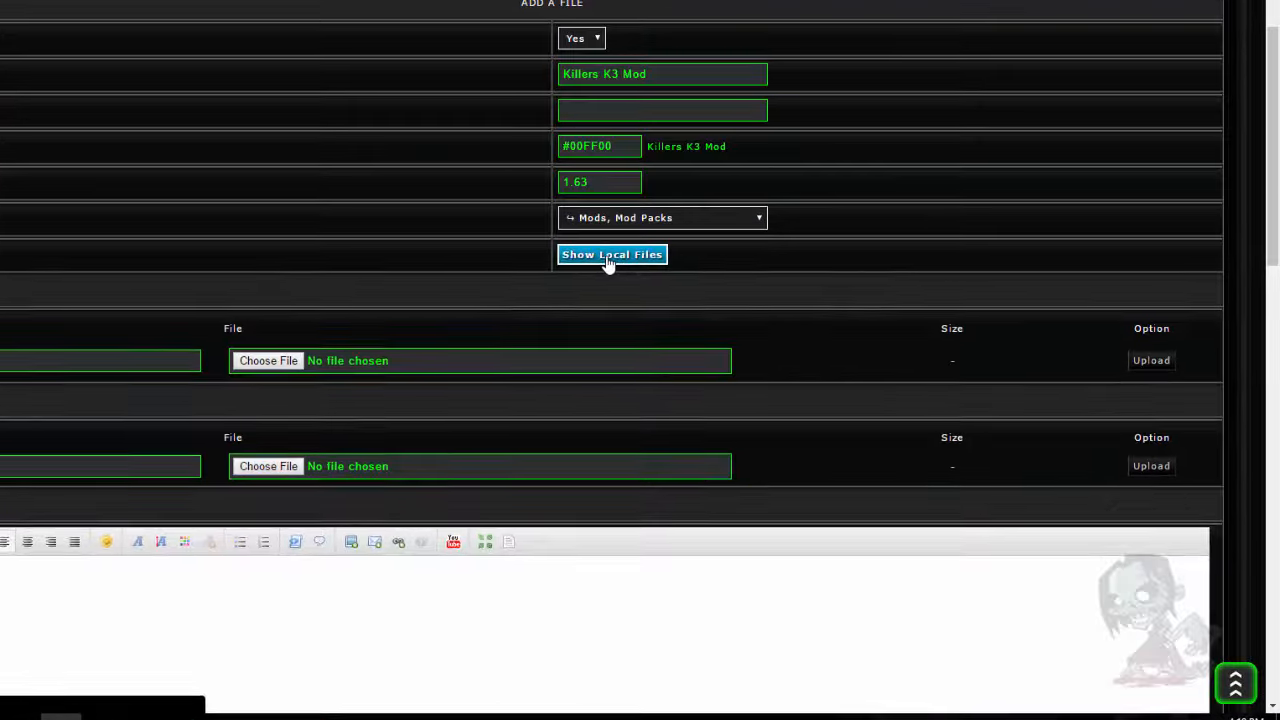
Show the locally hosted files in the new file's form, and switch to FileZilla with the remote folder /public_html/modules/File_Repository/files
click(609, 258)
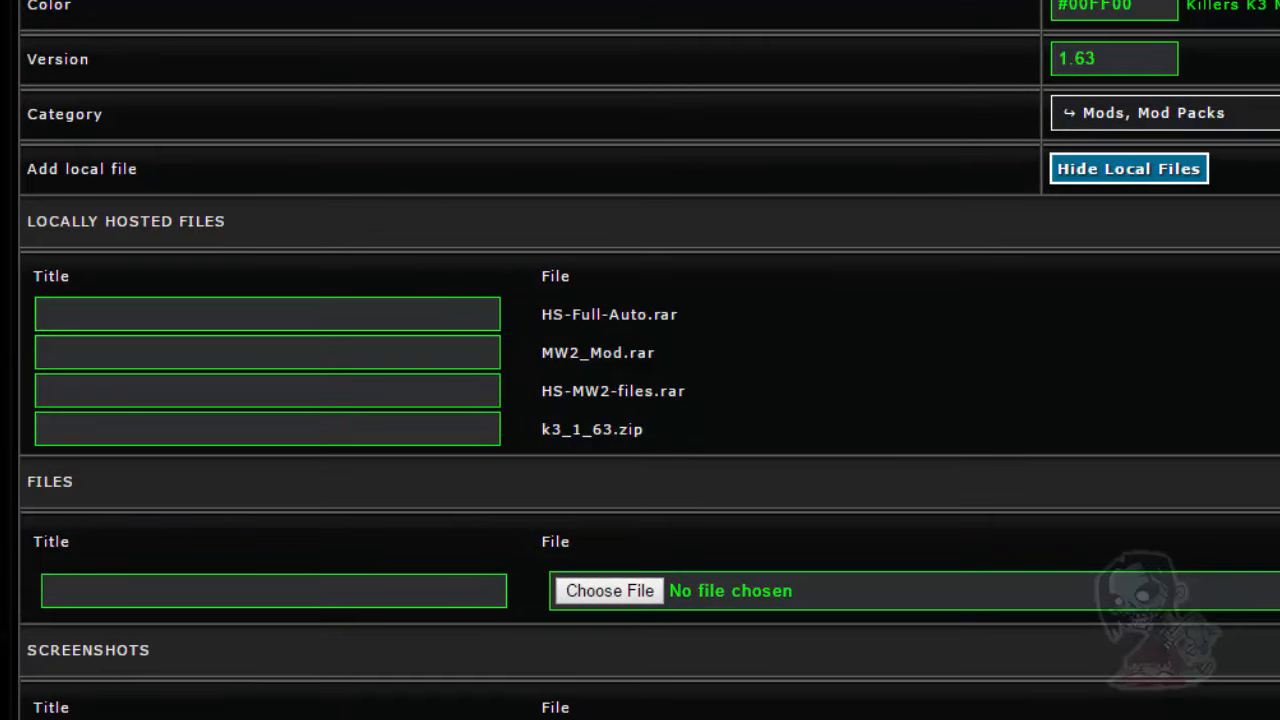
click(606, 717)
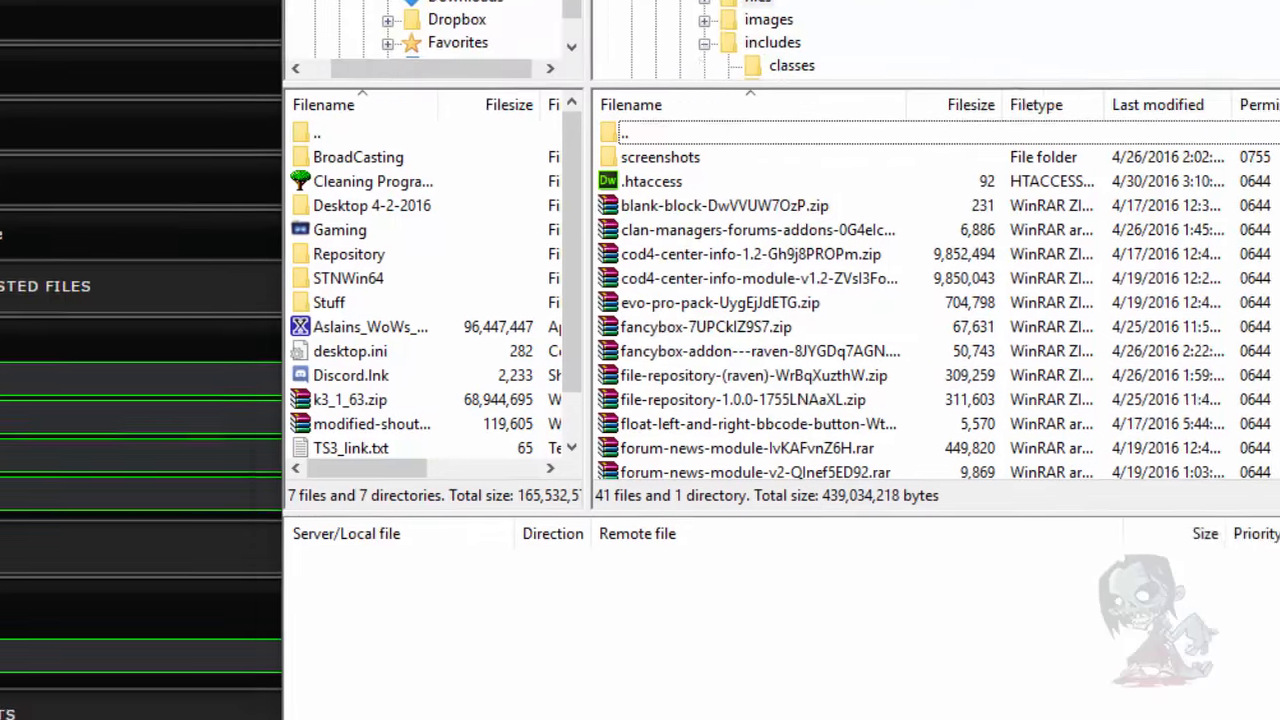
click(664, 20)
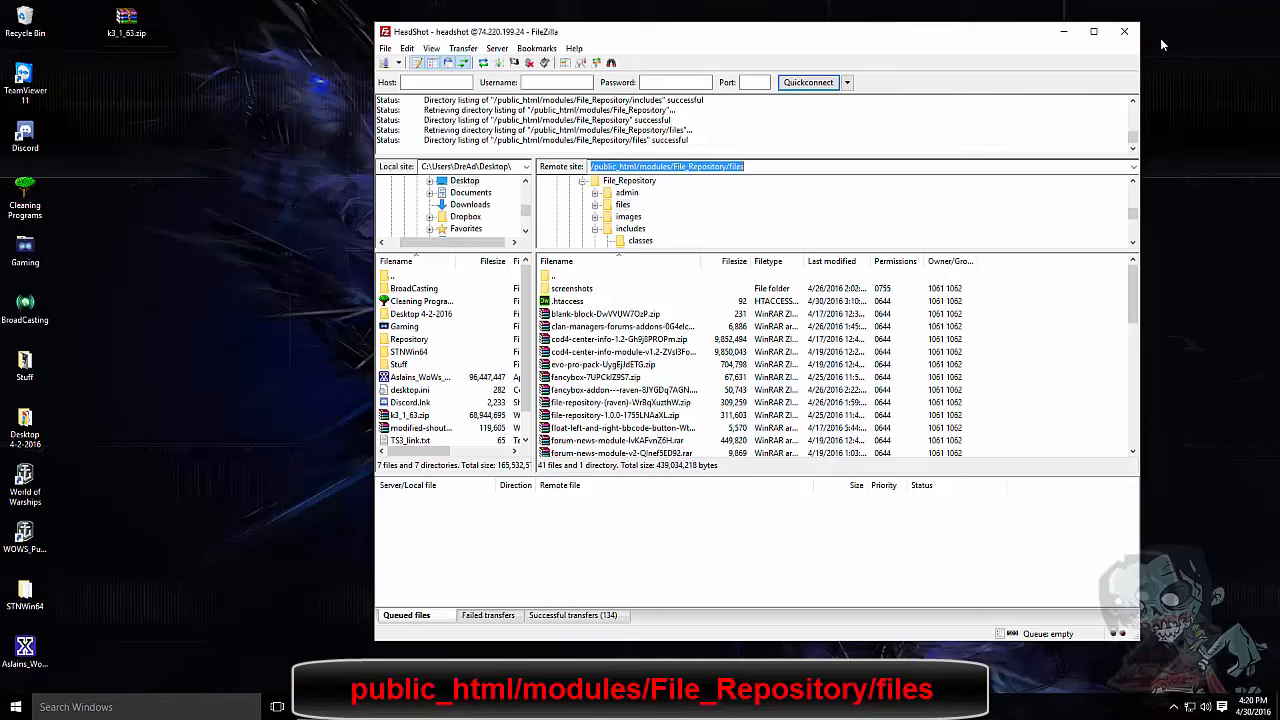
Check the properties of k3_1_63.zip on the desktop, including its file size
right_click(128, 24)
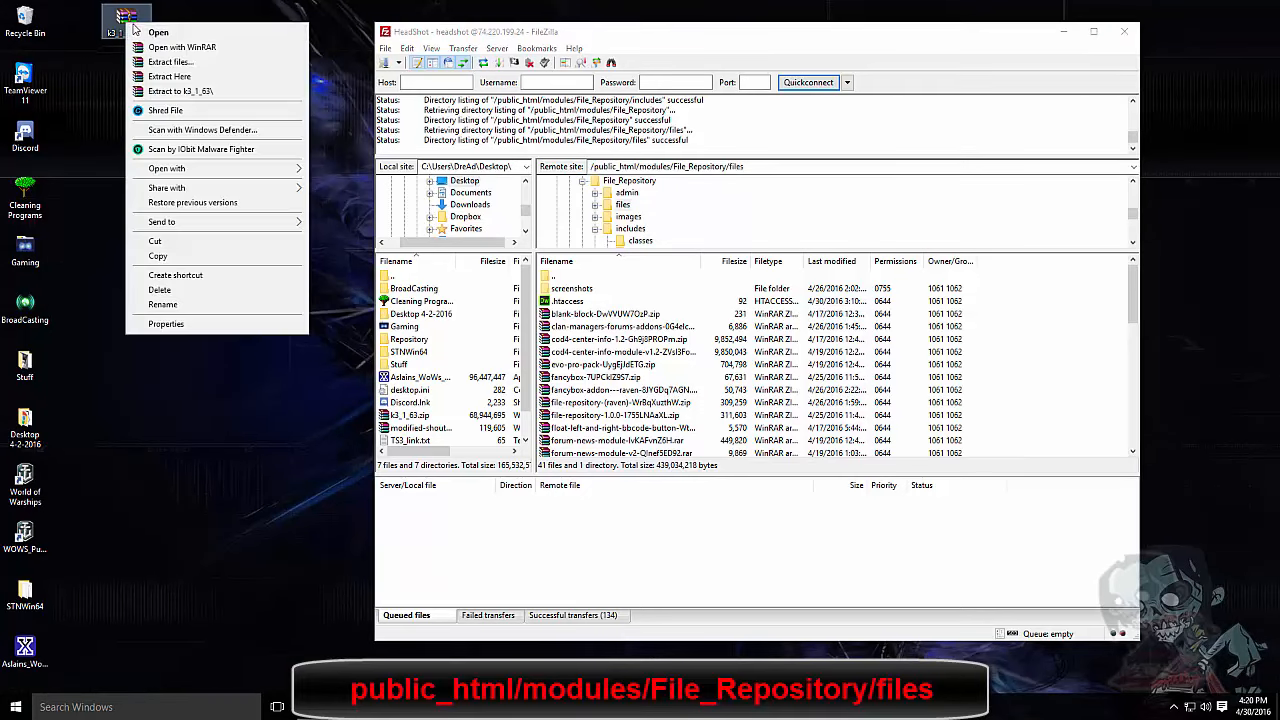
click(163, 305)
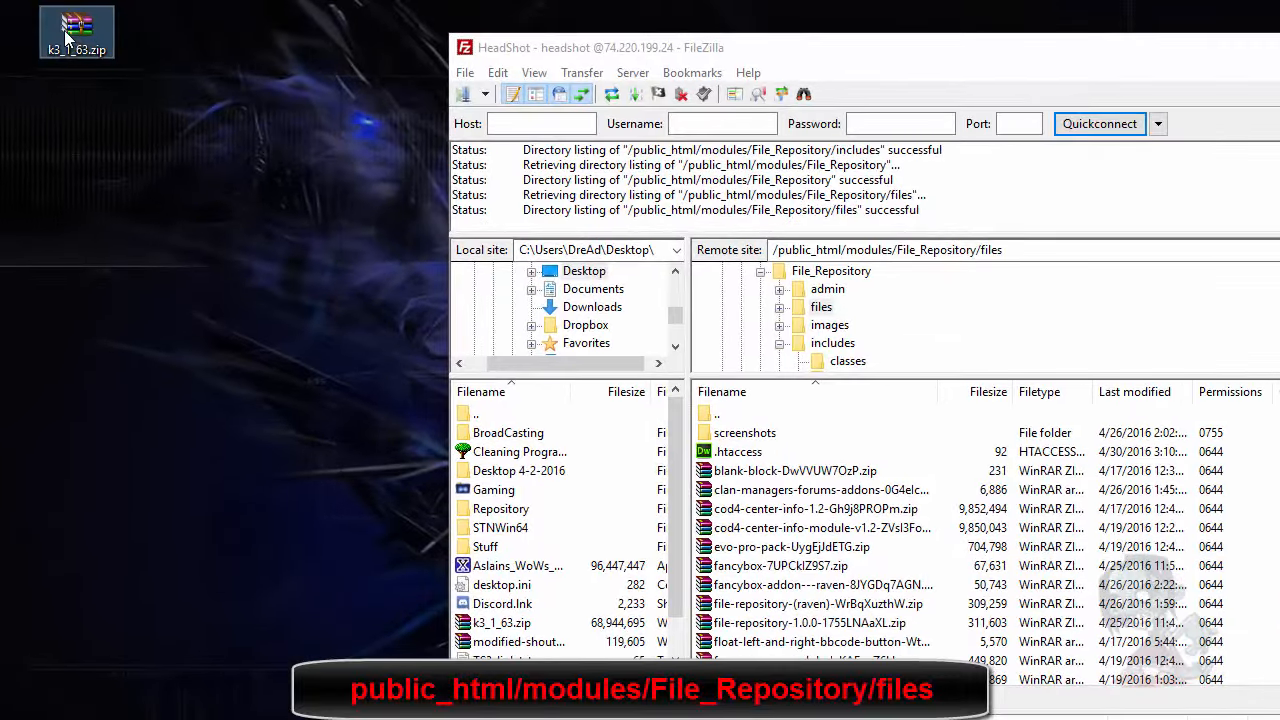
right_click(64, 30)
click(122, 483)
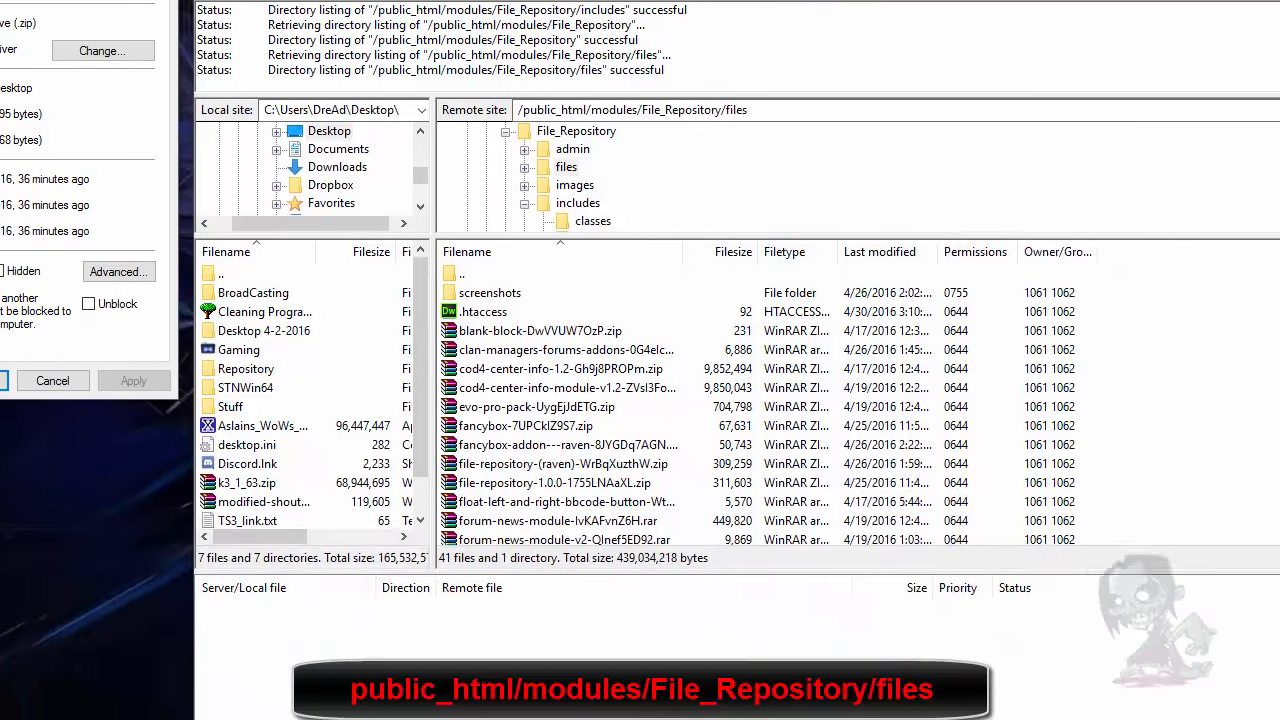
drag(1004, 250, 772, 250)
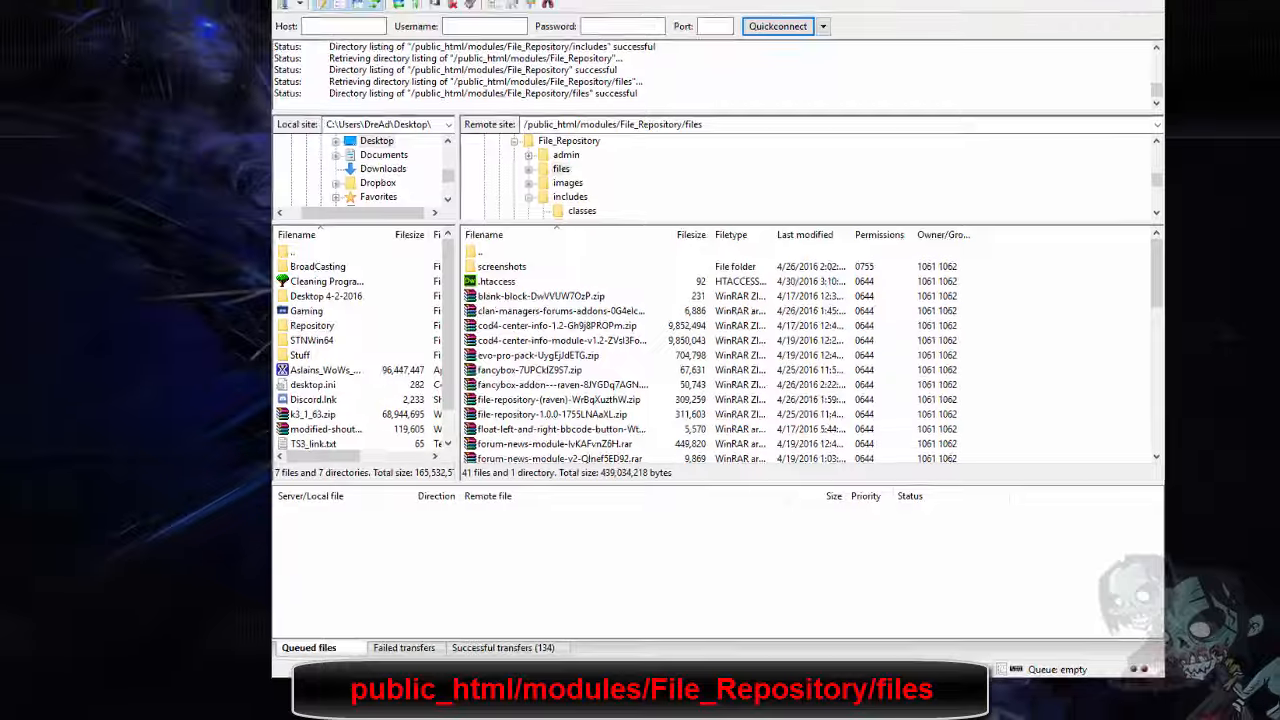
mouse_move(126, 18)
mouse_down()
mouse_move(171, 132)
mouse_move(628, 379)
mouse_move(129, 251)
mouse_move(126, 22)
mouse_up()
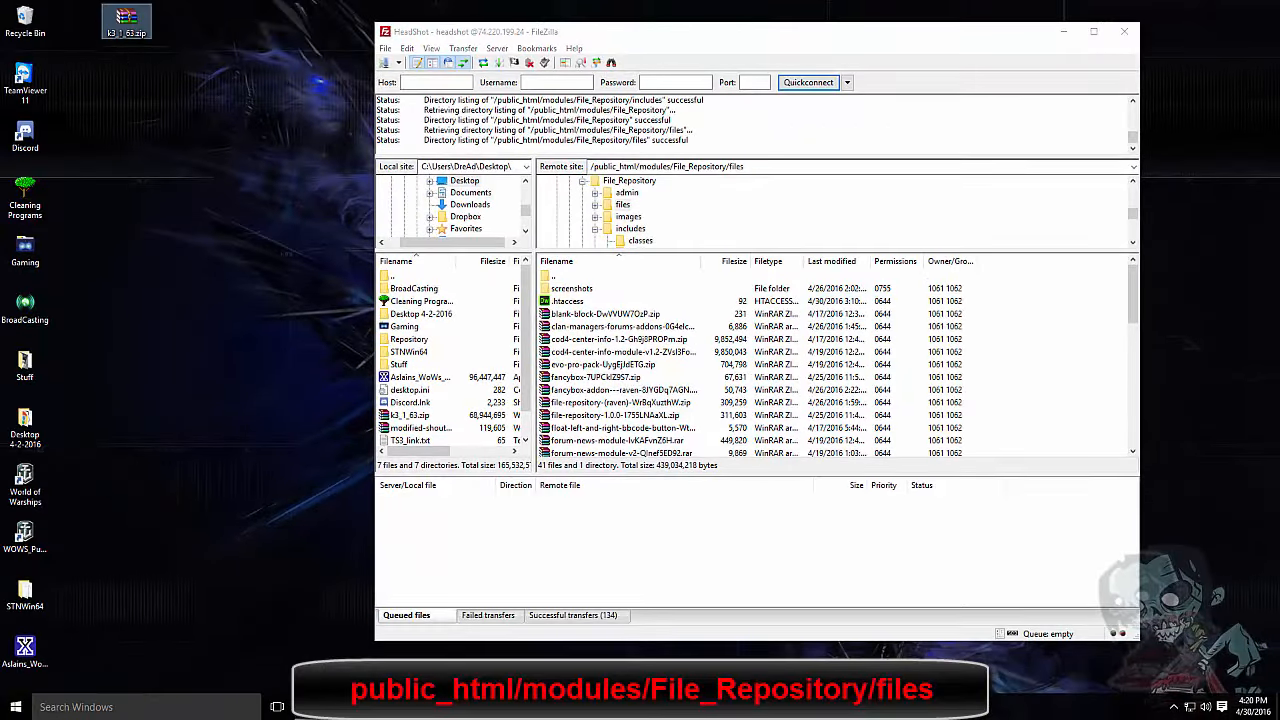
Find k3_1_63.zip in the remote File_Repository/files folder in FileZilla
mouse_move(310, 707)
scroll(648, 436, down, 6)
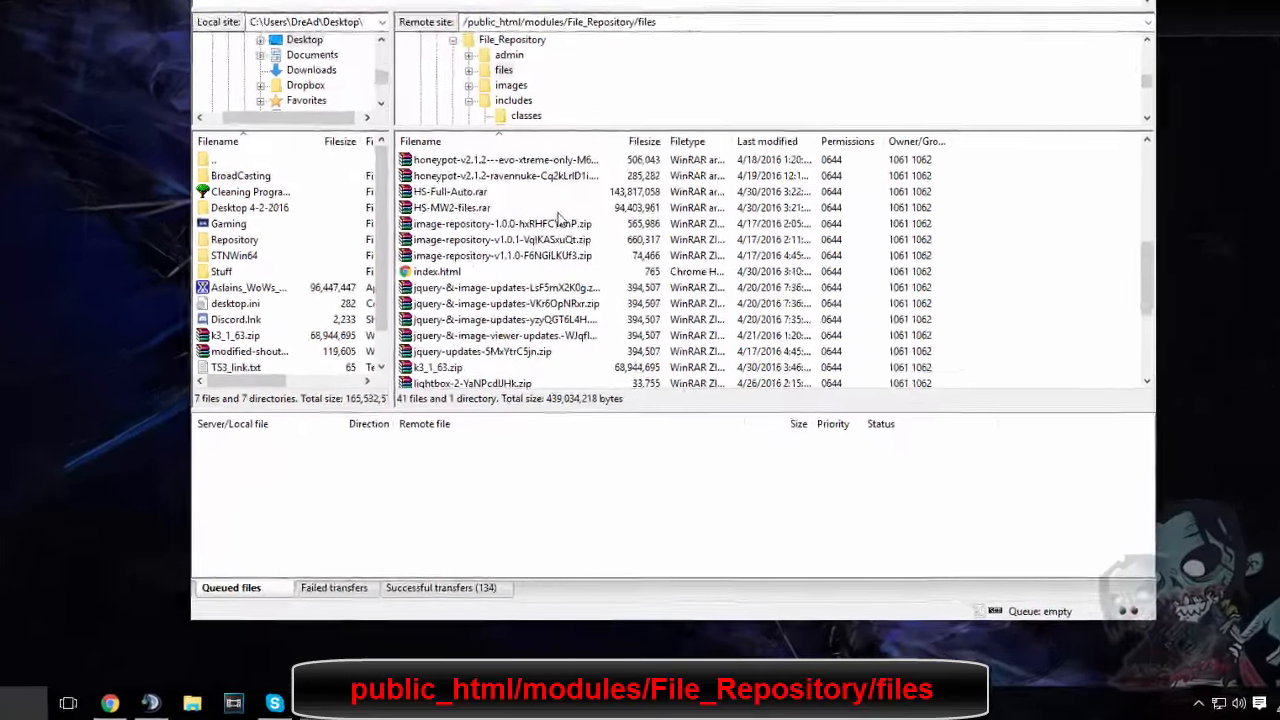
scroll(620, 415, down, 2)
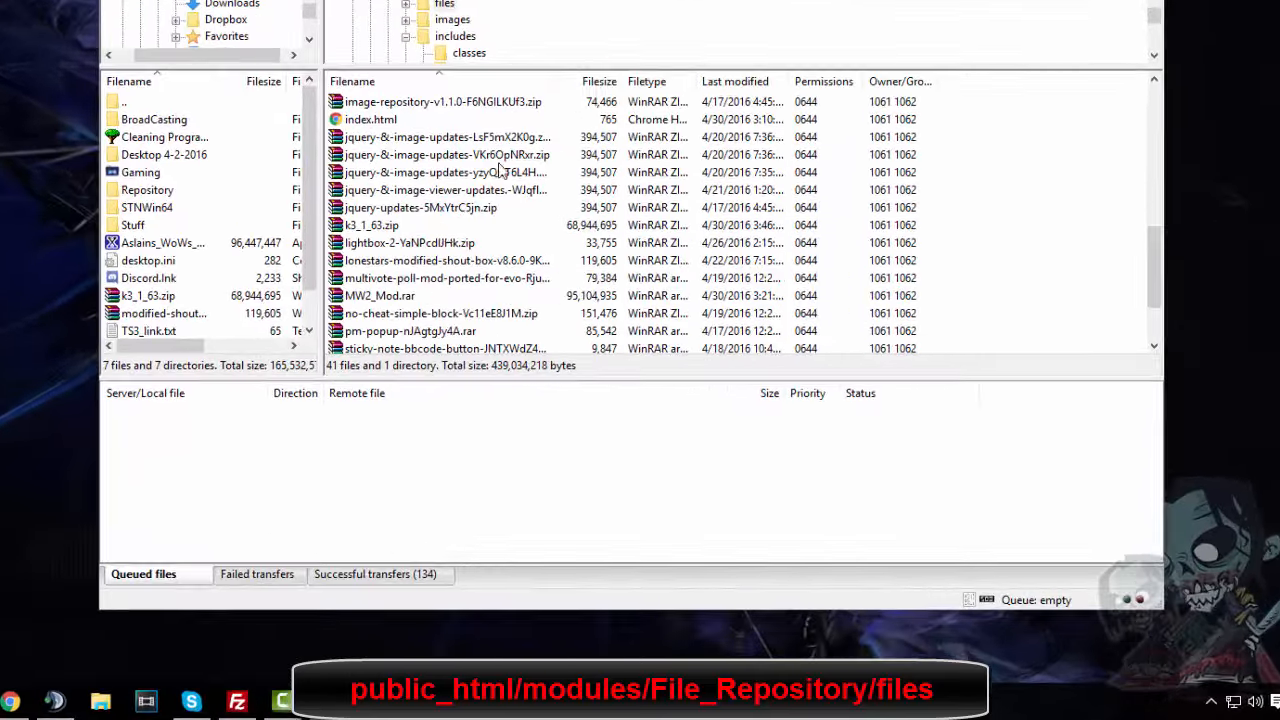
Switch back to the browser form, title the local file k3_1_63.zip "Killers K3 Mod - Server Files" and add it to the download's files
click(22, 702)
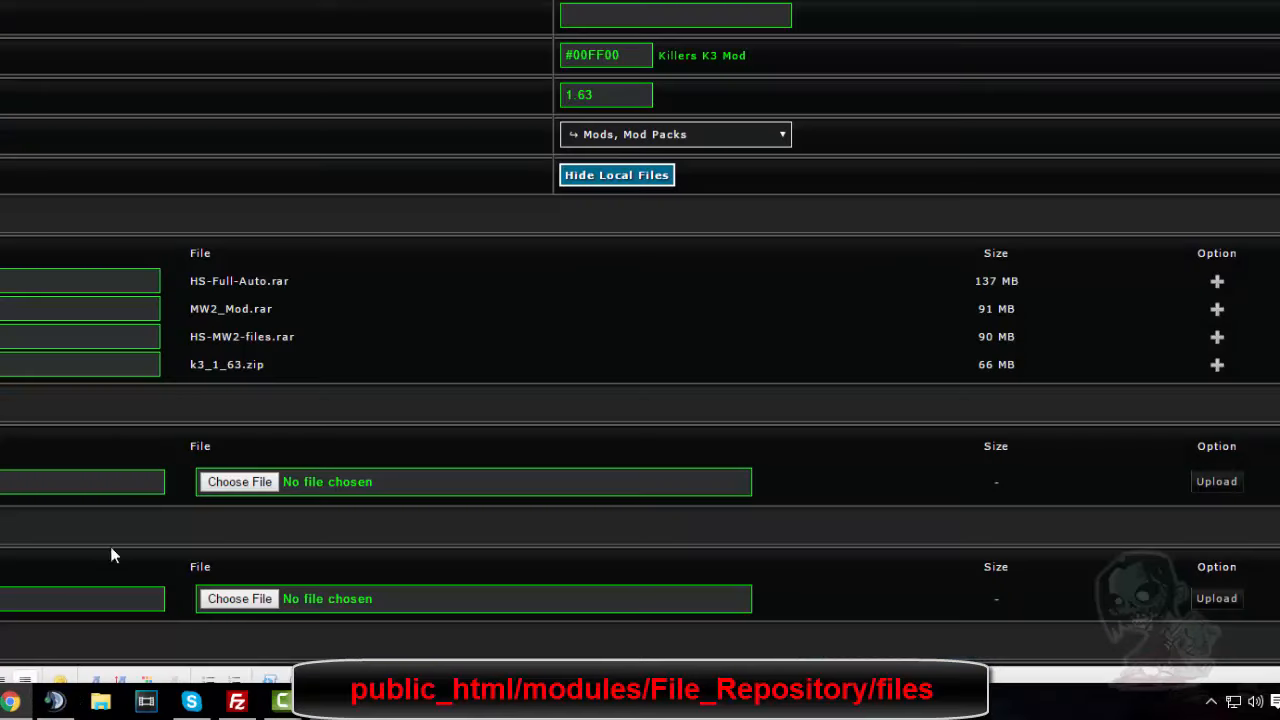
scroll(330, 125, down, 2)
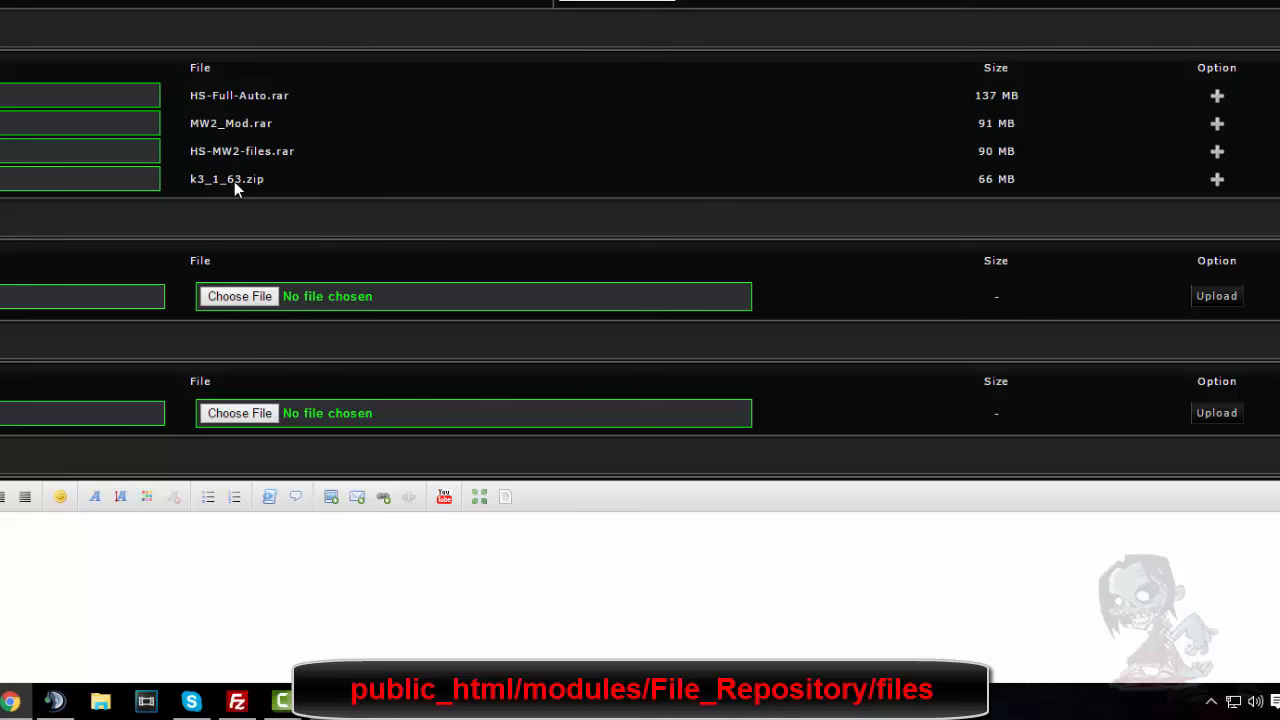
click(61, 180)
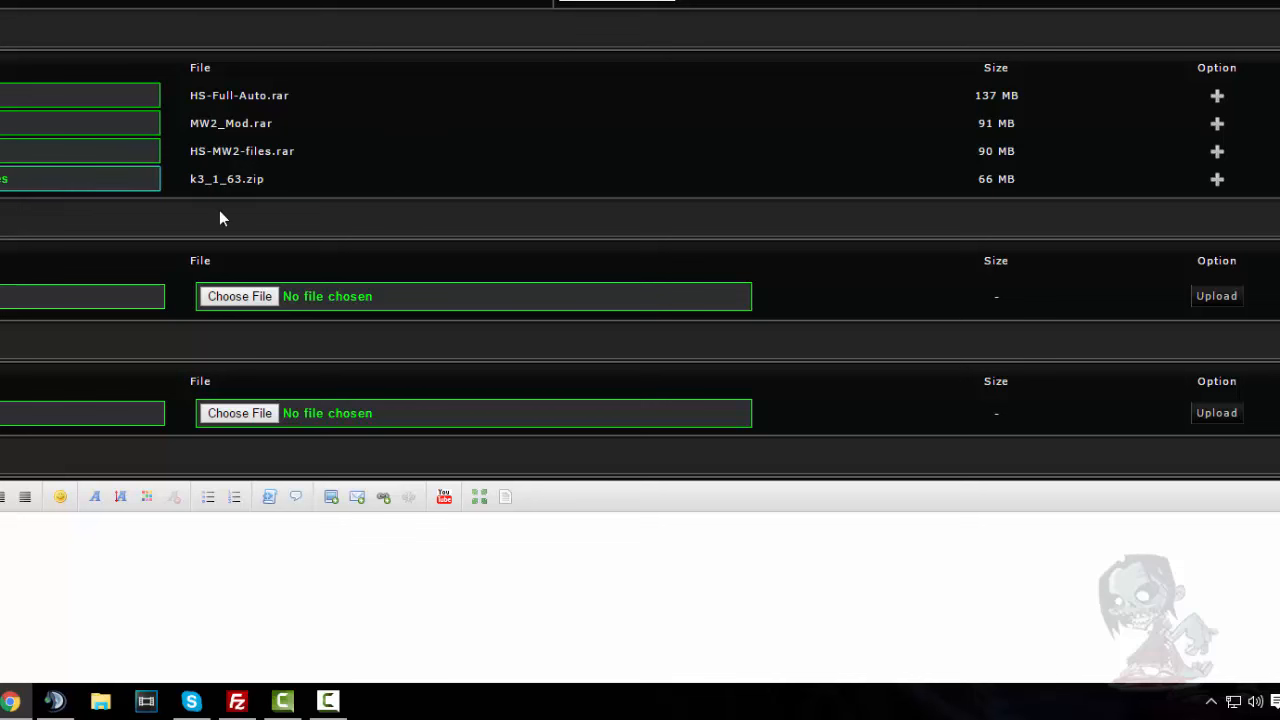
click(1216, 182)
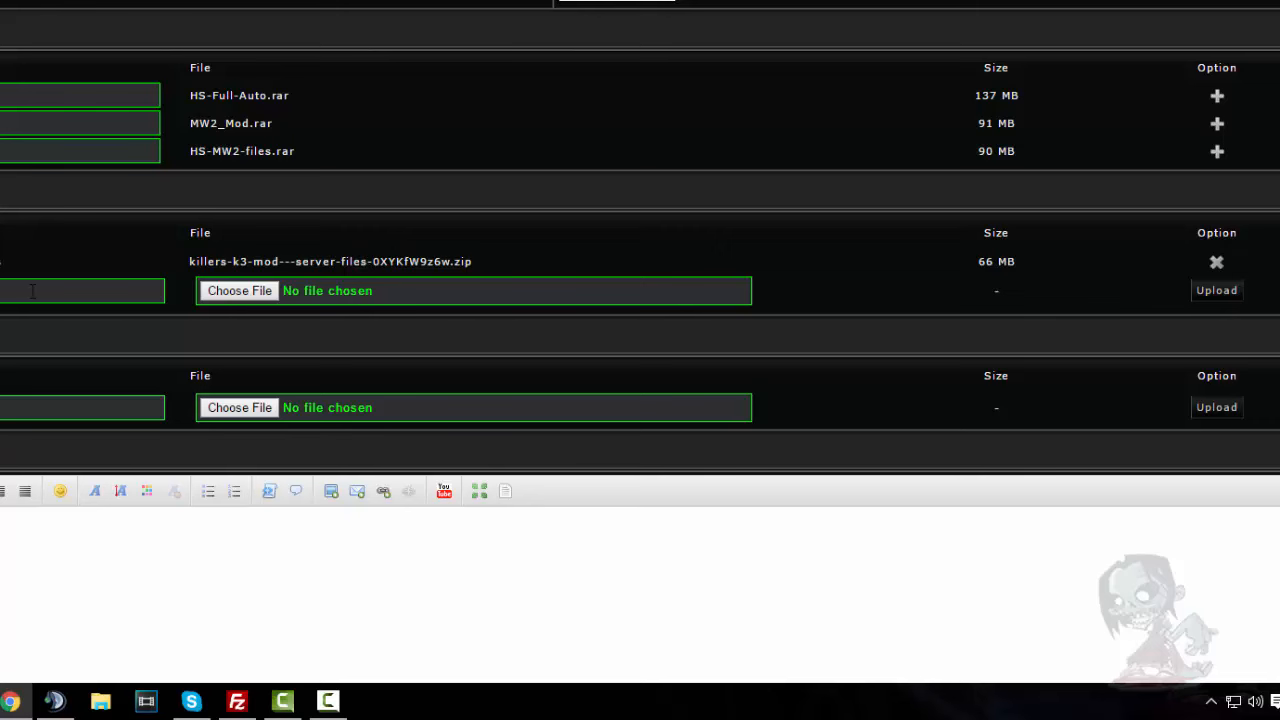
Open all four current screenshot images from the existing Killers K3 Mod download's edit page, each in its own browser page
scroll(209, 206, down, 2)
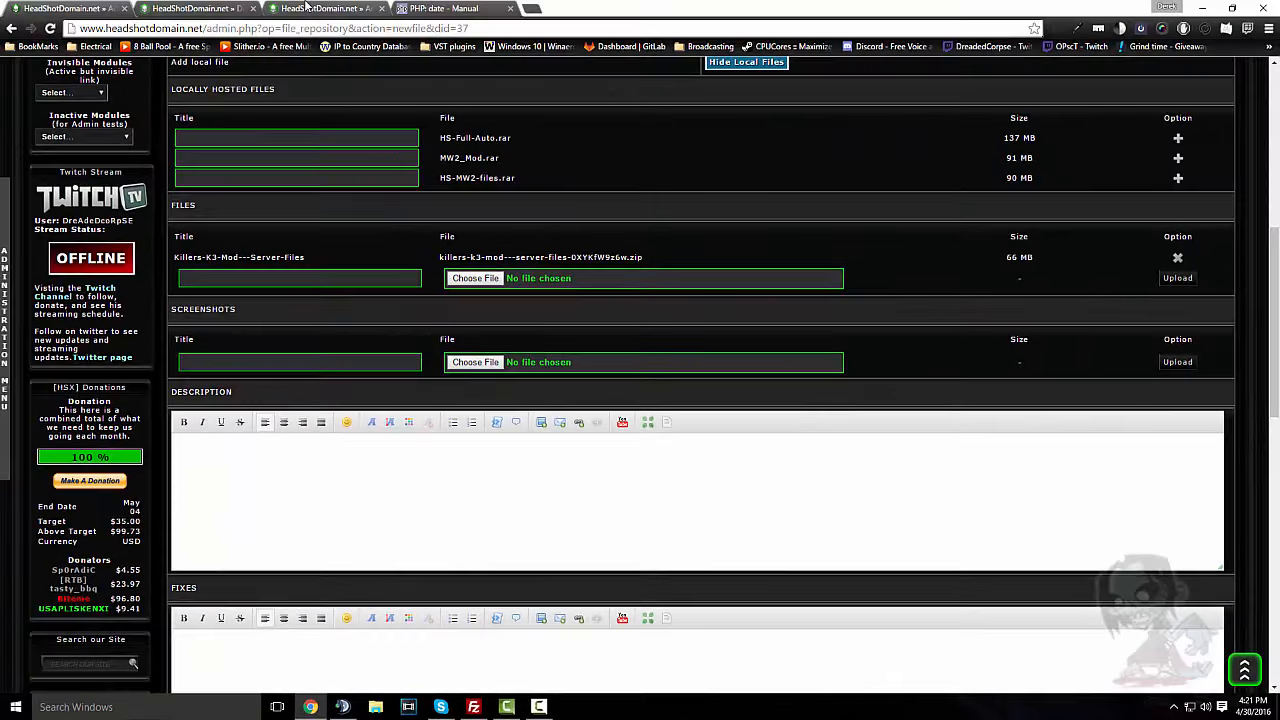
click(203, 10)
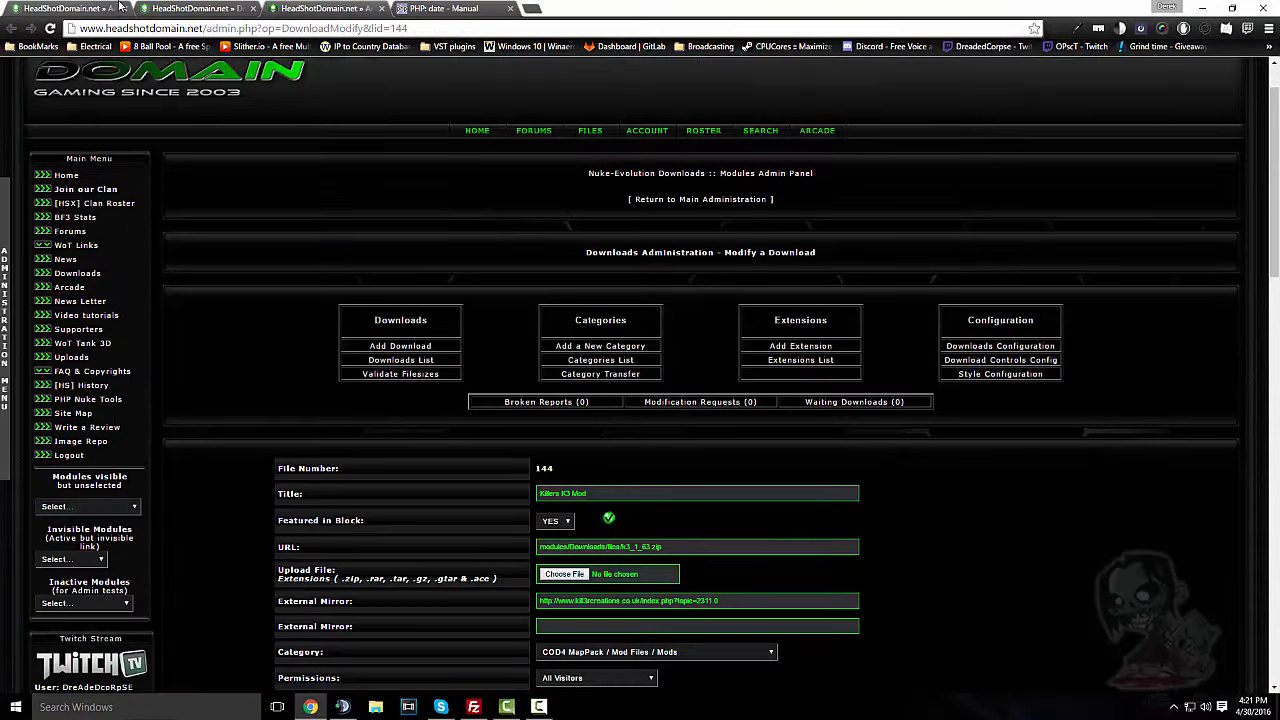
scroll(424, 188, down, 5)
scroll(425, 186, down, 1)
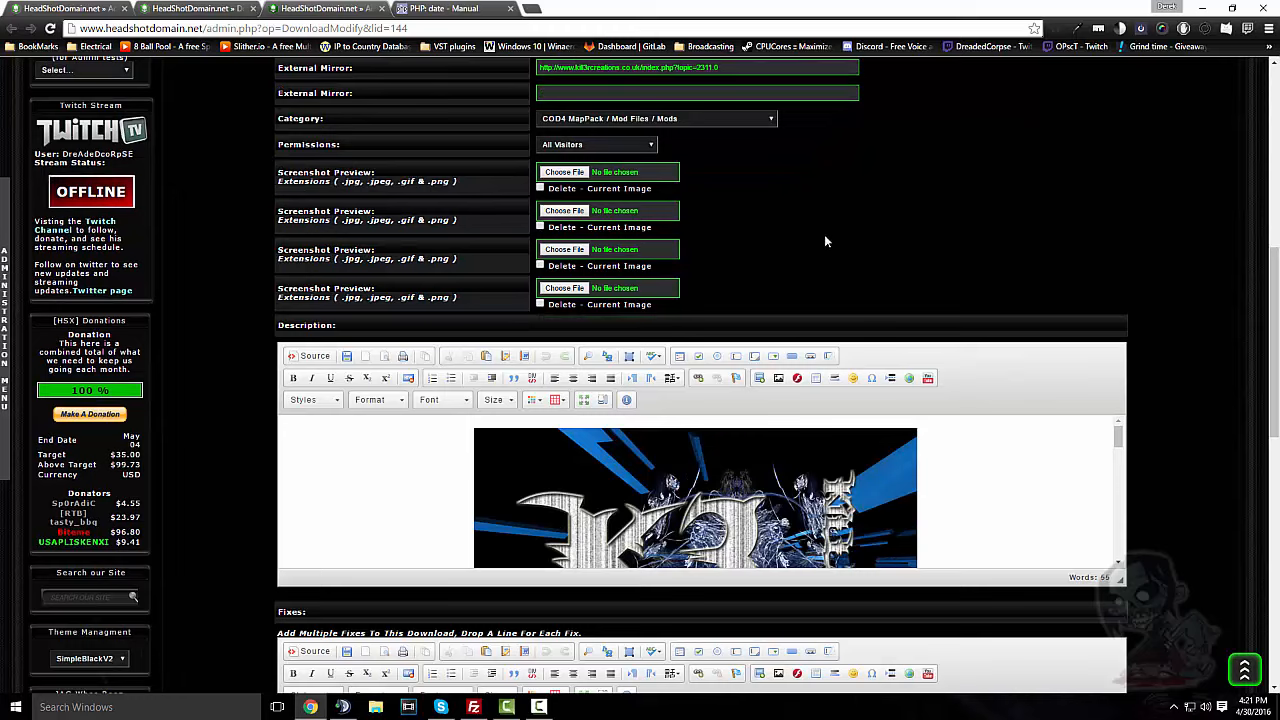
scroll(815, 250, up, 2)
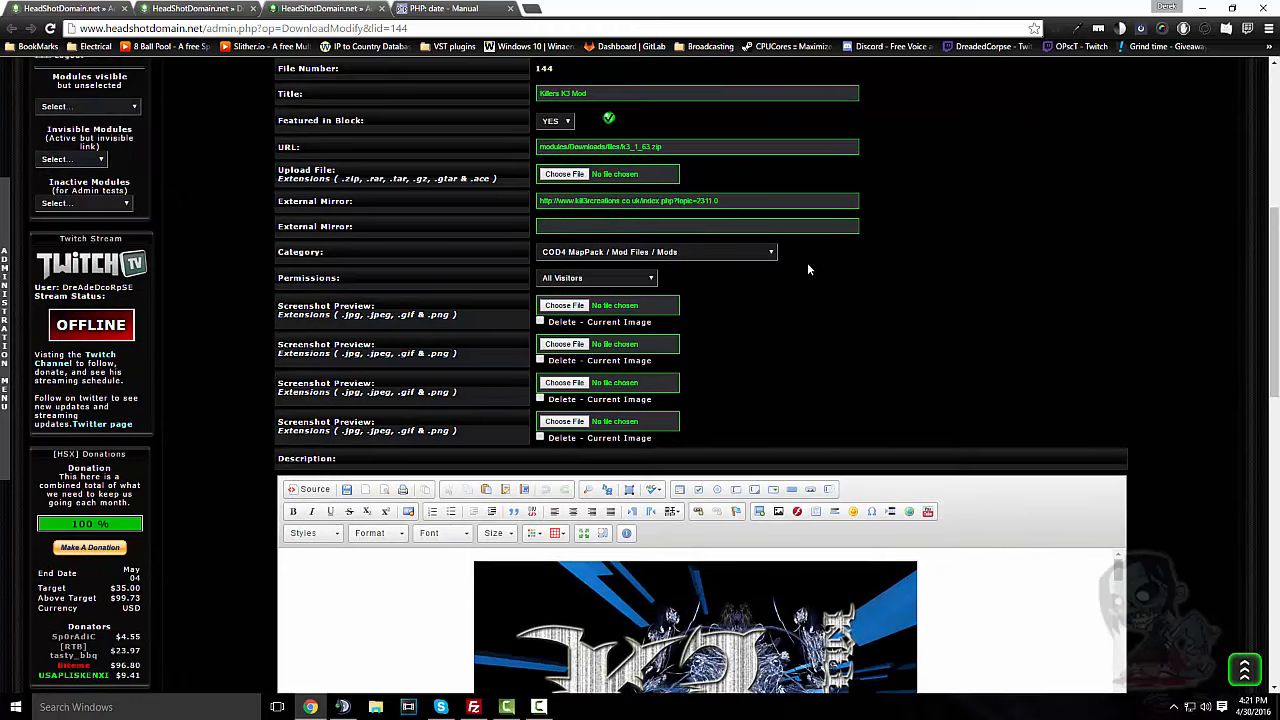
right_click(621, 322)
click(655, 333)
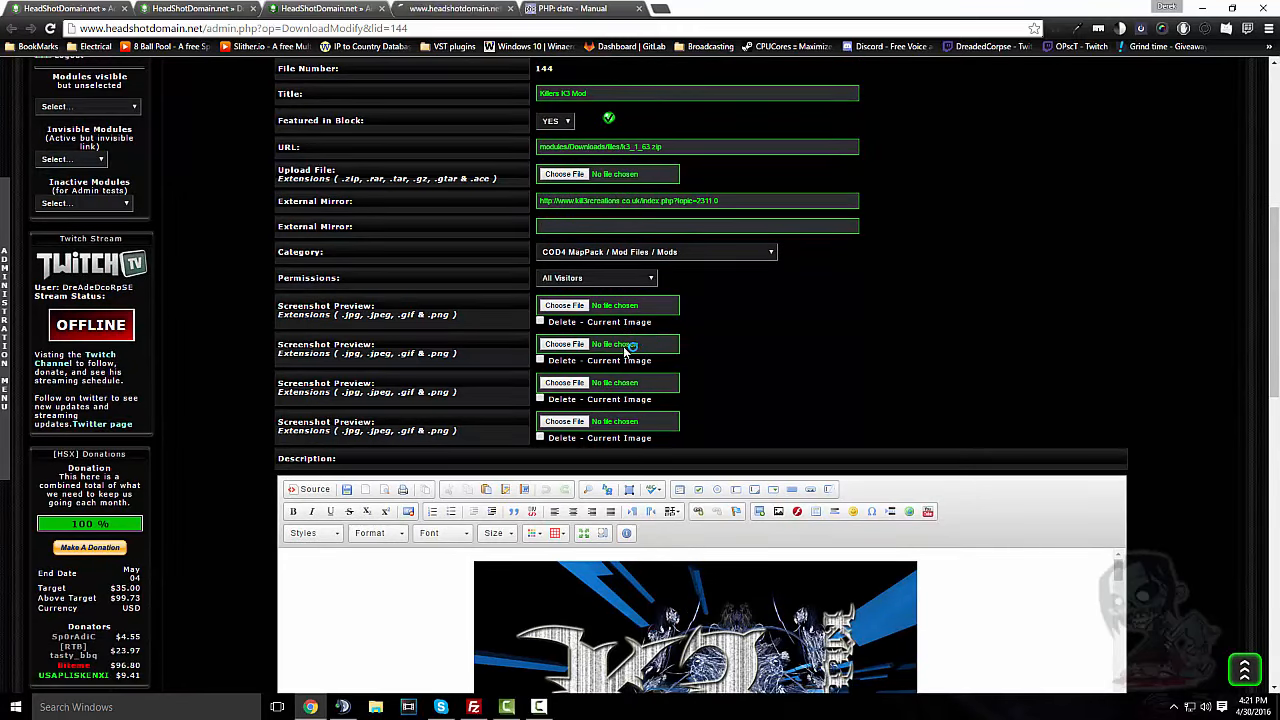
right_click(610, 360)
click(640, 371)
right_click(622, 405)
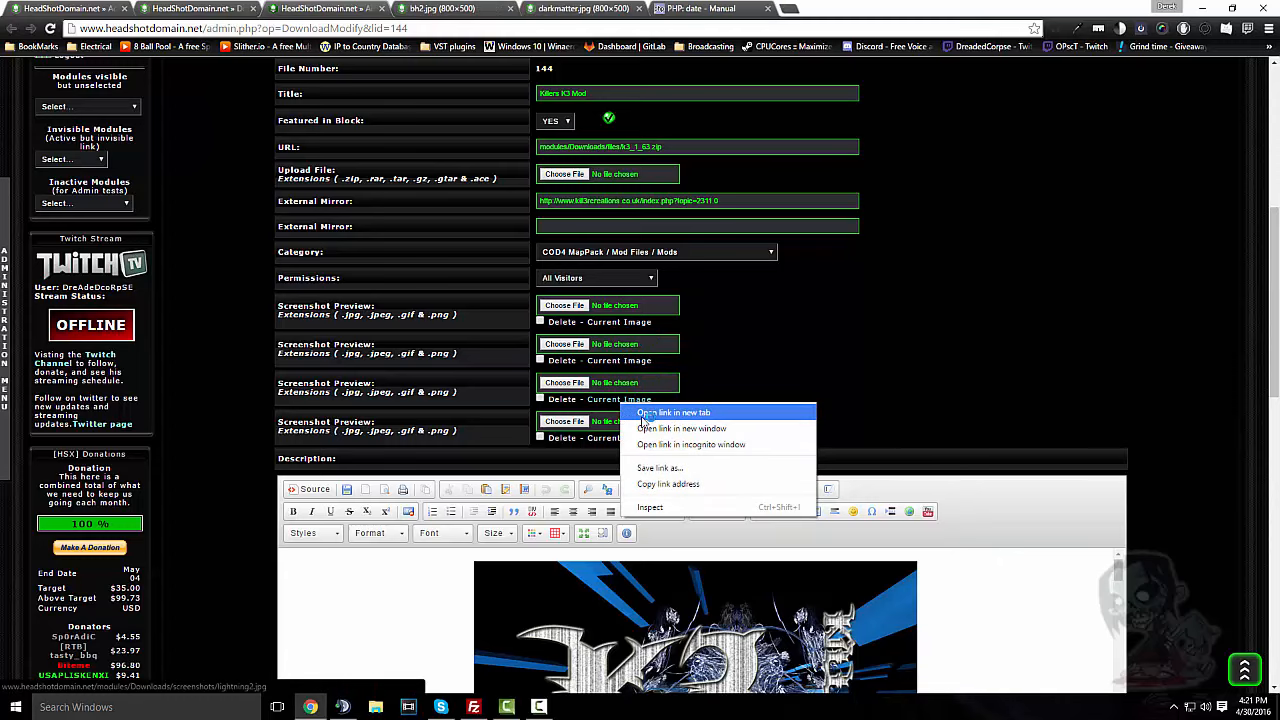
click(643, 414)
right_click(618, 441)
click(655, 448)
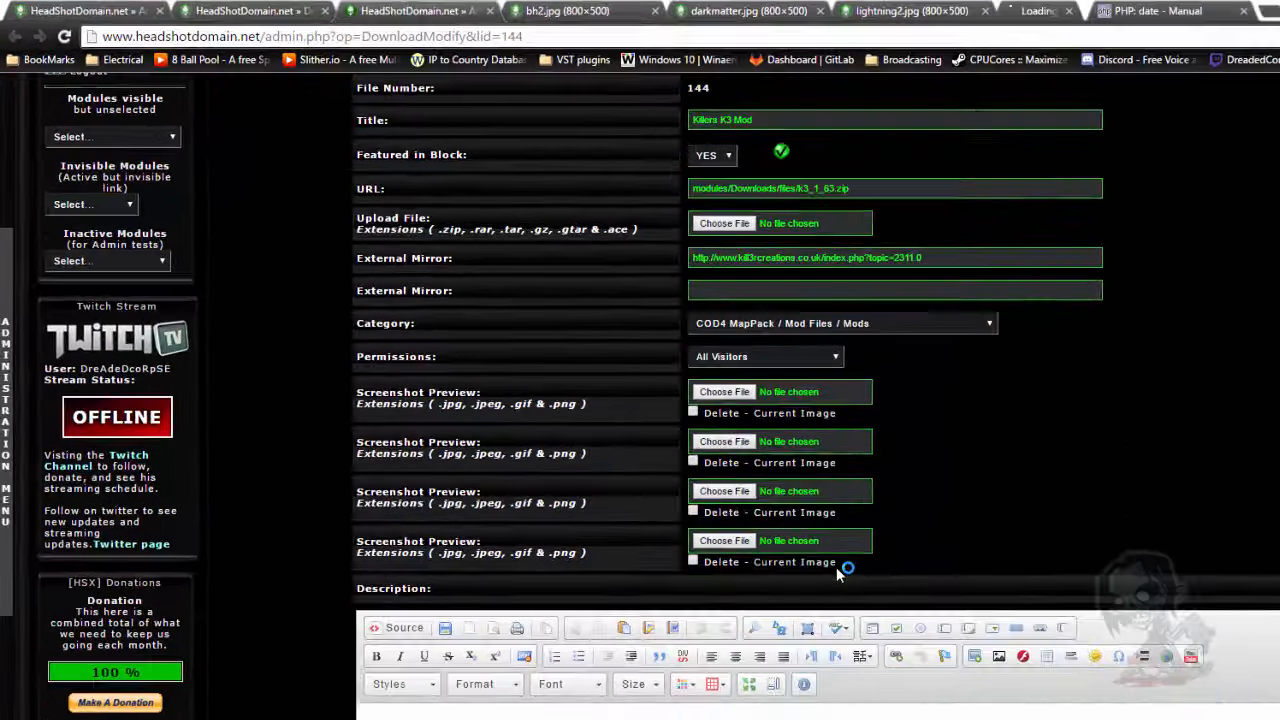
Save the first screenshot, bh2.jpg, to the Desktop
click(560, 11)
click(407, 11)
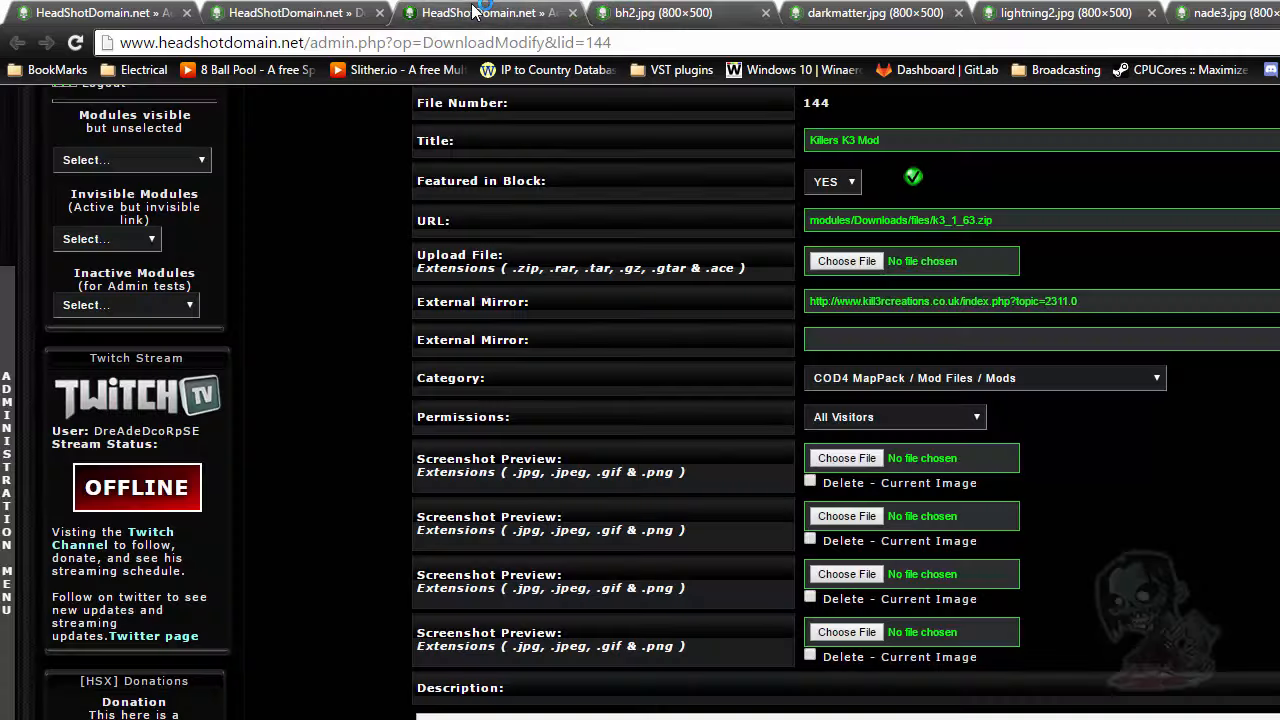
click(620, 12)
right_click(362, 256)
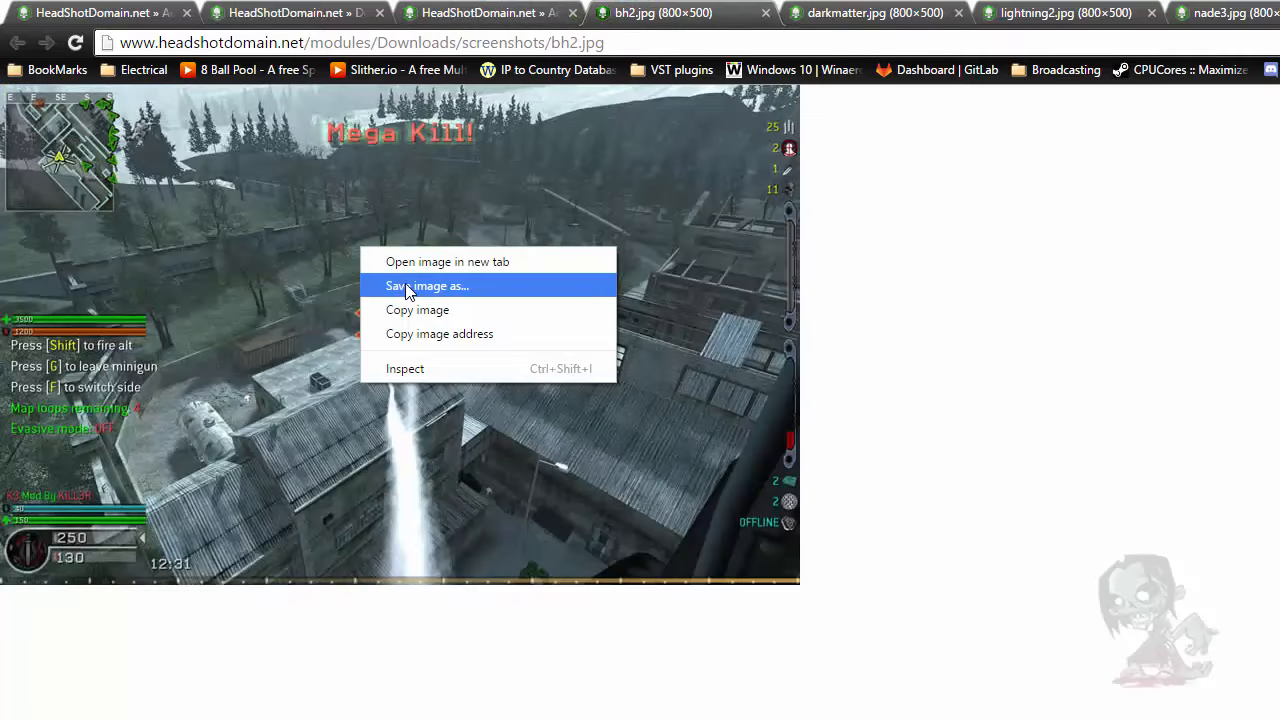
click(458, 291)
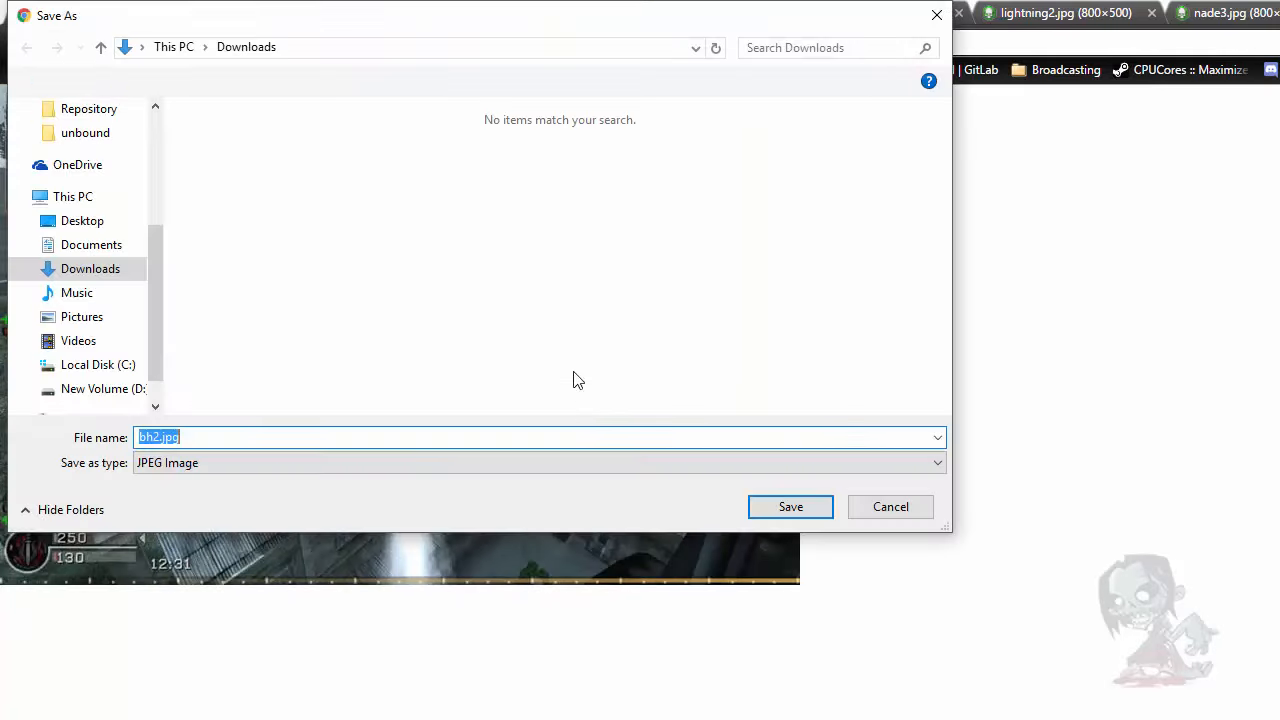
click(99, 228)
click(790, 506)
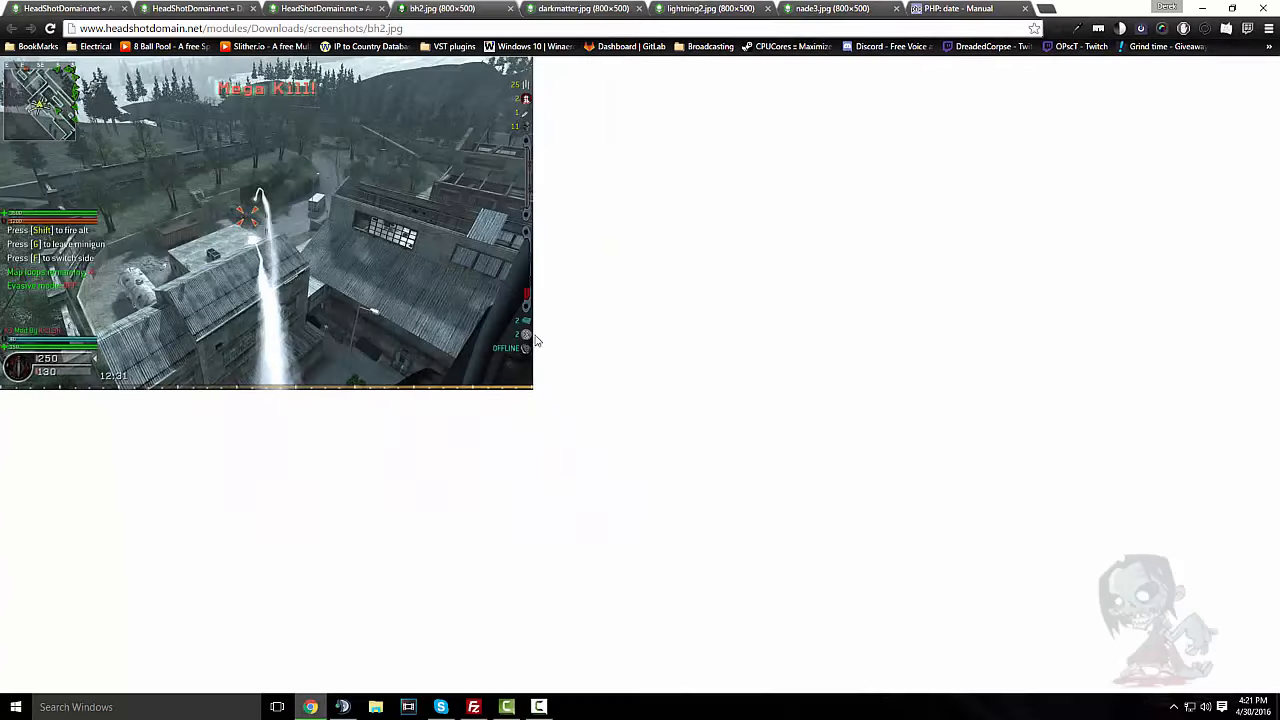
Close the bh2.jpg image and save the darkmatter.jpg screenshot to the Desktop
click(510, 9)
right_click(232, 130)
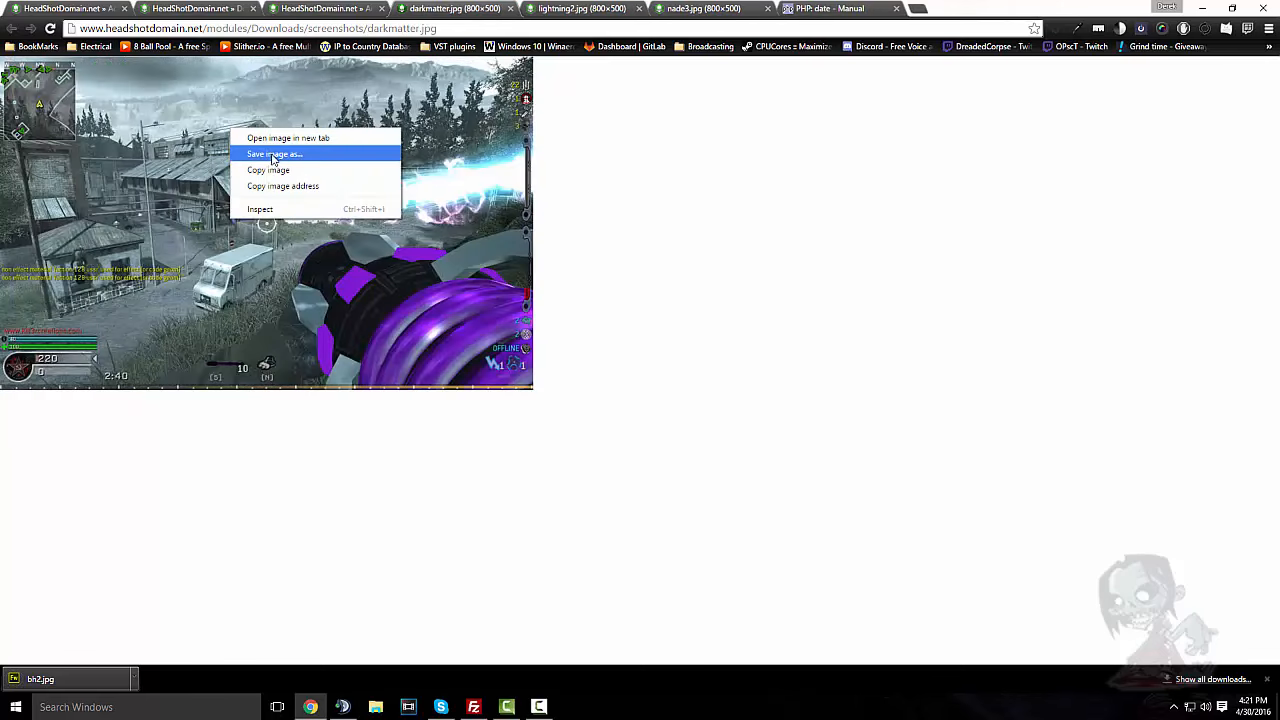
click(282, 155)
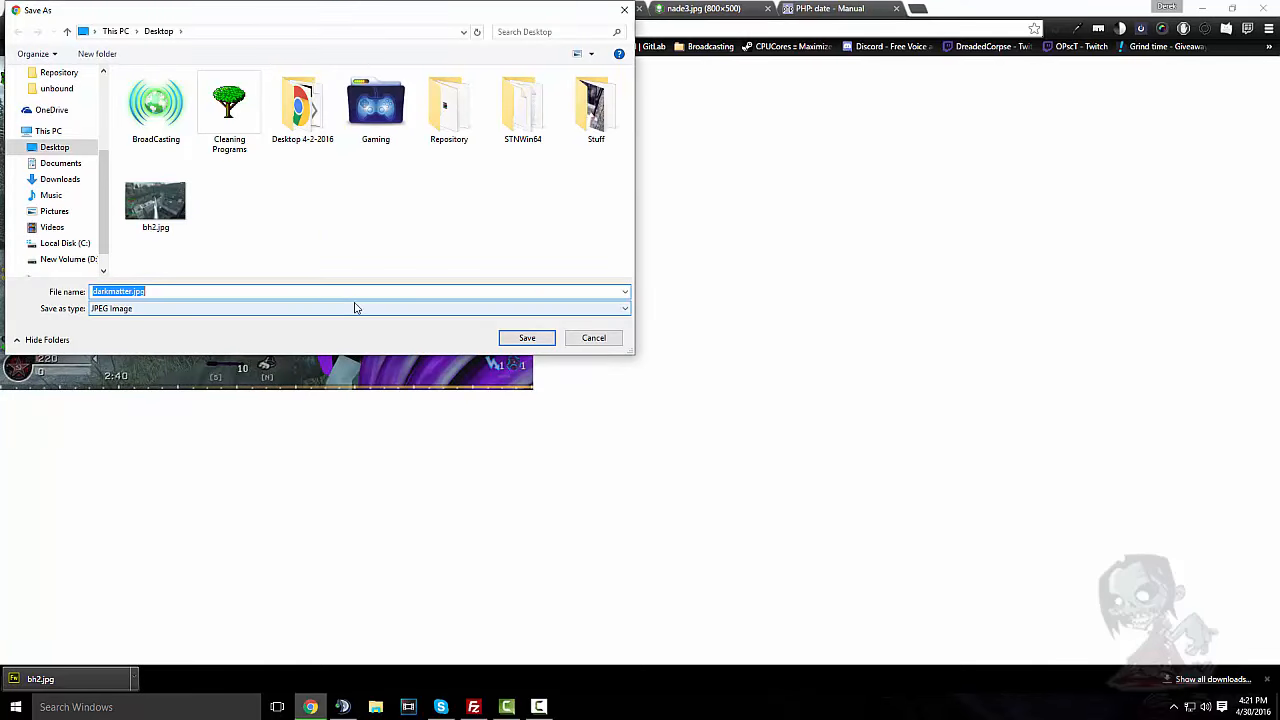
click(525, 339)
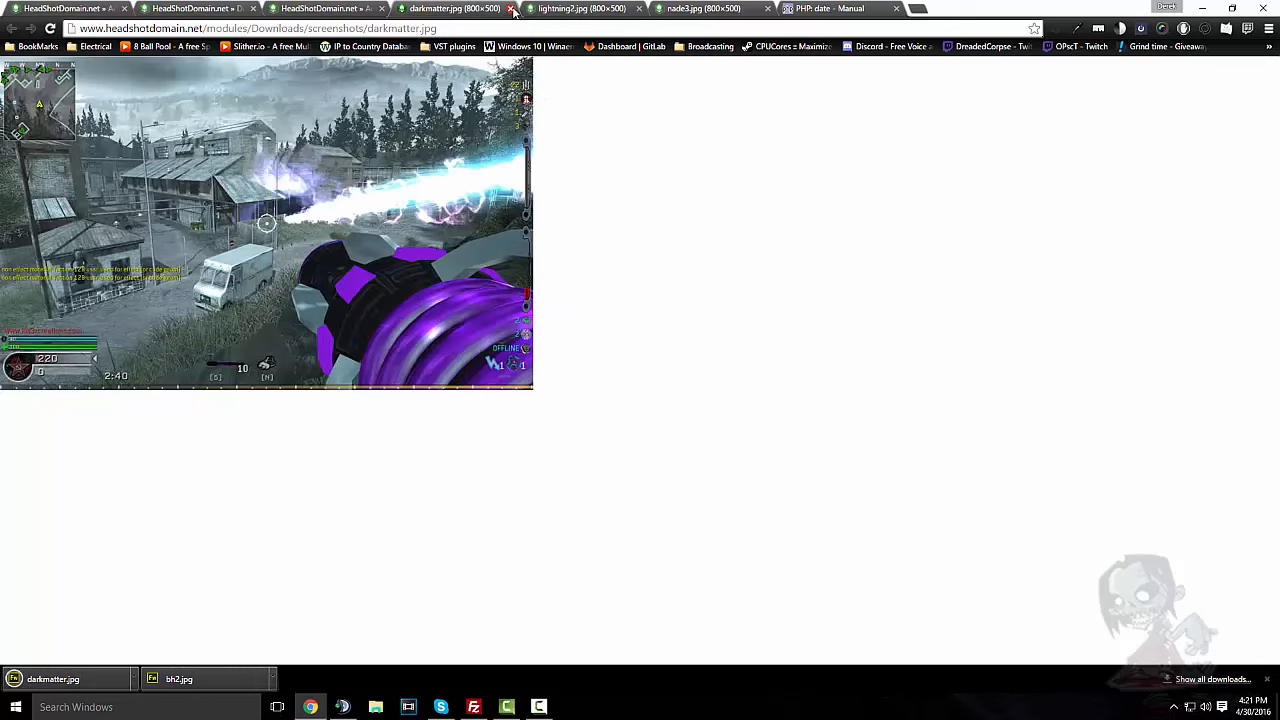
Close the darkmatter.jpg image and save the lightning2.jpg screenshot to the Desktop
click(511, 8)
right_click(298, 214)
click(378, 248)
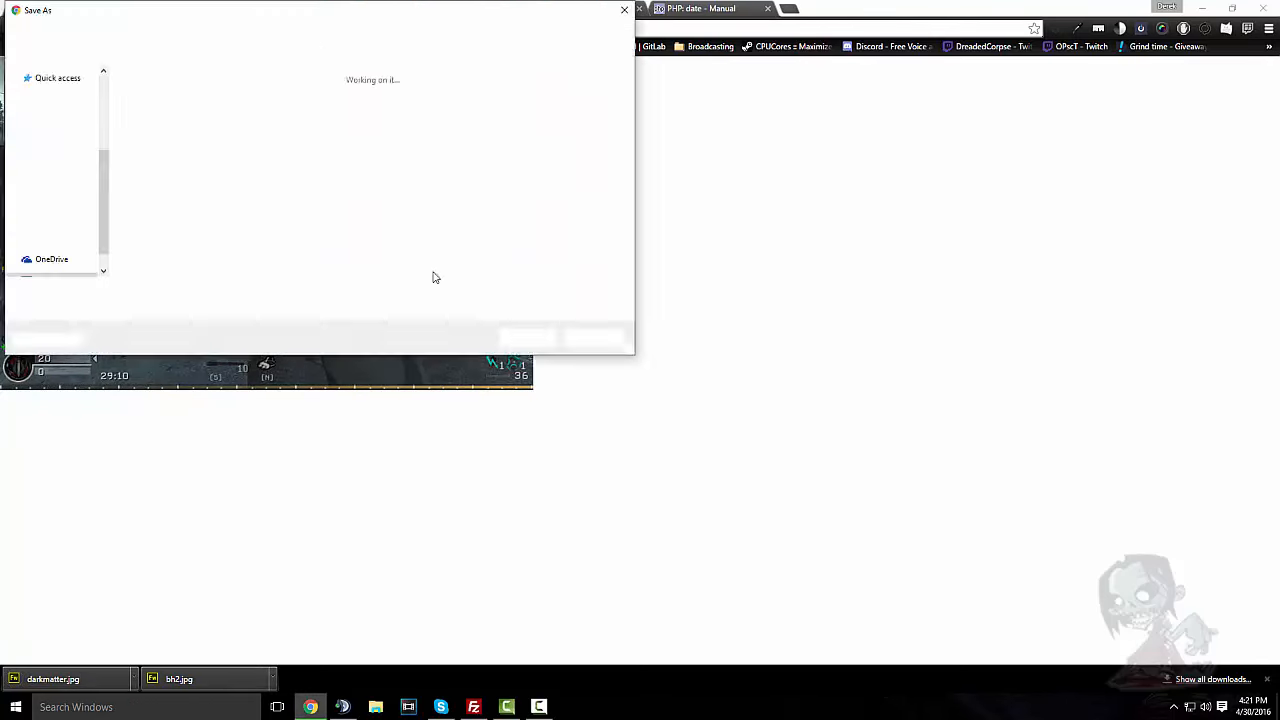
click(528, 337)
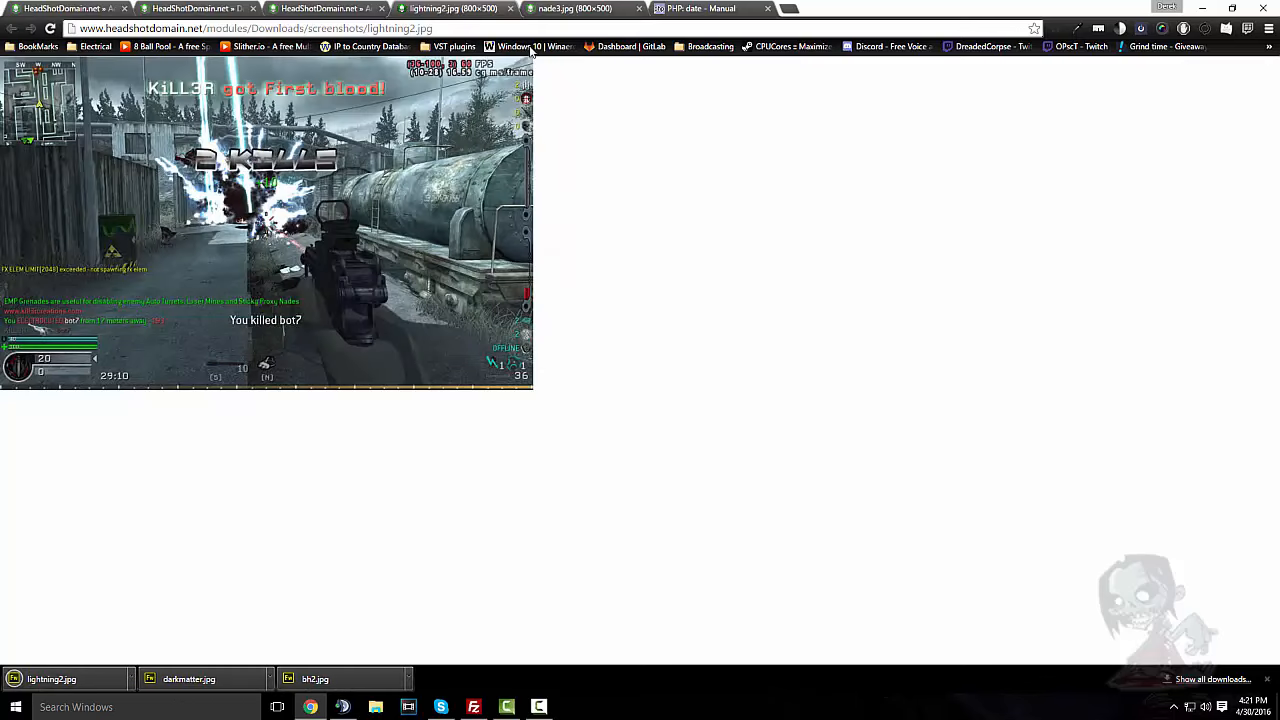
Close the lightning2.jpg image, save the nade3.jpg screenshot to the Desktop and close its page
click(511, 8)
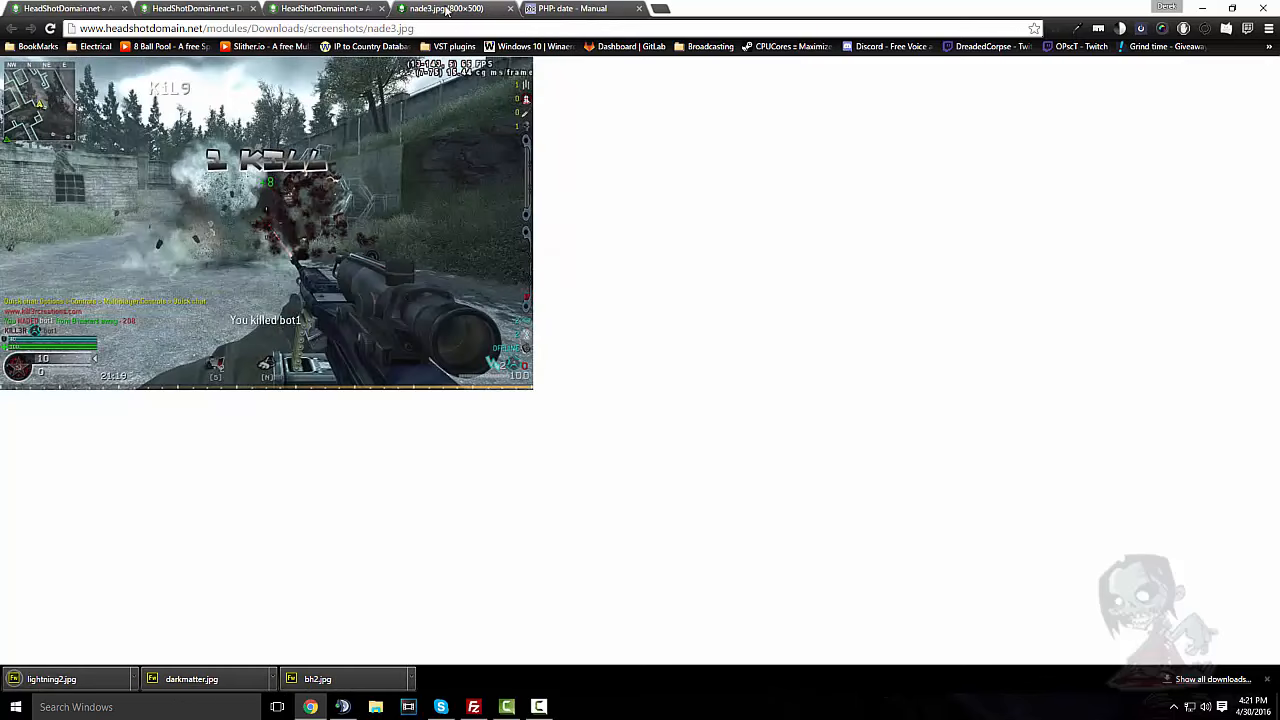
right_click(335, 182)
click(392, 213)
click(516, 337)
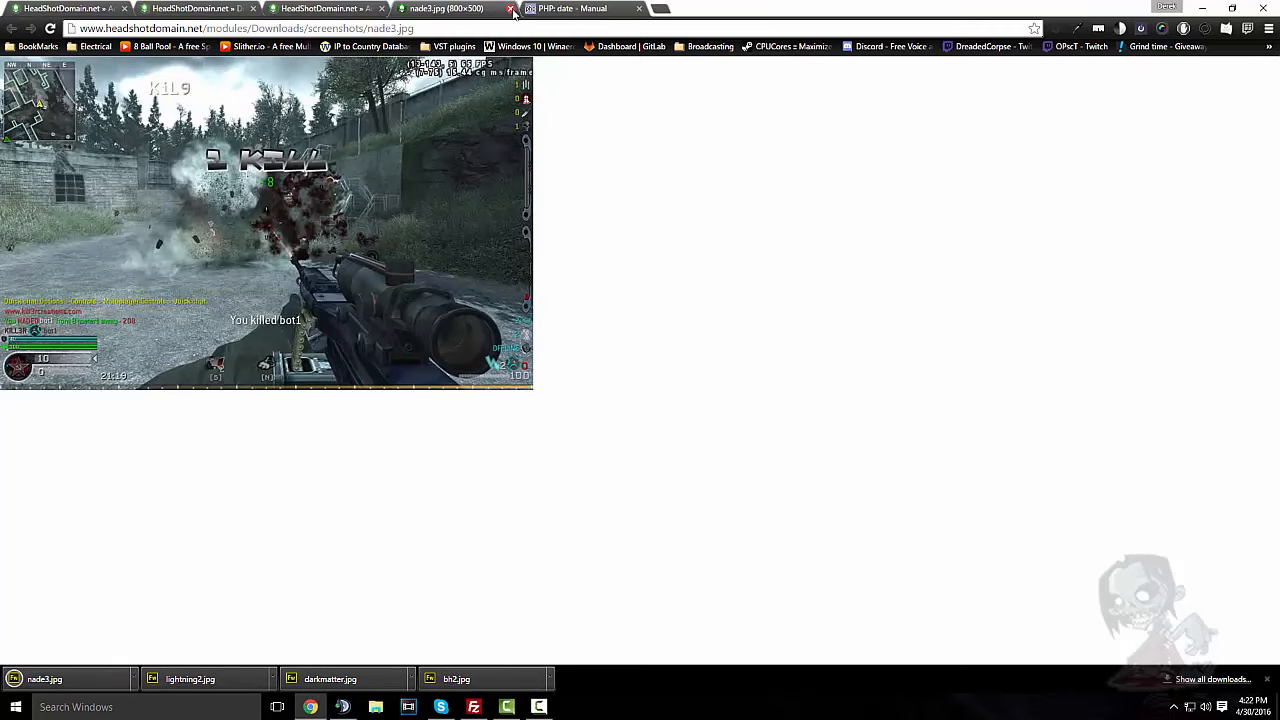
click(511, 9)
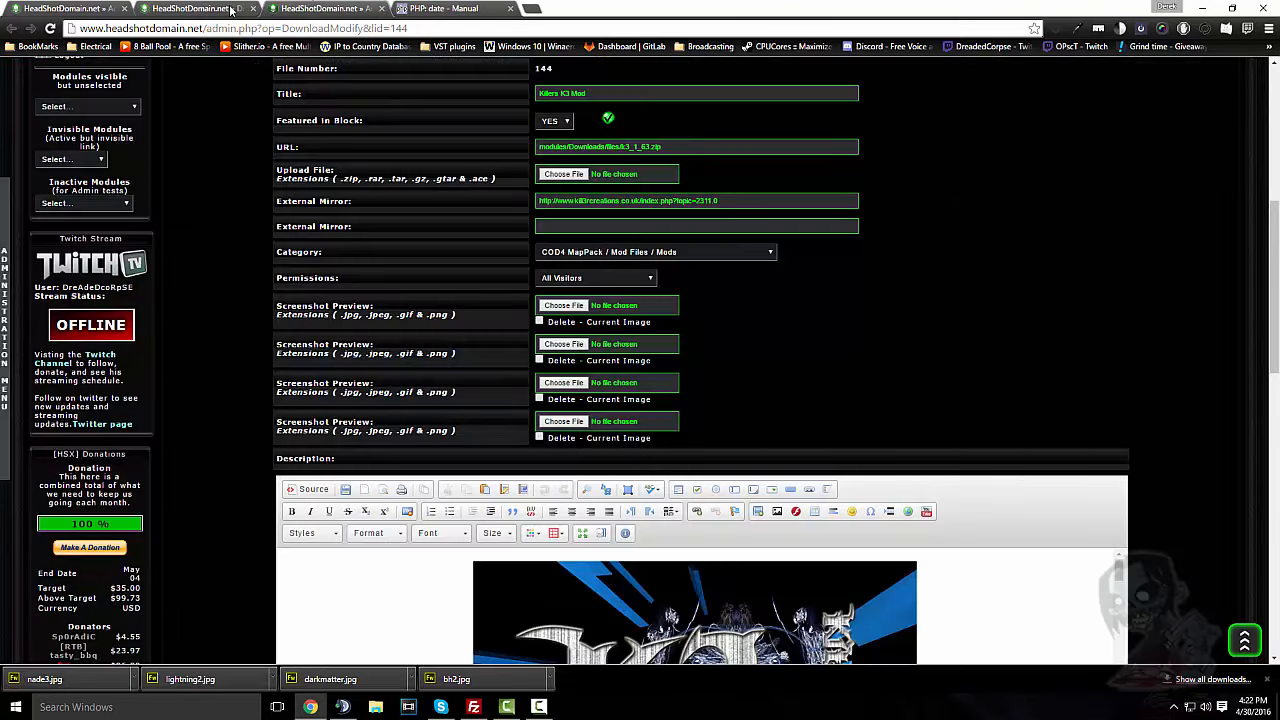
Return to the File Repository's new-file form and choose bh2.jpg from the Desktop as the screenshot file
click(320, 8)
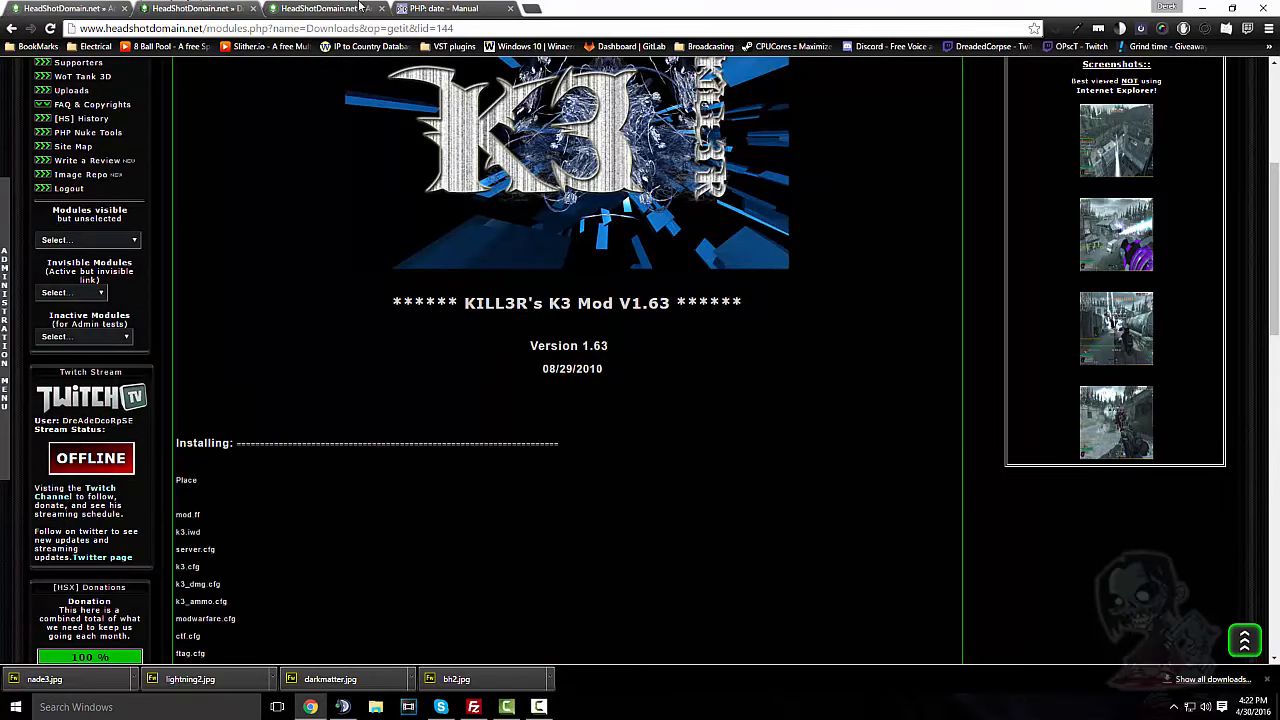
click(88, 9)
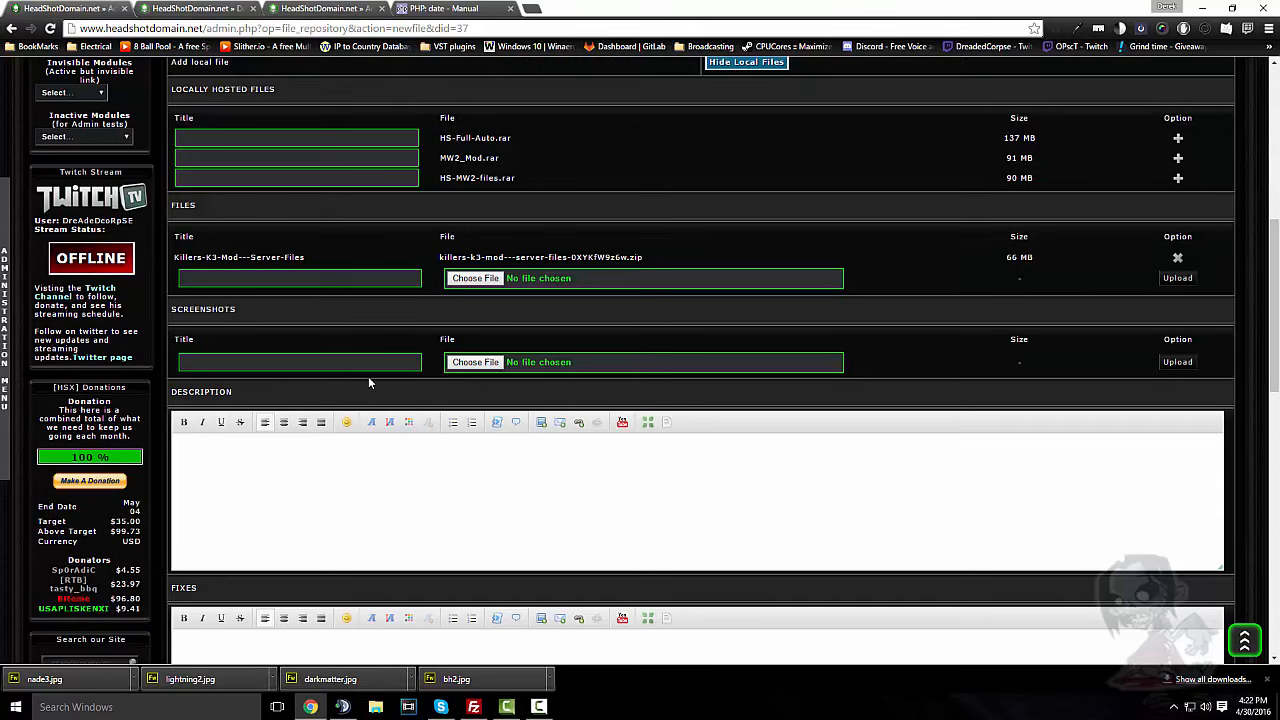
click(500, 364)
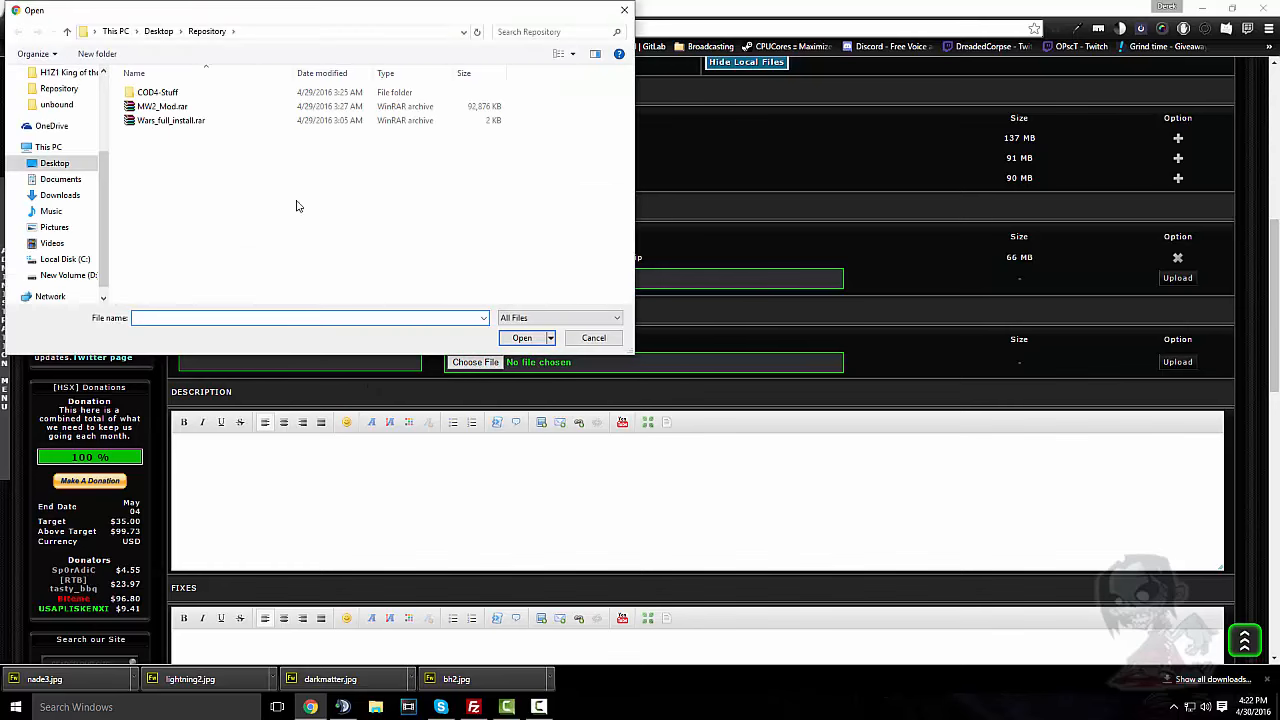
click(54, 163)
scroll(391, 216, down, 1)
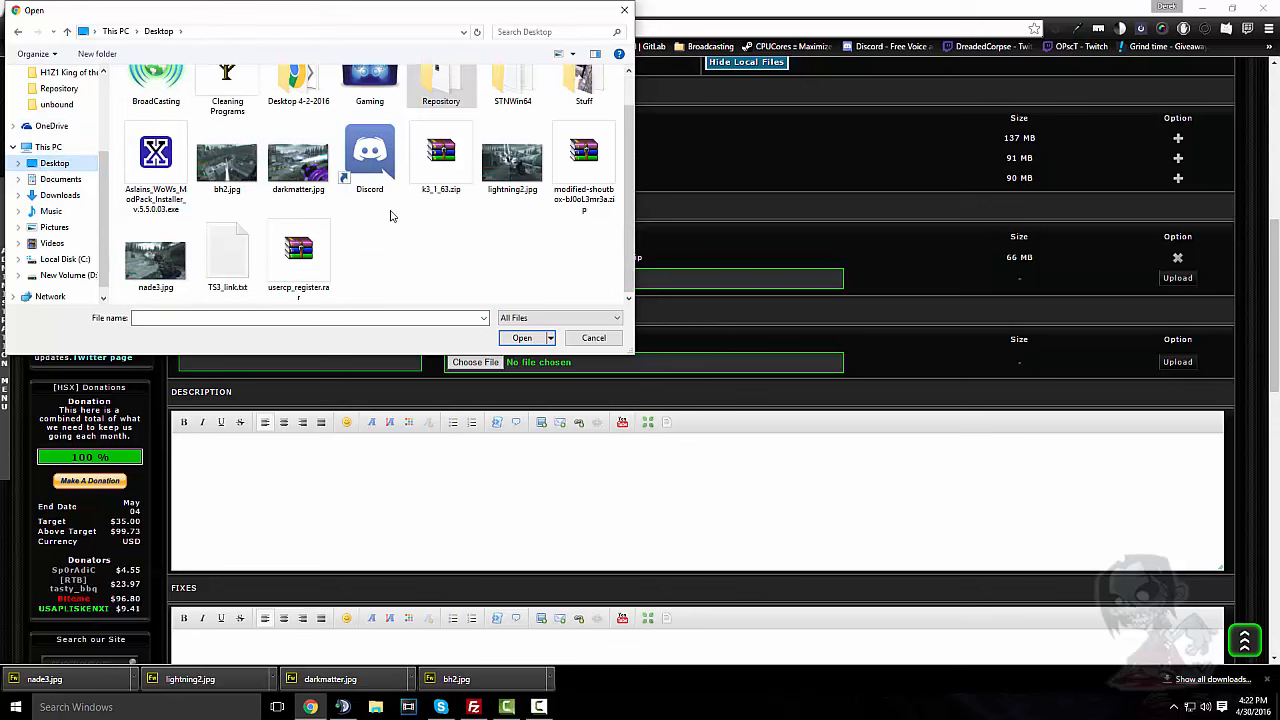
scroll(392, 220, up, 1)
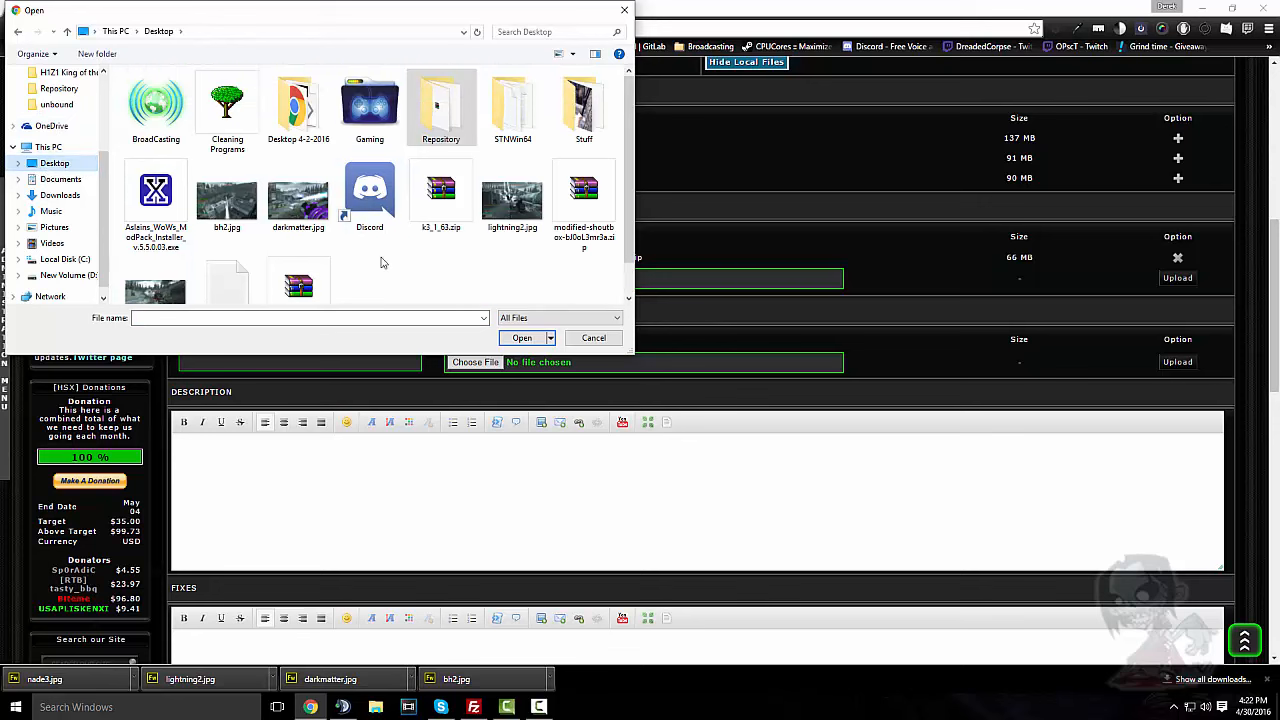
click(240, 210)
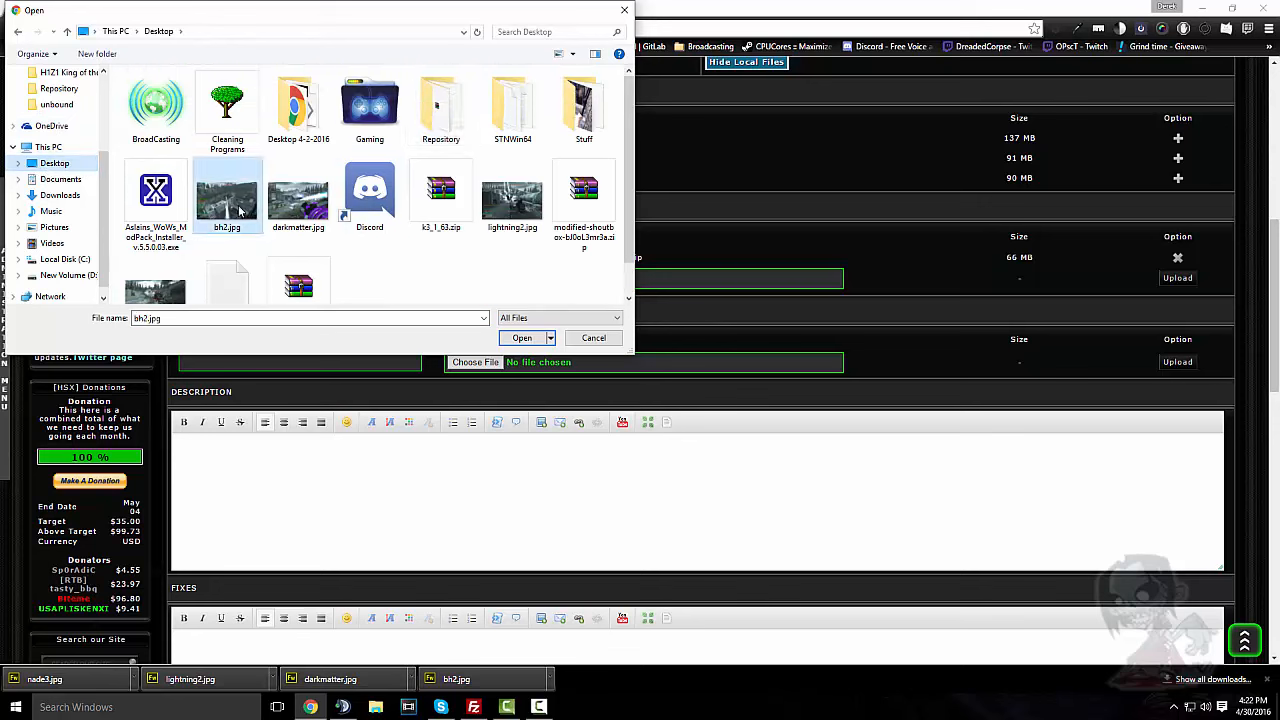
click(519, 338)
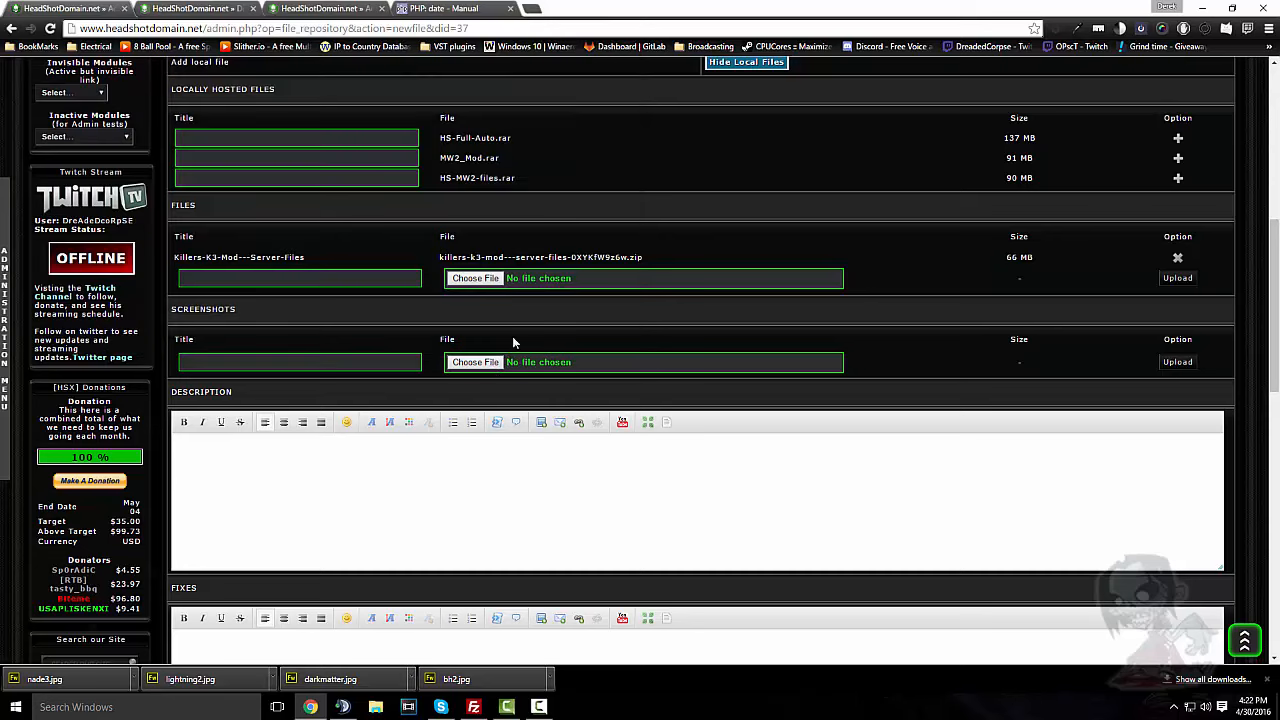
click(286, 363)
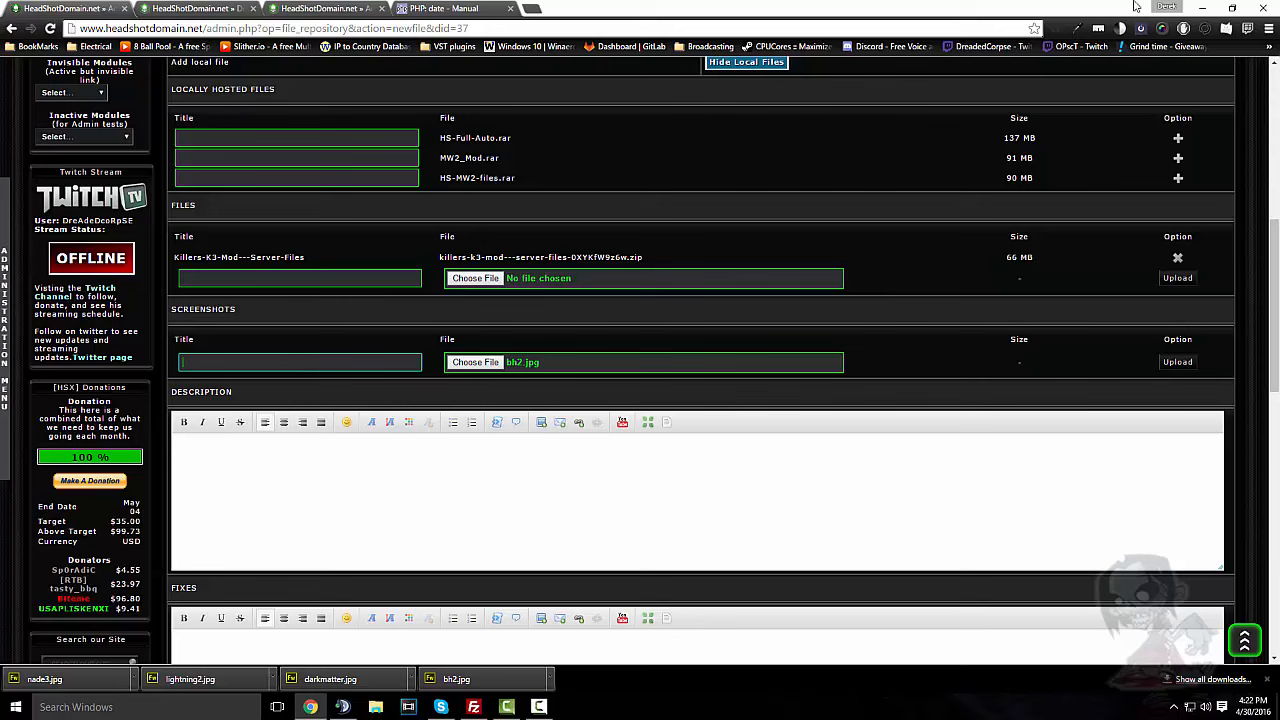
View the first current screenshot on the existing download's edit page, close it and return to the new-file form
click(328, 9)
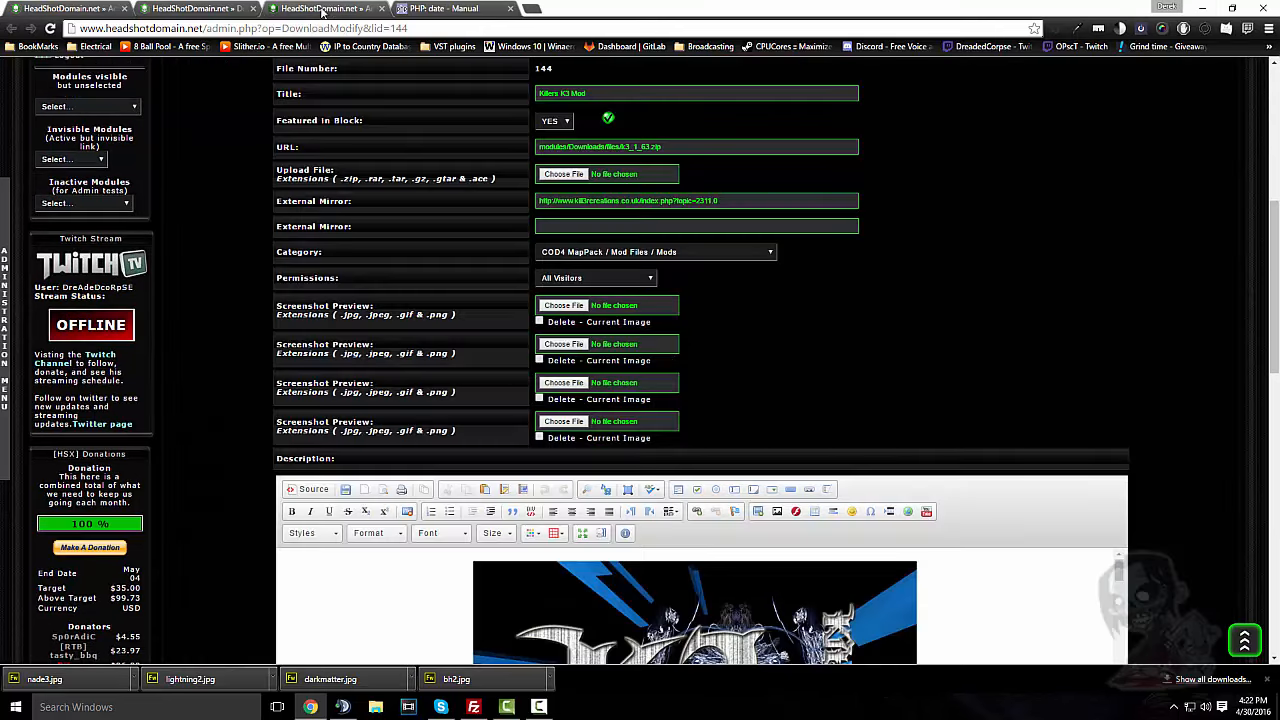
click(609, 326)
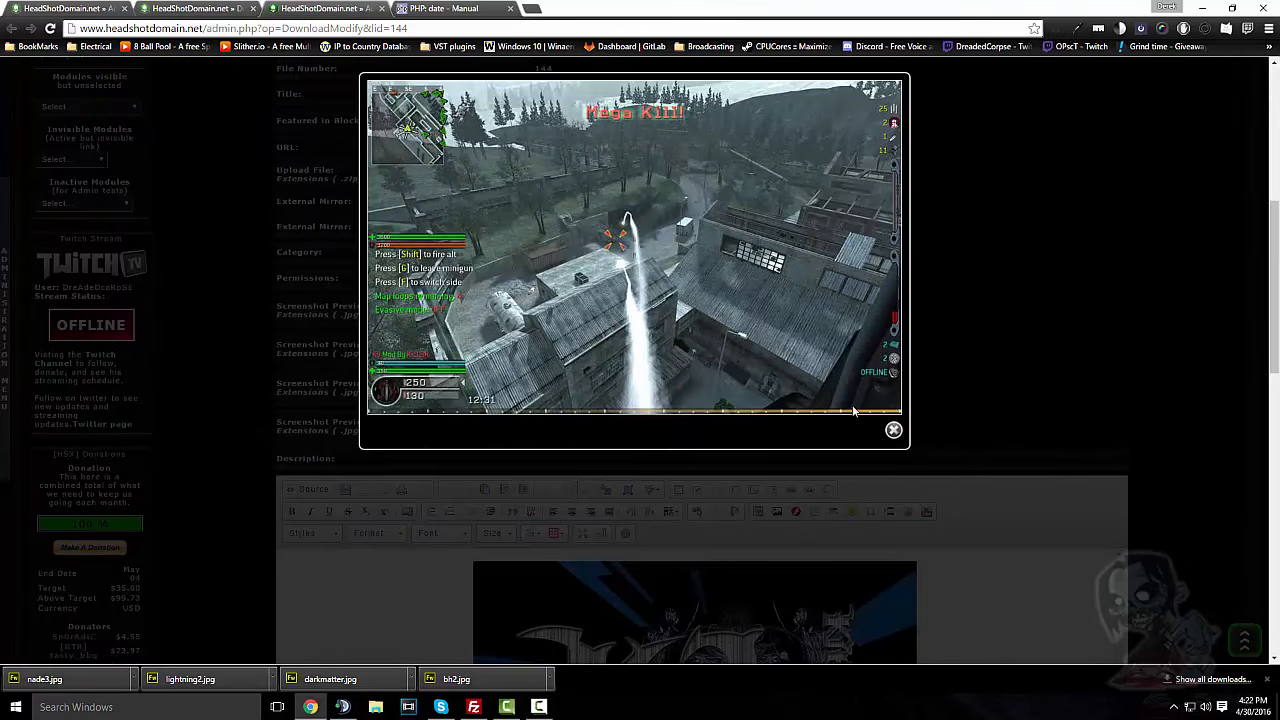
click(894, 431)
click(185, 8)
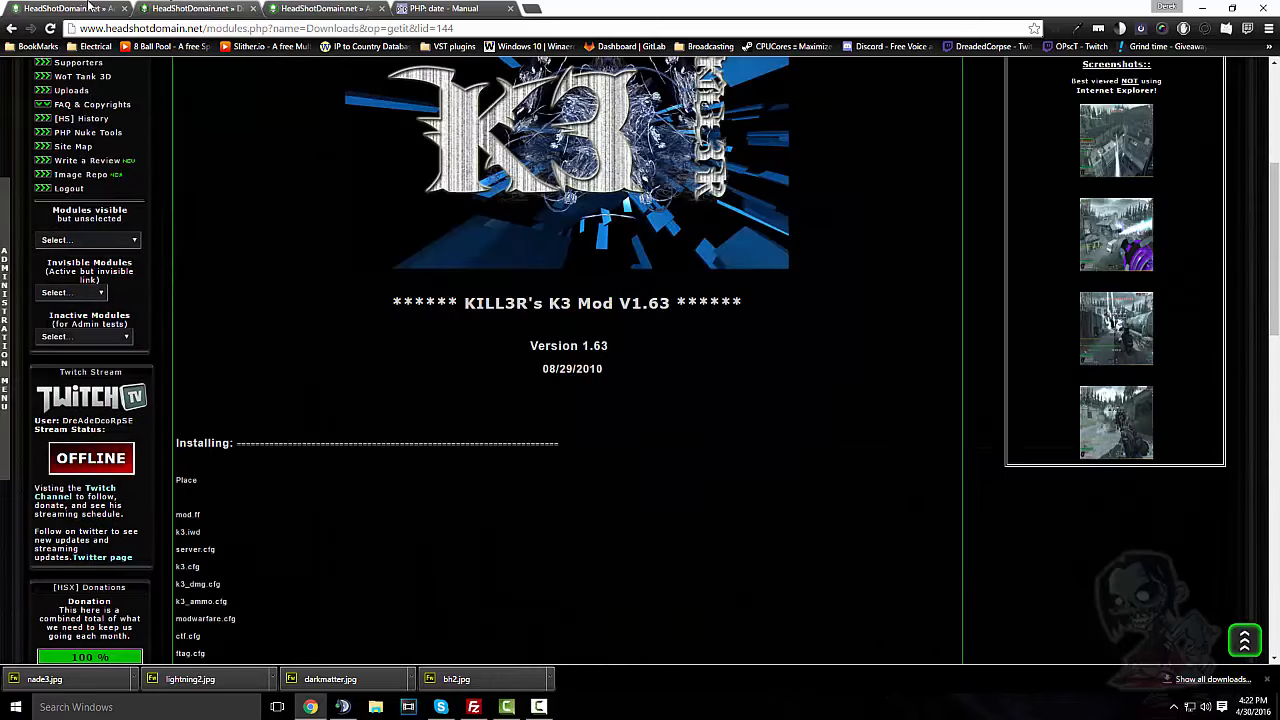
click(88, 8)
Title the screenshot "Black Hawlk", choose bh2.jpg from the Desktop as its file and upload it
click(248, 279)
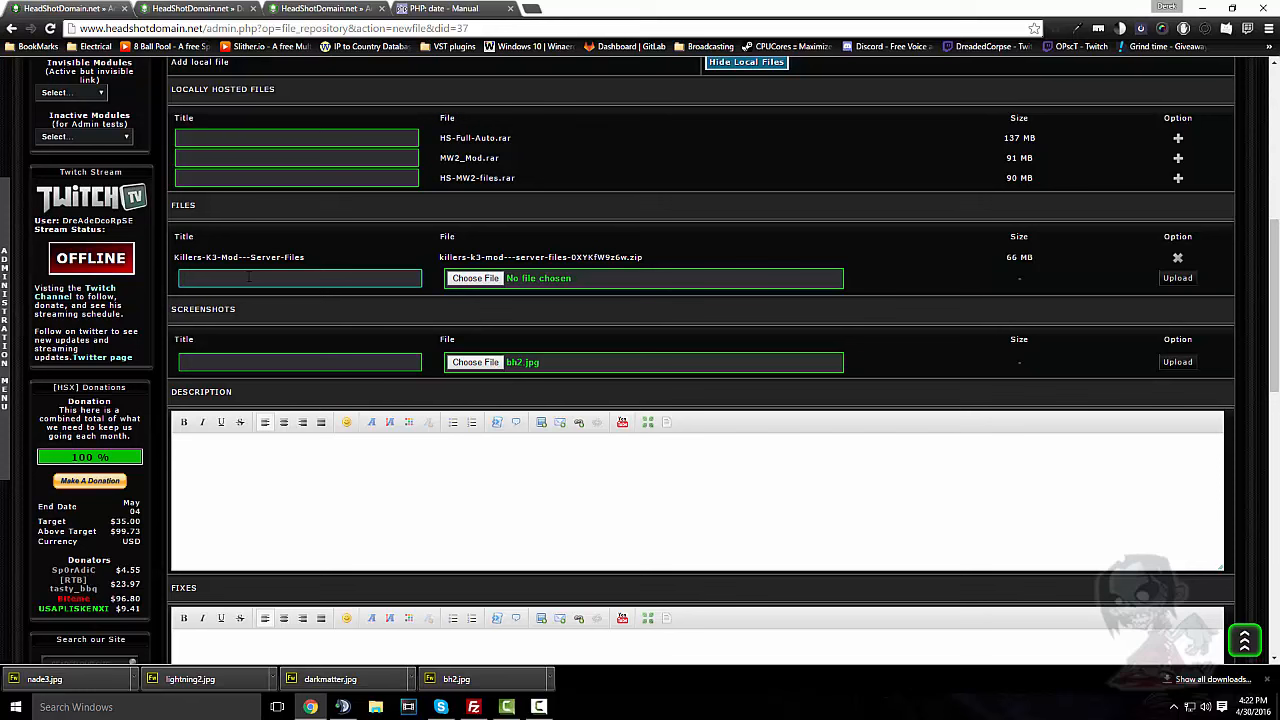
click(243, 363)
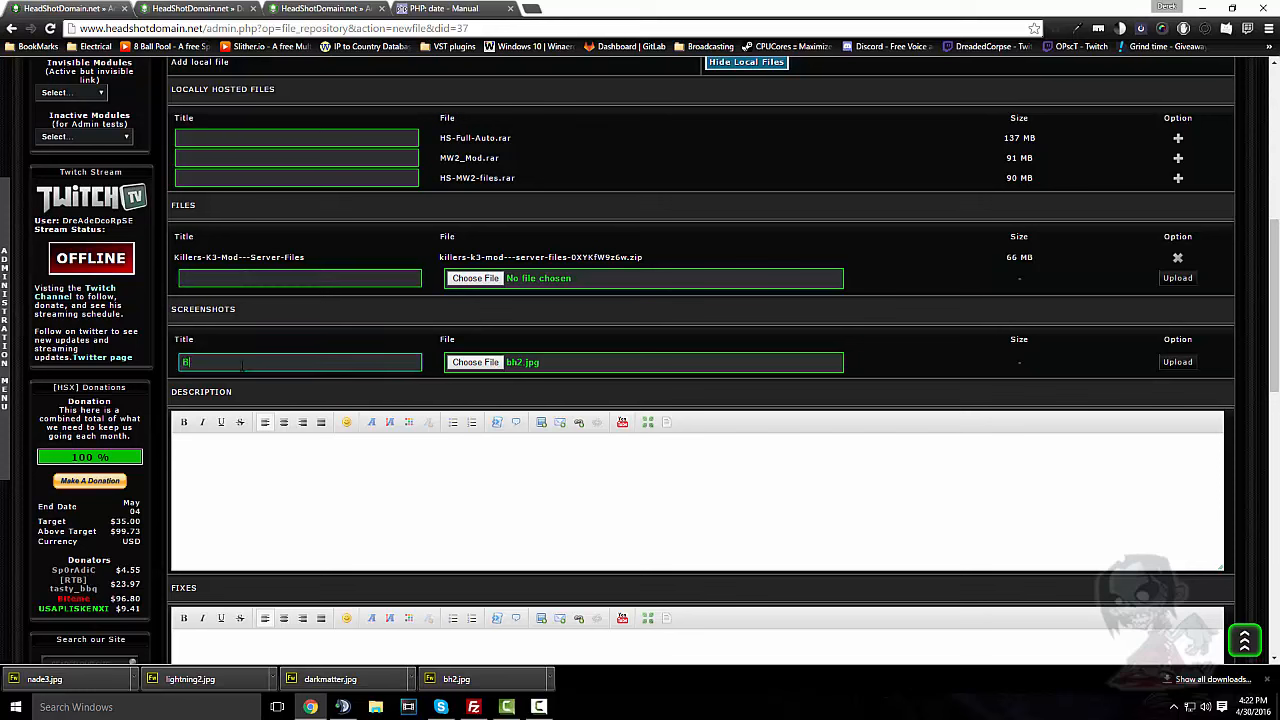
text(Black Hawlk)
click(575, 362)
click(593, 339)
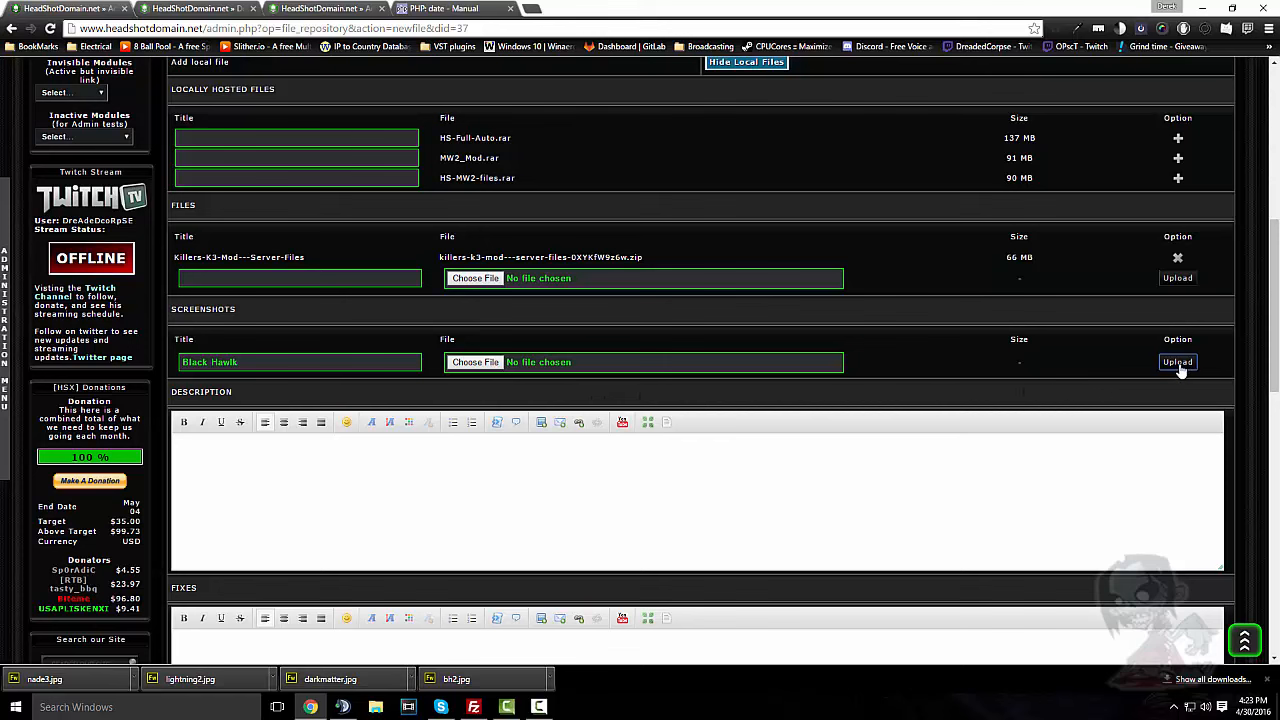
click(476, 362)
click(240, 208)
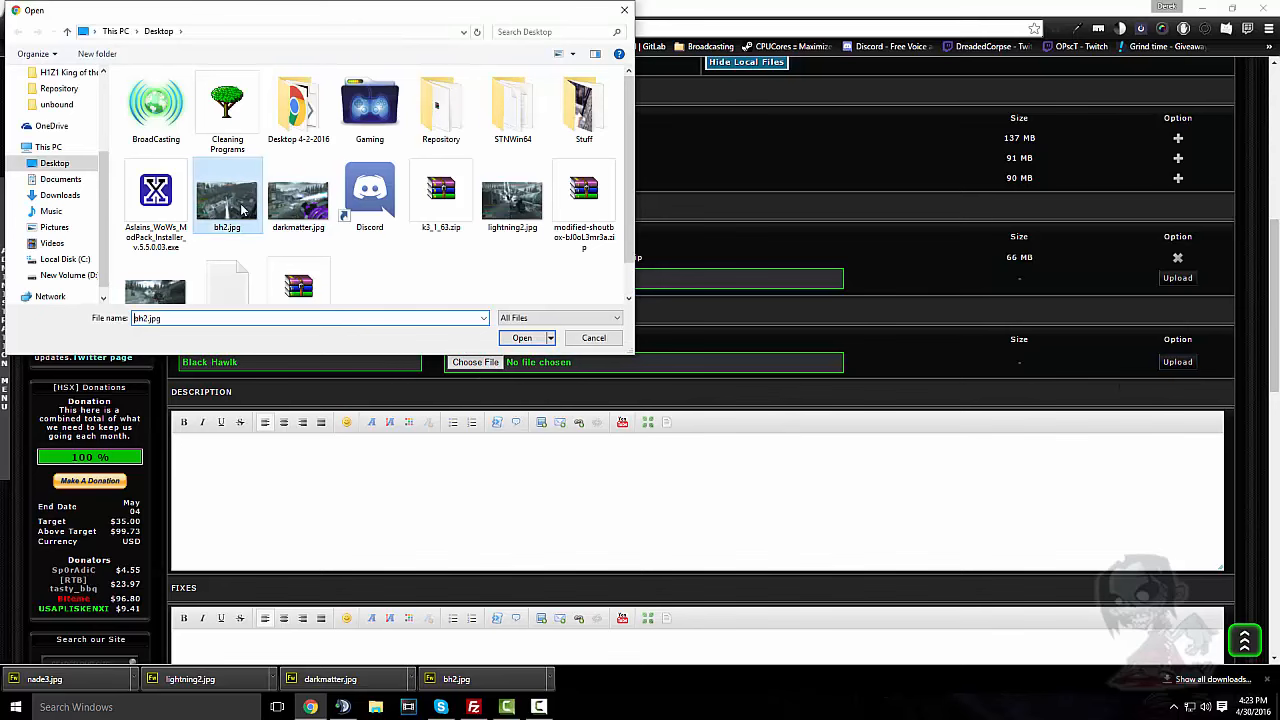
click(522, 337)
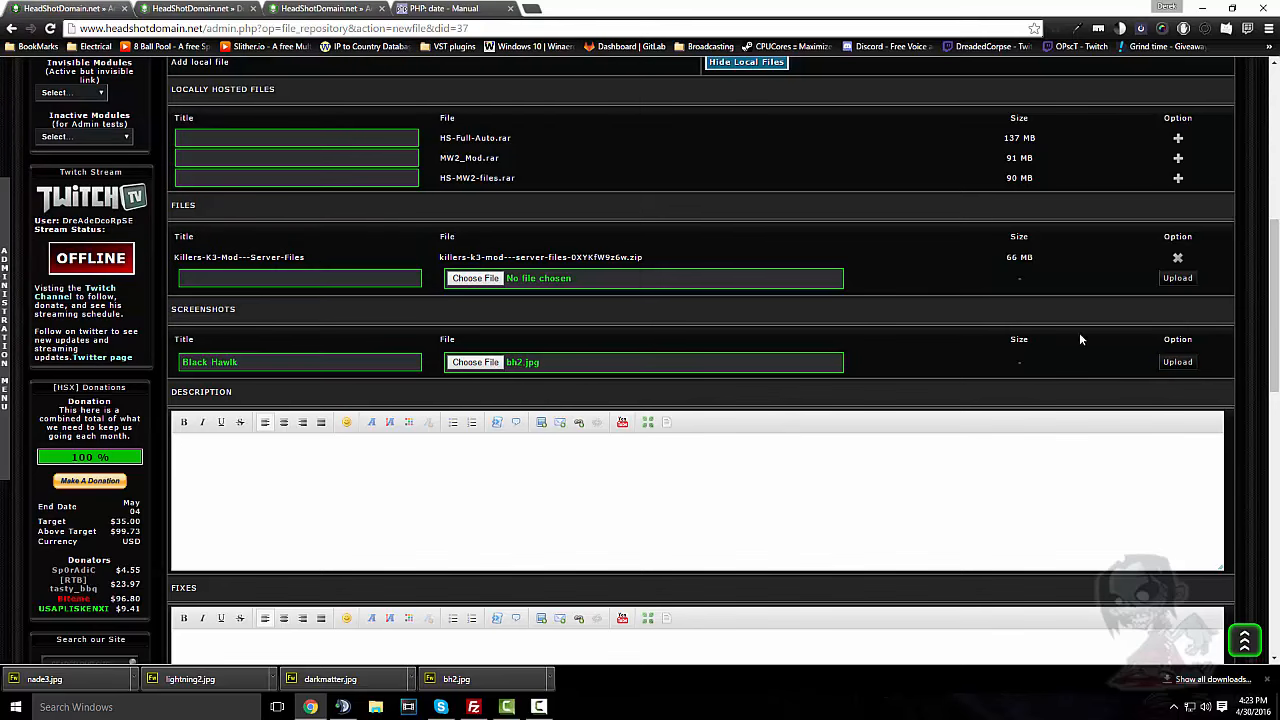
click(1177, 362)
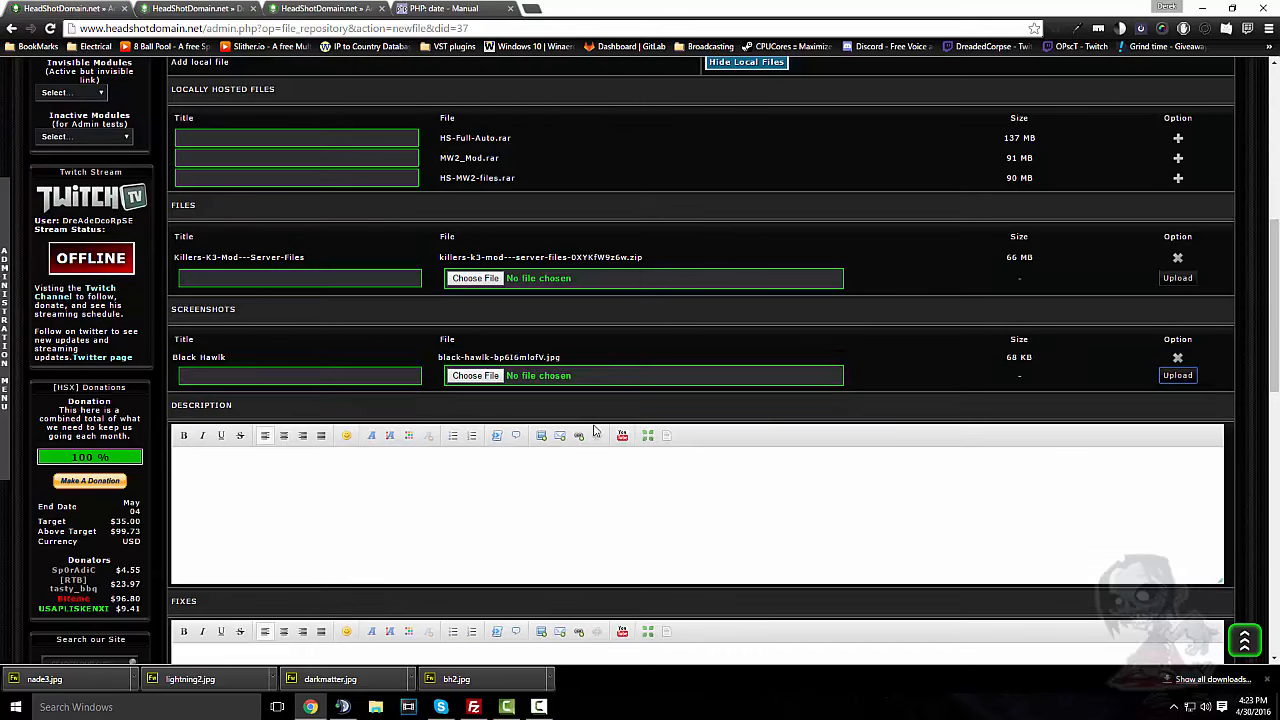
Choose darkmatter.jpg from the Desktop as the next screenshot, title it "DarkMatter" and upload it
click(304, 381)
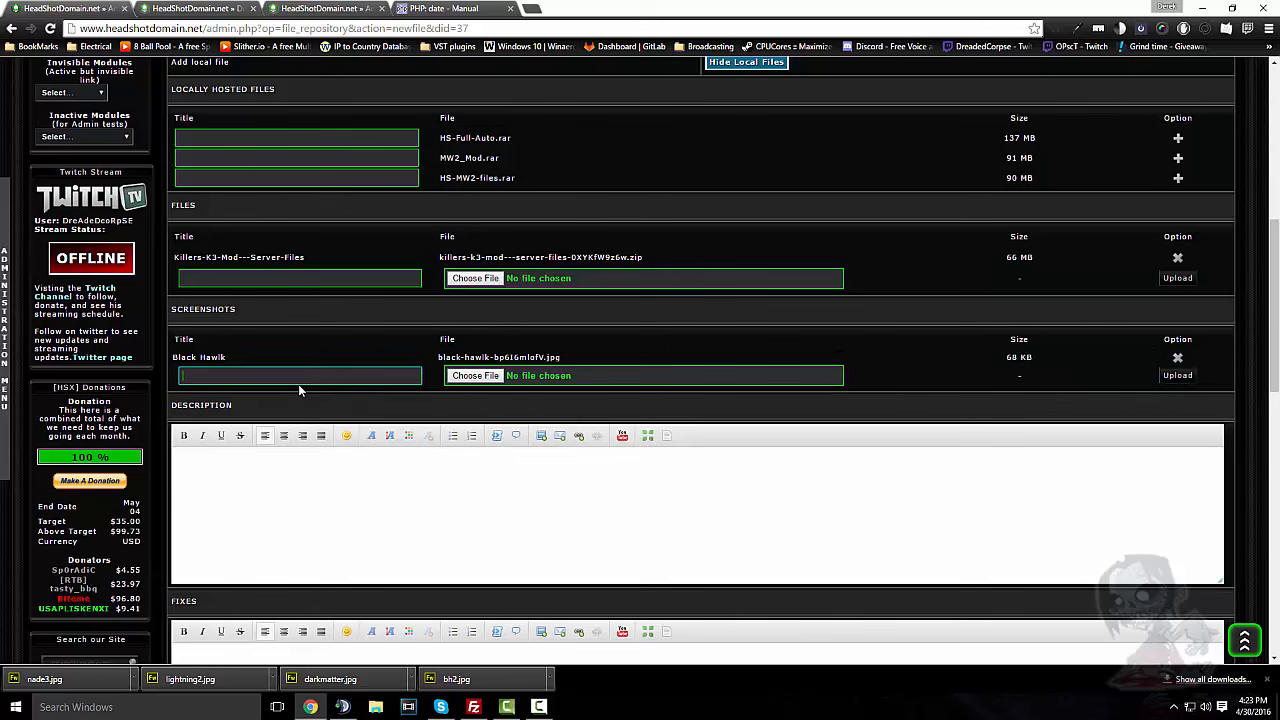
click(470, 376)
click(298, 198)
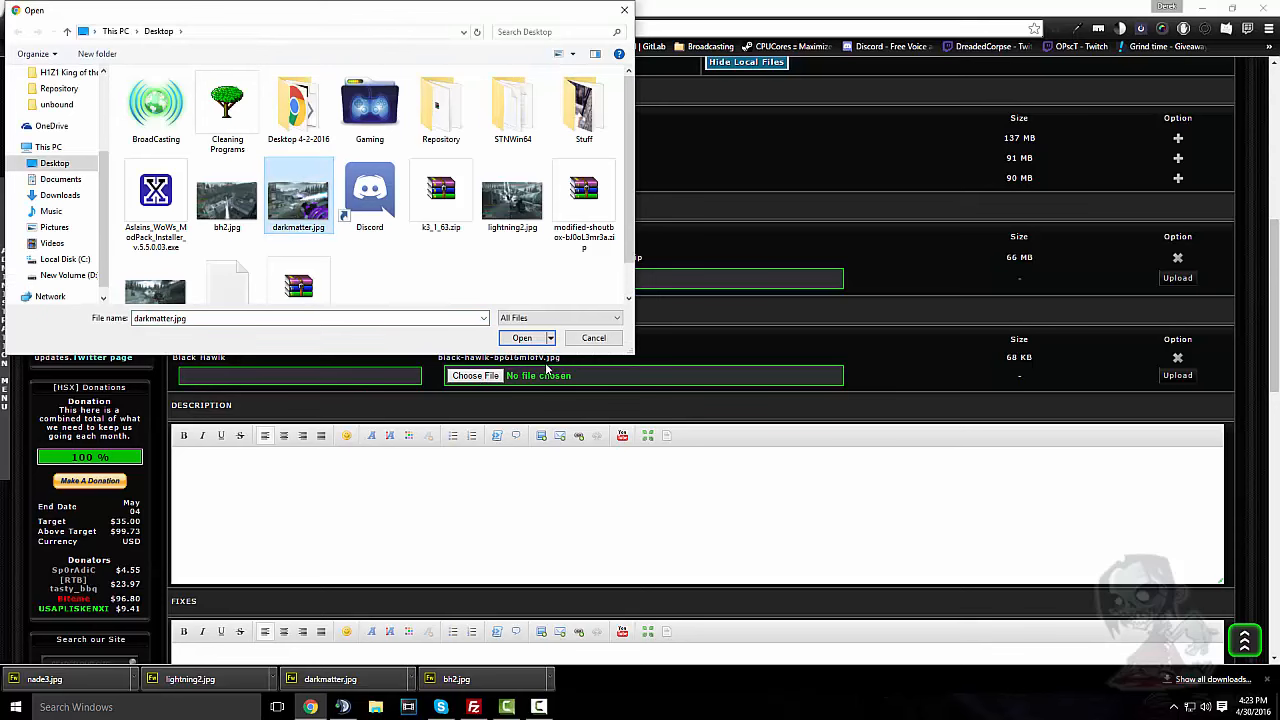
click(521, 338)
click(241, 376)
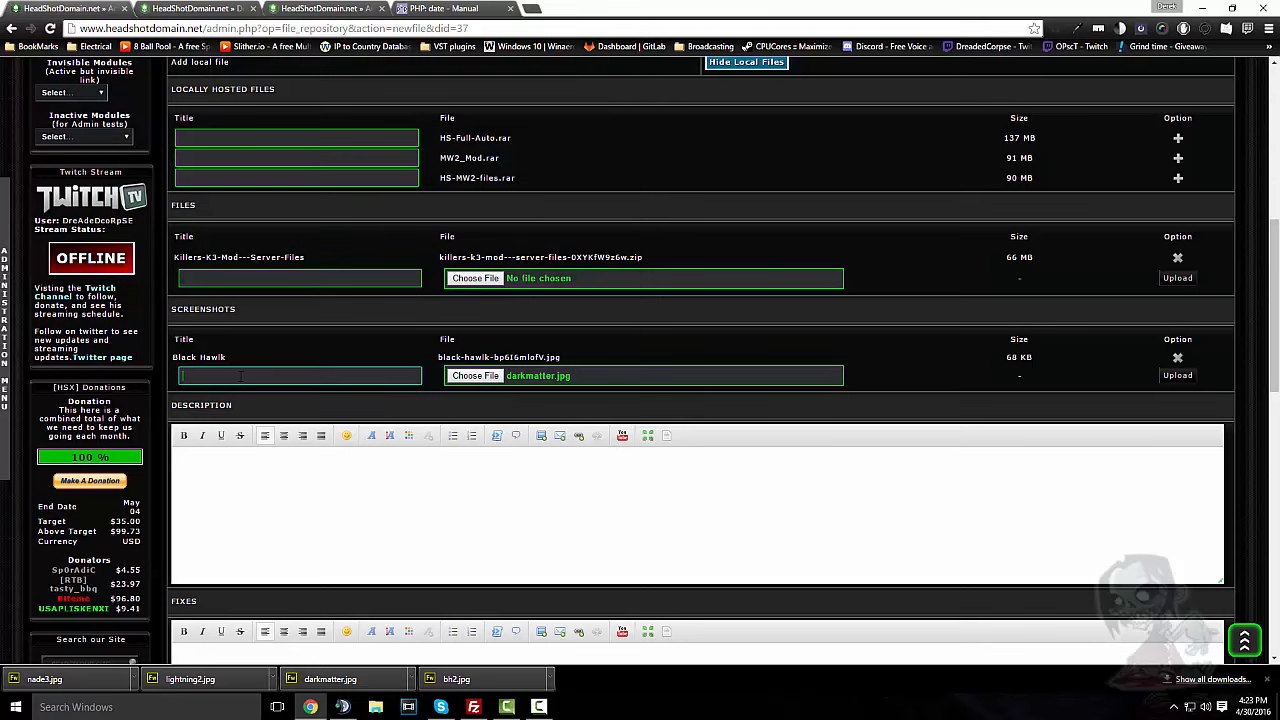
text(DarkMatter)
click(1178, 377)
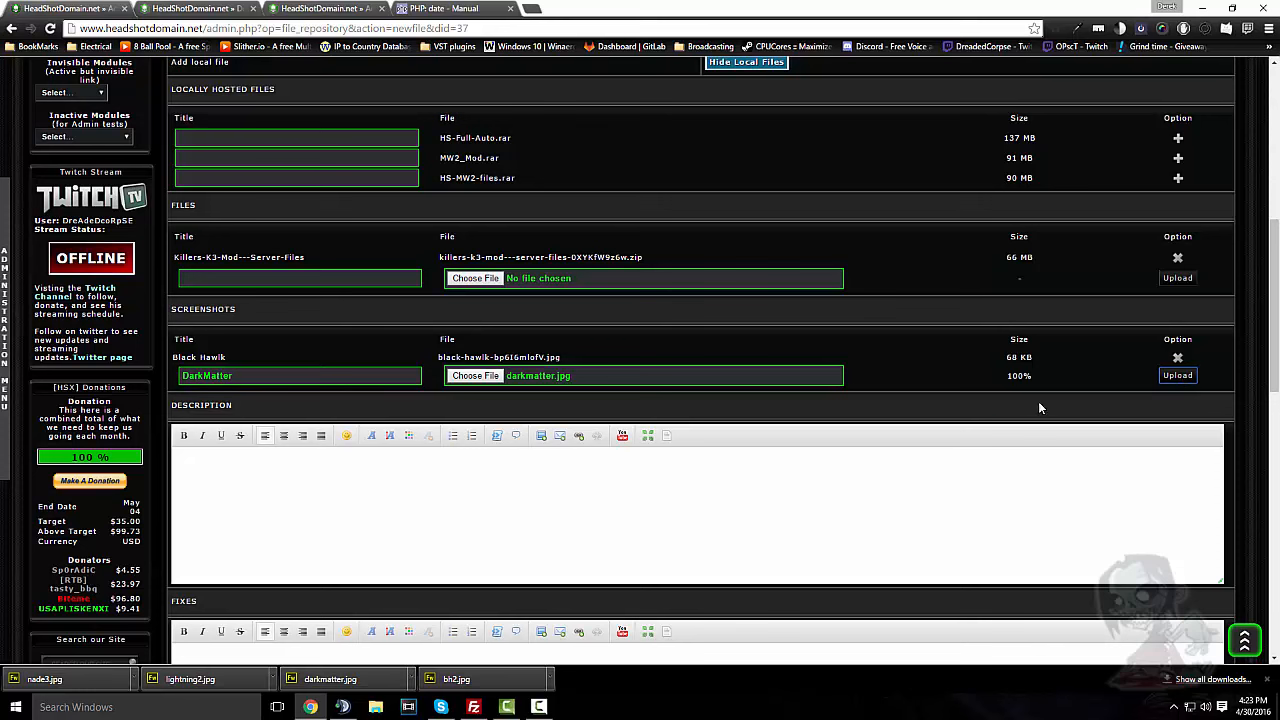
Choose lightning2.jpg from the Desktop as the next screenshot, title it "Lightning" and upload it
click(475, 389)
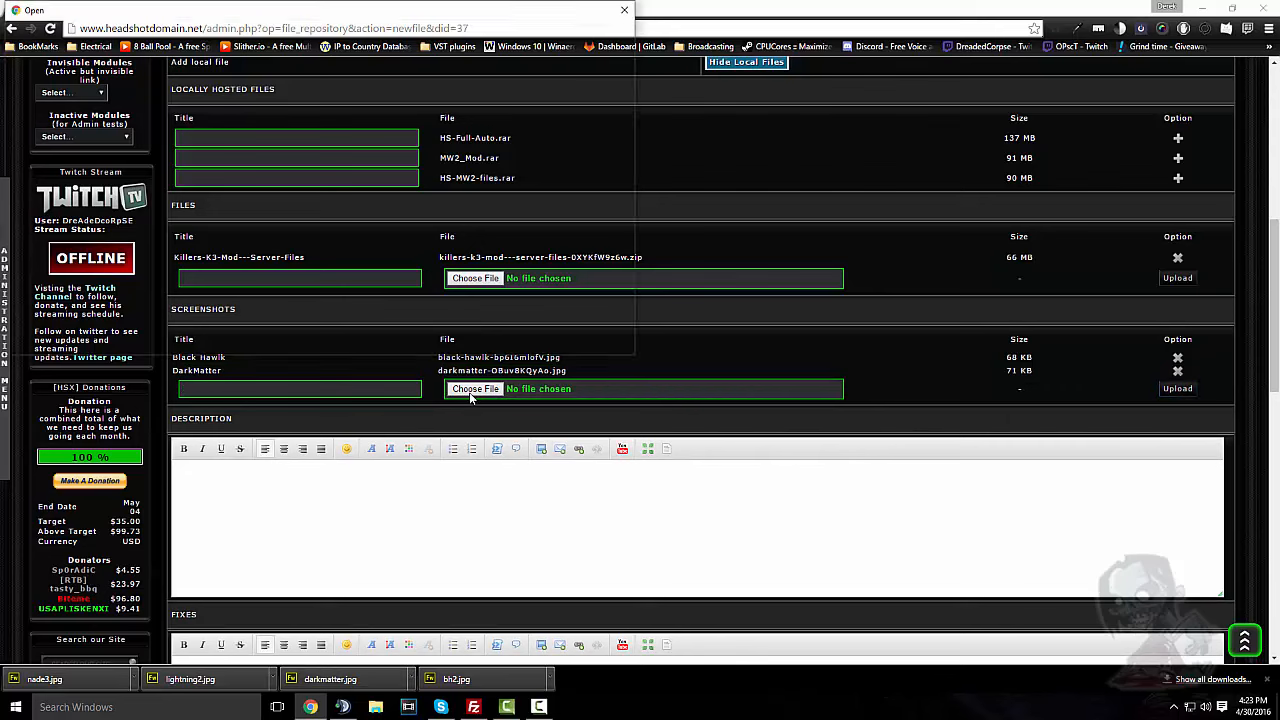
click(512, 200)
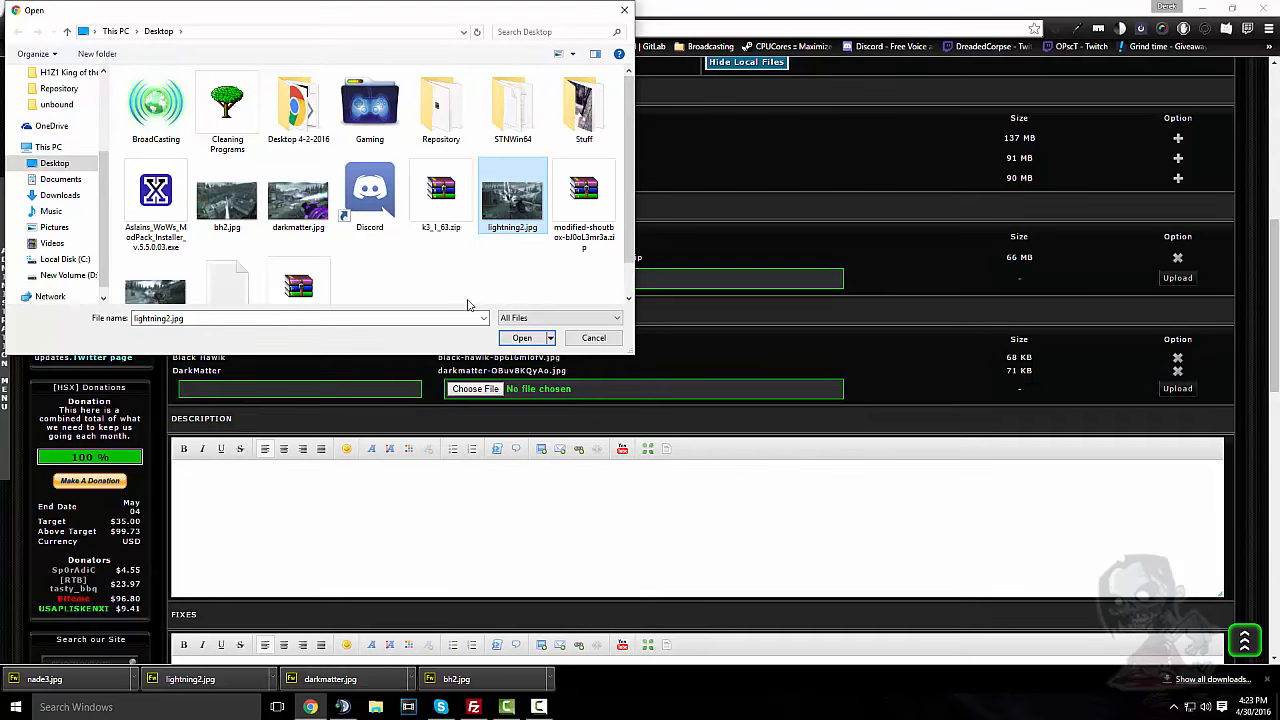
click(522, 338)
click(249, 390)
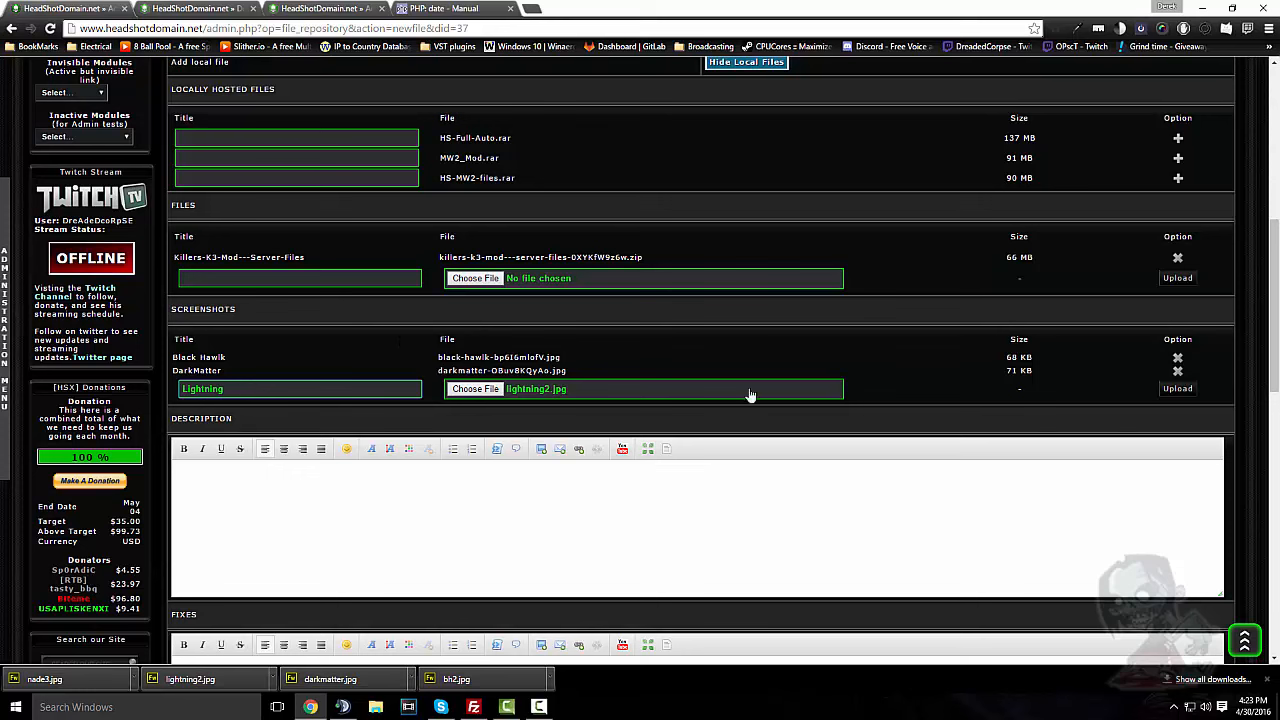
click(1177, 389)
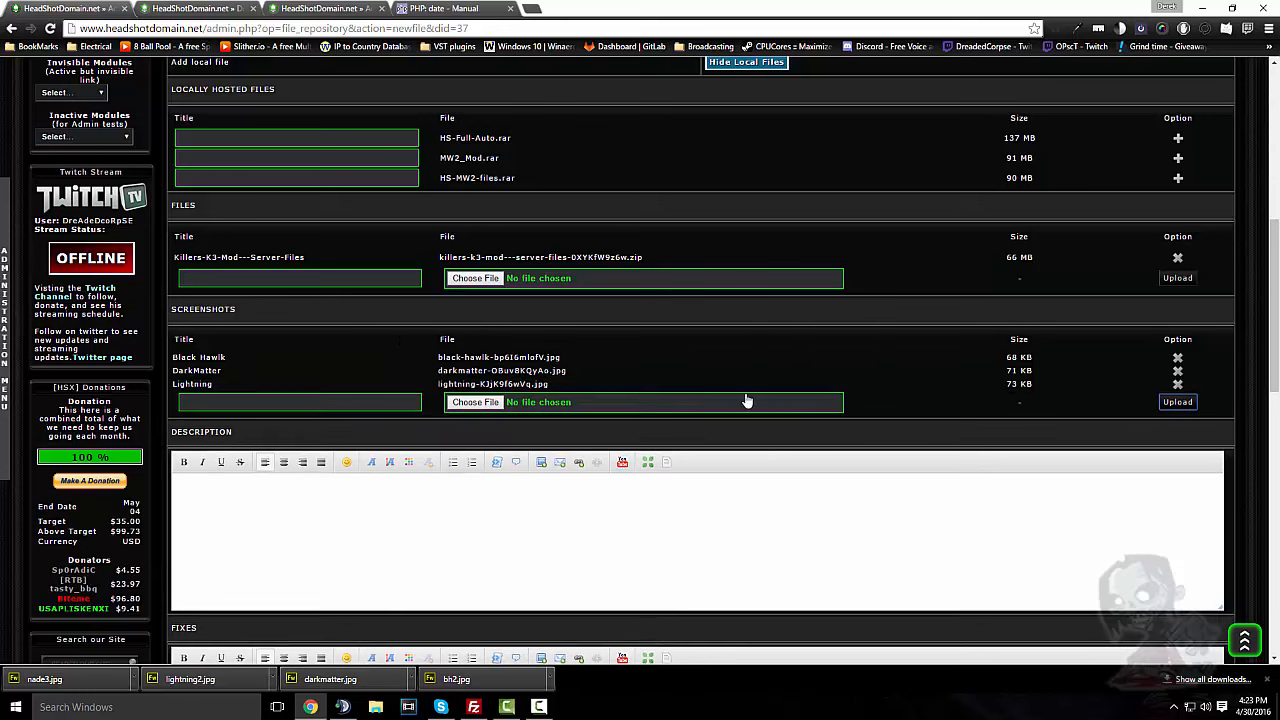
Choose nade3.jpg from the Desktop as the fourth screenshot, title it "Nade" and upload it
click(474, 402)
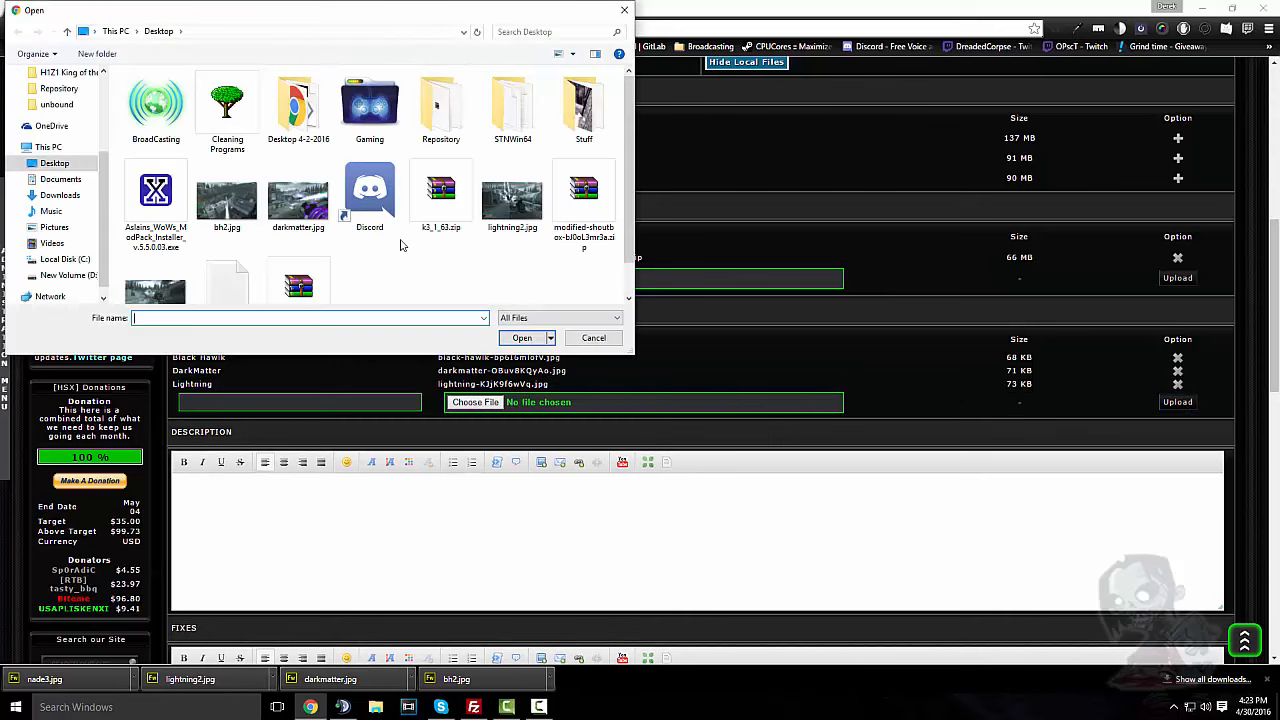
scroll(402, 245, down, 1)
click(155, 258)
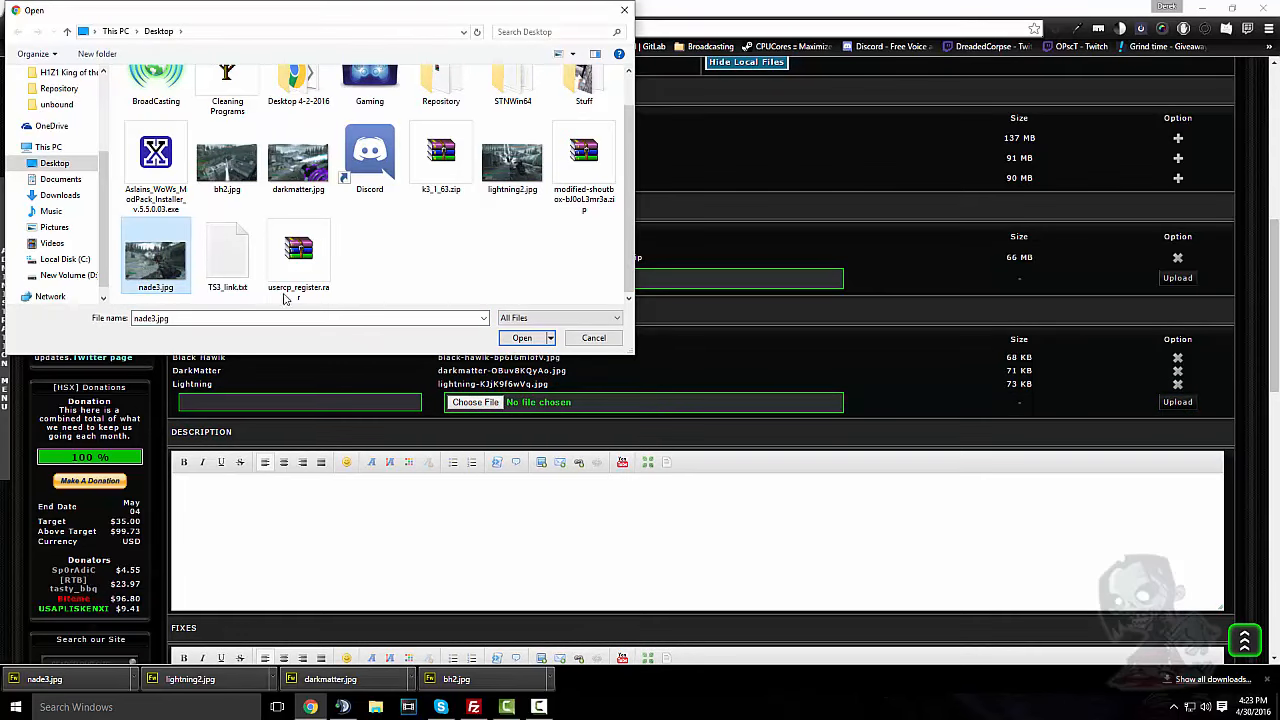
click(522, 337)
click(271, 400)
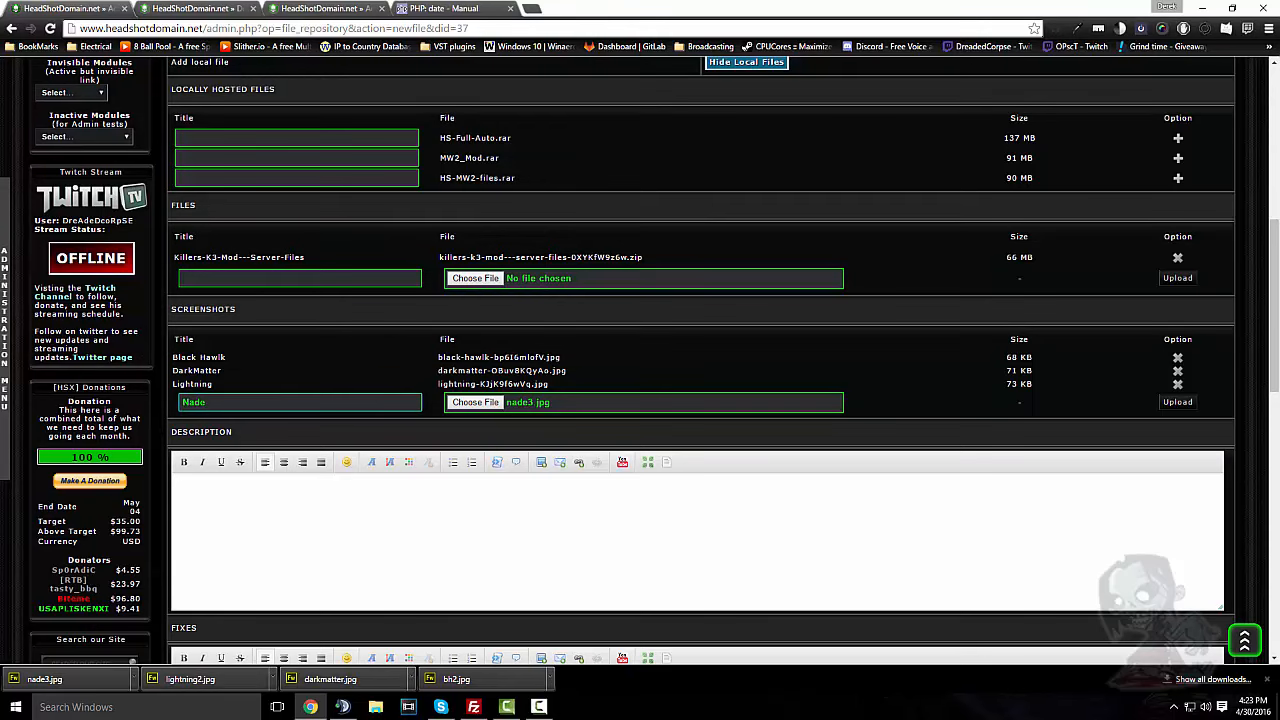
text(Nade)
click(1177, 402)
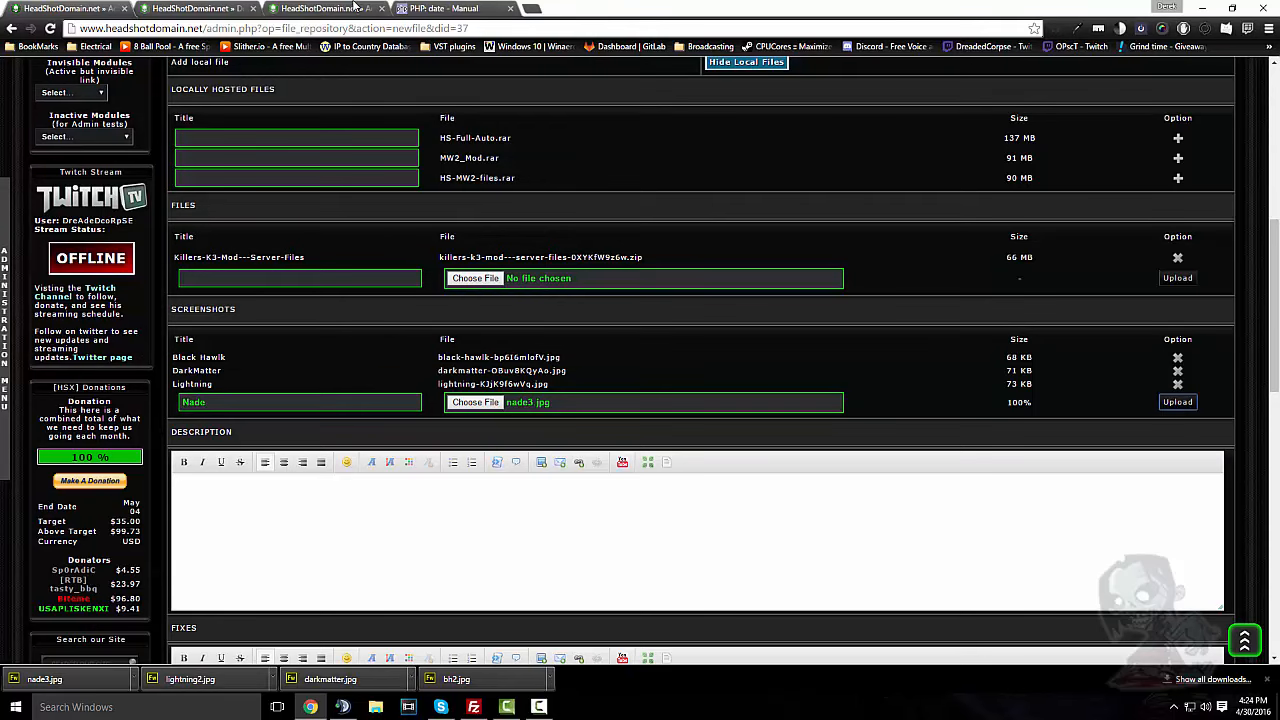
Copy the Description text, from the K3 Mod V1.63 heading to the closing note, from the existing download's edit page
click(310, 8)
scroll(613, 247, down, 1)
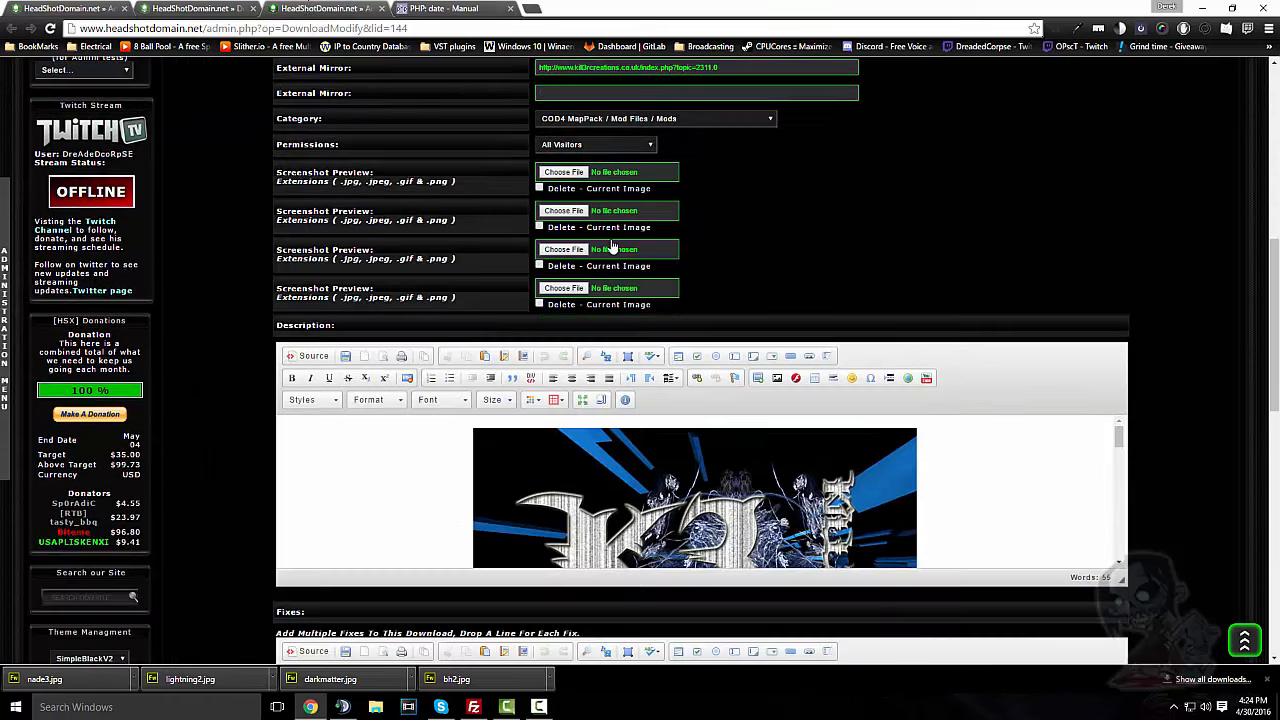
click(310, 357)
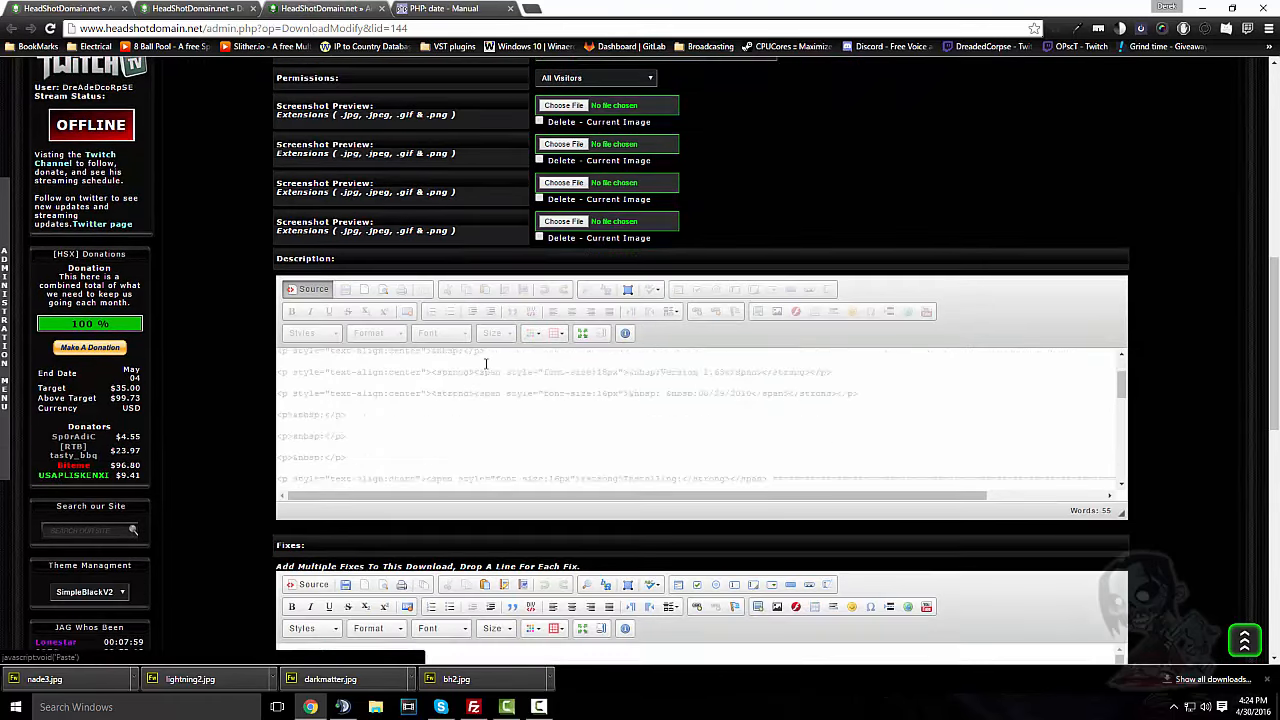
scroll(488, 365, down, 1)
scroll(493, 380, up, 2)
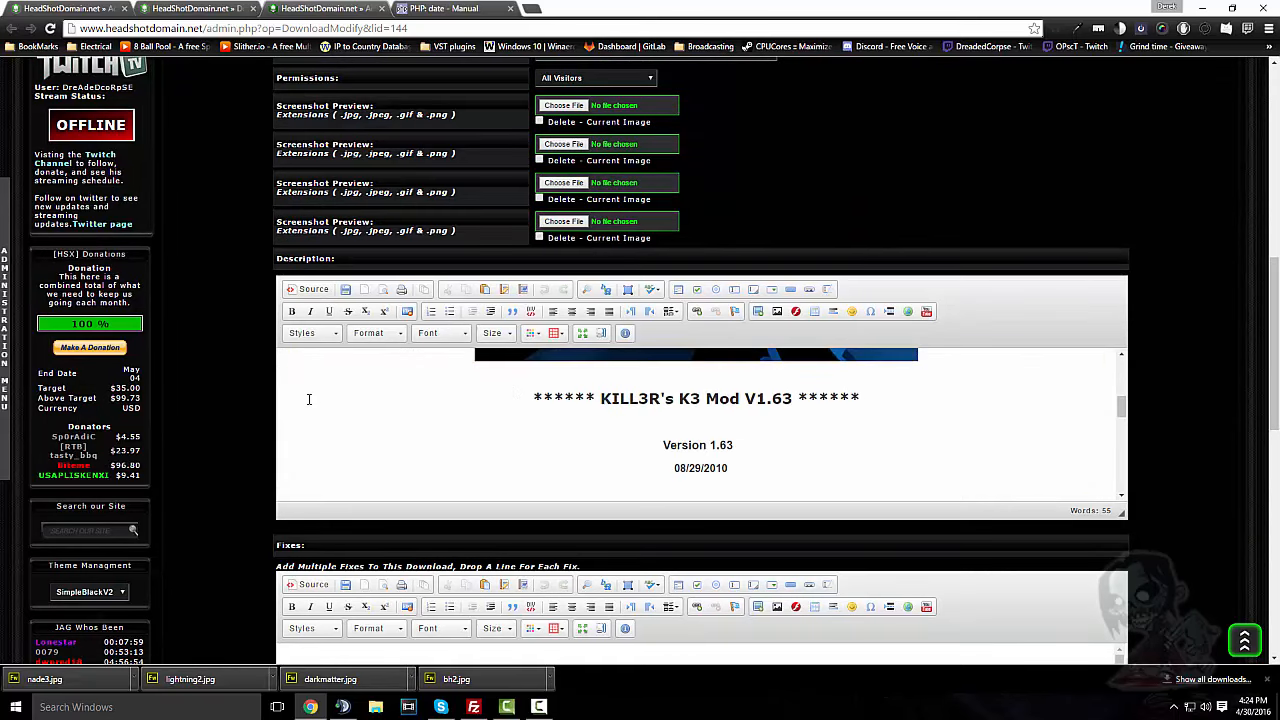
drag(312, 398, 735, 575)
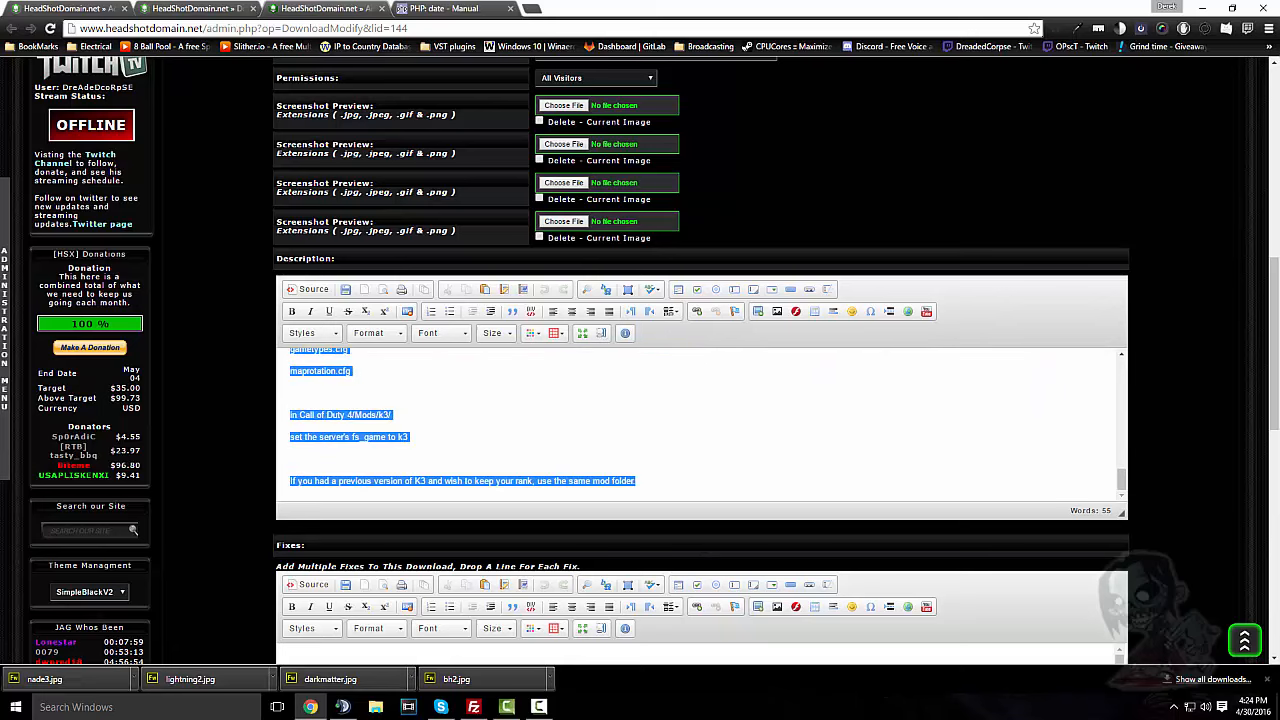
drag(714, 504, 702, 505)
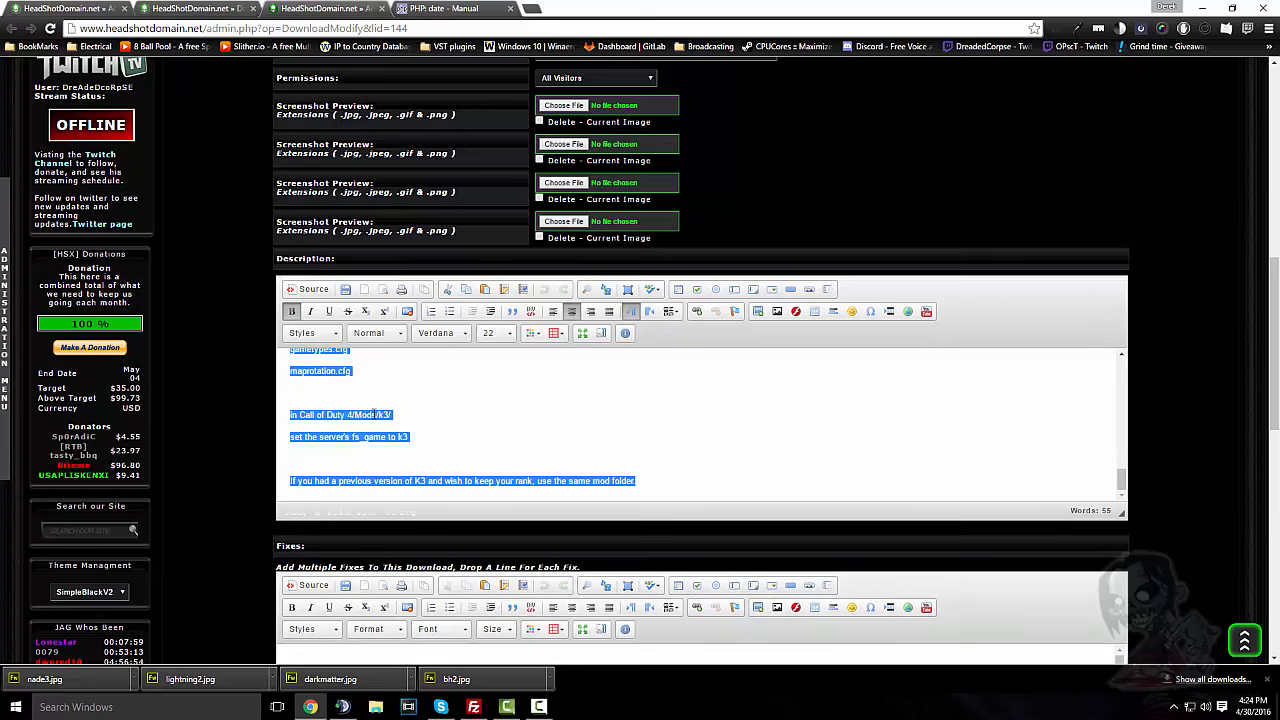
right_click(375, 414)
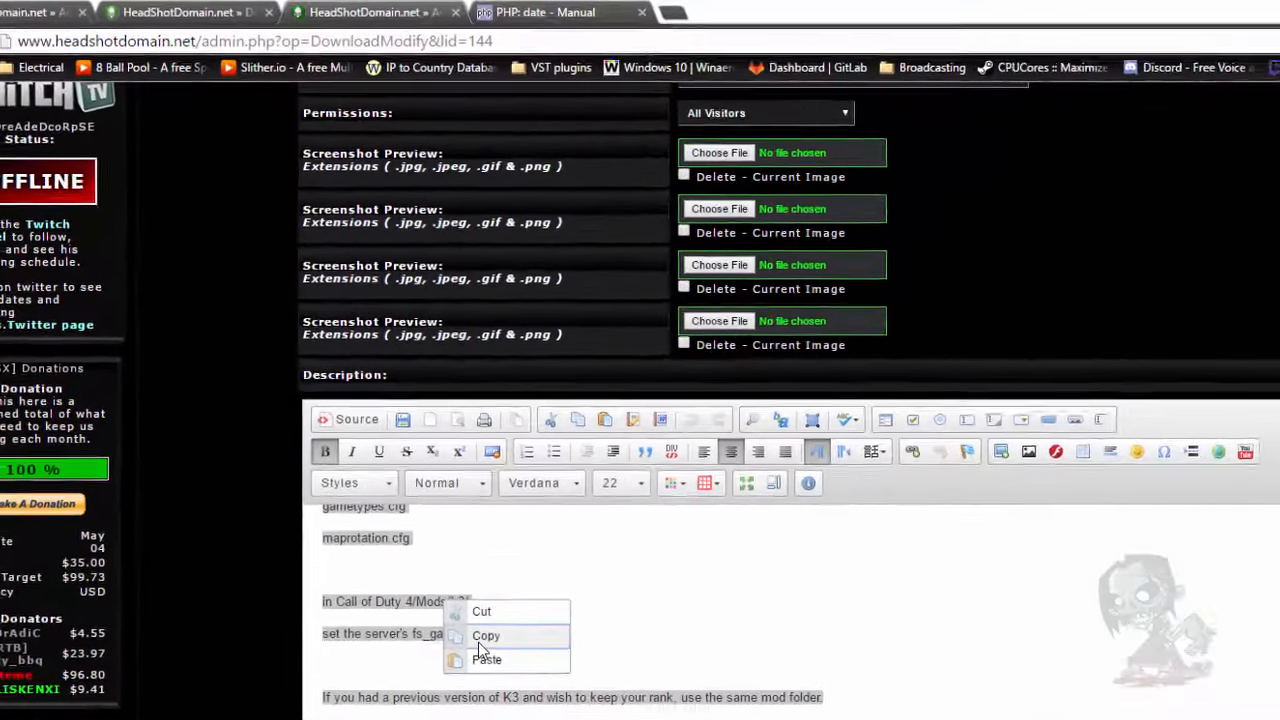
click(395, 437)
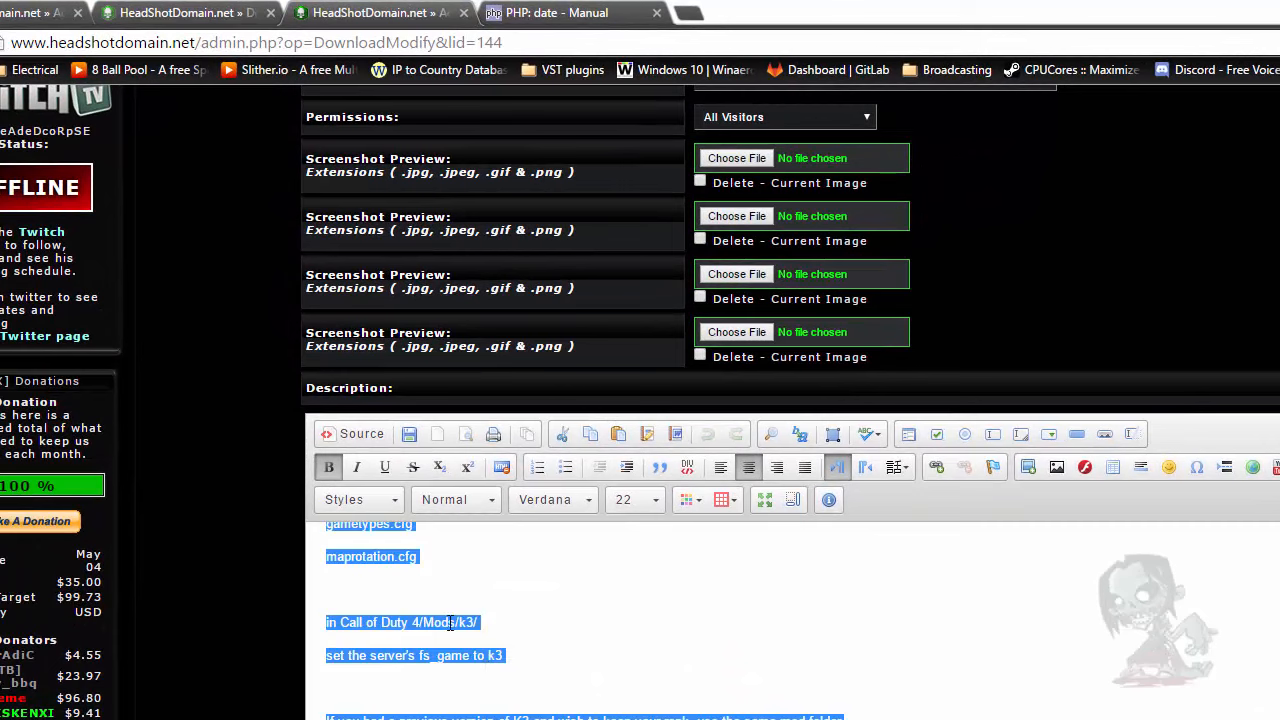
Paste the copied text into the new file's Description in source mode, and return the editor to its formatted view
click(228, 13)
scroll(478, 497, down, 1)
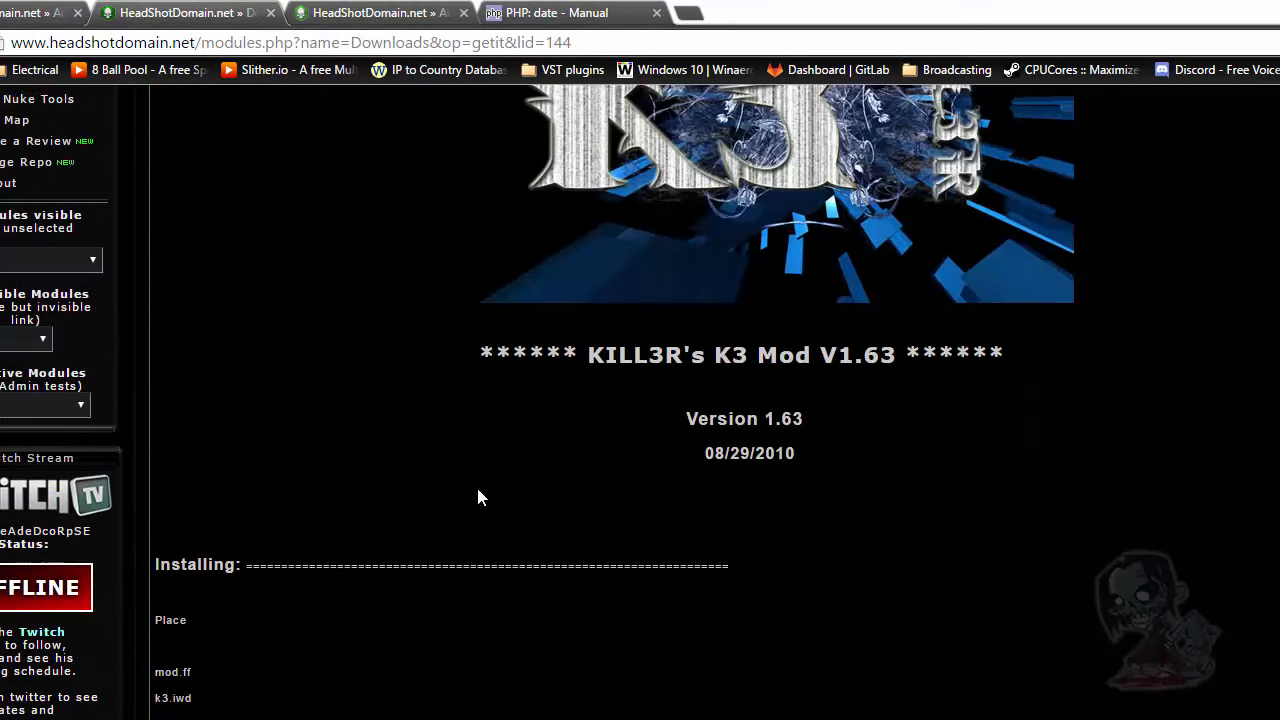
scroll(478, 497, down, 4)
scroll(482, 484, up, 7)
click(375, 13)
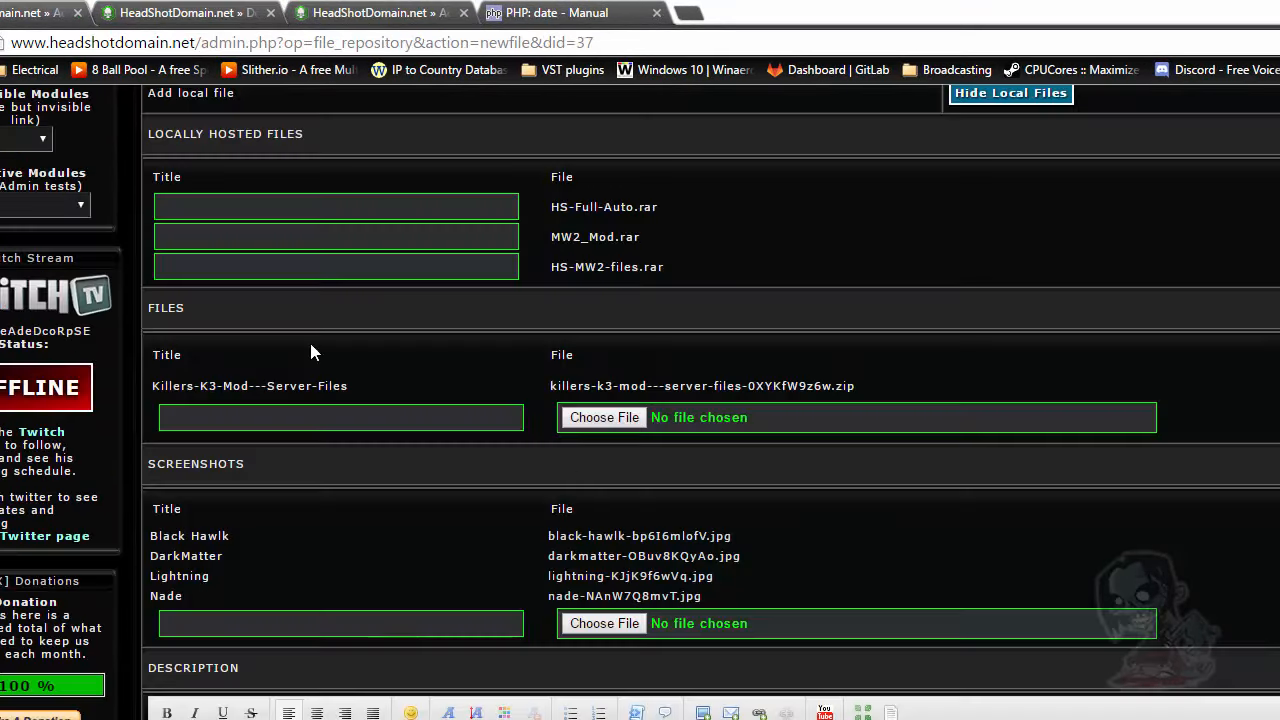
scroll(311, 352, down, 2)
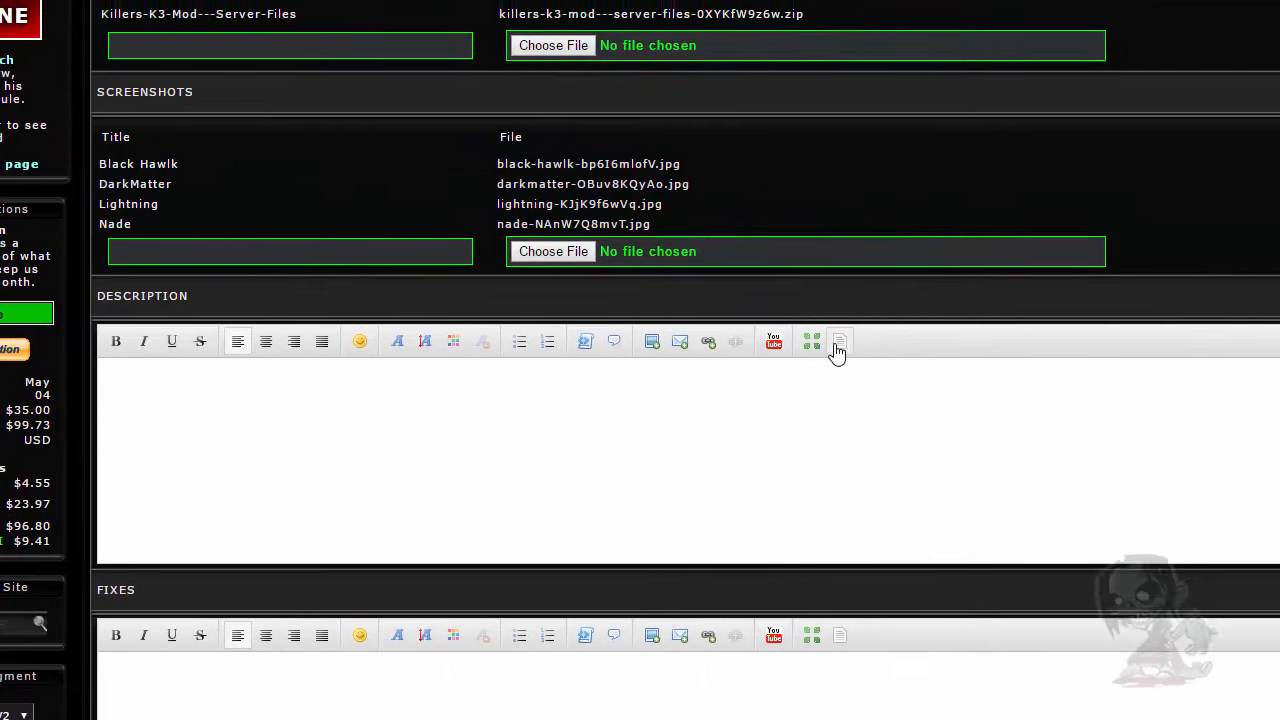
click(835, 346)
right_click(596, 456)
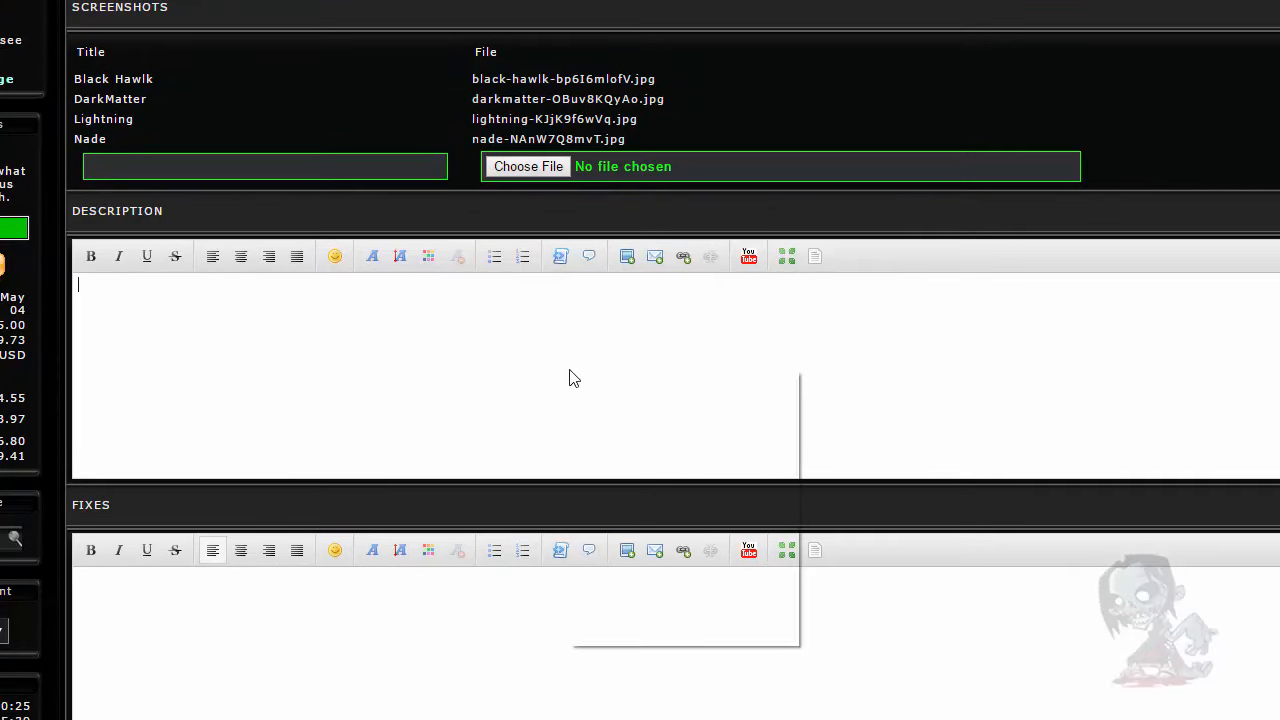
click(655, 514)
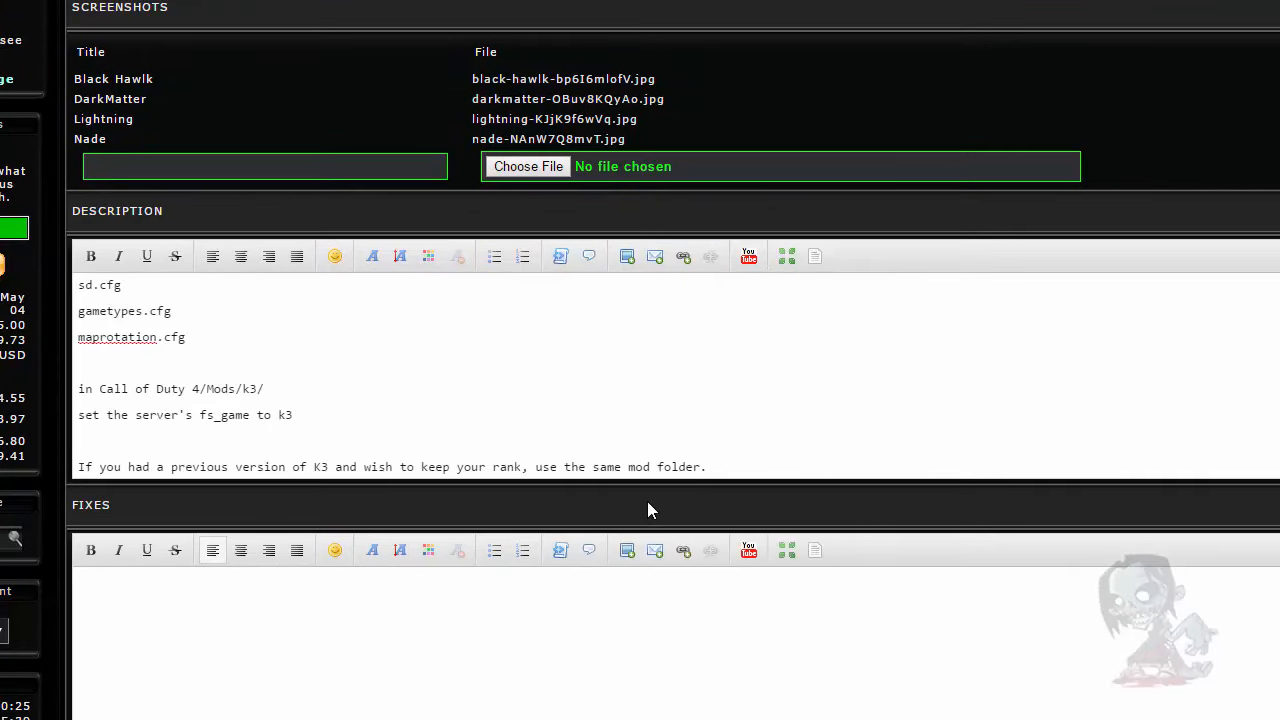
scroll(200, 403, up, 10)
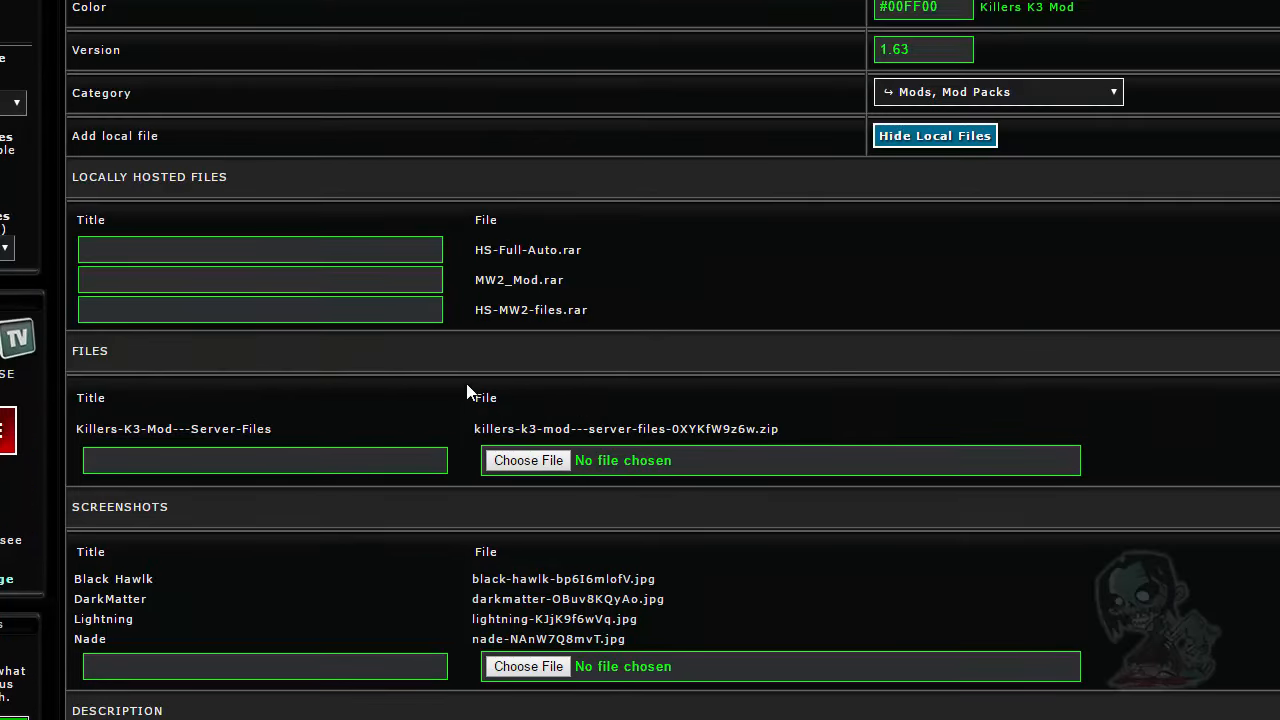
scroll(835, 250, down, 5)
click(813, 260)
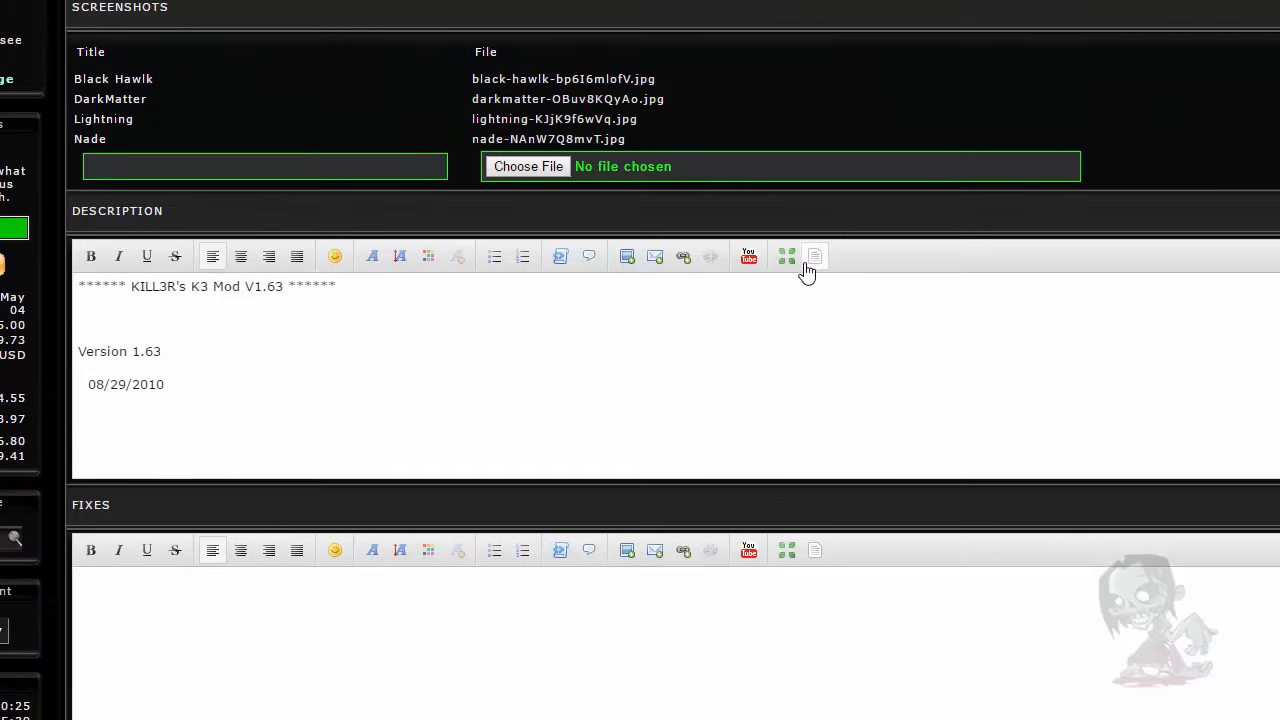
Make the "KILL3R's K3 Mod V1.63" heading in the Description bold and set its font size to 5
drag(338, 288, 77, 288)
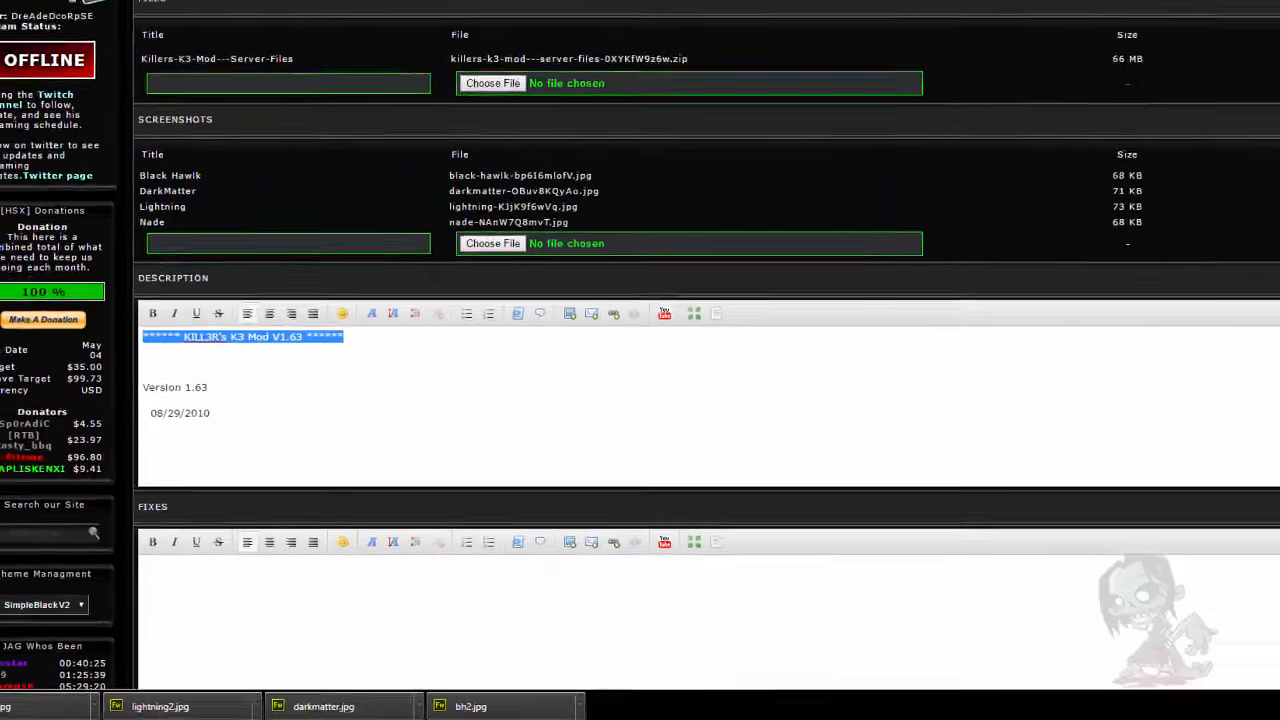
click(91, 257)
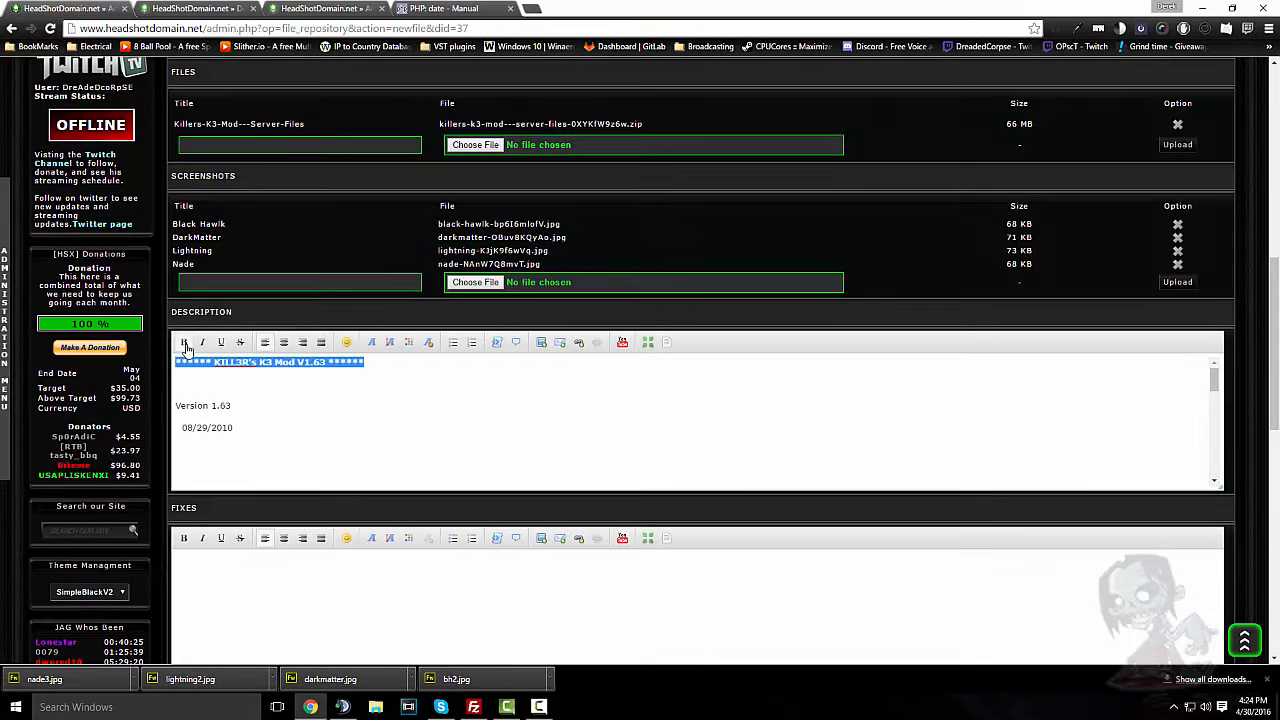
click(391, 345)
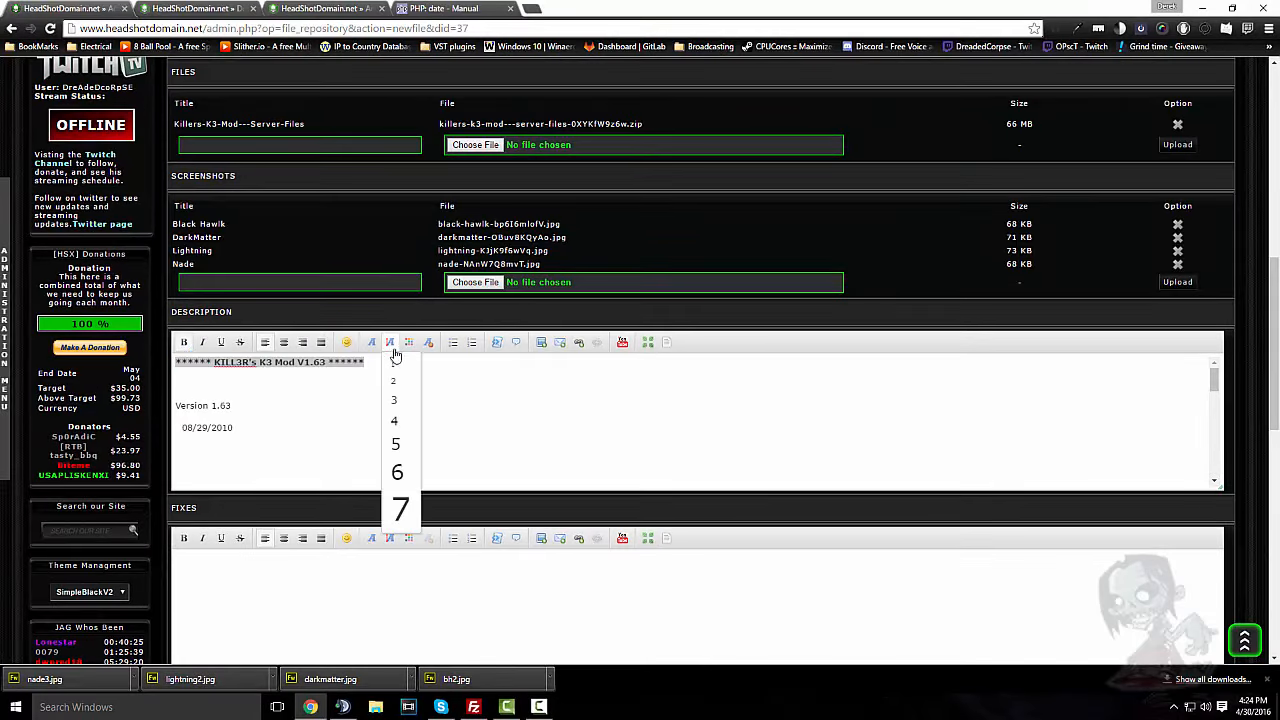
click(400, 445)
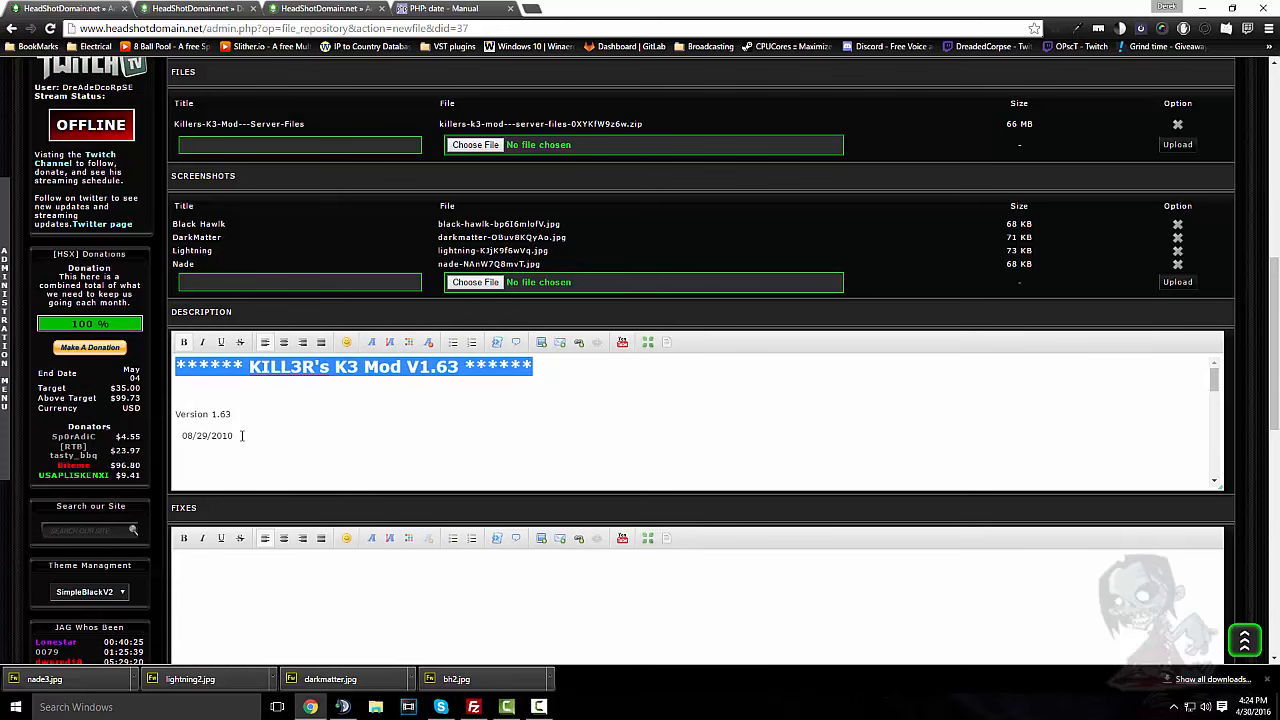
Bold the "Version 1.63" and "08/29/2010" lines in the Description, and centre them together with the heading
drag(242, 437, 174, 412)
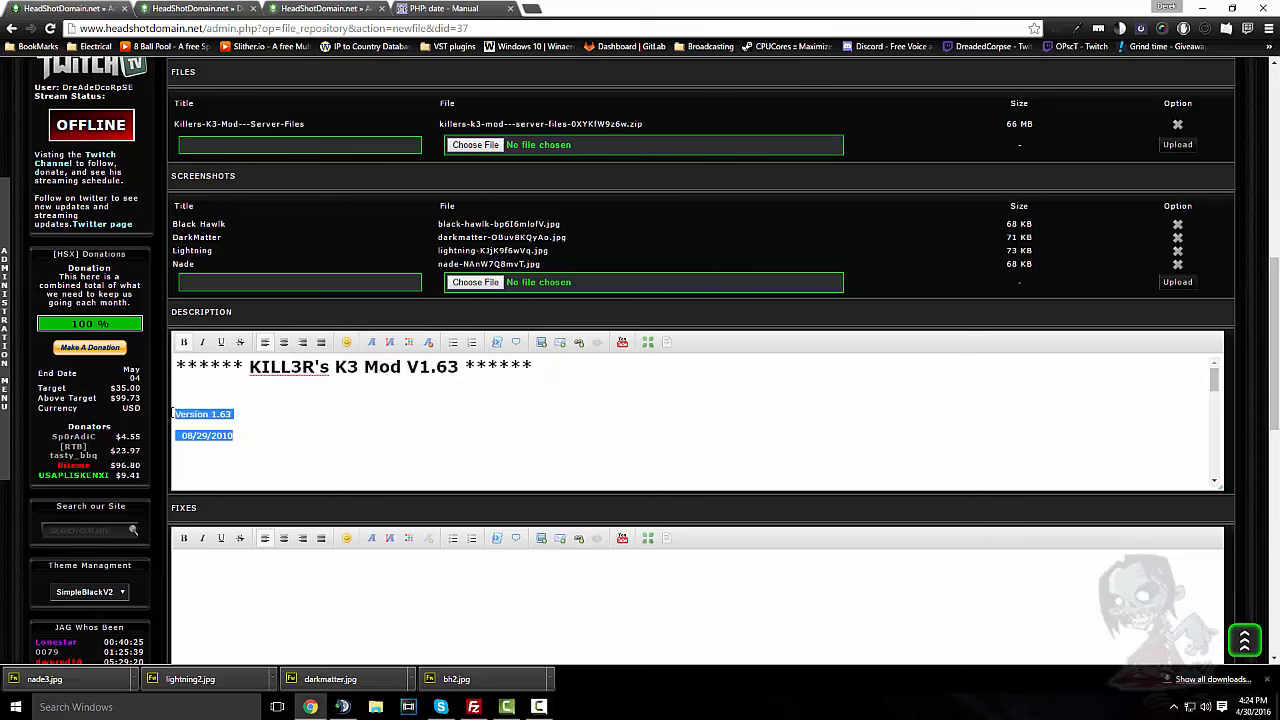
click(183, 342)
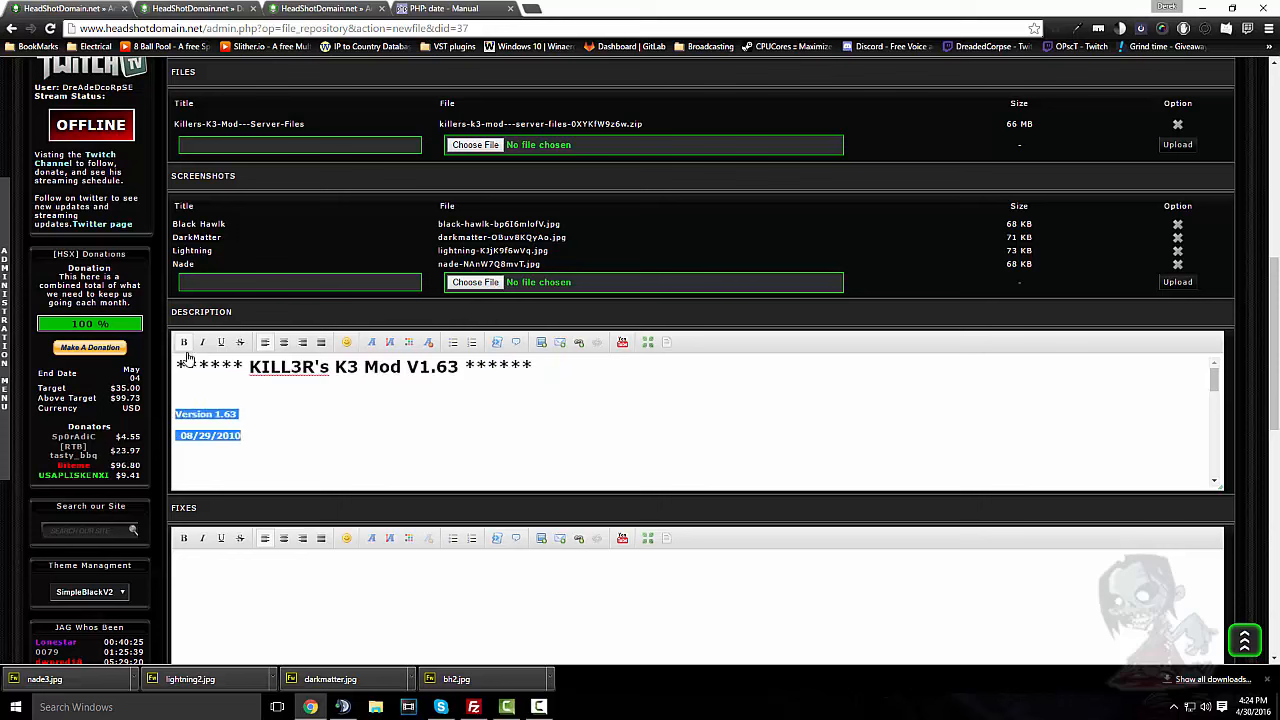
click(178, 391)
drag(257, 437, 174, 368)
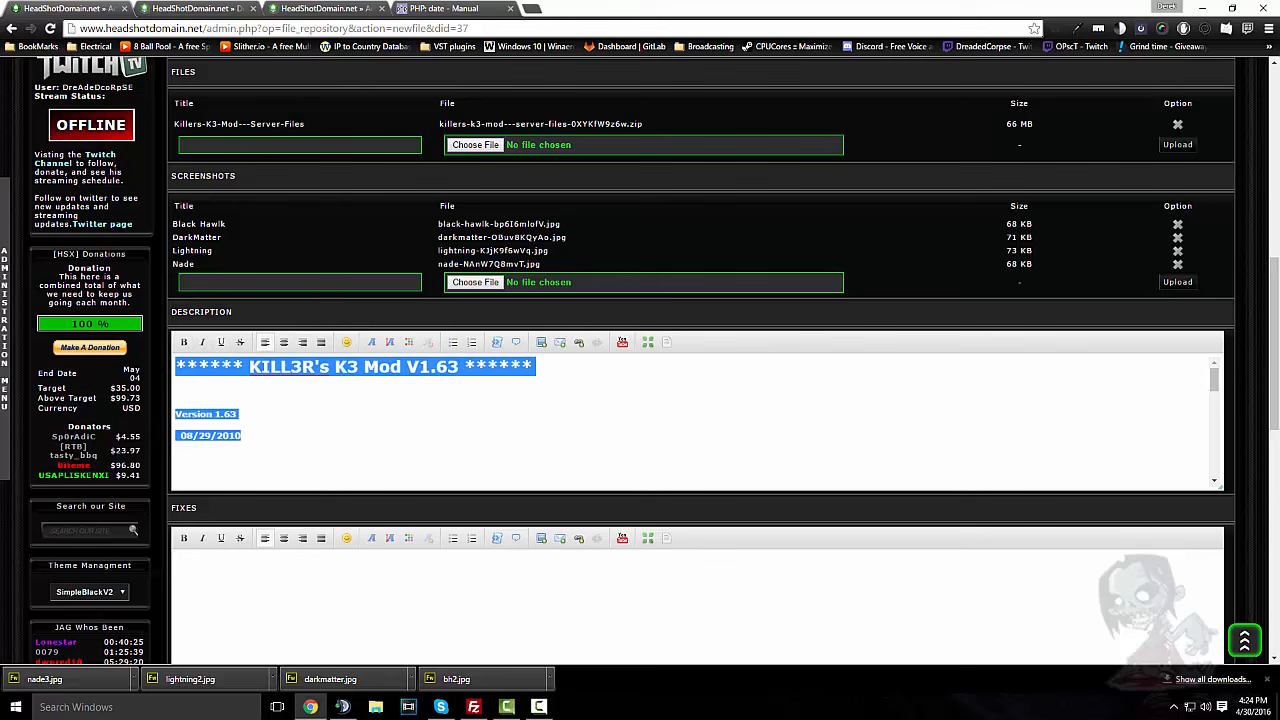
click(284, 342)
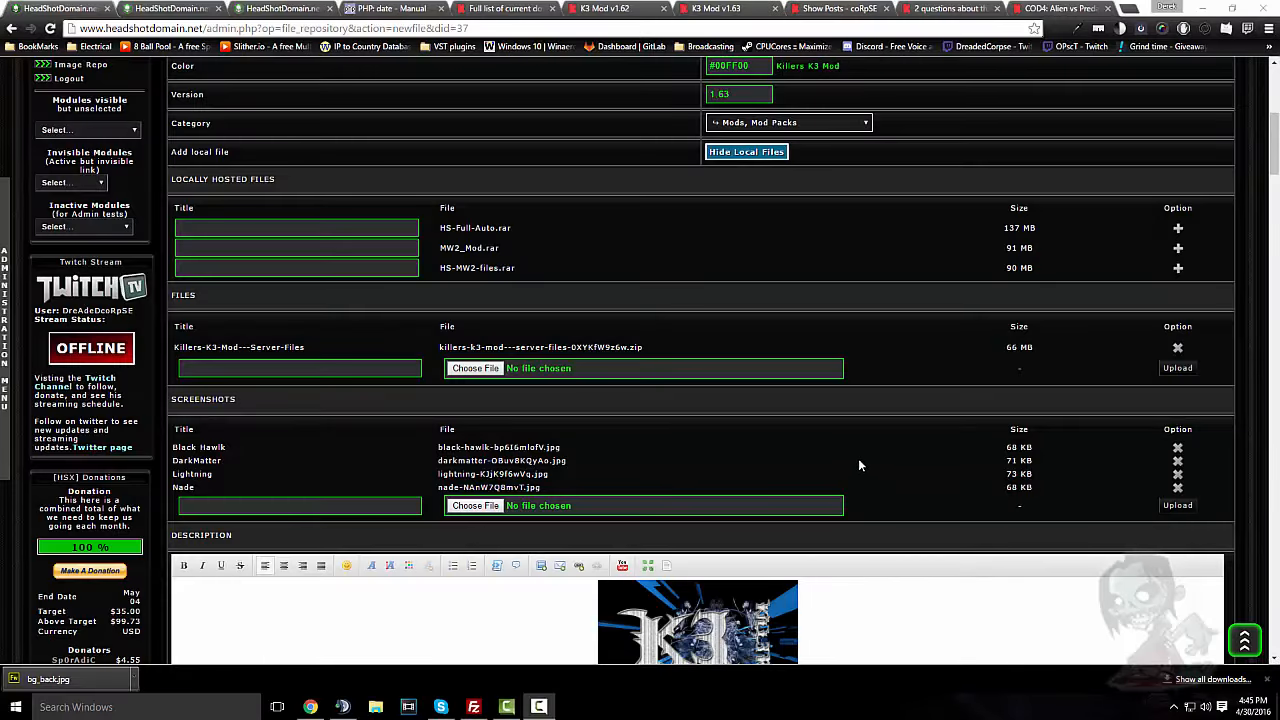
Review the new file's files, screenshots, Description, Fixes, author details and download details
scroll(885, 464, up, 1)
scroll(912, 468, down, 2)
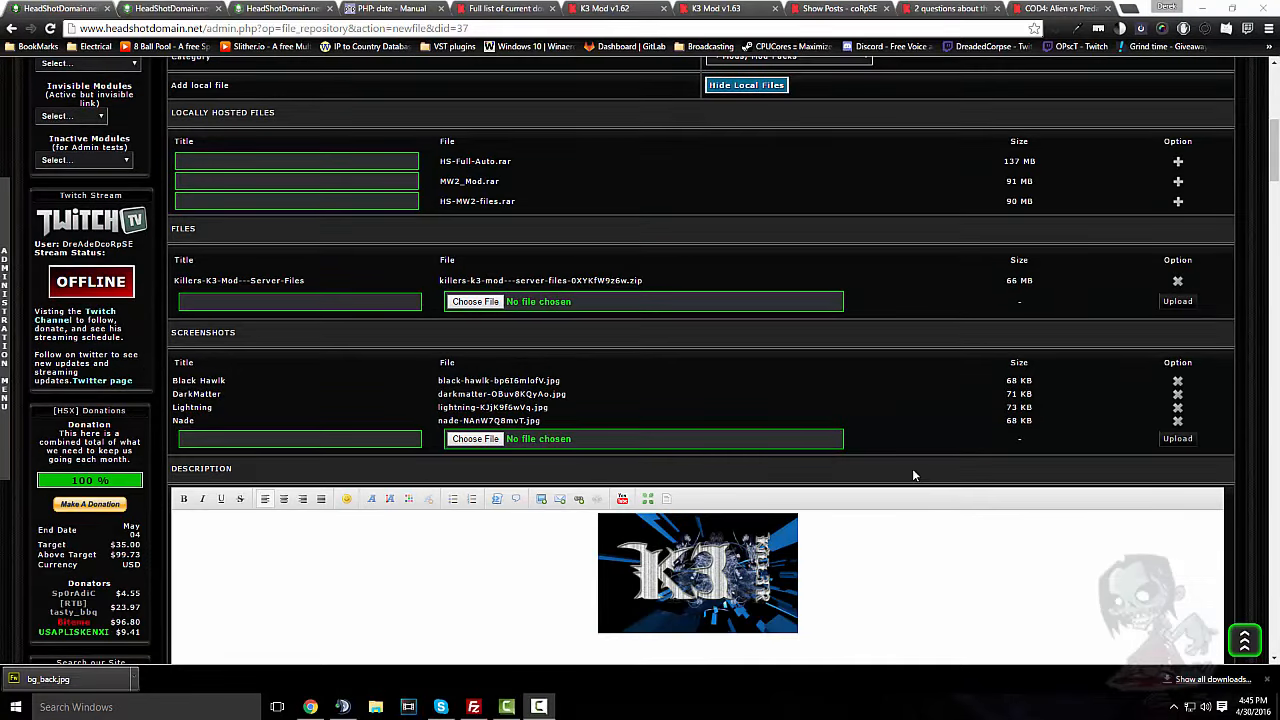
scroll(912, 475, down, 1)
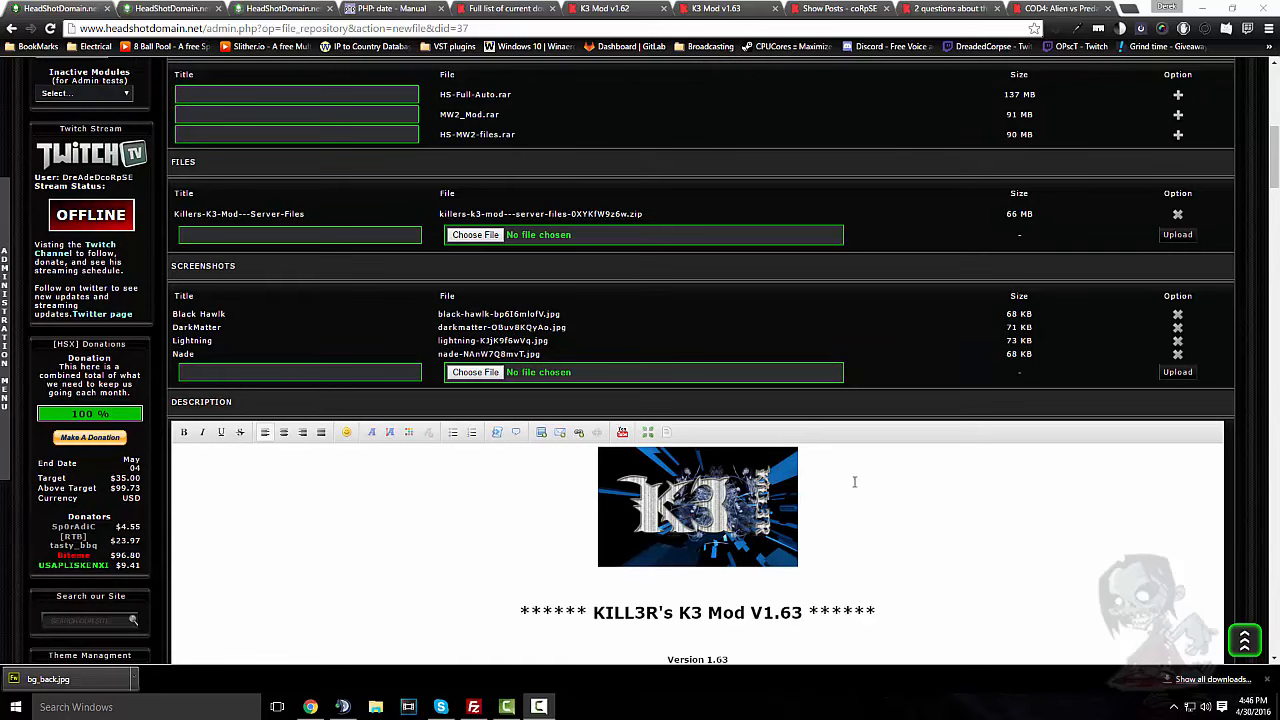
scroll(856, 475, down, 5)
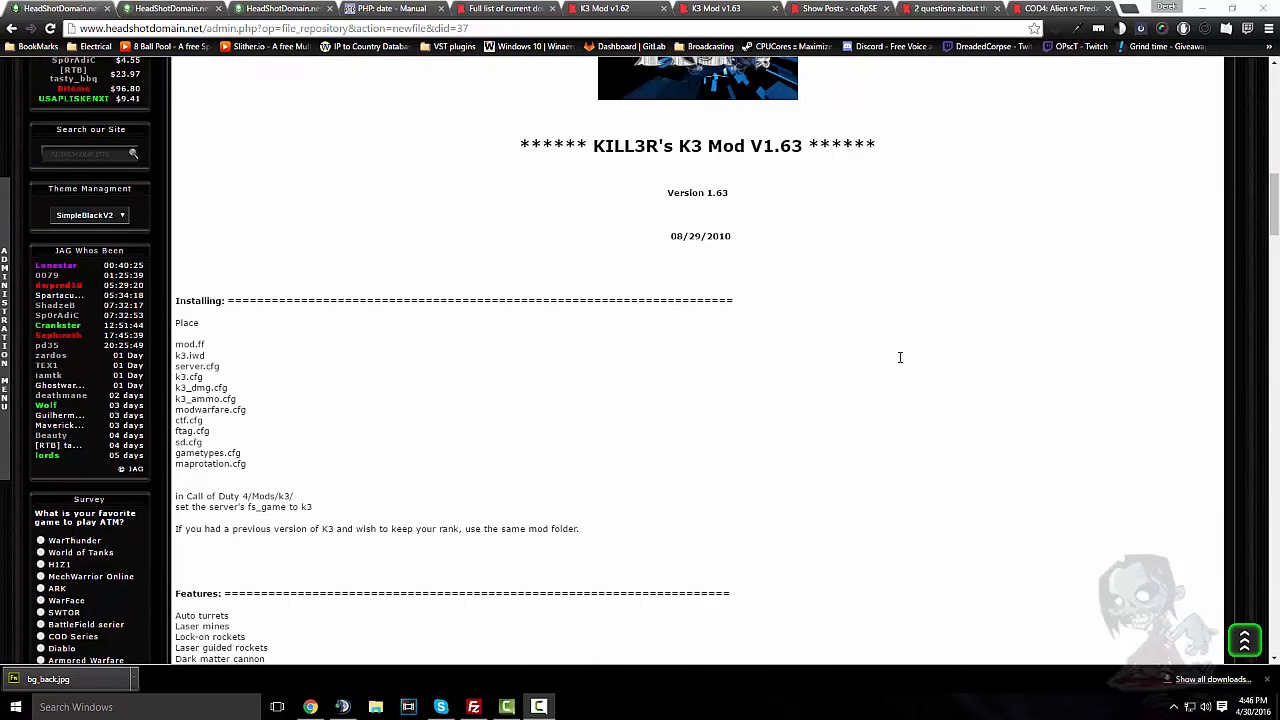
scroll(890, 358, up, 3)
scroll(860, 359, down, 1)
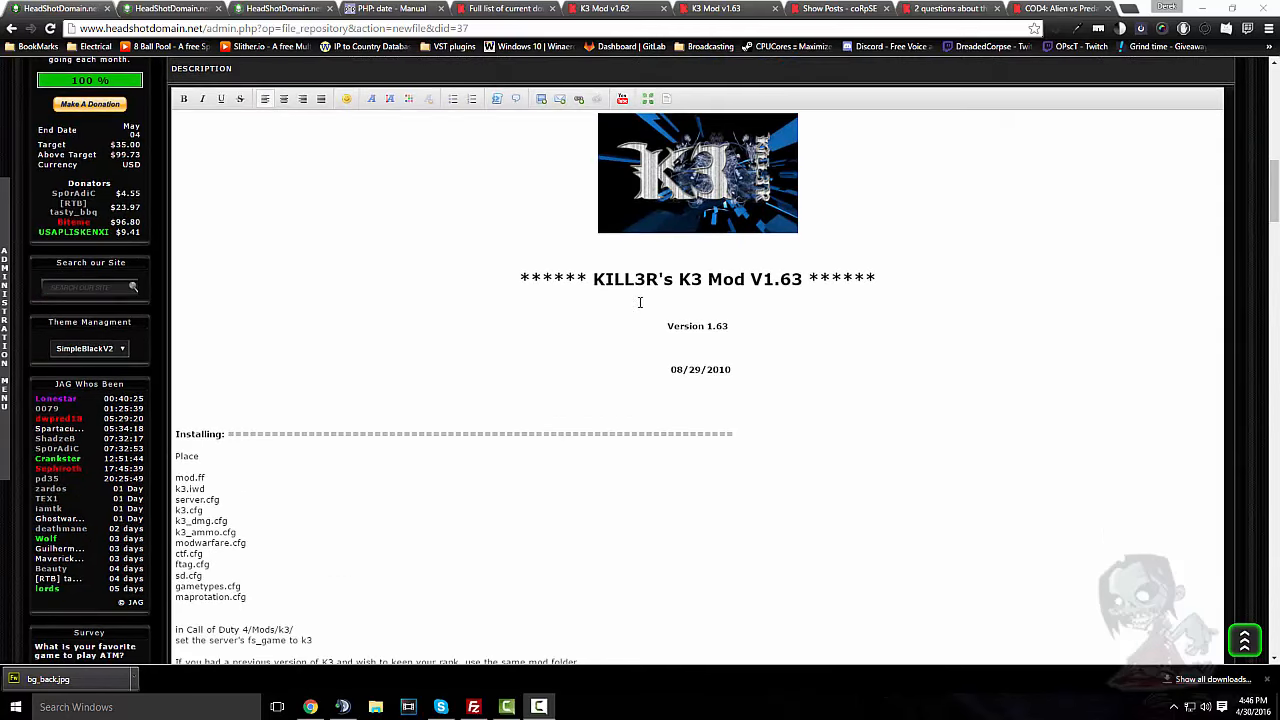
scroll(640, 302, down, 4)
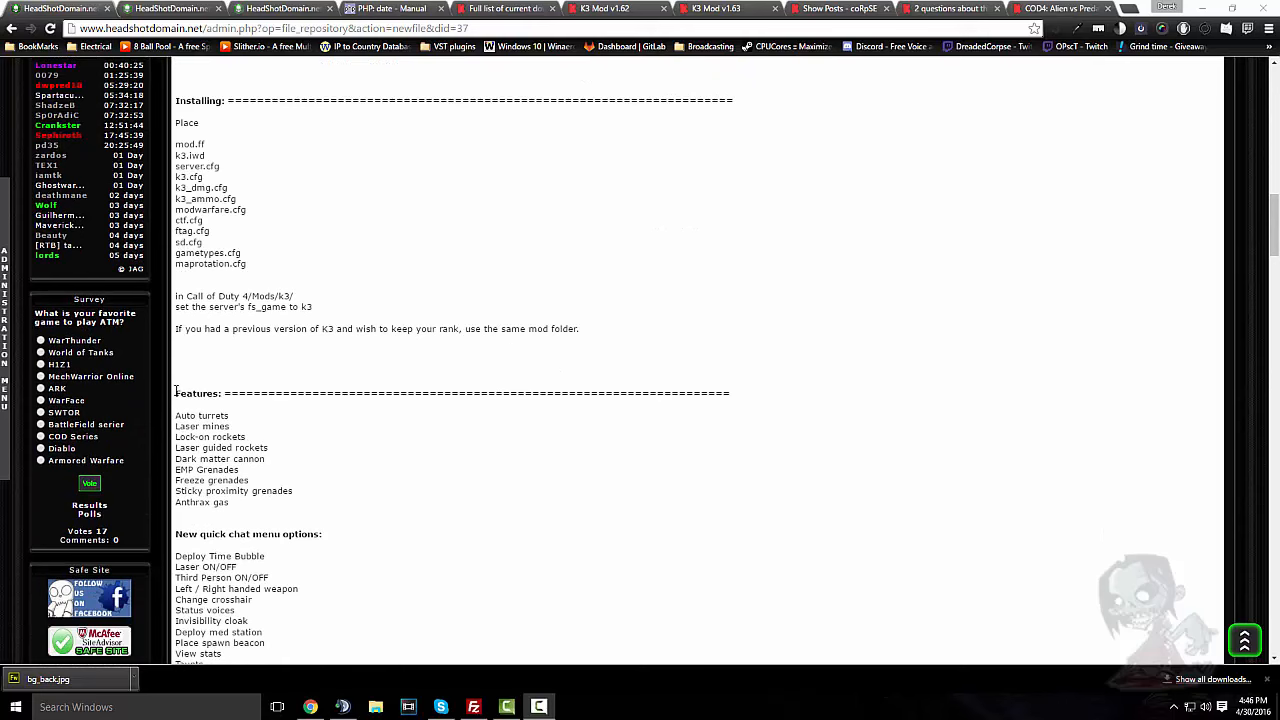
scroll(269, 398, down, 12)
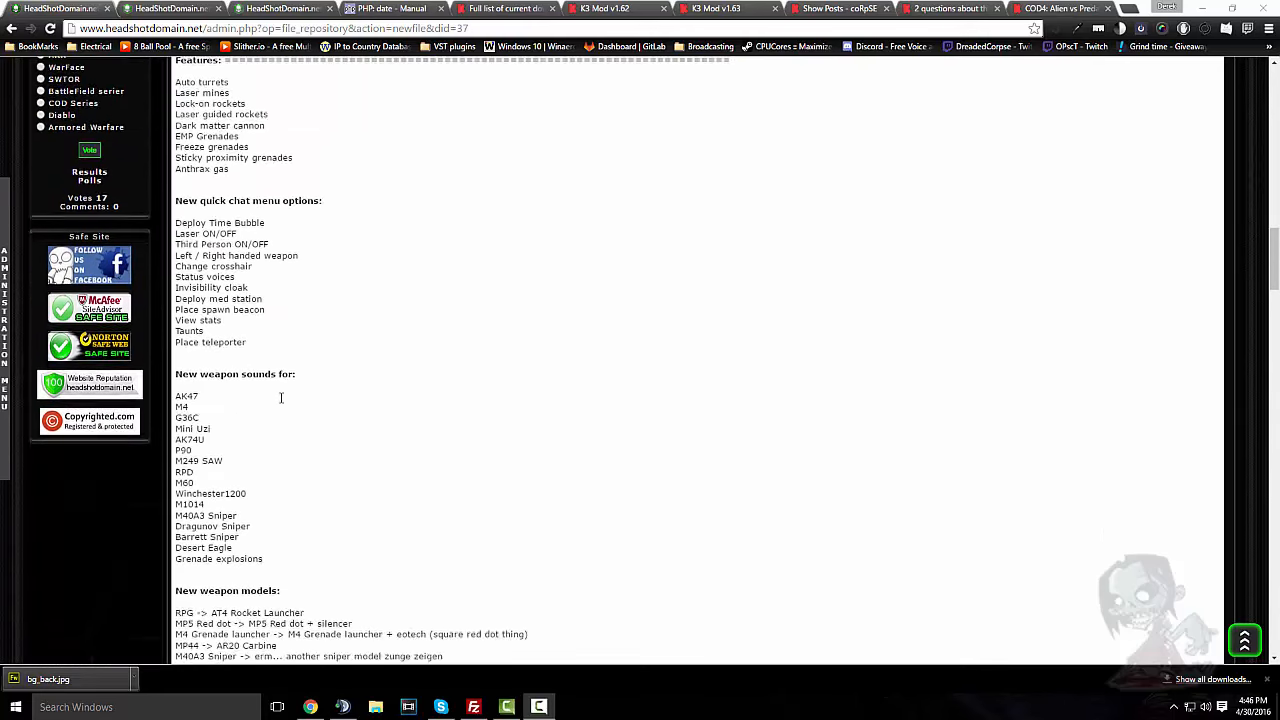
scroll(376, 367, down, 20)
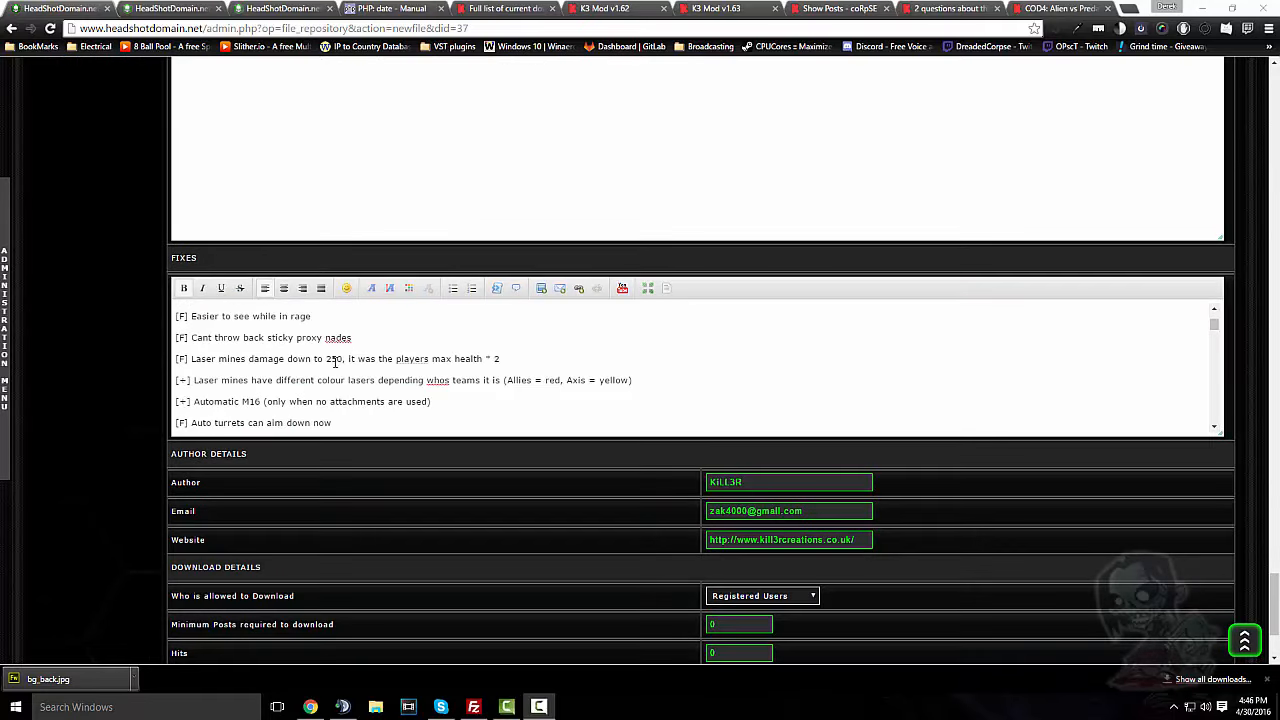
scroll(320, 319, down, 5)
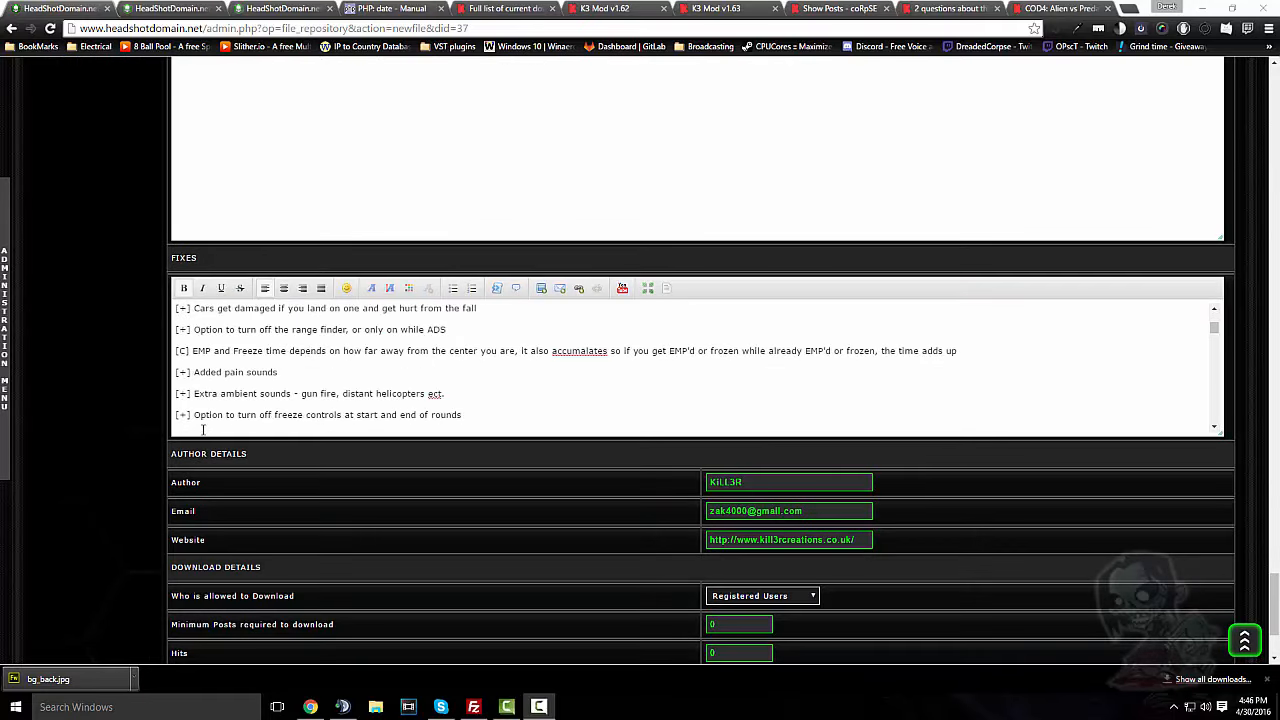
scroll(203, 429, down, 15)
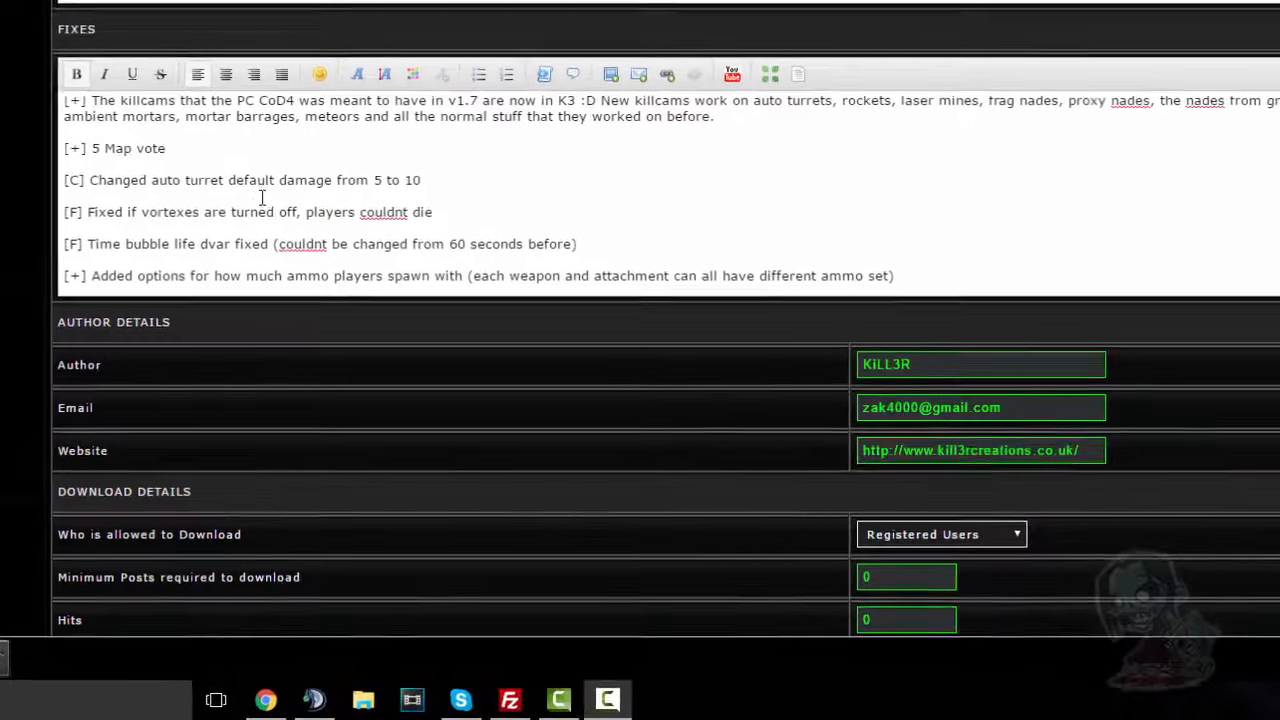
scroll(262, 197, down, 10)
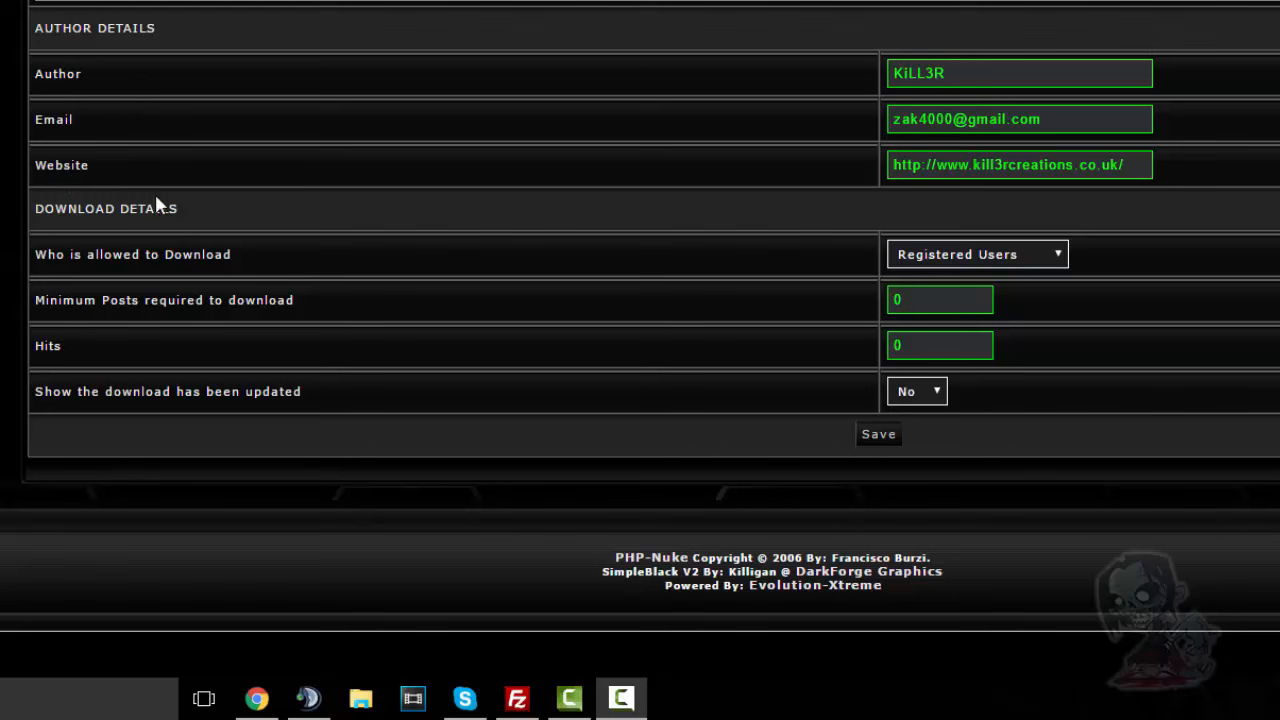
drag(963, 74, 815, 97)
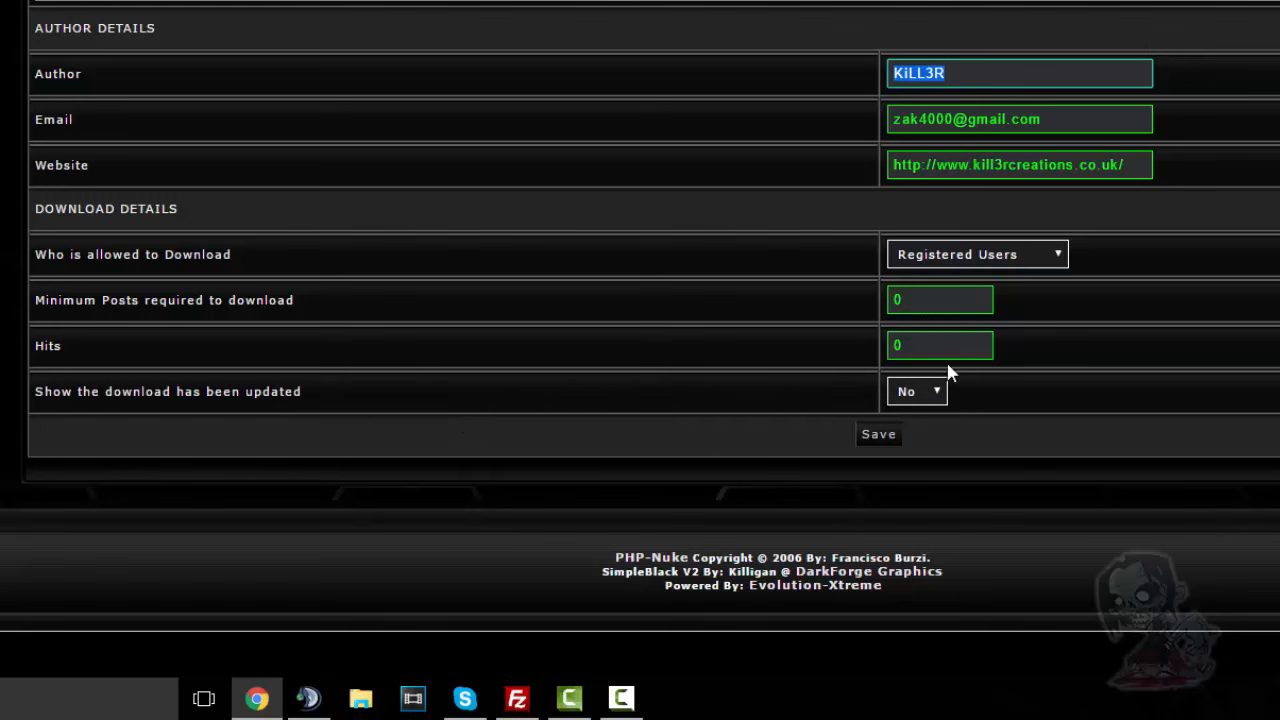
Save the new file entry and locate Killers K3 Mod in the list of files
click(882, 440)
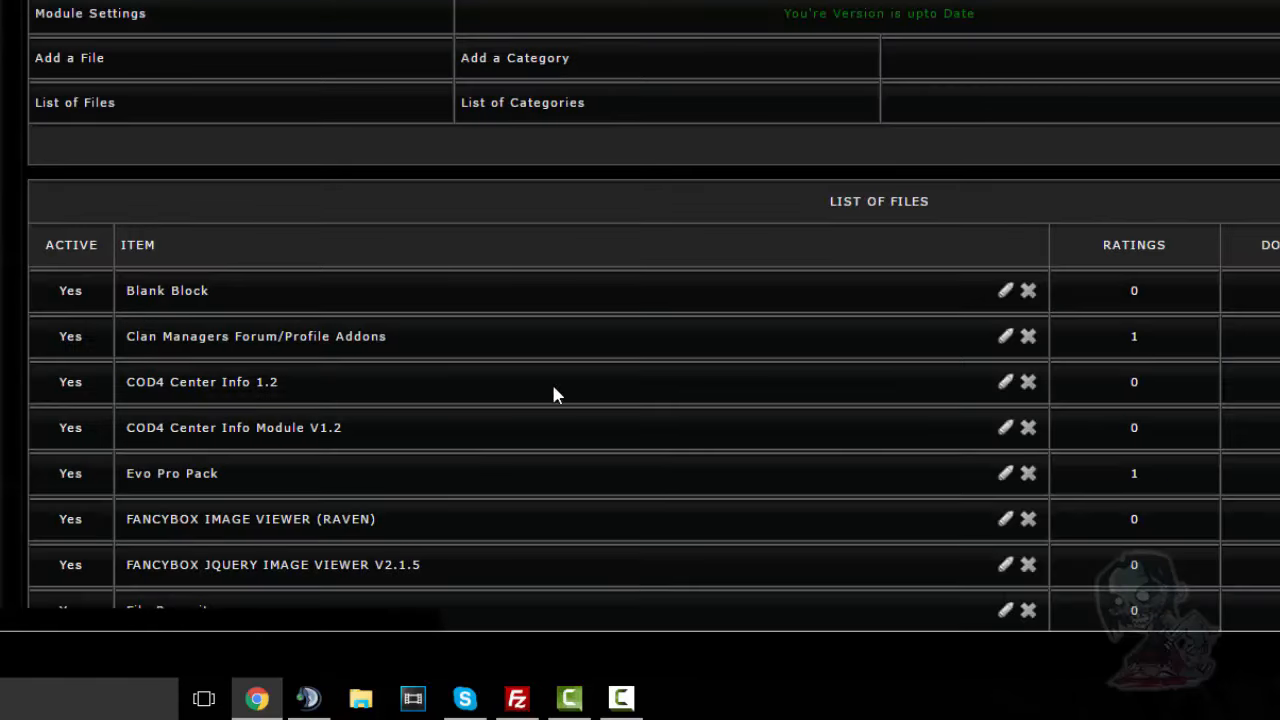
scroll(405, 255, down, 10)
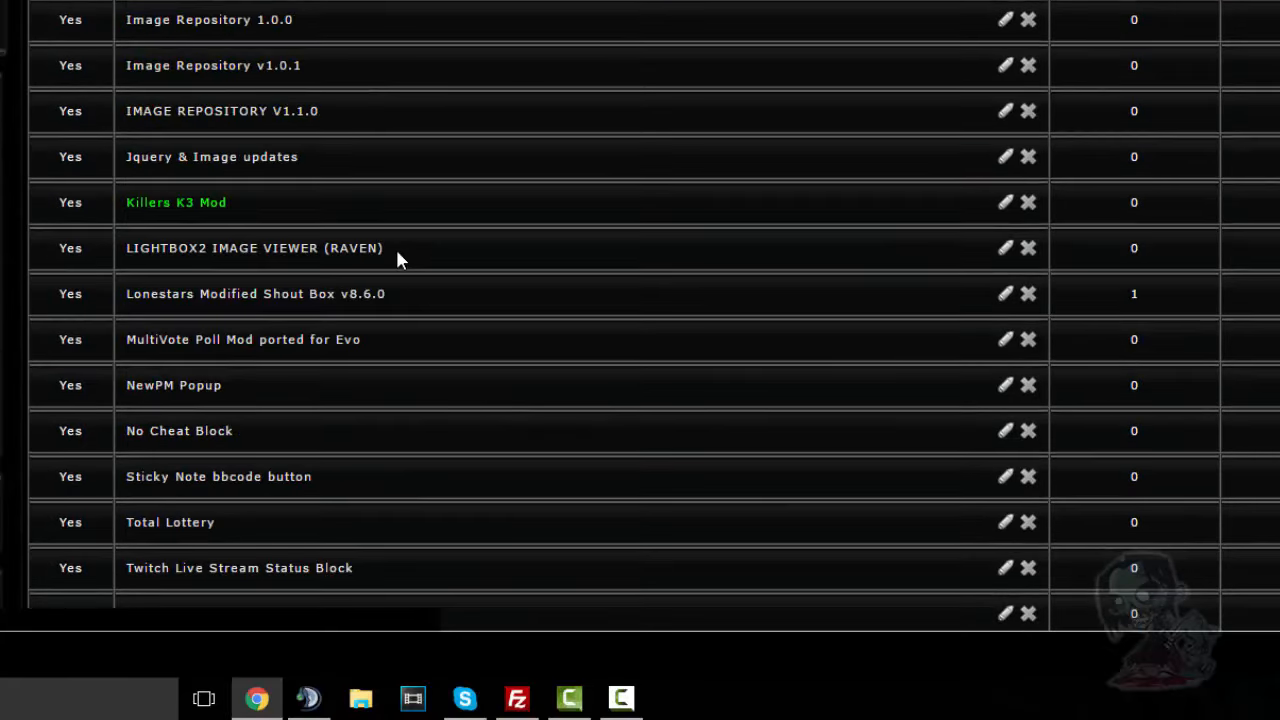
Open the Killers K3 Mod page in a new tab and examine its installation notes, features and weapon descriptions
right_click(195, 208)
click(262, 215)
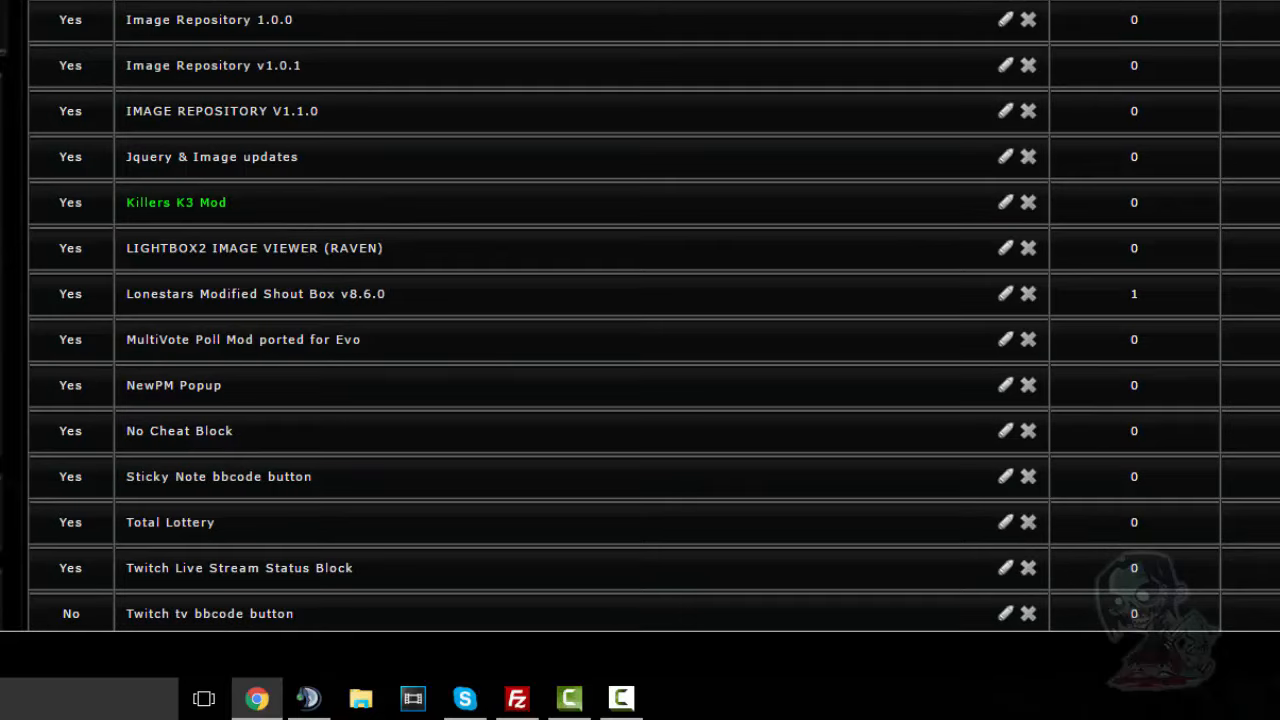
key(ctrl+Tab)
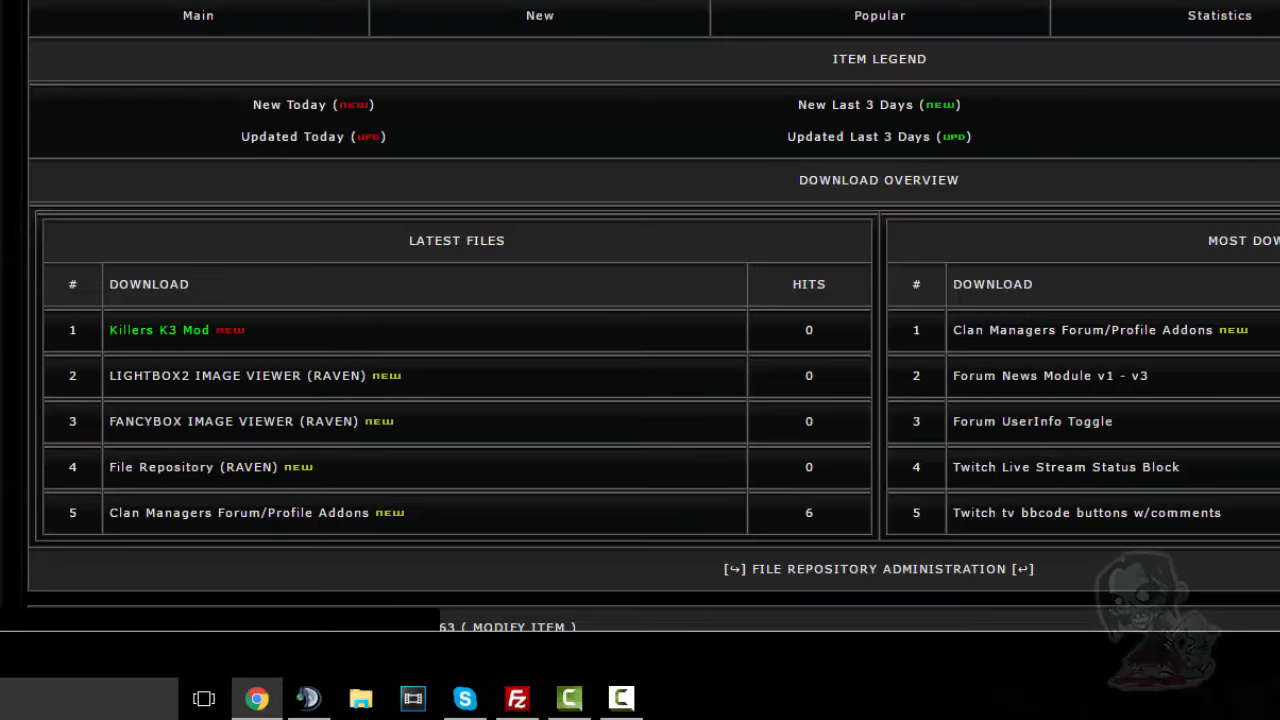
scroll(640, 316, down, 15)
scroll(640, 316, down, 20)
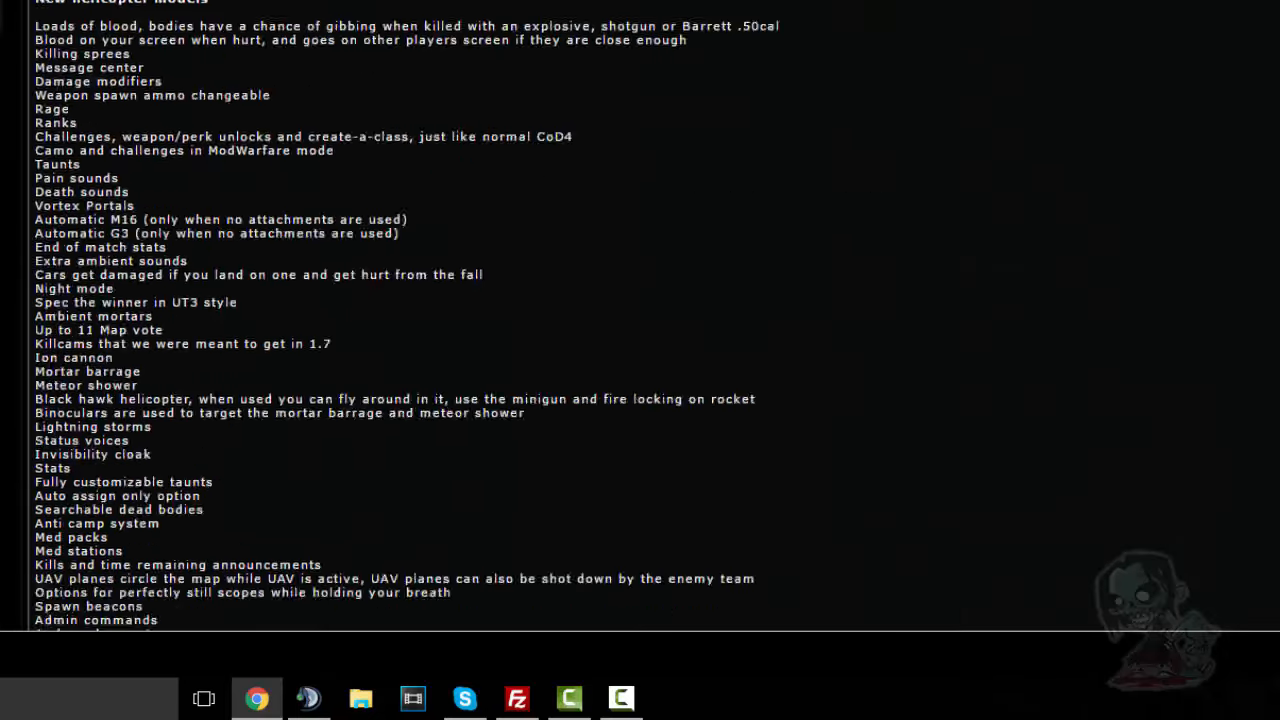
scroll(640, 316, up, 20)
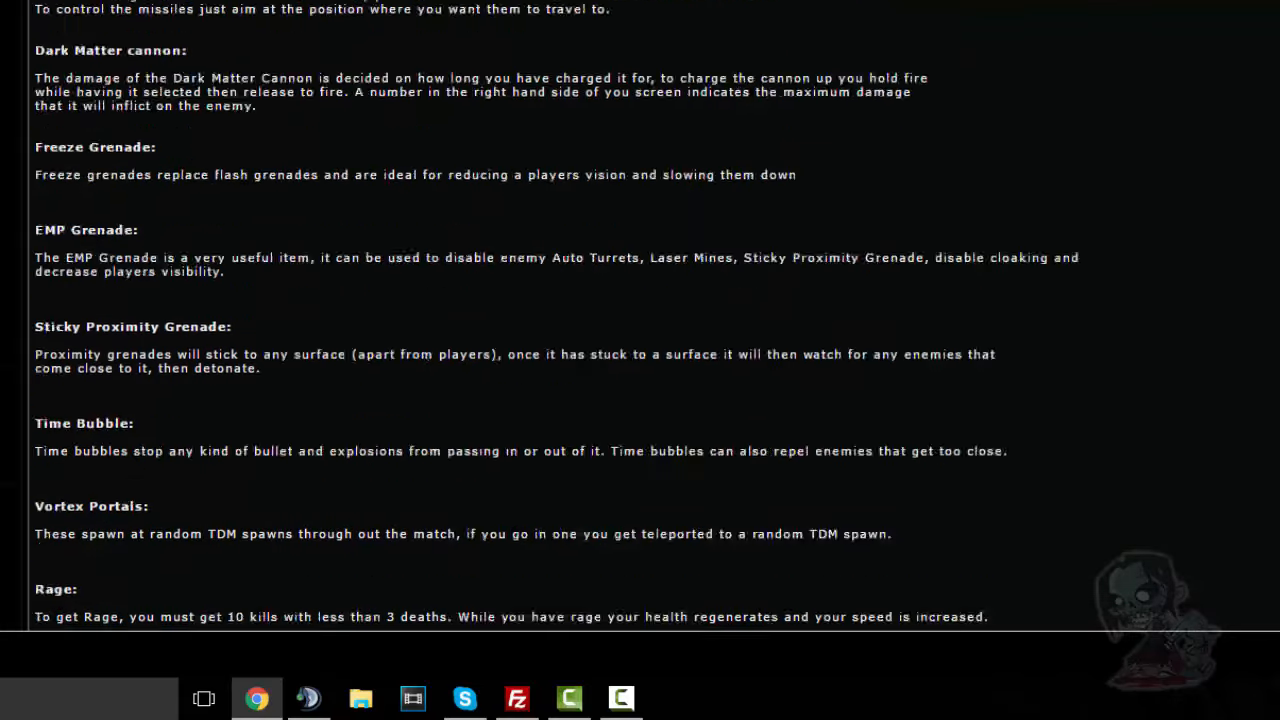
scroll(640, 316, up, 7)
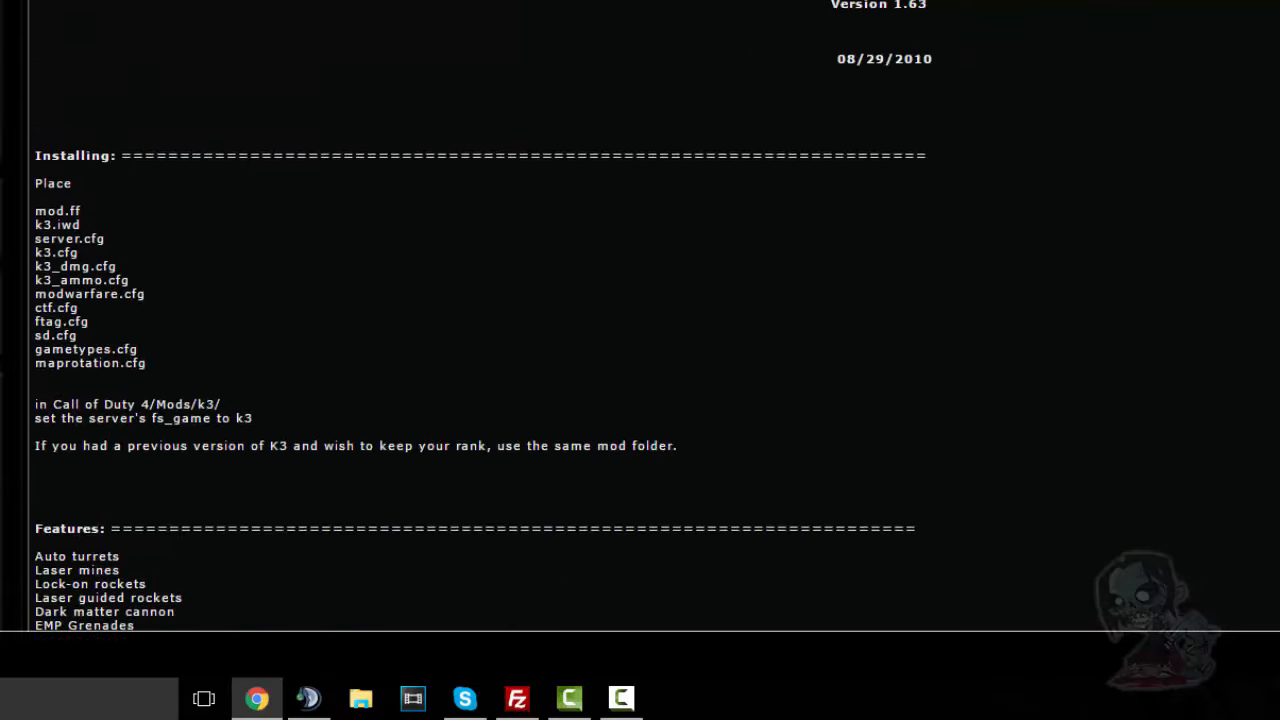
scroll(640, 316, down, 5)
scroll(640, 316, down, 5)
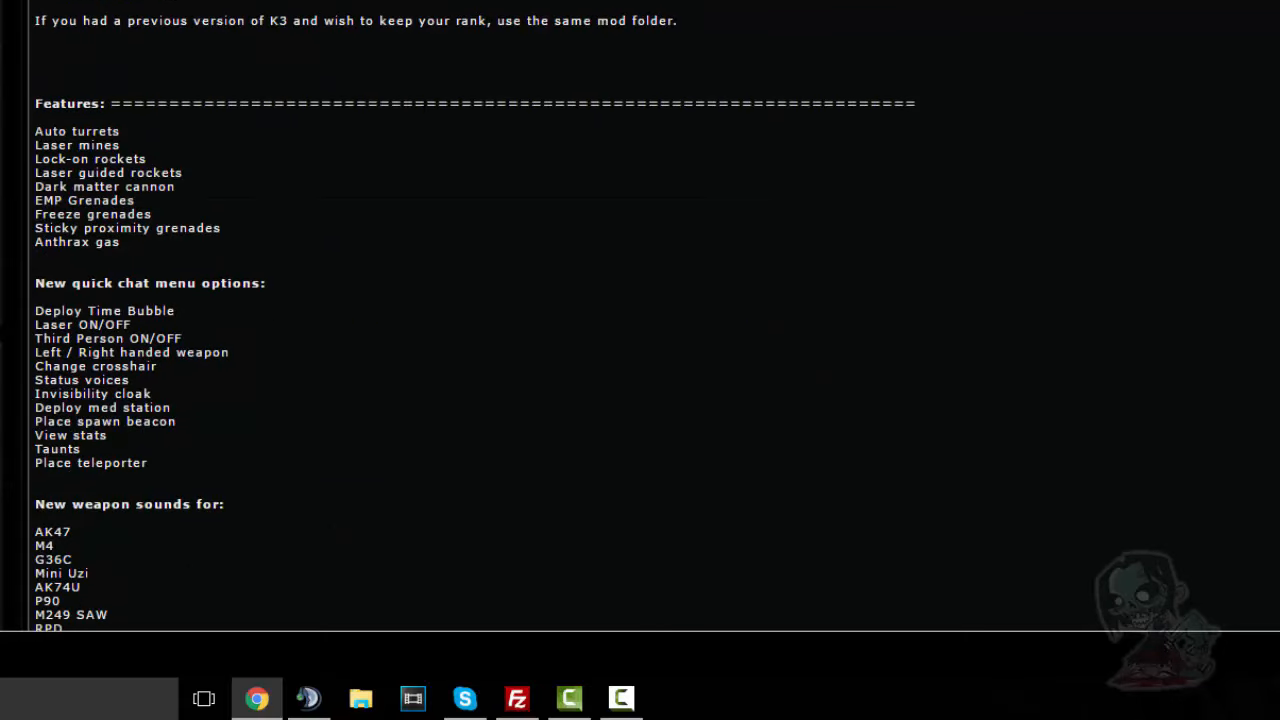
scroll(640, 316, up, 10)
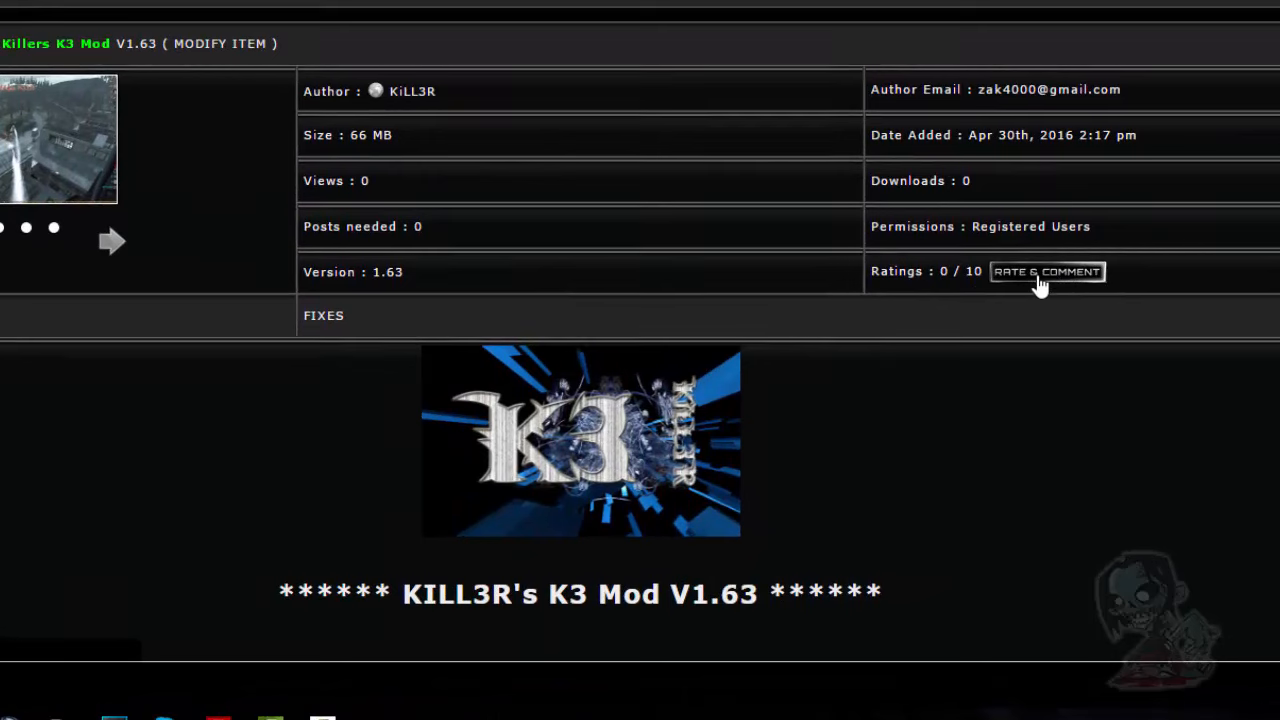
Rate Killers K3 Mod 10 and comment "We use to run this mod for a while and loved it. had a lot of good times playing this mod."
click(1045, 272)
scroll(565, 452, down, 4)
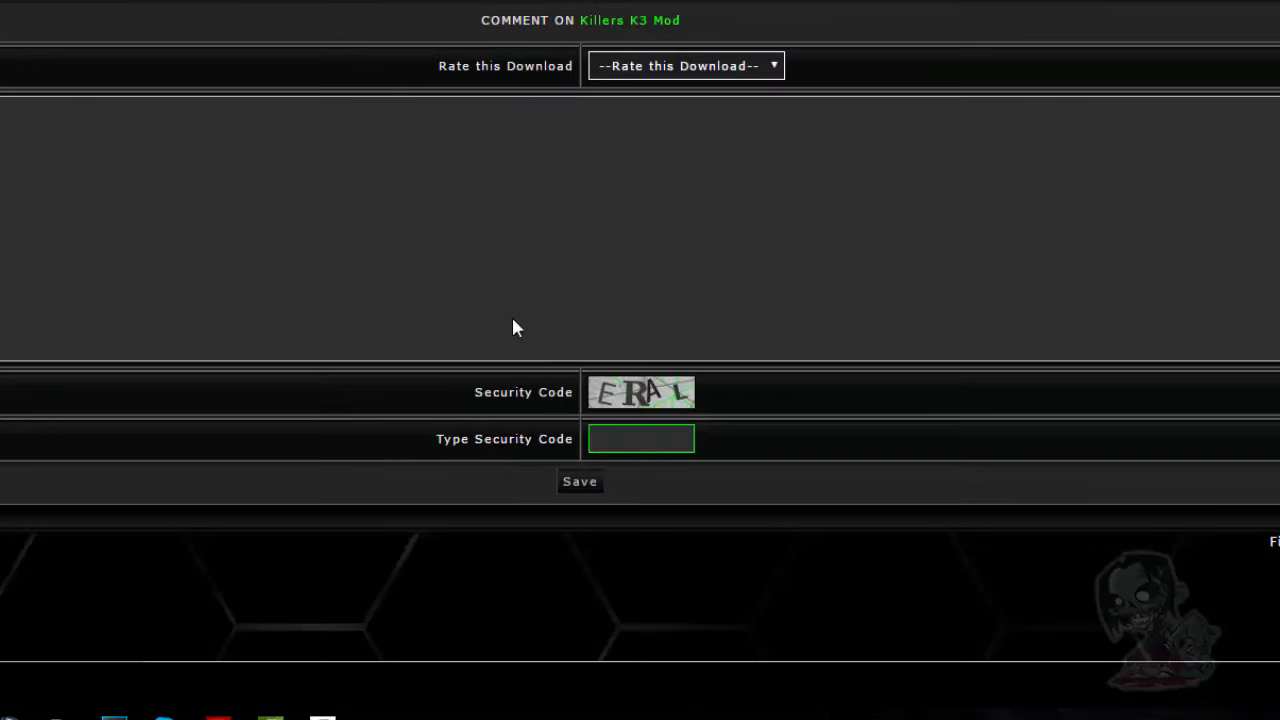
click(694, 66)
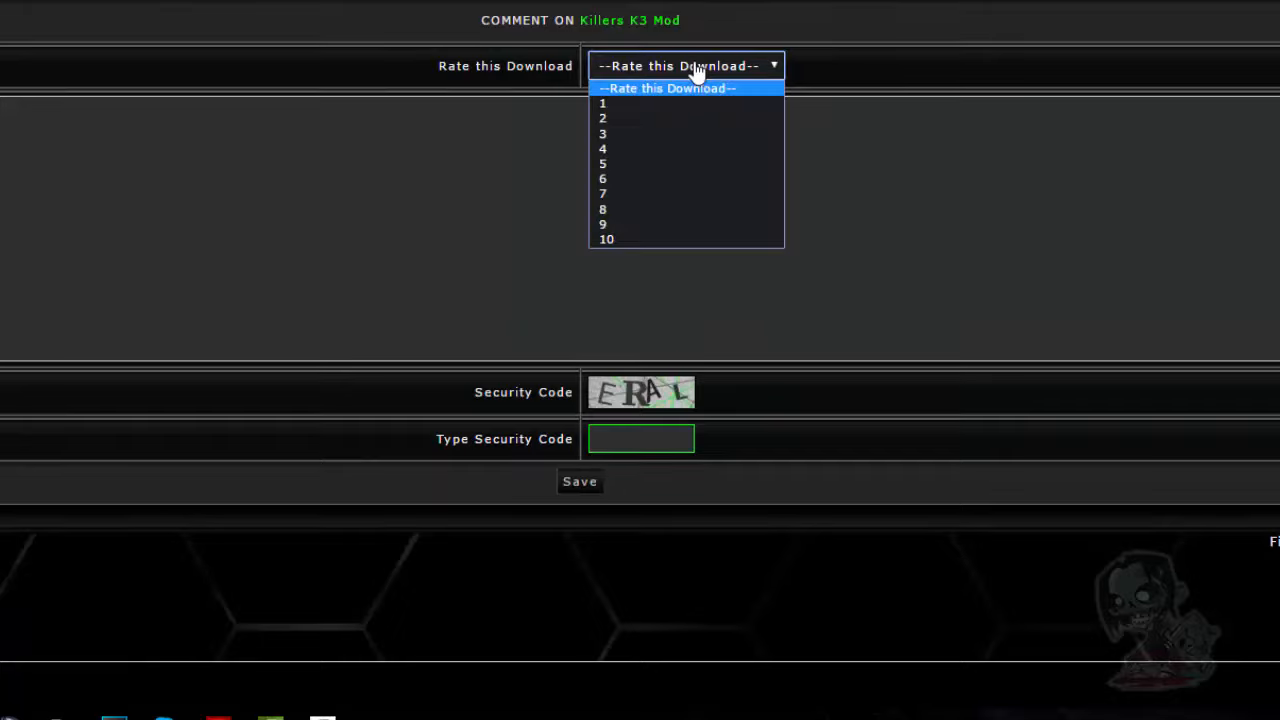
click(637, 240)
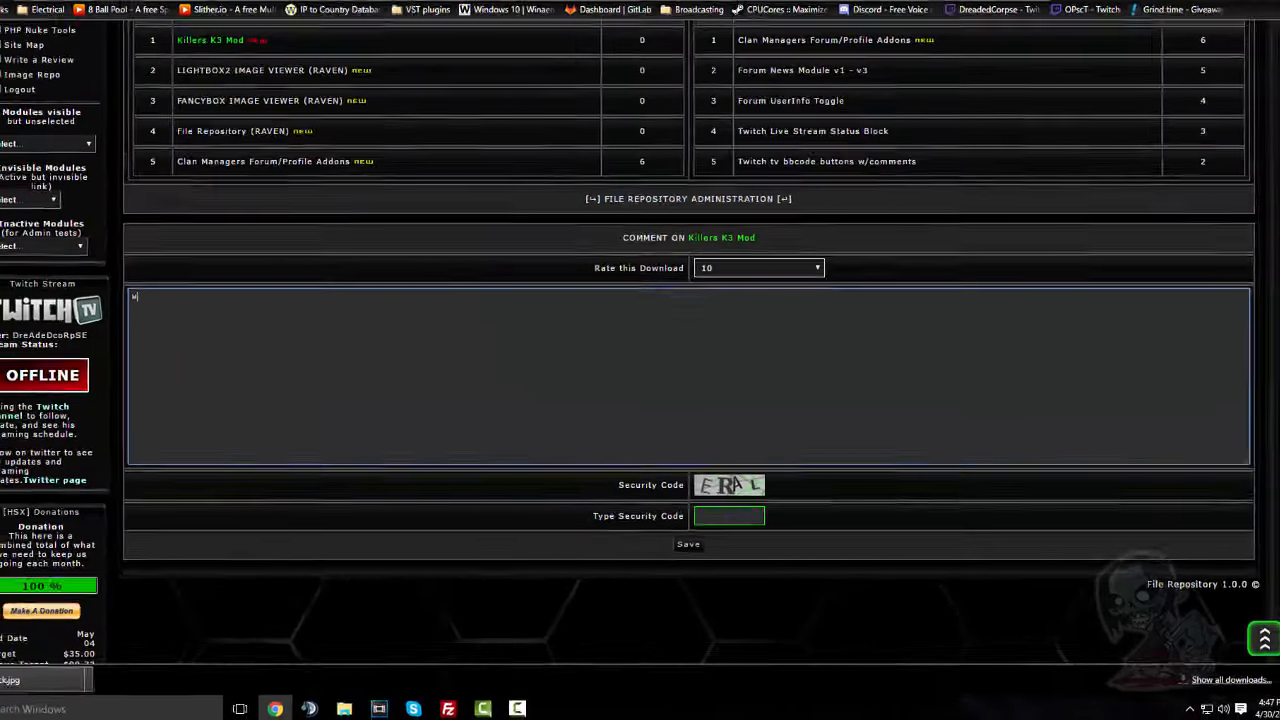
text(we use to)
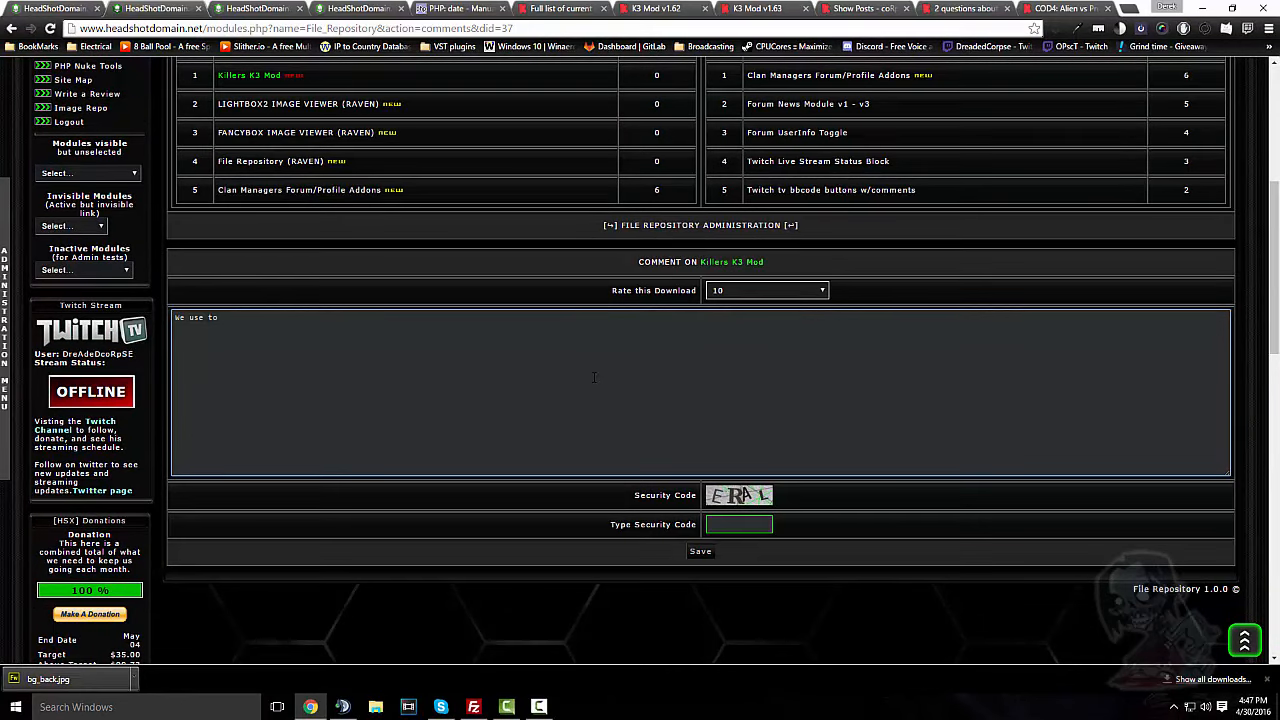
text( run this mod for a while and loved it. had)
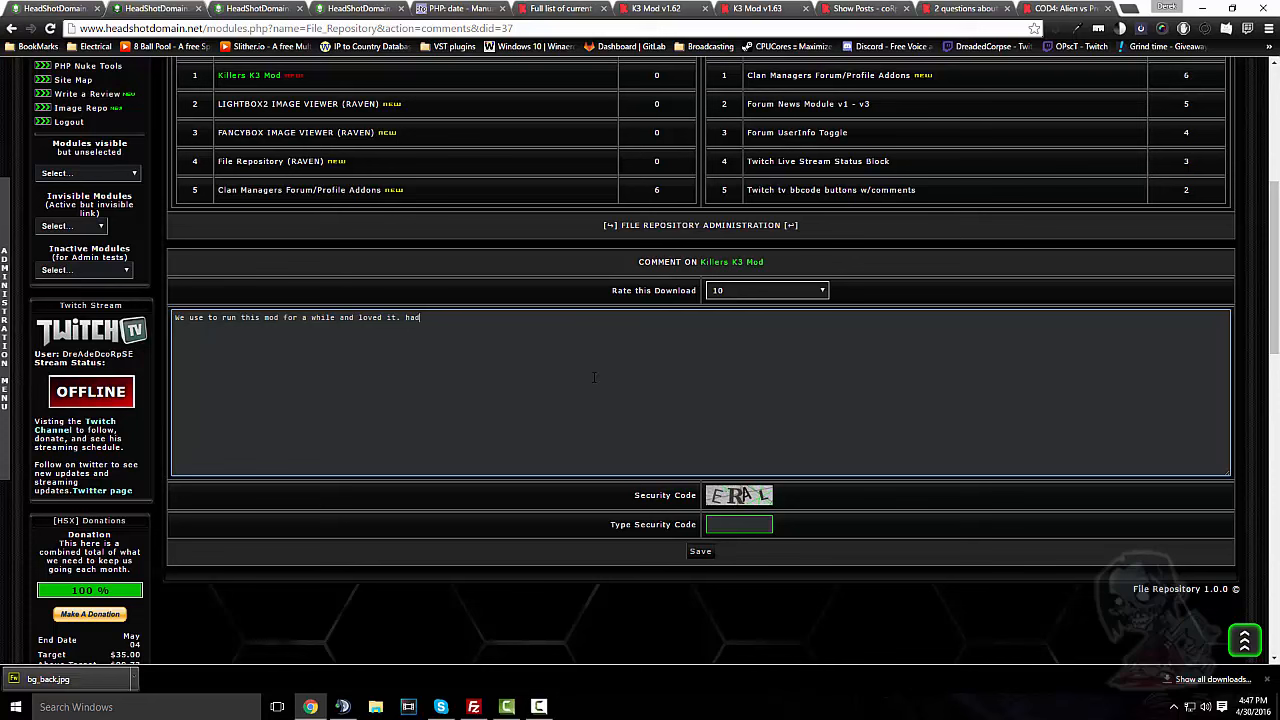
text( a lot of good times playing this mod.)
Enter the security code shown in the image and save the rating and comment
click(740, 526)
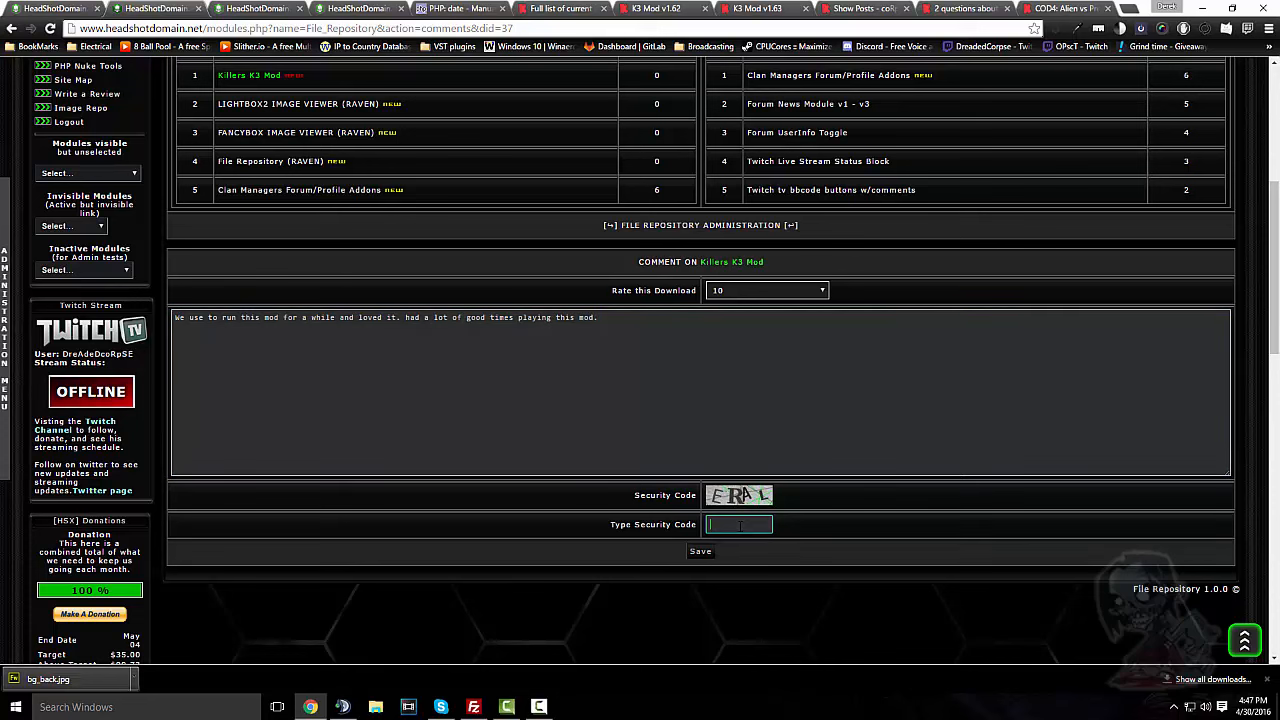
text(ERAL)
key(Tab)
key(Return)
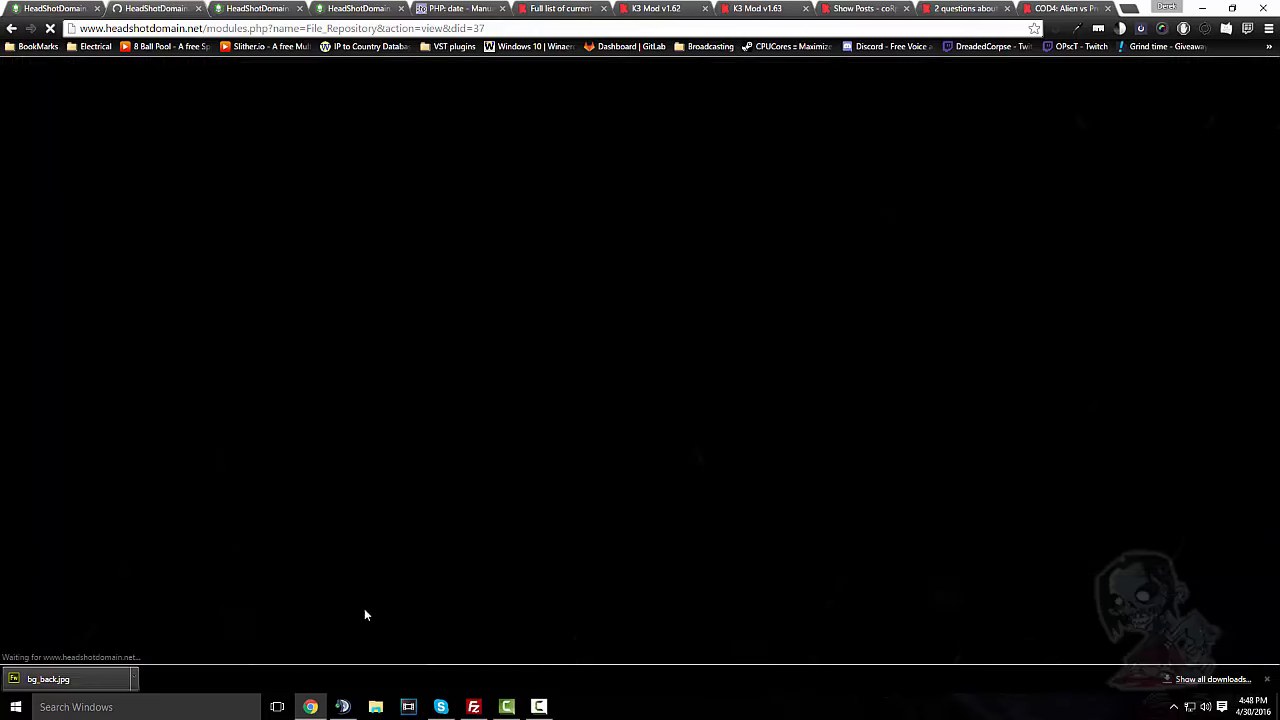
Check the rating in the Killers K3 Mod details and the posted comment below its description
scroll(460, 393, down, 5)
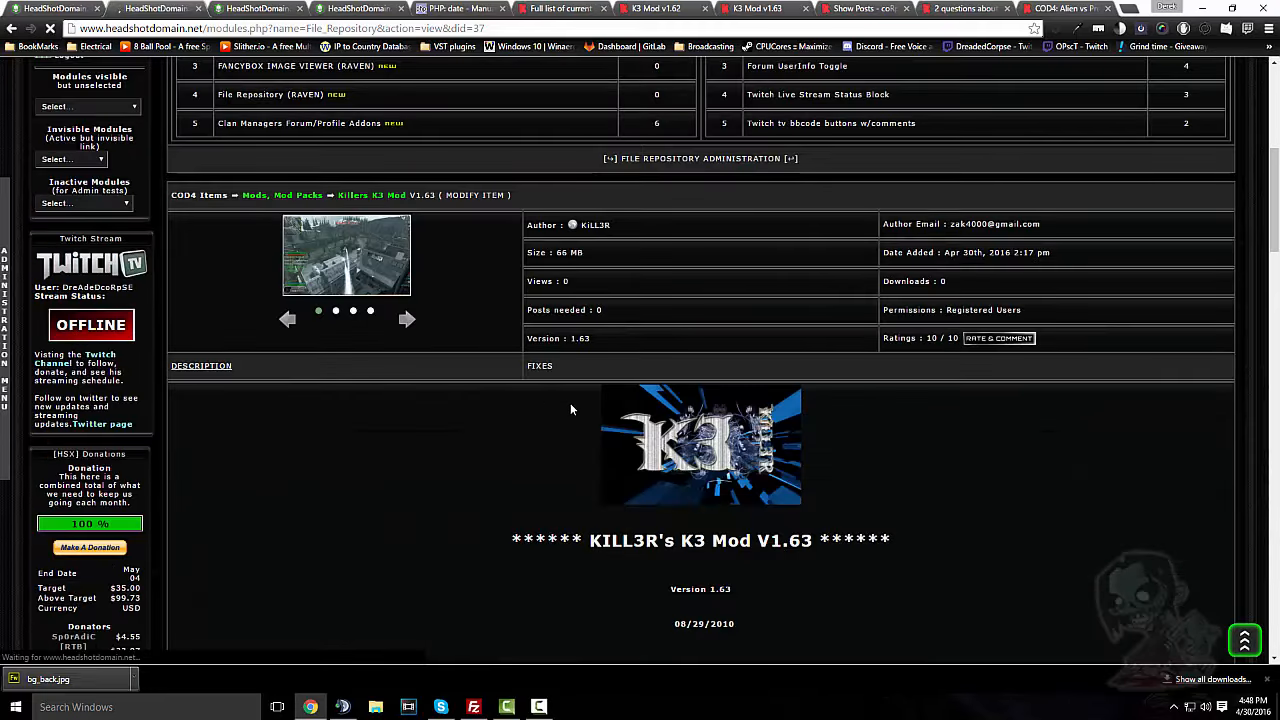
scroll(570, 405, up, 5)
scroll(571, 408, down, 3)
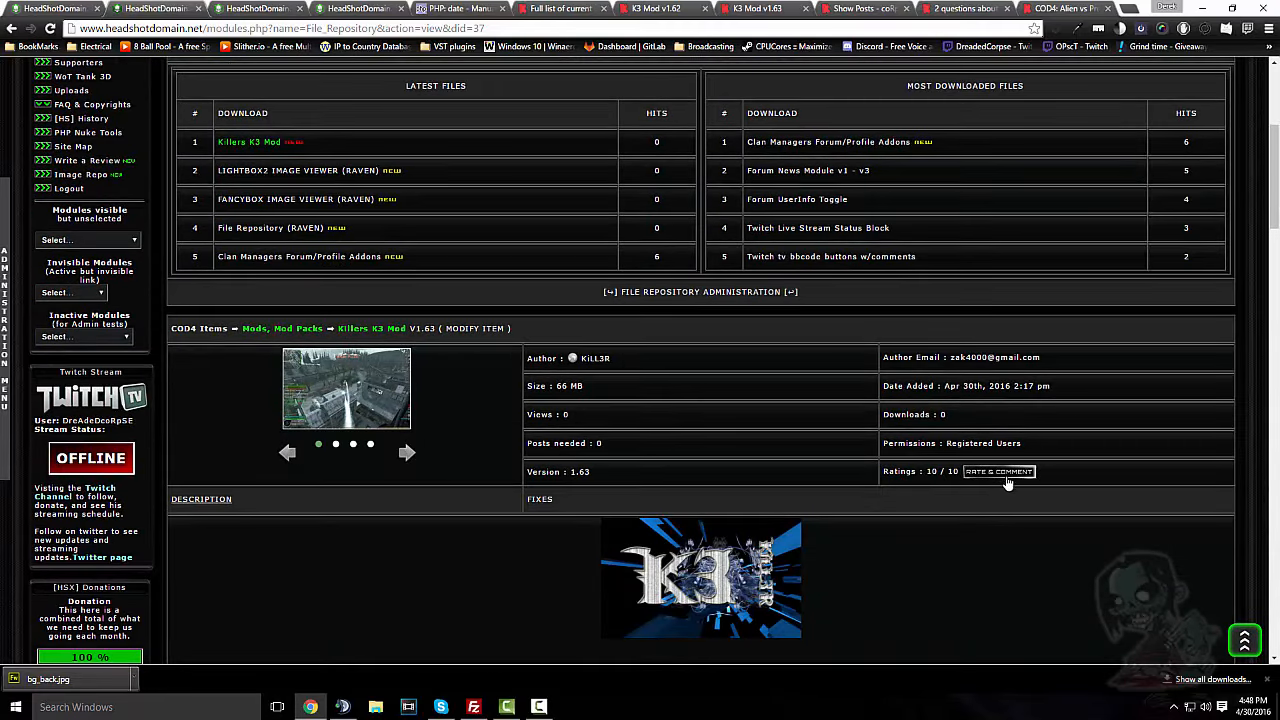
scroll(944, 470, down, 15)
scroll(950, 464, down, 10)
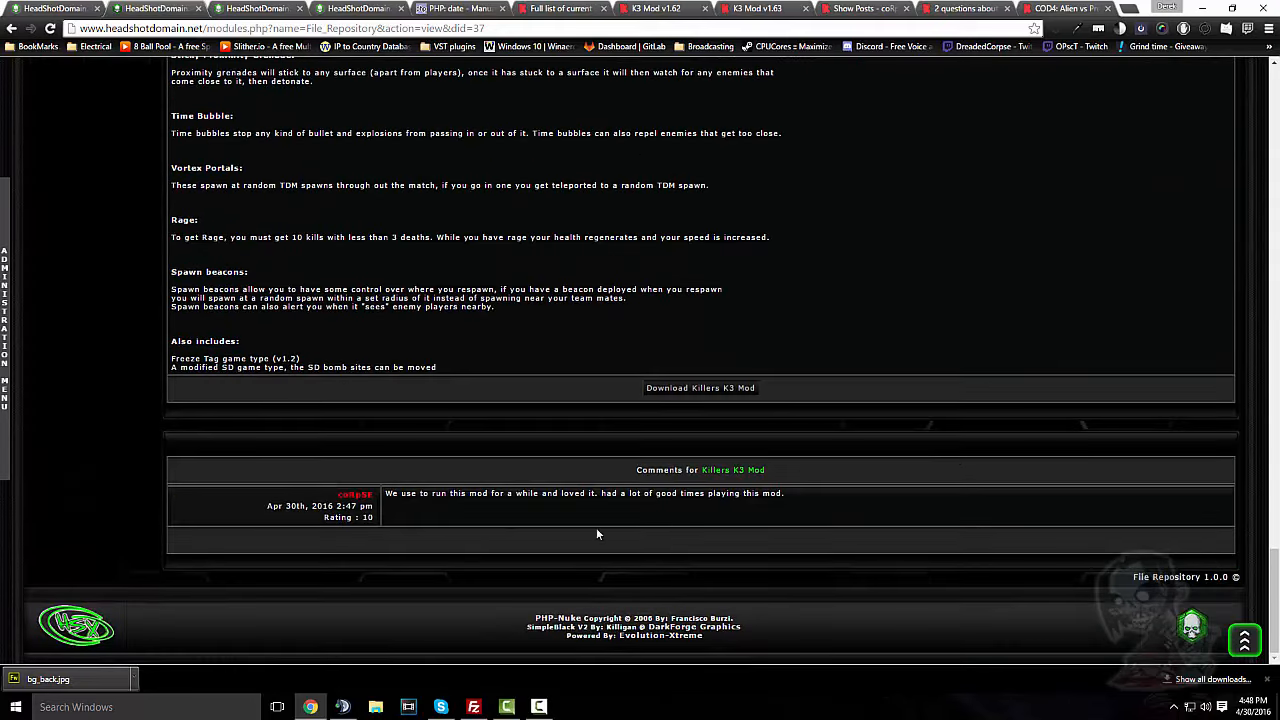
scroll(700, 560, up, 20)
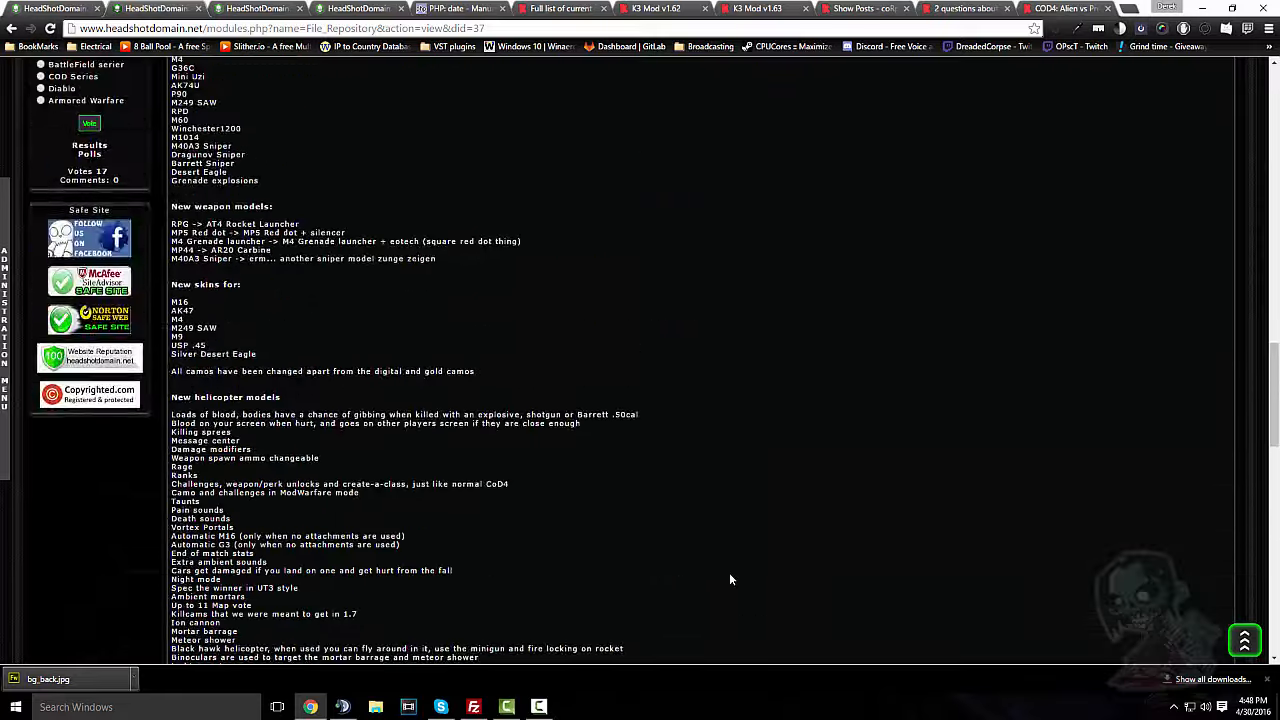
scroll(722, 577, down, 3)
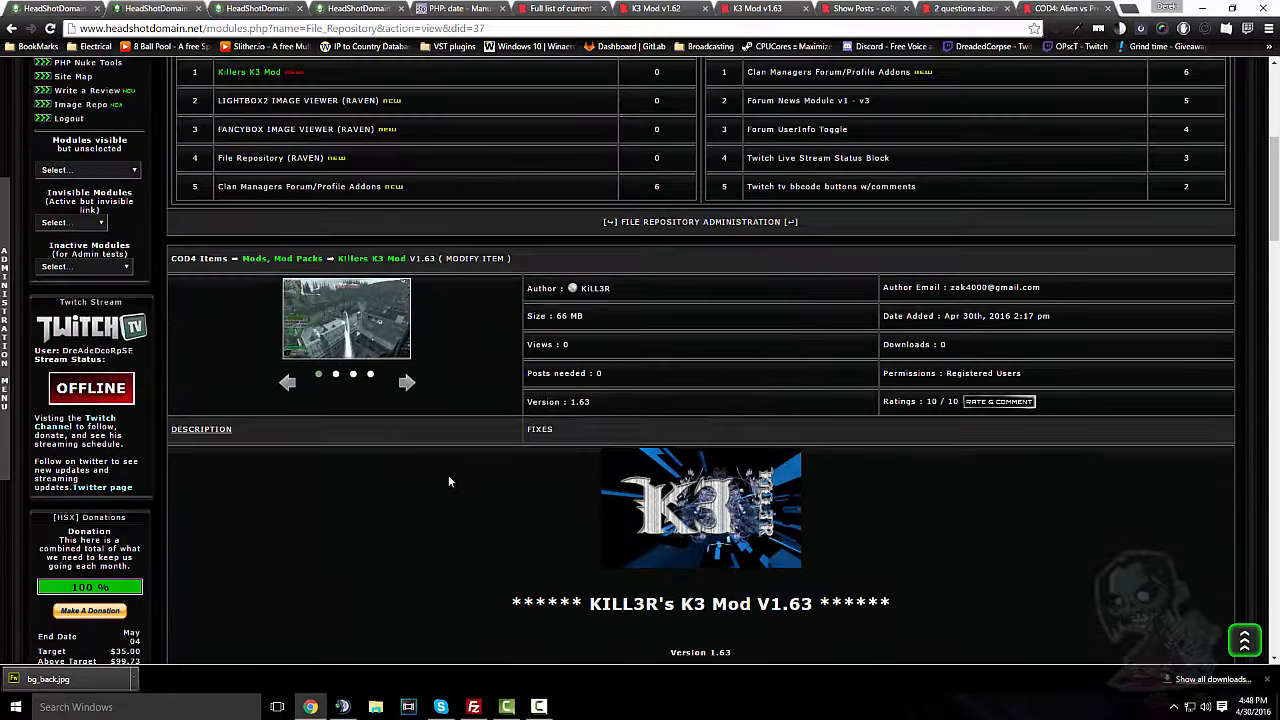
Browse the Killers K3 Mod screenshots in the thumbnail slider and the enlarged image viewer, and close the viewer
click(405, 388)
click(405, 386)
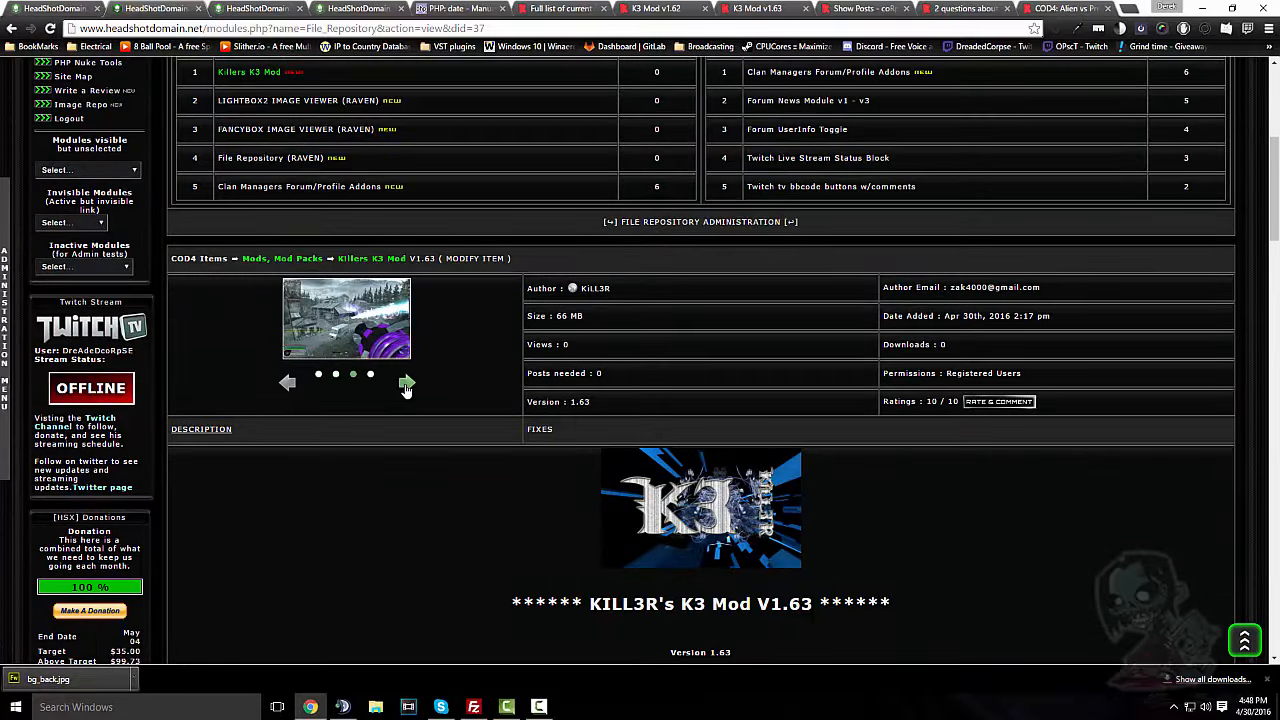
click(335, 373)
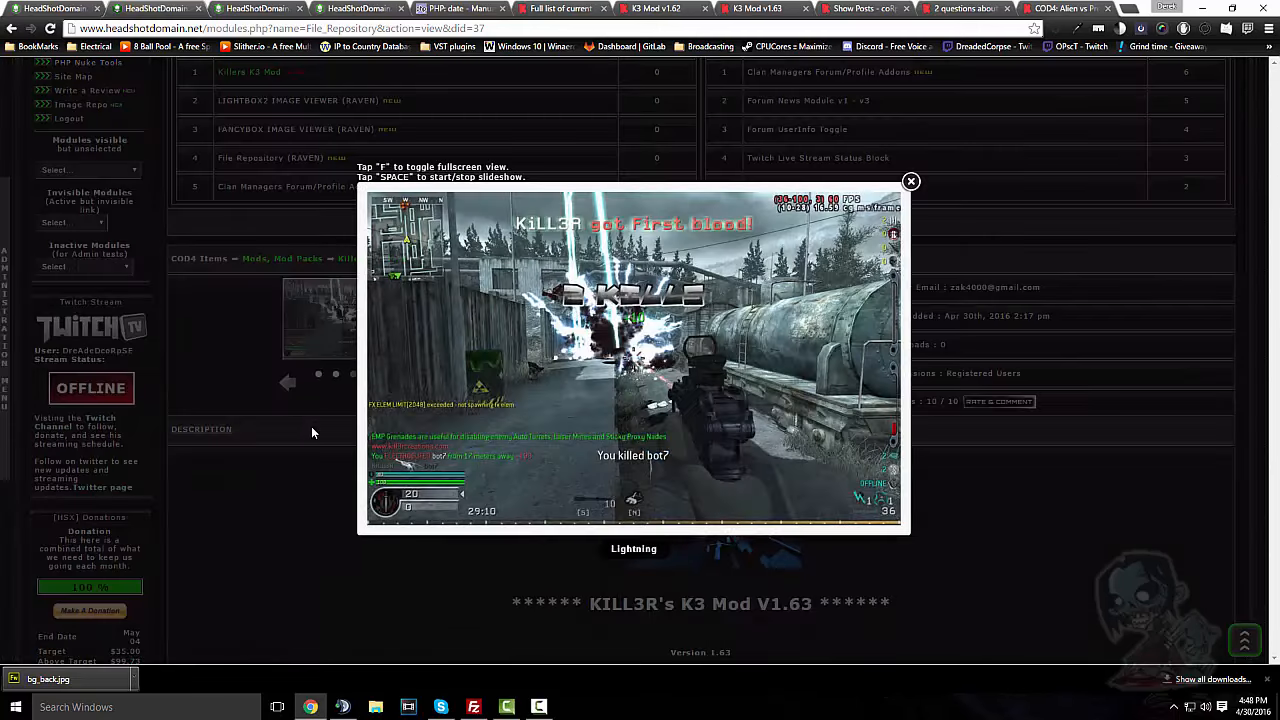
click(877, 365)
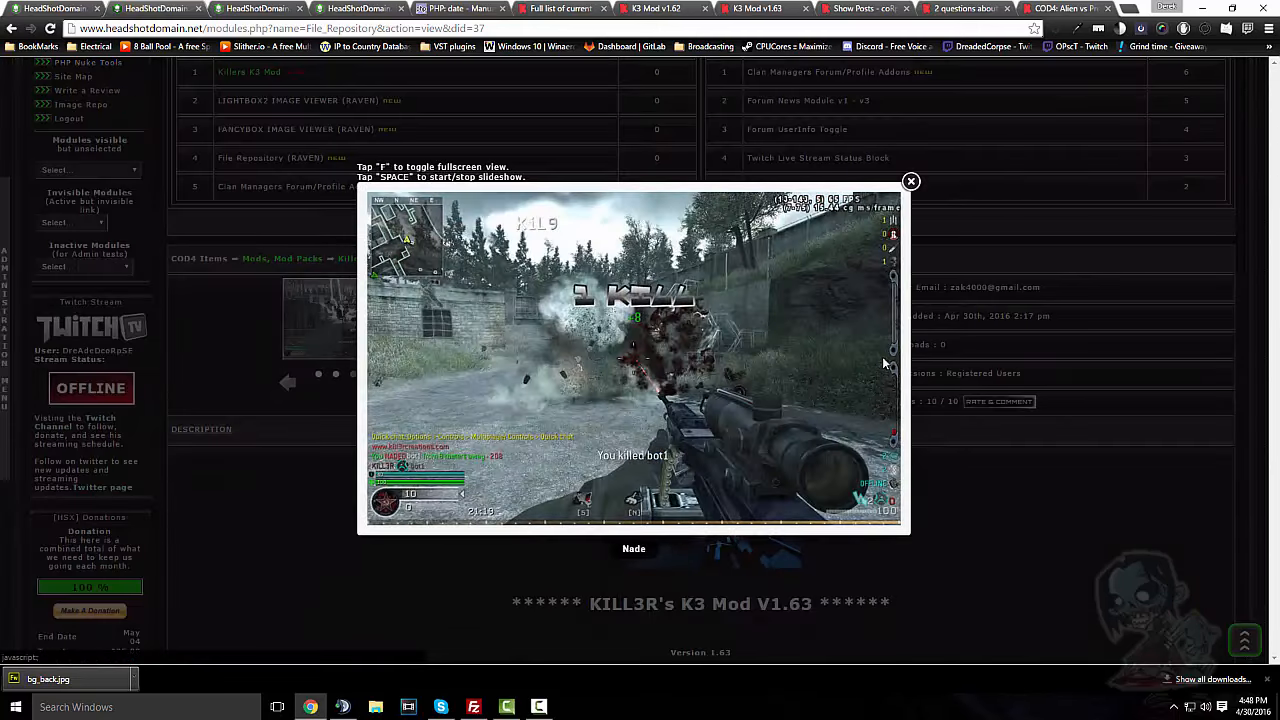
click(385, 358)
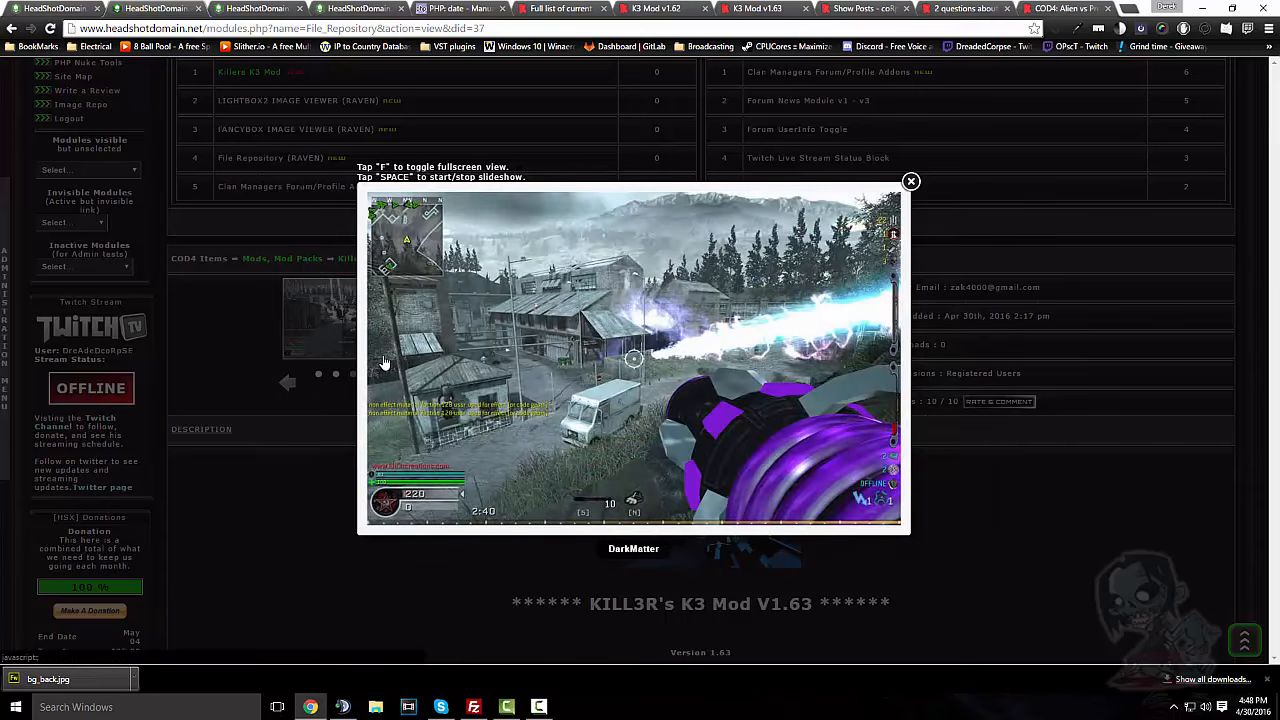
click(385, 363)
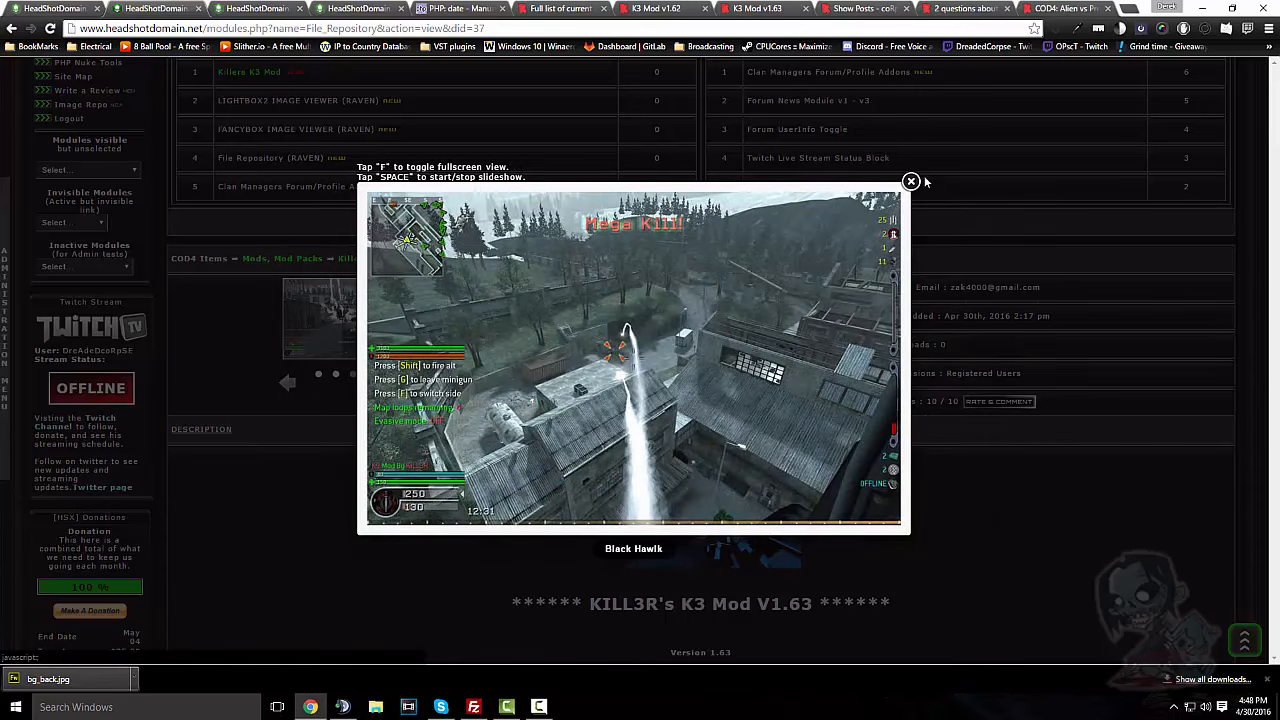
click(910, 182)
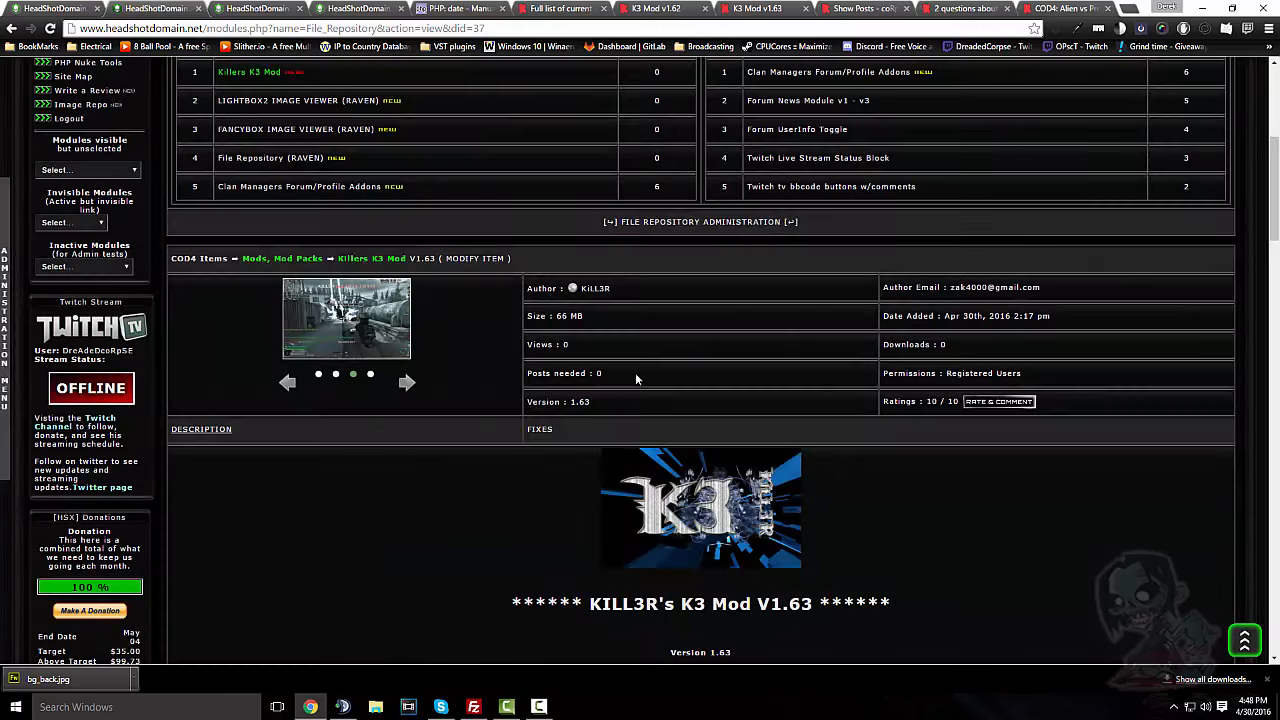
Open the Add a File form in the File Repository administration and look over its file, screenshot, Description and Fixes fields
scroll(528, 446, up, 5)
scroll(528, 446, down, 2)
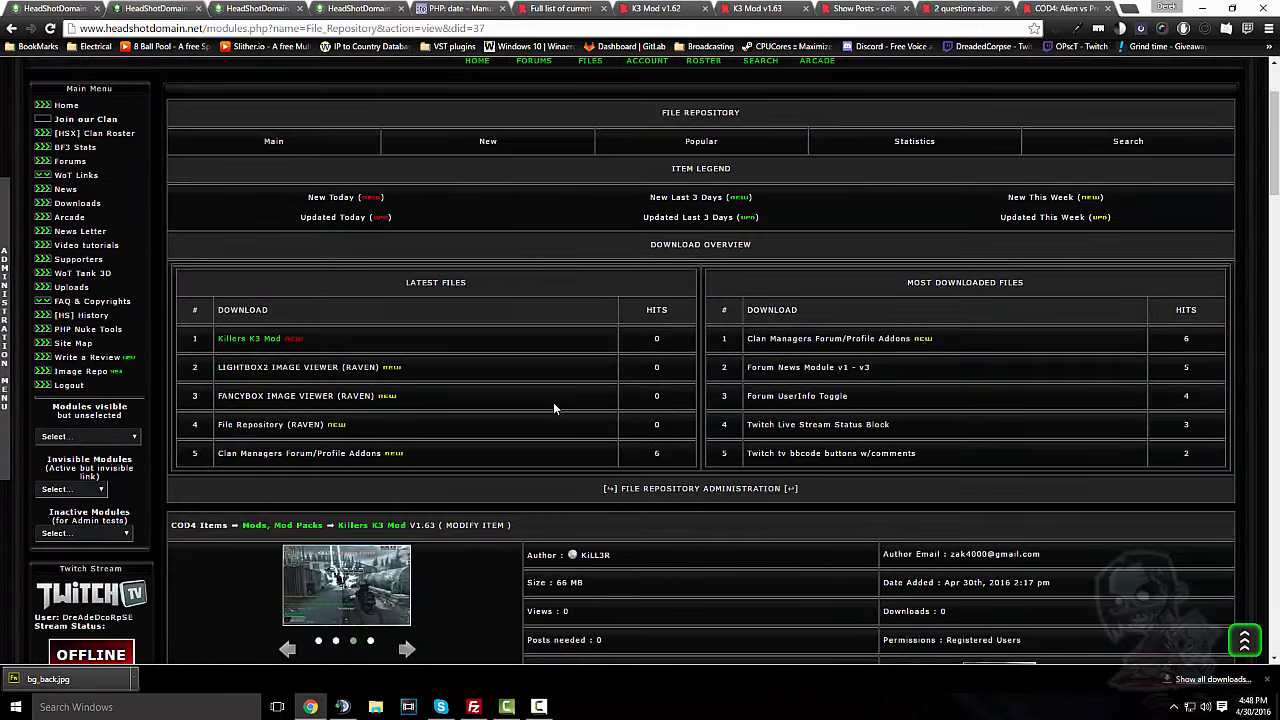
scroll(617, 402, up, 2)
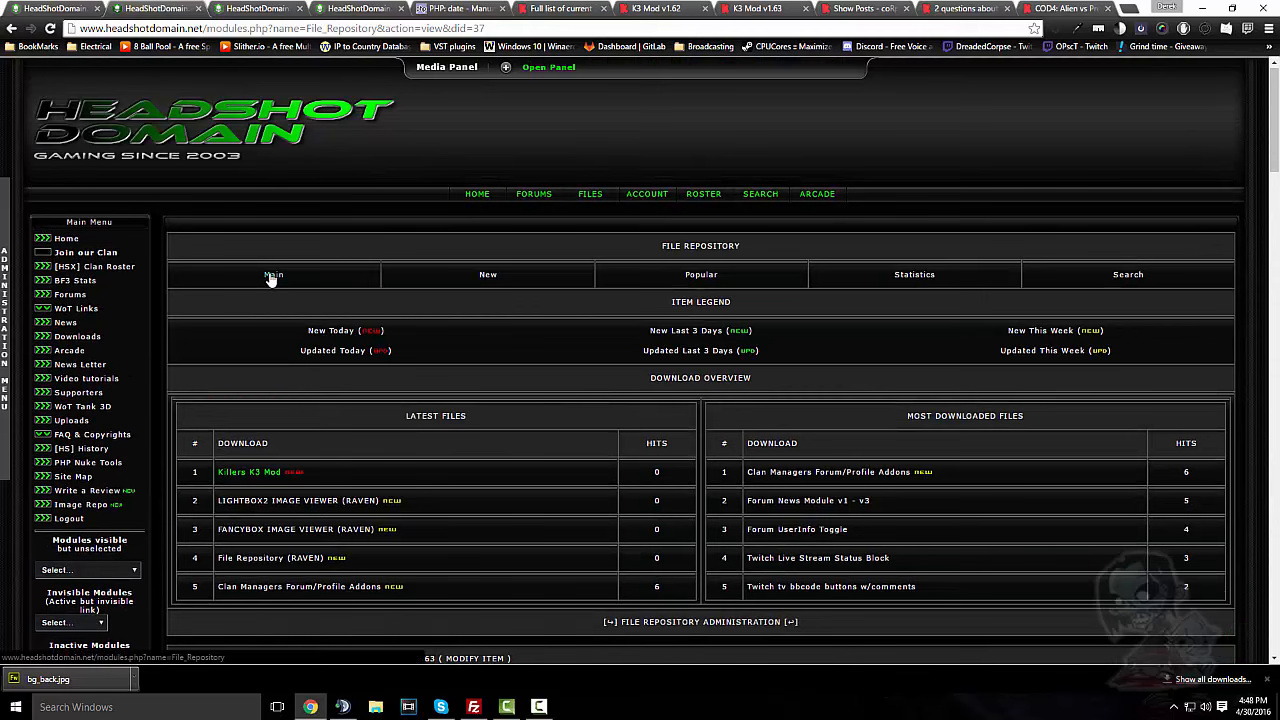
scroll(690, 395, down, 4)
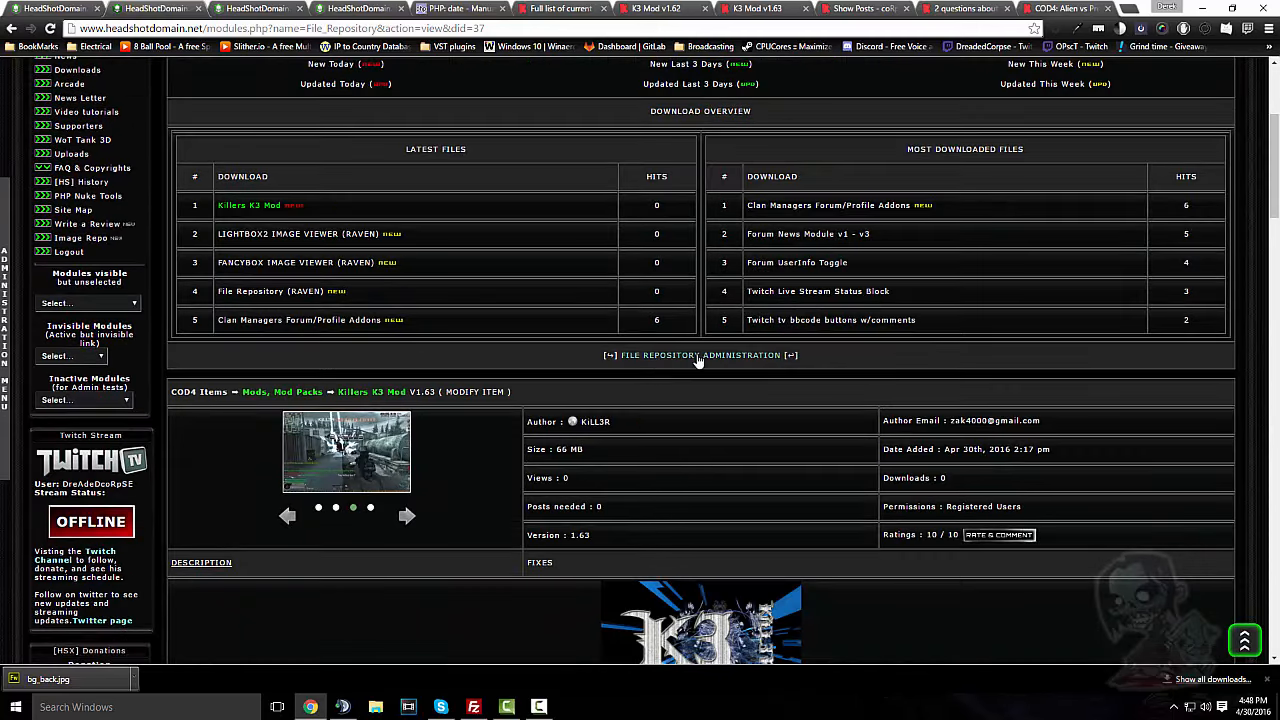
click(477, 391)
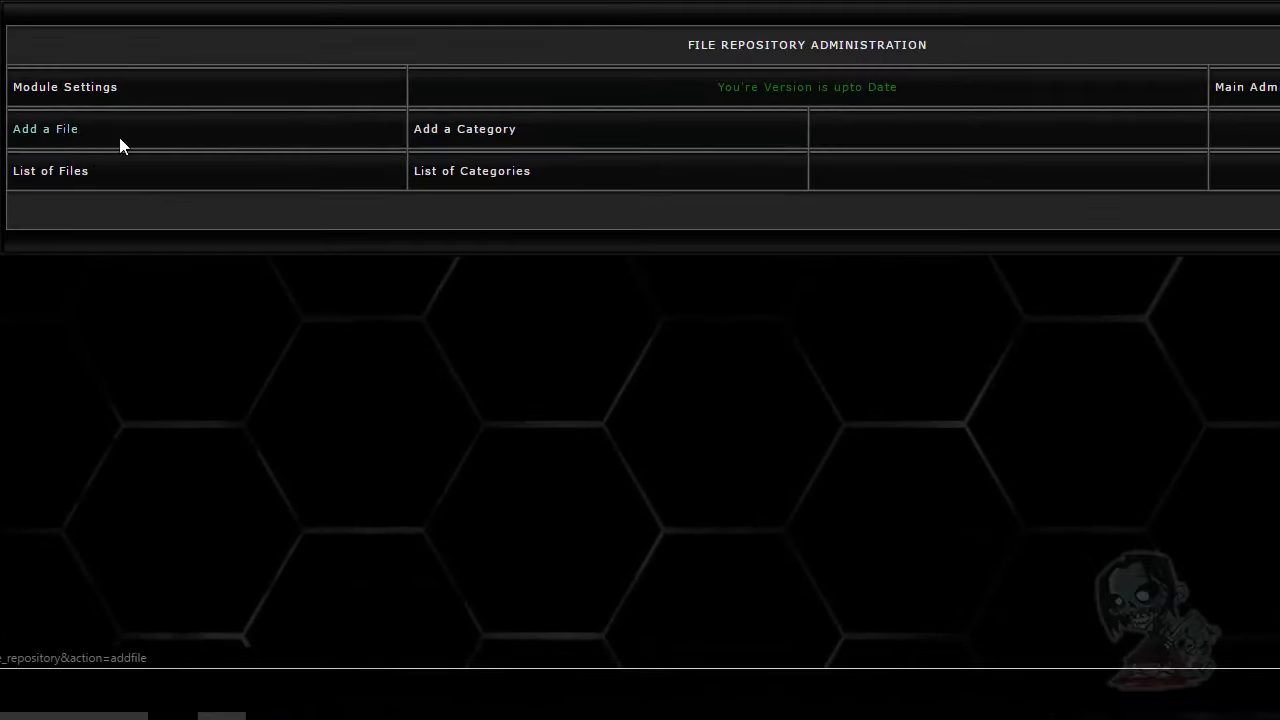
scroll(451, 234, down, 2)
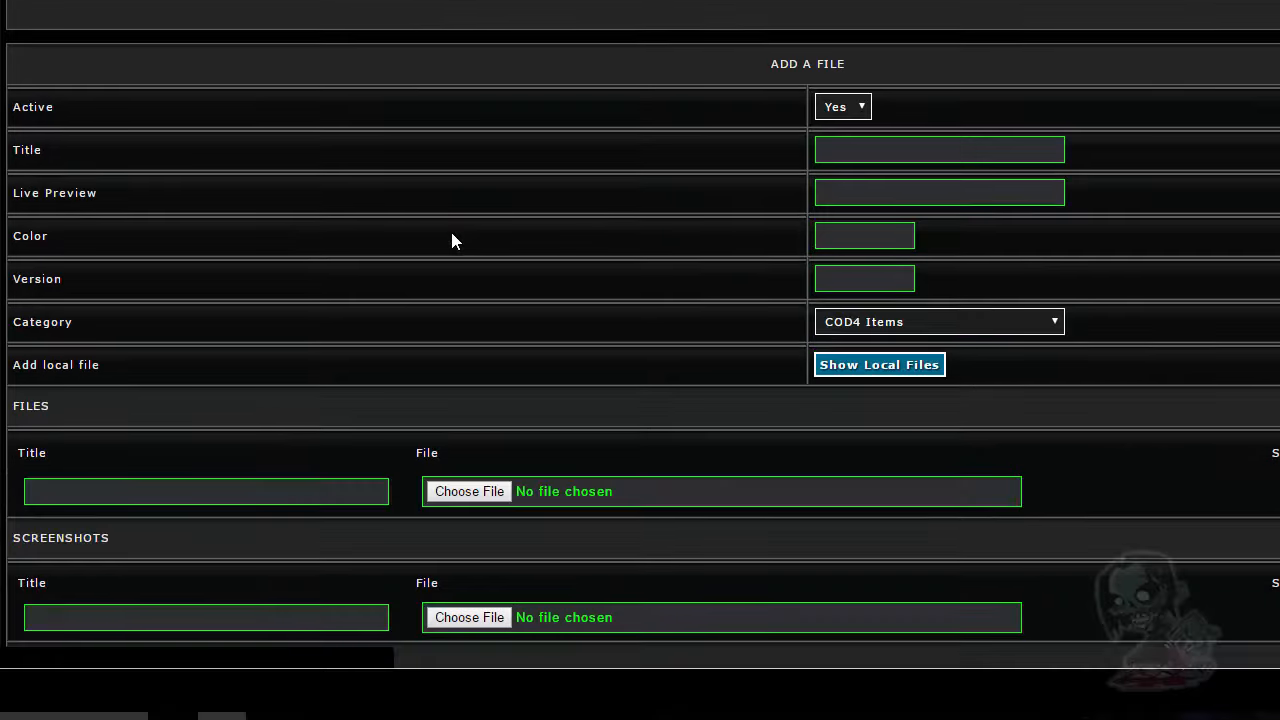
scroll(451, 234, up, 1)
scroll(451, 240, down, 5)
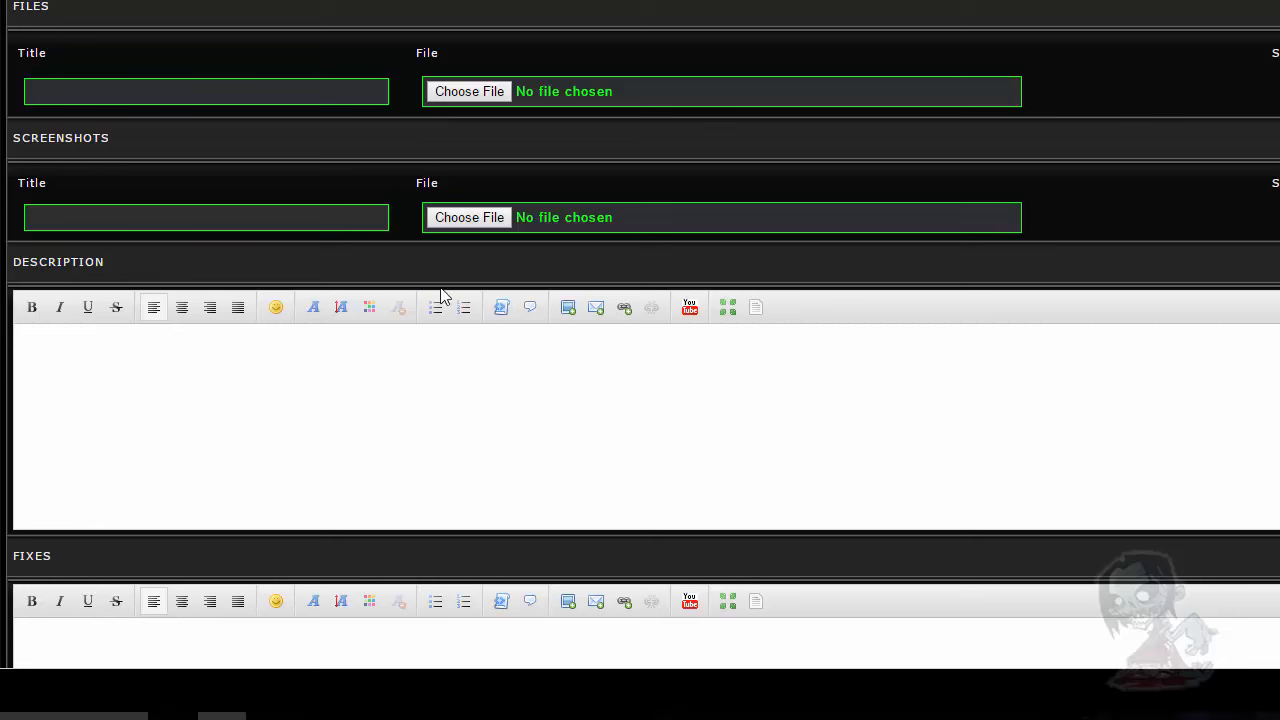
mouse_move(467, 716)
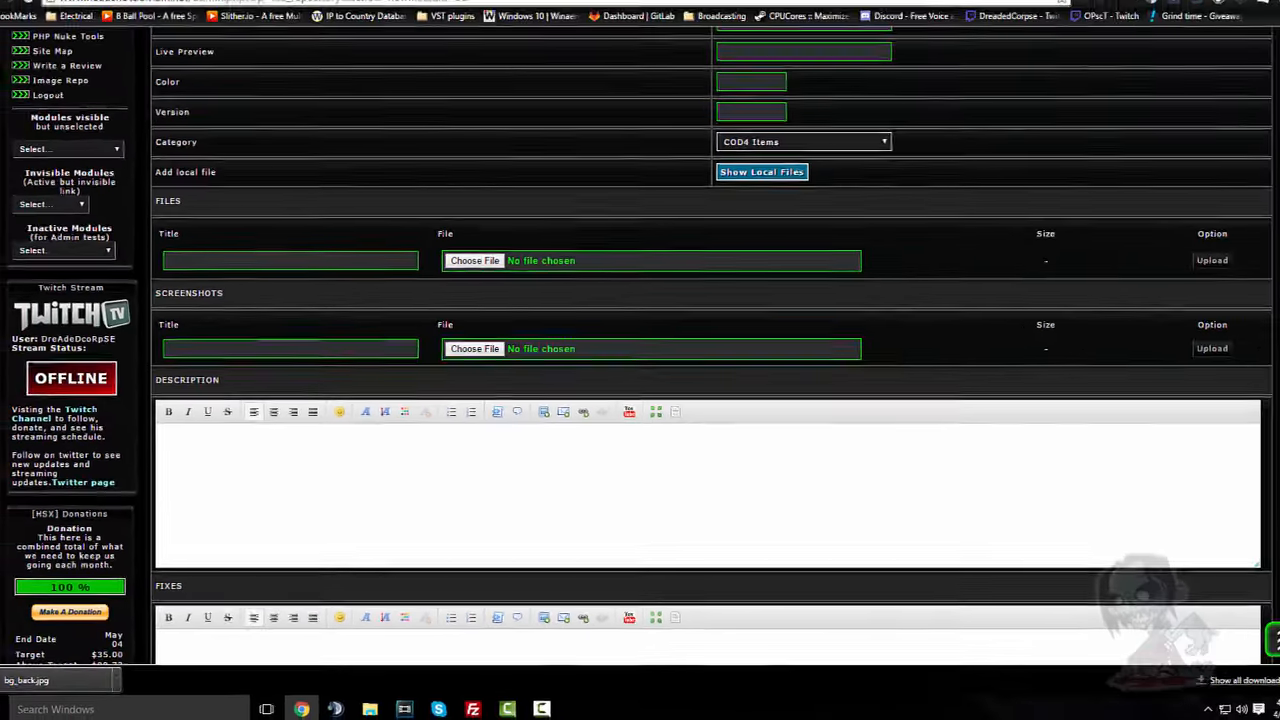
Open lonestar-modules.com in a new browser tab
key(ctrl+t)
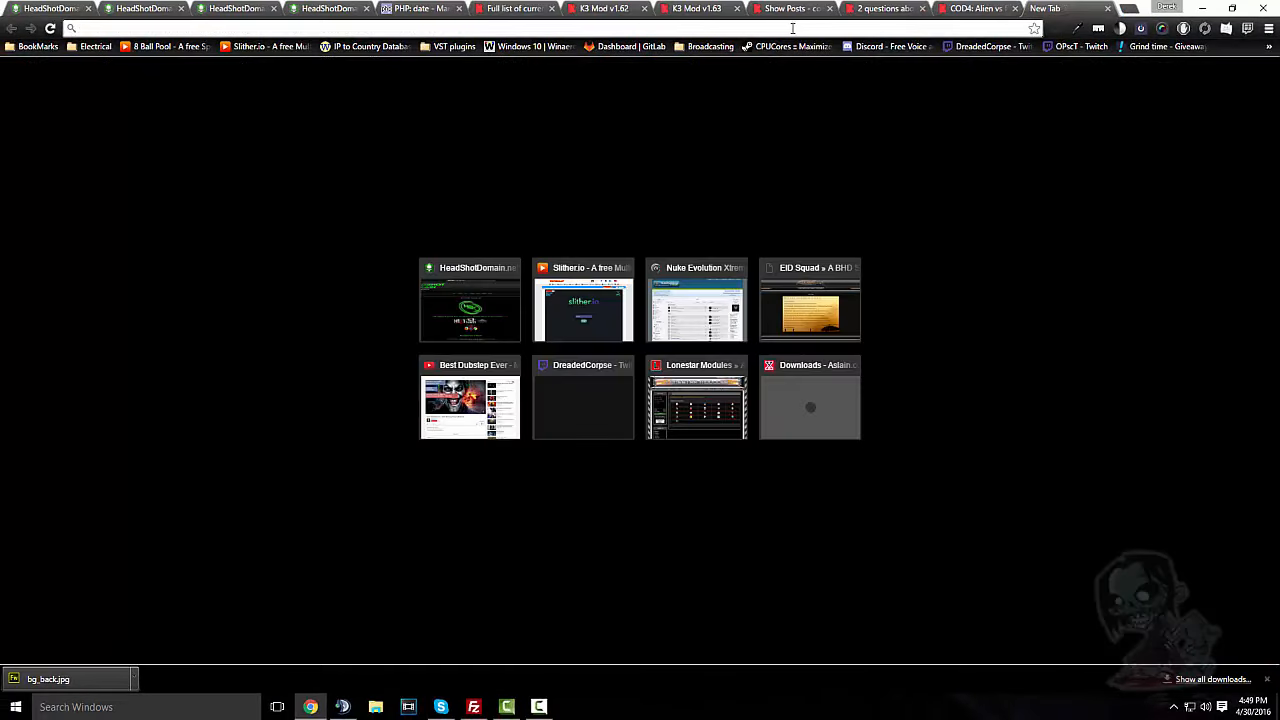
text(lonestar-modules.com)
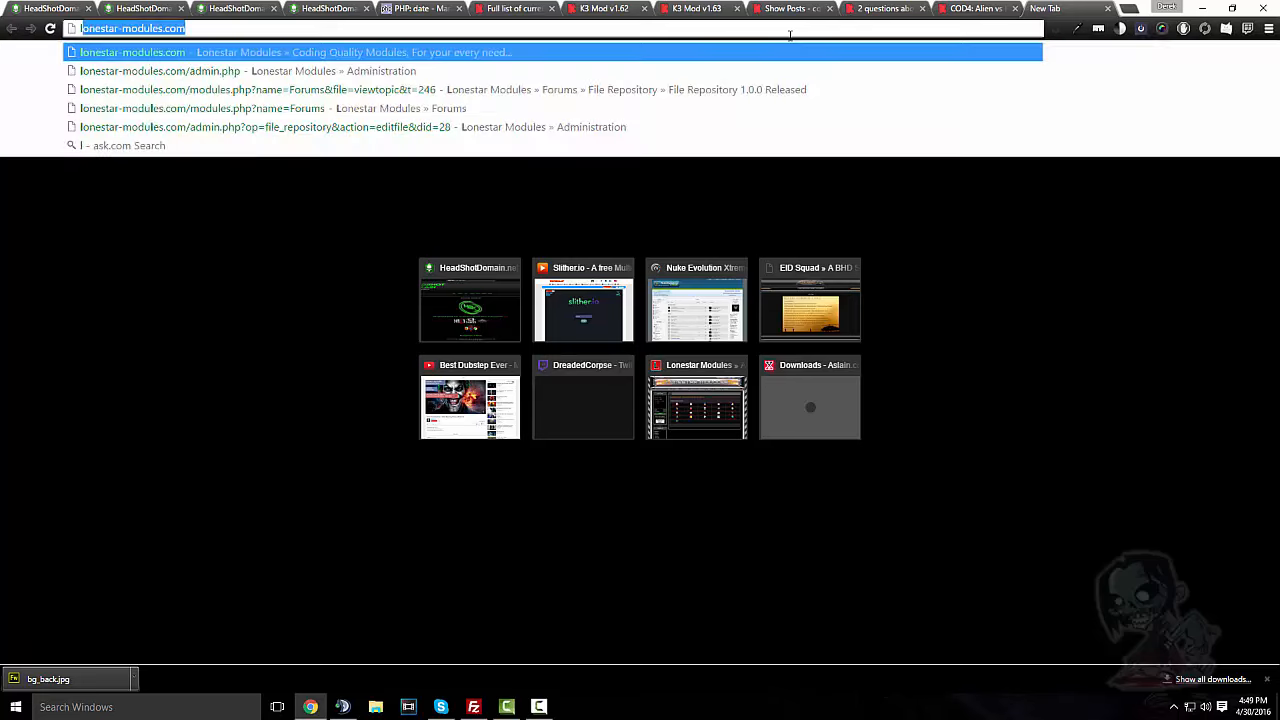
key(Return)
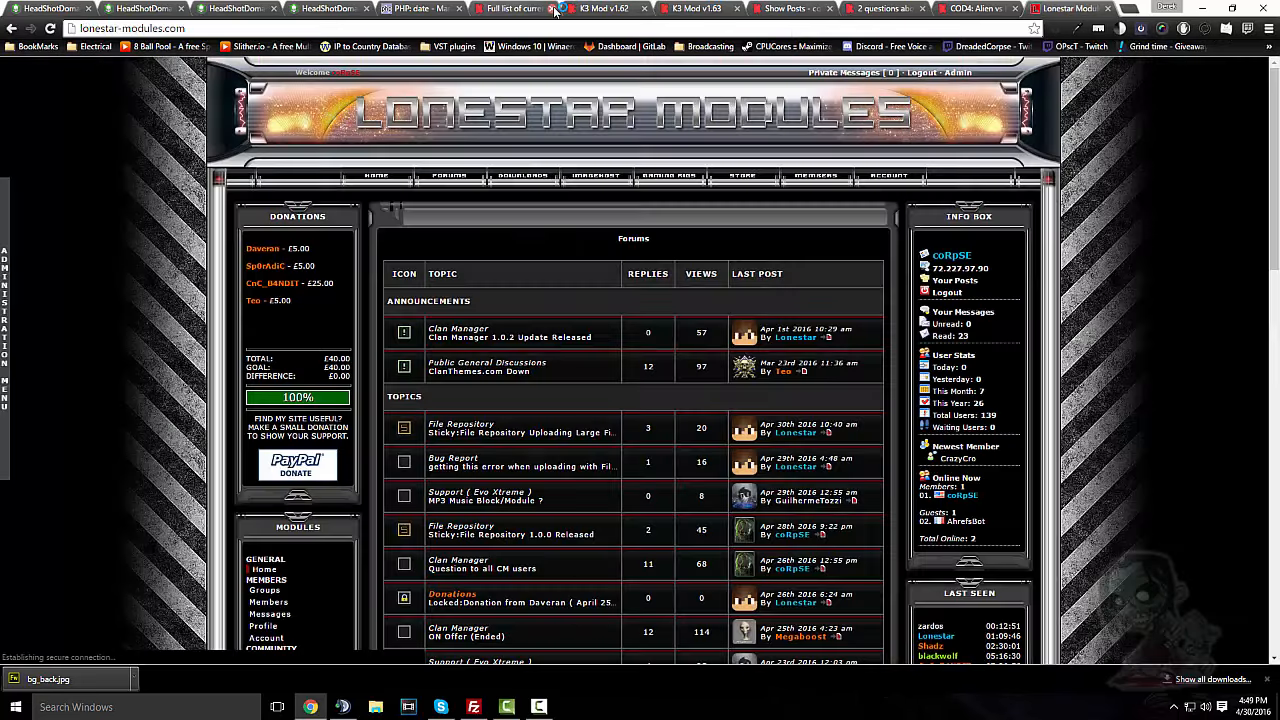
Close the browser tabs with the K3 Mod, forum post, COD4 and PHP date pages, keeping the Lonestar Modules tab open
click(553, 9)
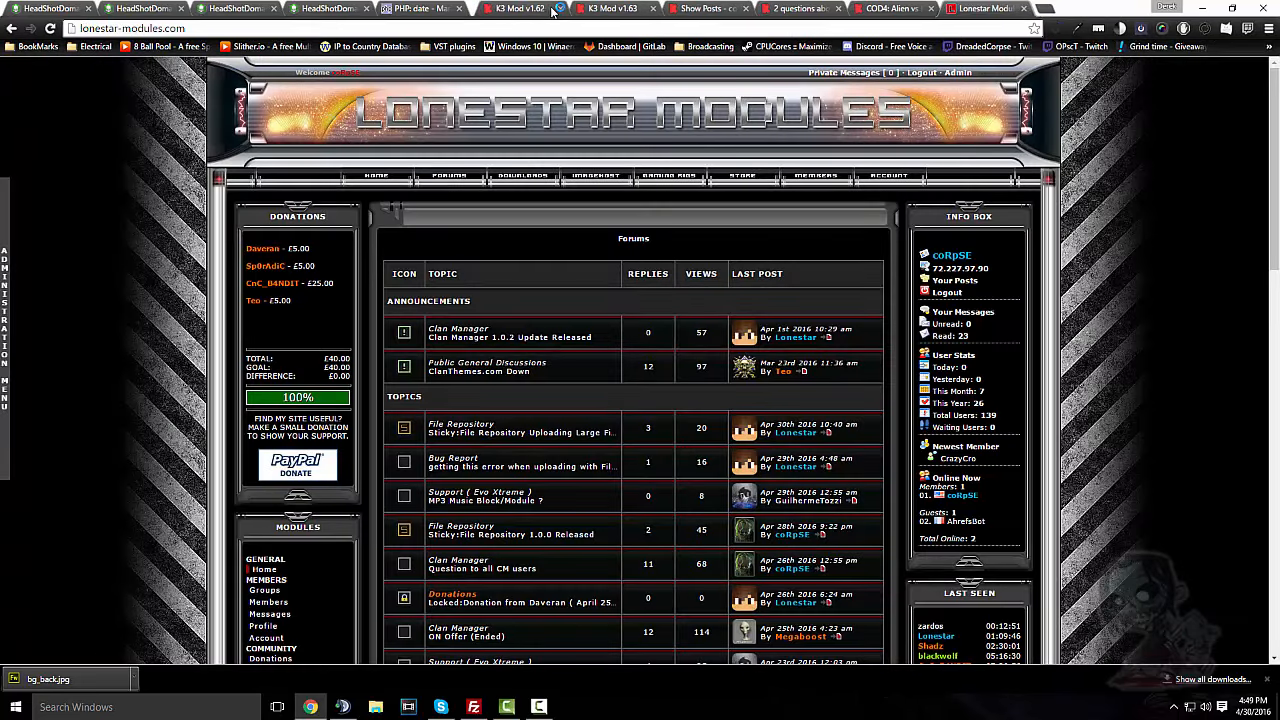
click(553, 9)
click(553, 9)
click(553, 9)
click(553, 9)
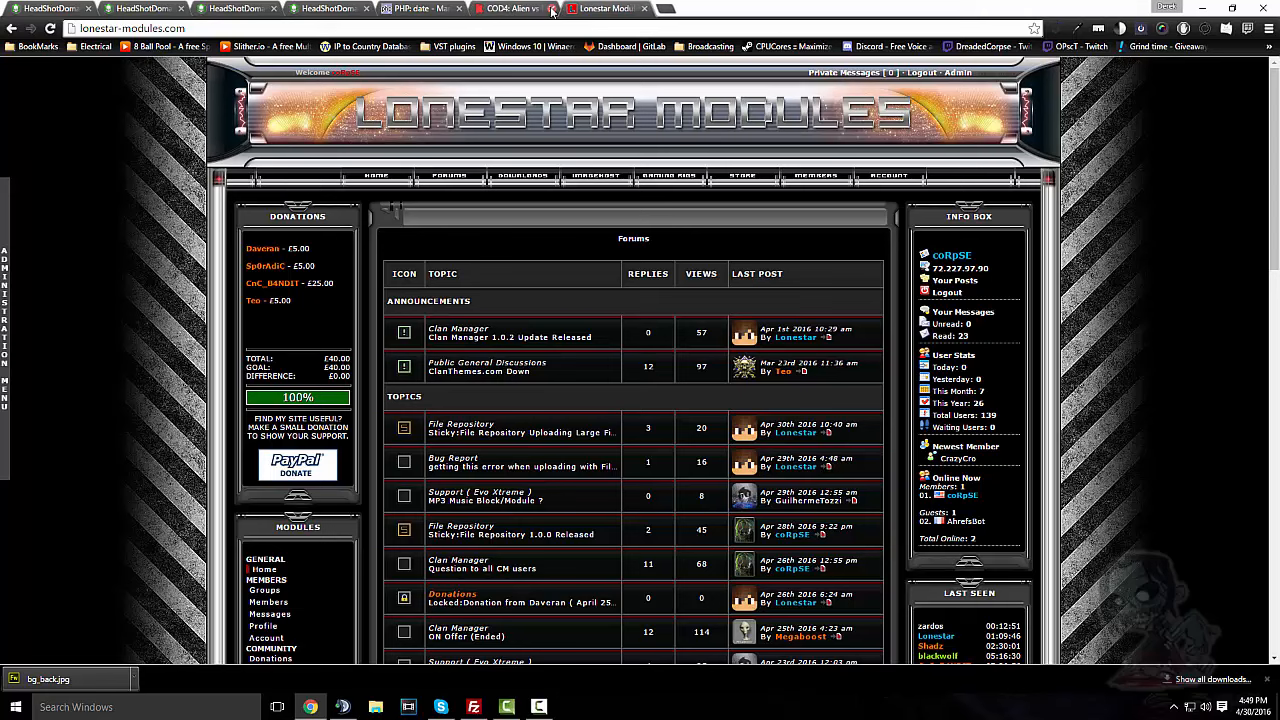
click(553, 9)
click(440, 9)
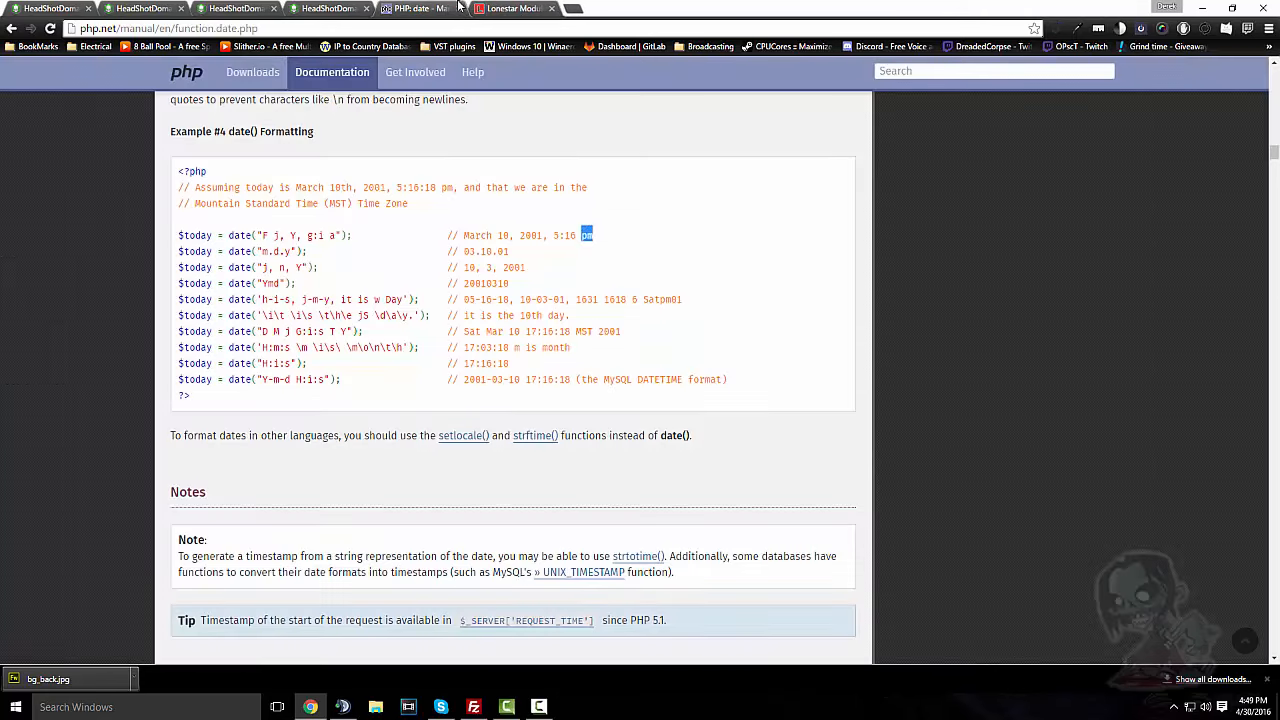
click(459, 9)
Open the forum topic on uploading large files in a new tab and the File Repository upload error report in the current tab
scroll(486, 134, down, 2)
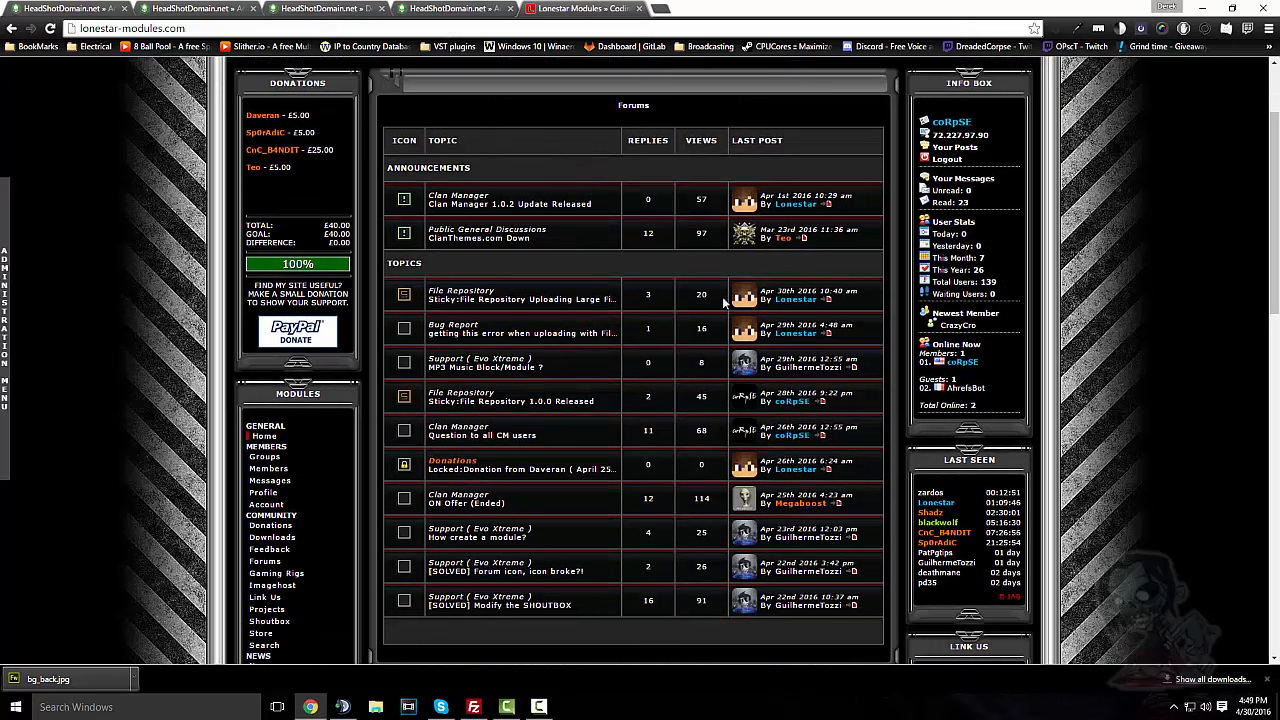
right_click(532, 307)
click(580, 316)
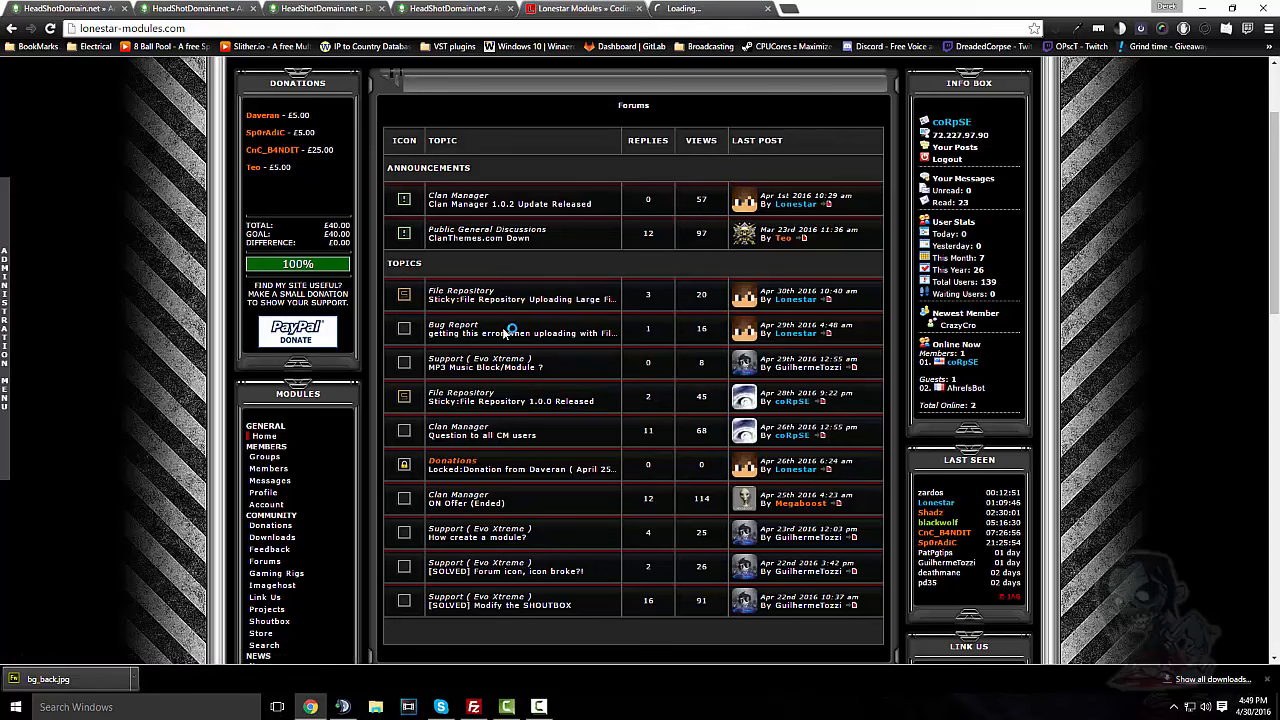
click(503, 336)
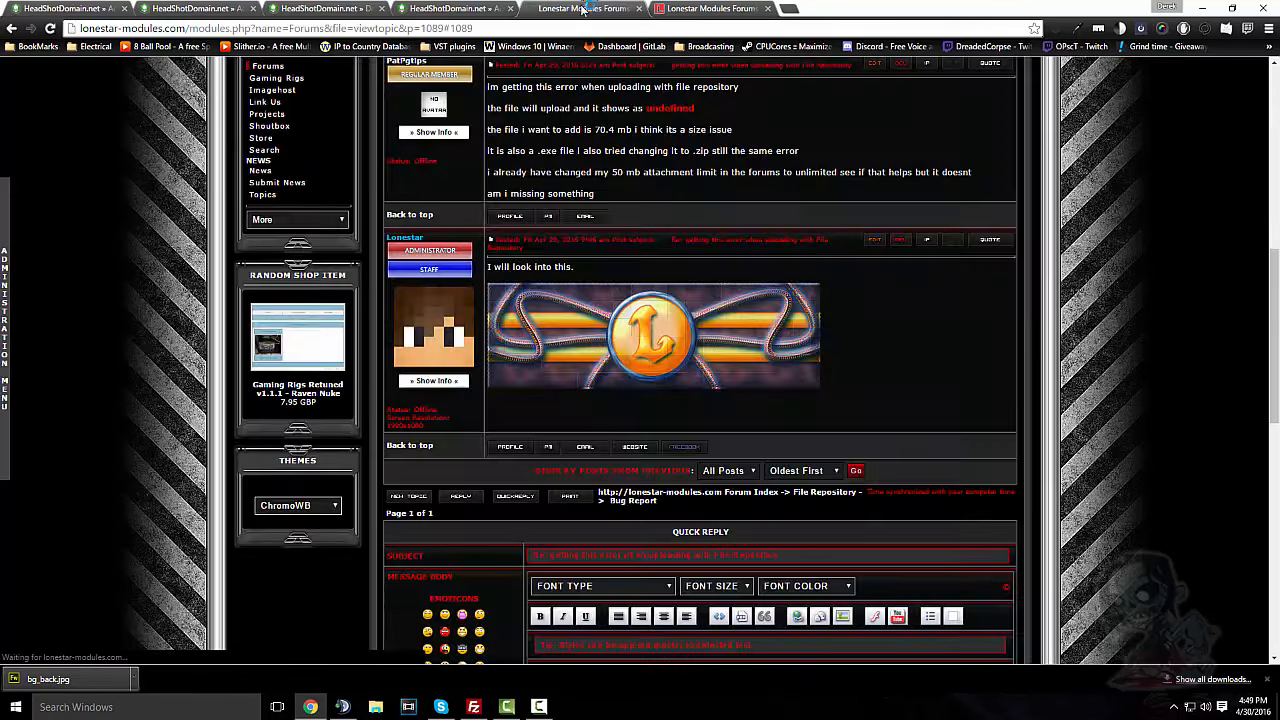
Read the upload error report, then the large-files topic explaining the post_max_size and upload_max_filesize settings
scroll(820, 157, up, 1)
scroll(754, 175, down, 3)
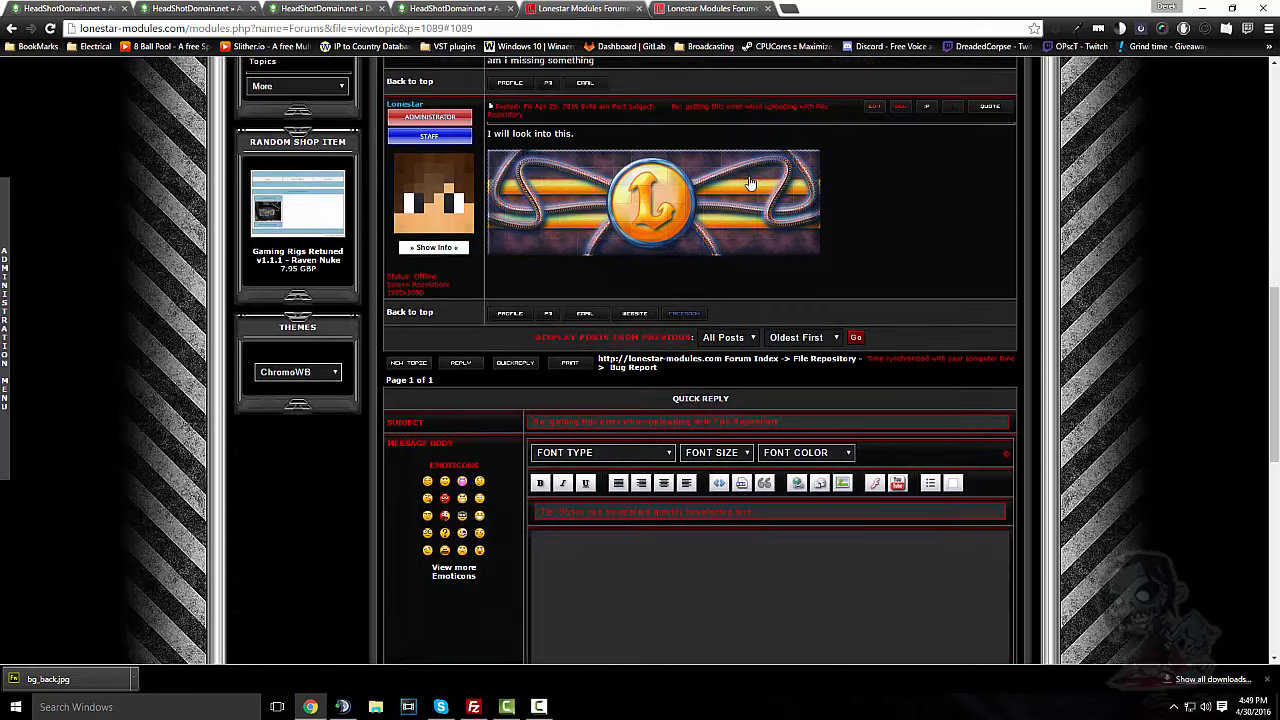
scroll(758, 181, up, 6)
scroll(600, 220, down, 2)
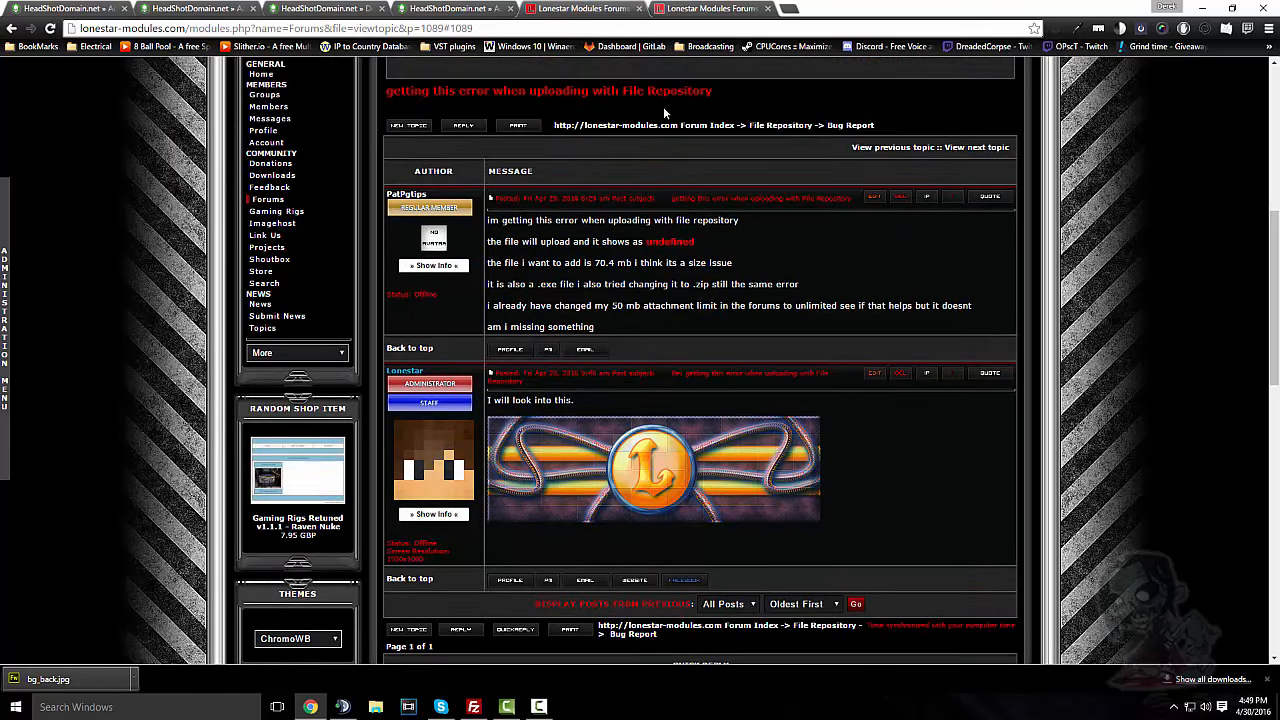
click(706, 6)
scroll(740, 276, up, 1)
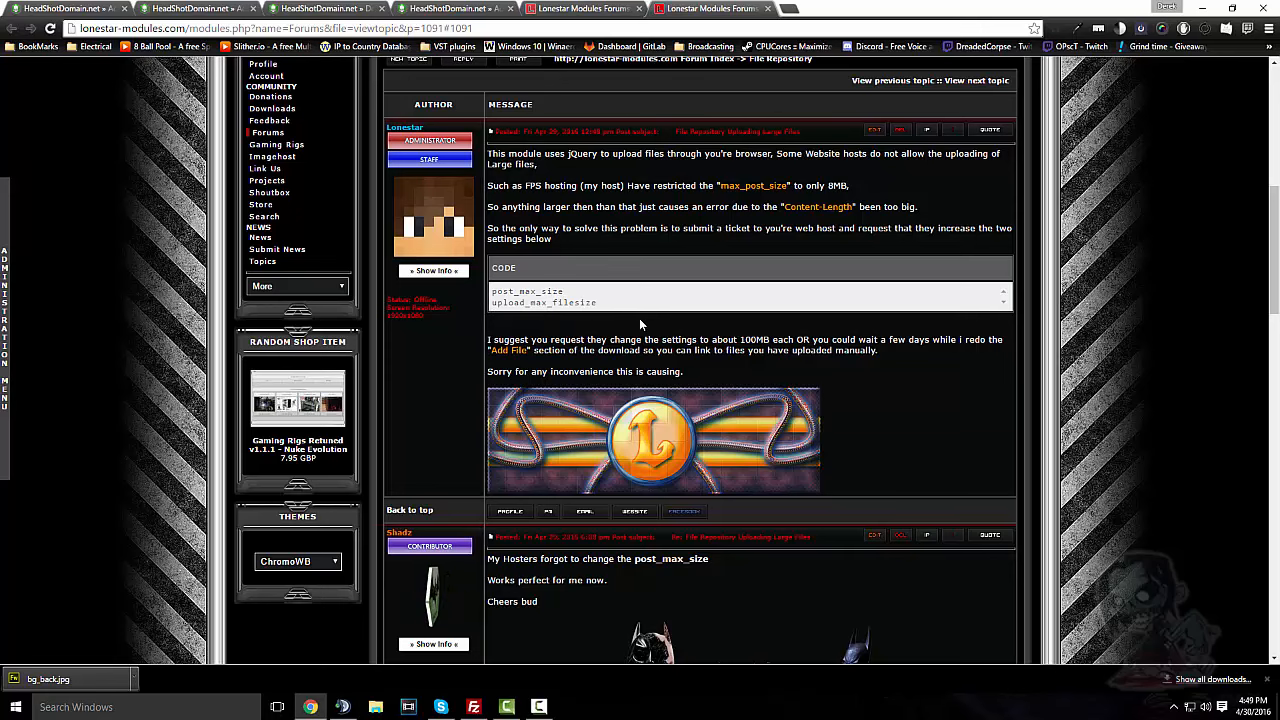
scroll(639, 318, down, 3)
Switch to FileZilla and go up from the File_Repository screenshots folder to the remote public_html folder
click(474, 707)
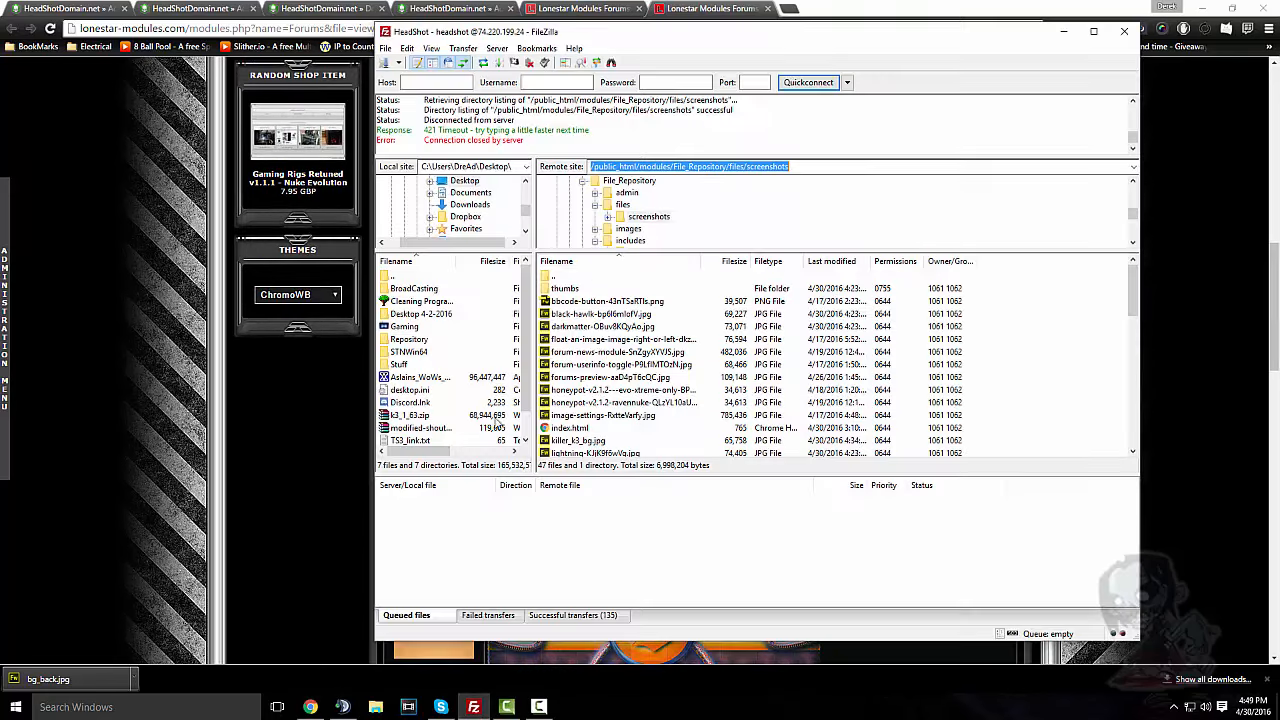
double_click(567, 277)
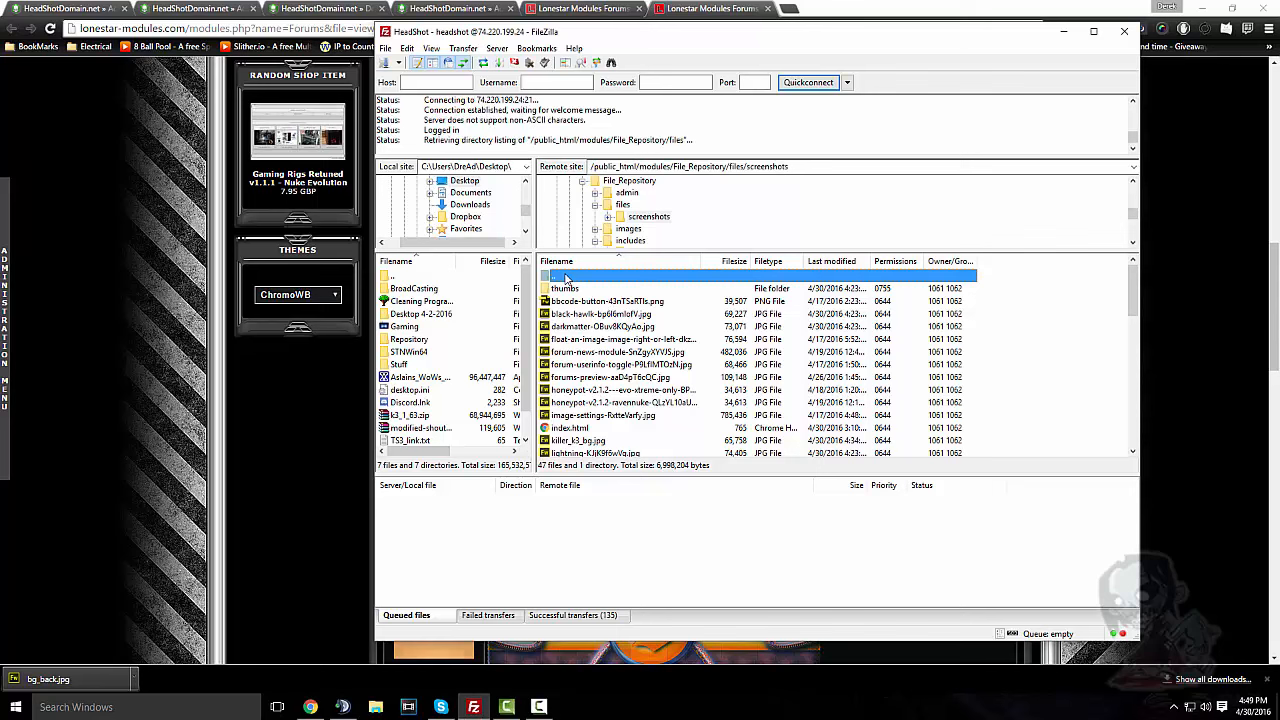
double_click(566, 277)
double_click(566, 277)
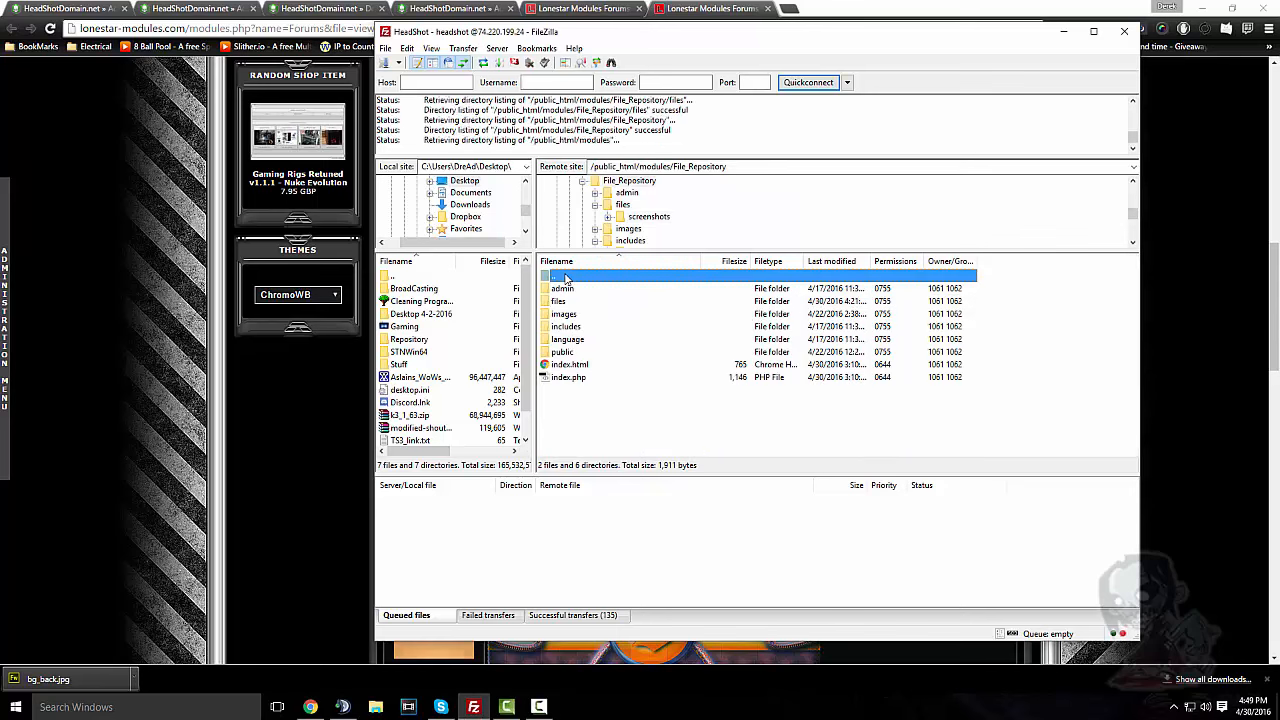
scroll(566, 279, up, 2)
double_click(566, 278)
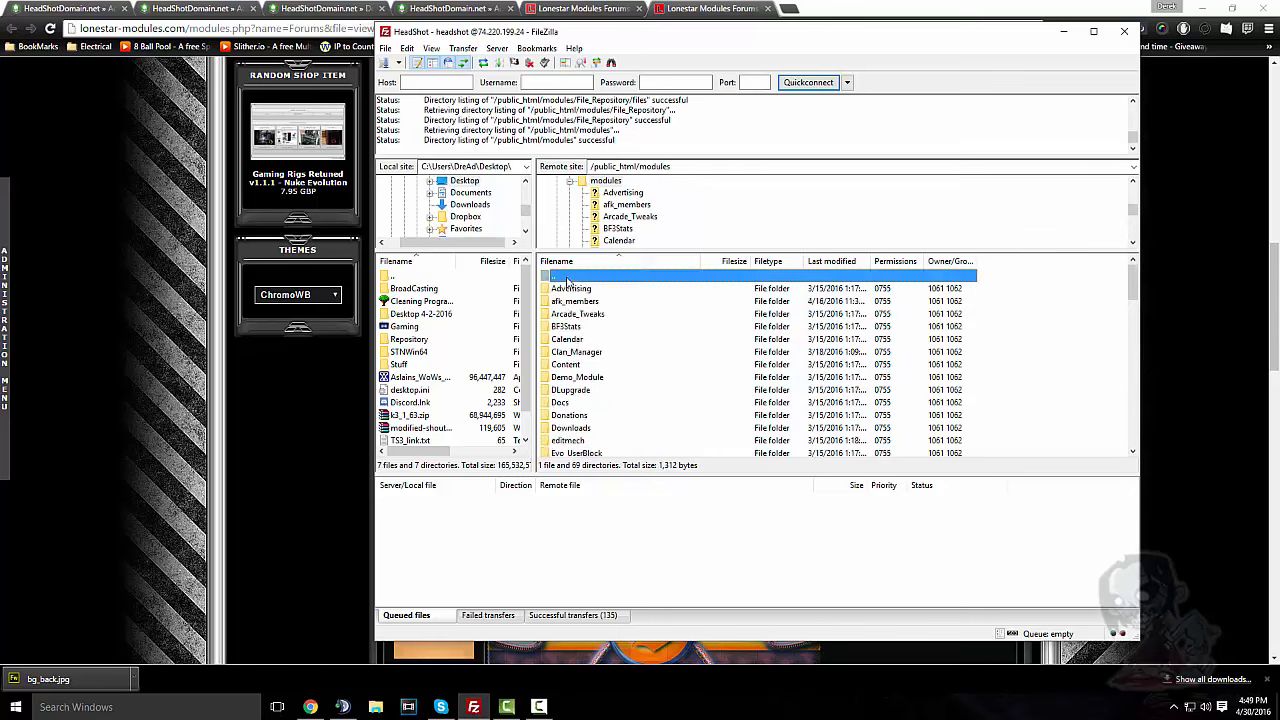
Find php.ini in the remote public_html folder and open it for viewing in Dreamweaver
scroll(569, 286, down, 7)
scroll(569, 288, down, 9)
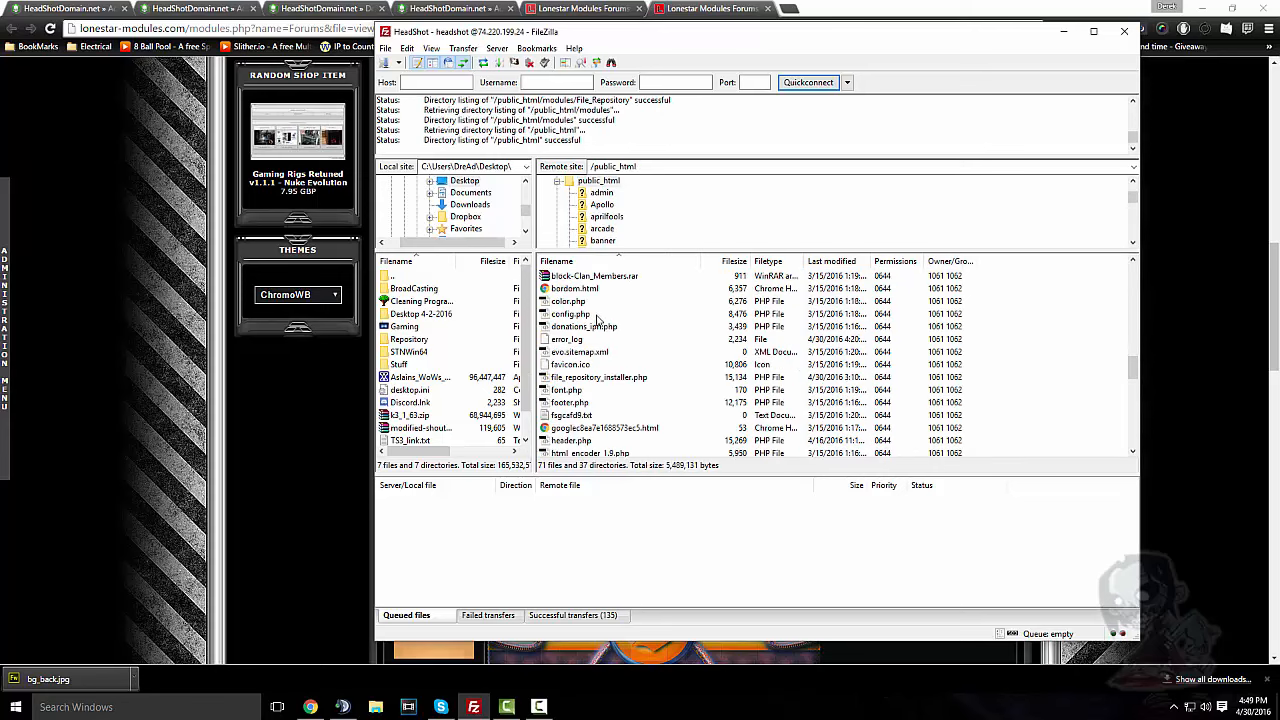
scroll(591, 325, down, 3)
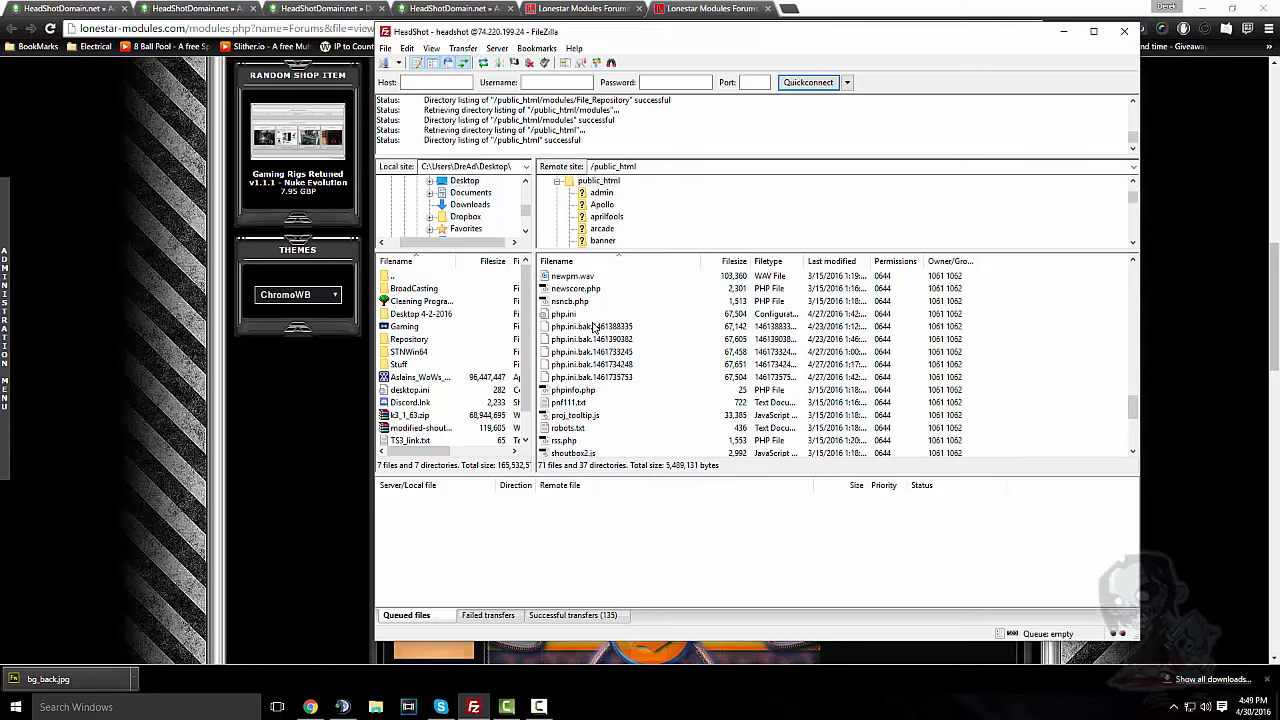
right_click(572, 313)
click(628, 351)
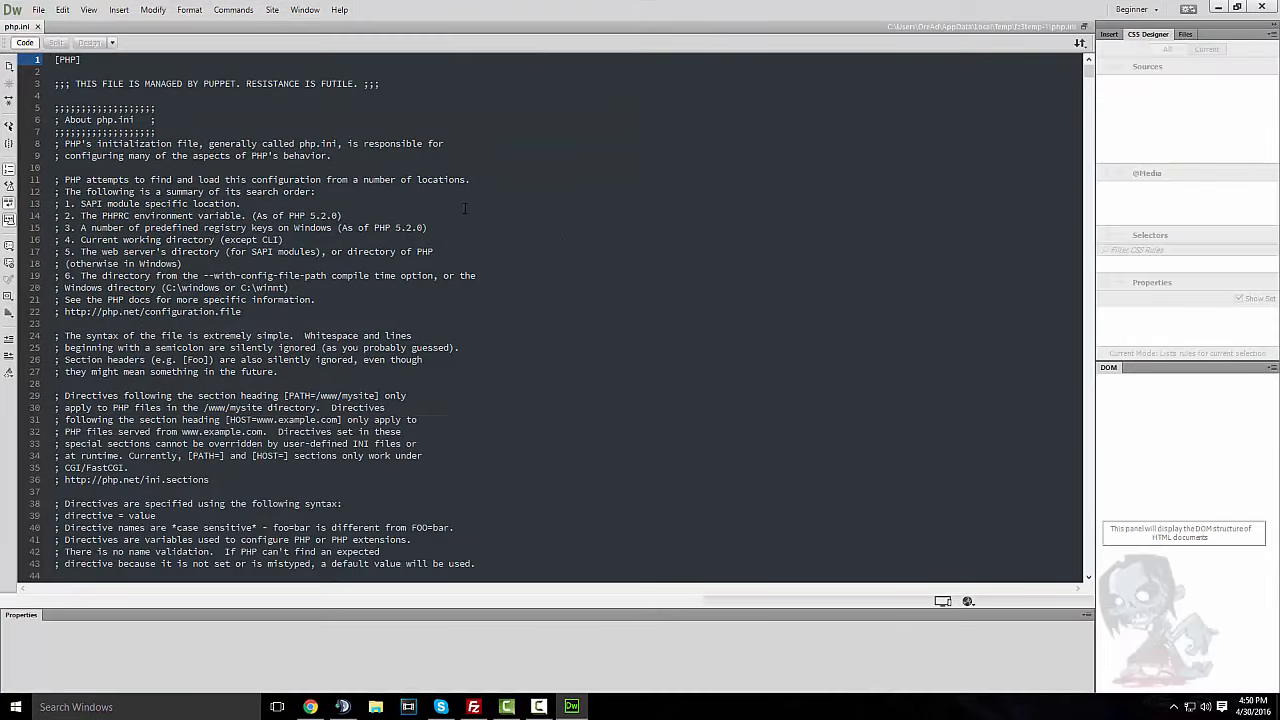
Search php.ini for "uploads_max", correct the search text to "upload_max", search again and close the search dialog
click(620, 219)
key(ctrl+f)
text(up)
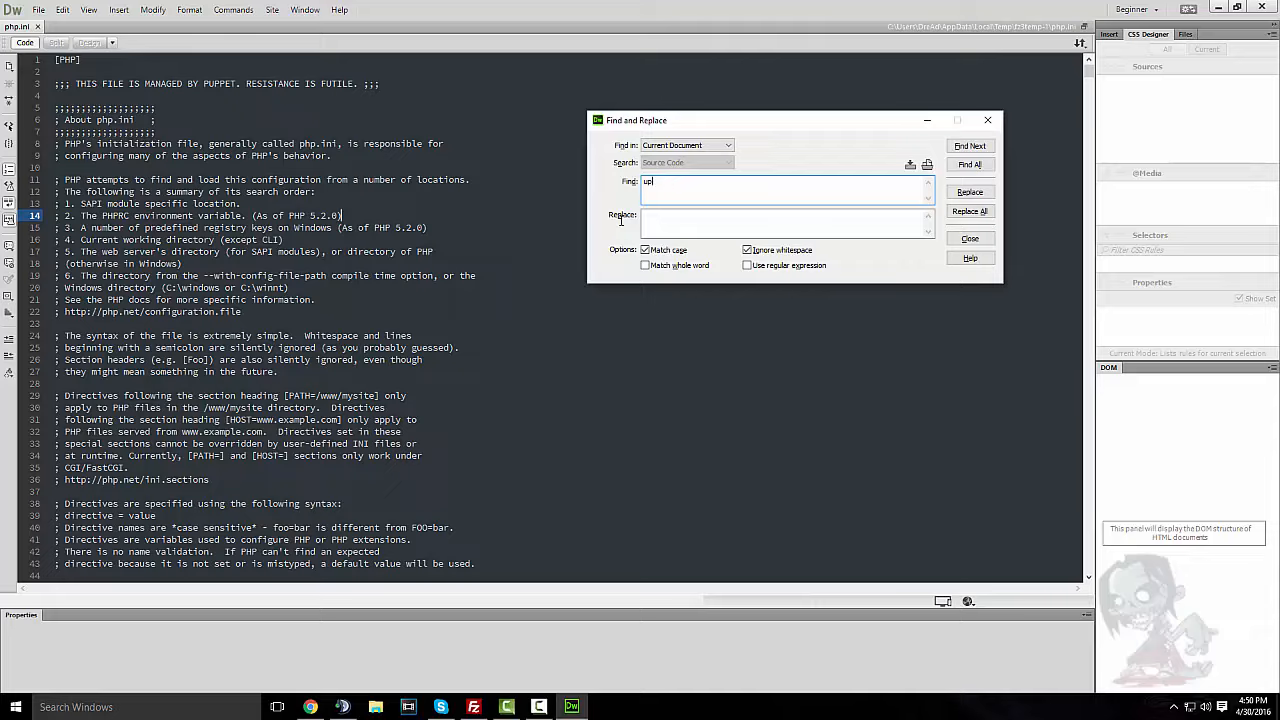
text(loads_max)
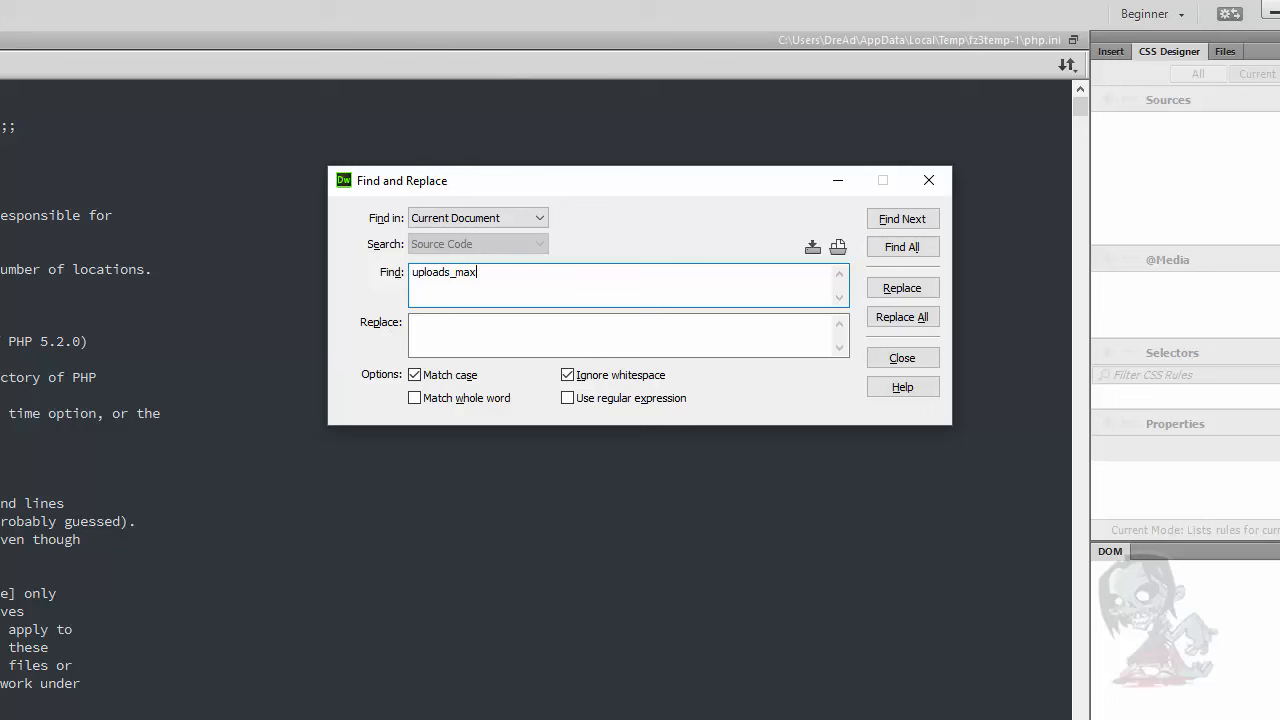
key(Return)
click(474, 272)
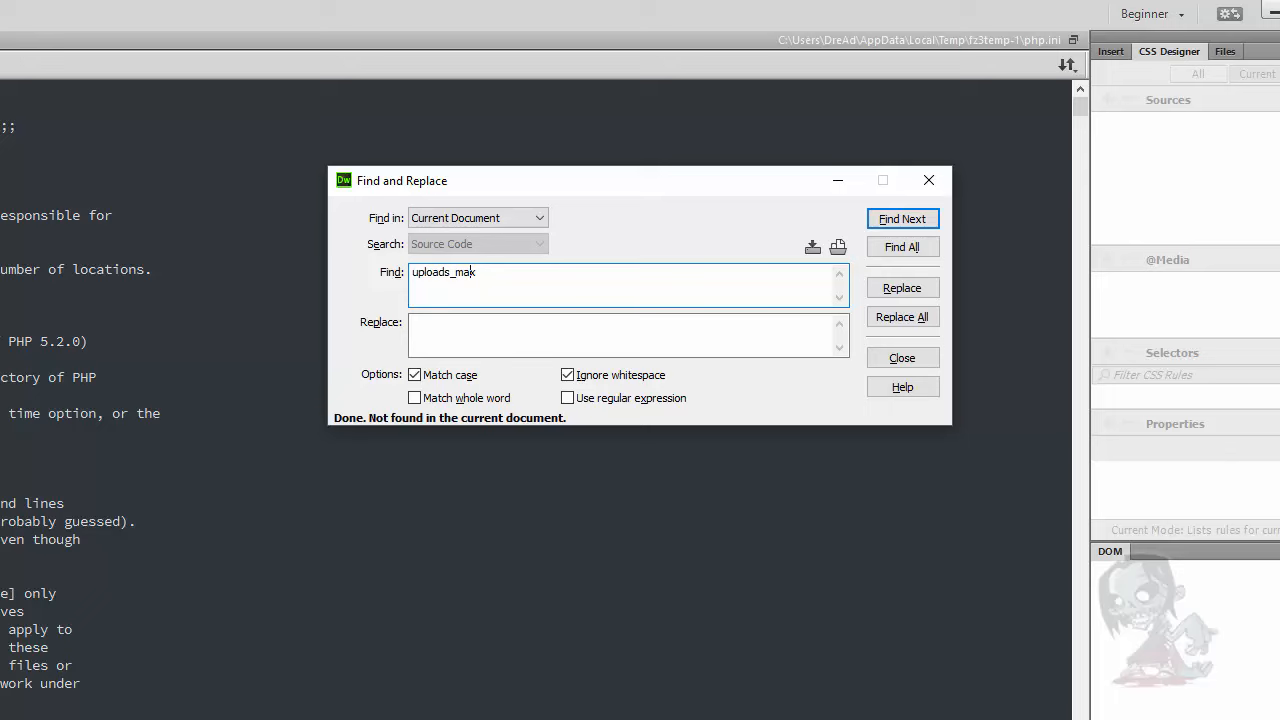
key(BackSpace)
key(Return)
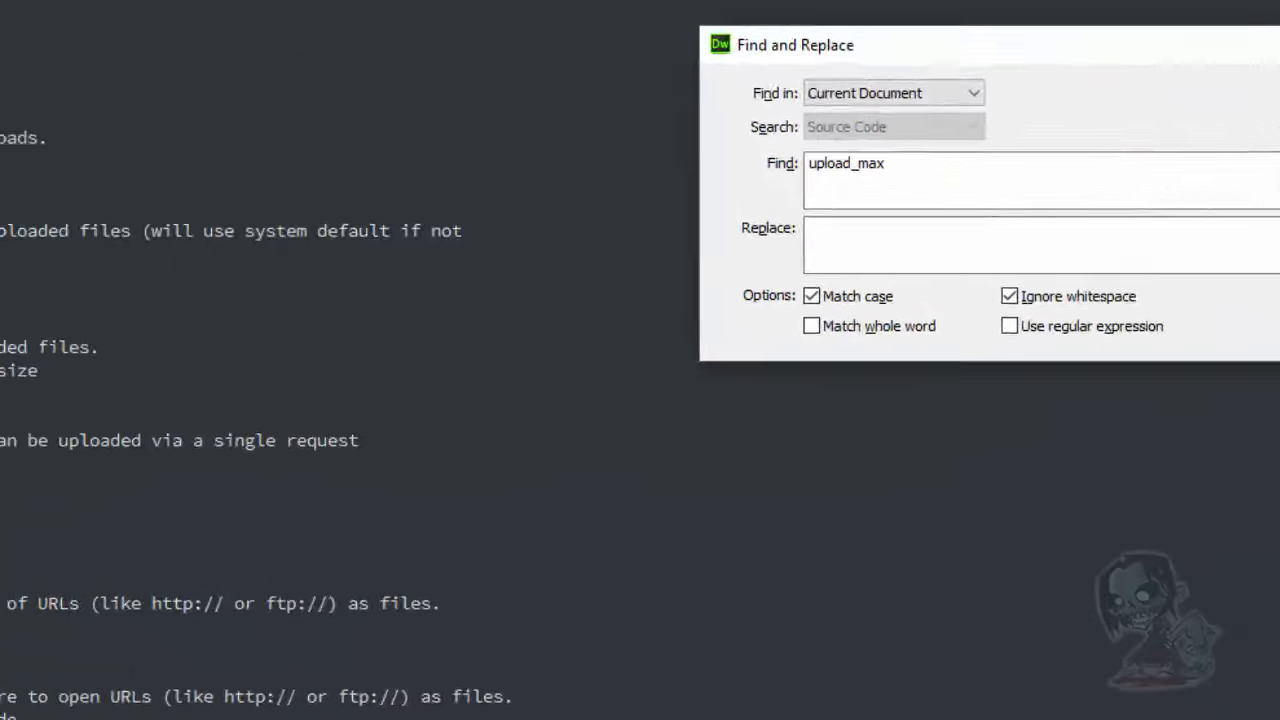
key(Escape)
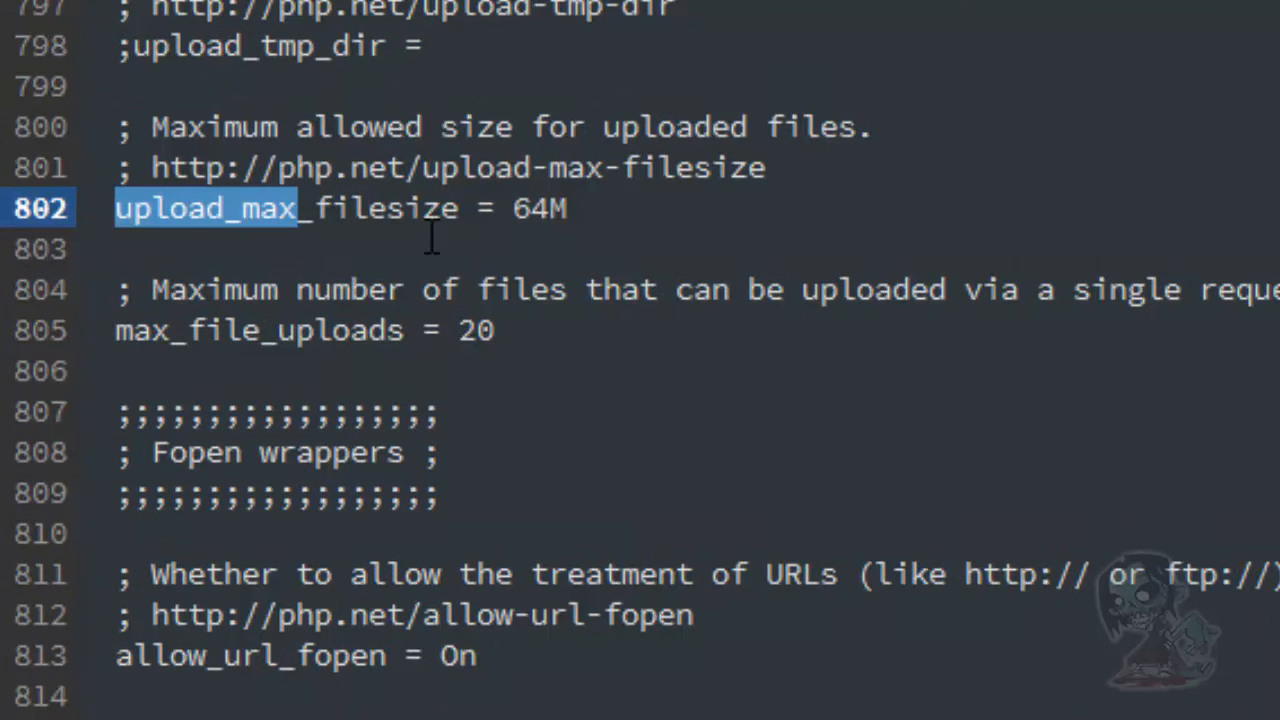
Examine the upload_max_filesize setting in php.ini, highlighting its value and reference link, and look over the surrounding upload settings
click(593, 204)
drag(519, 185, 518, 222)
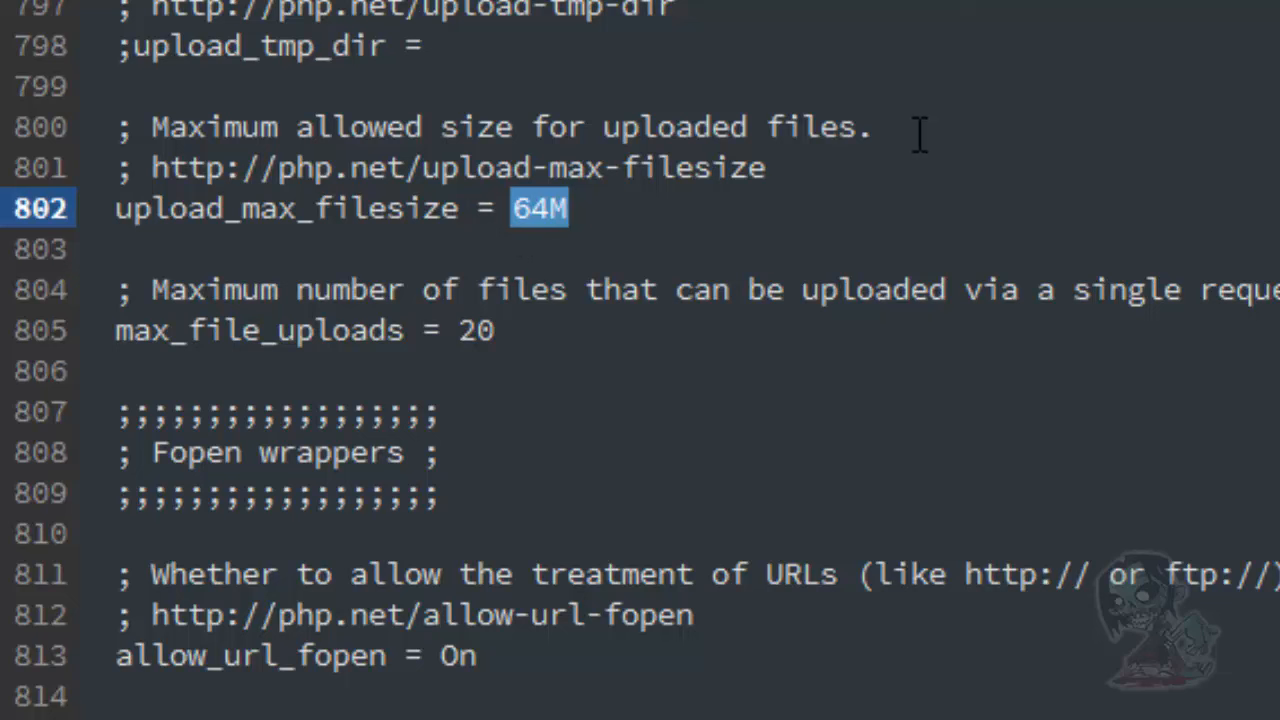
scroll(640, 360, up, 5)
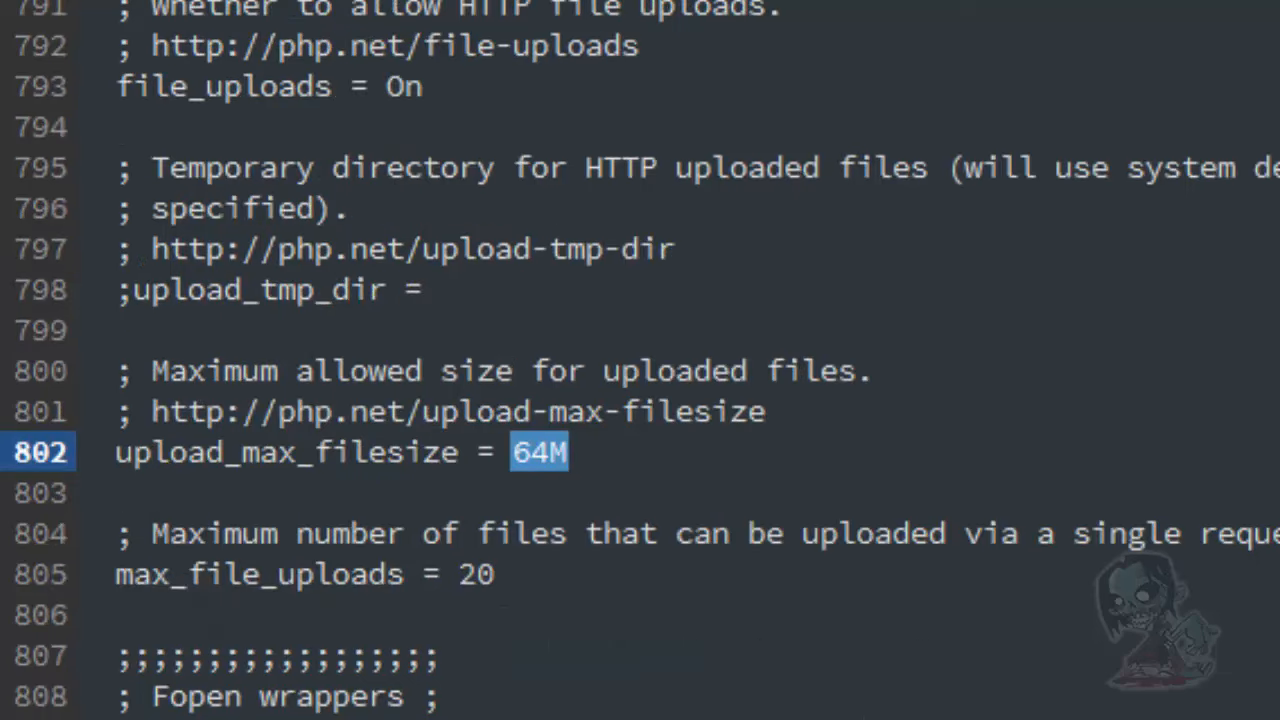
scroll(1275, 200, up, 4)
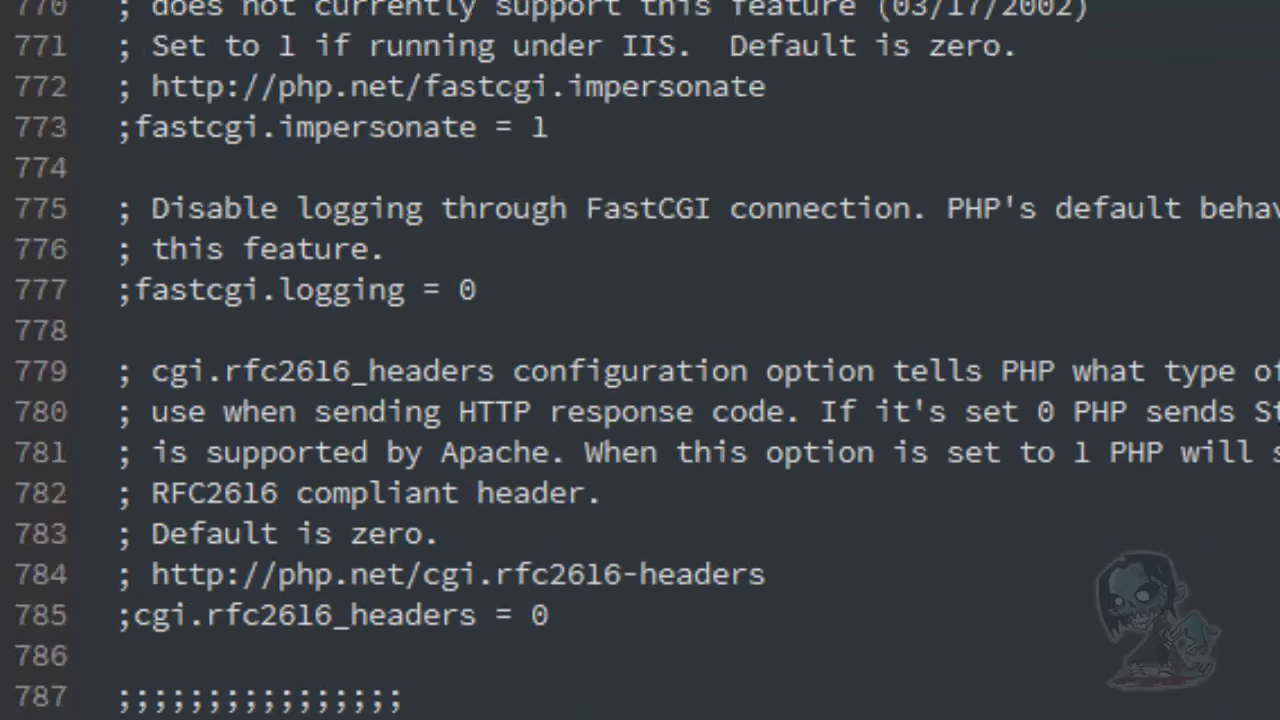
scroll(1270, 196, down, 6)
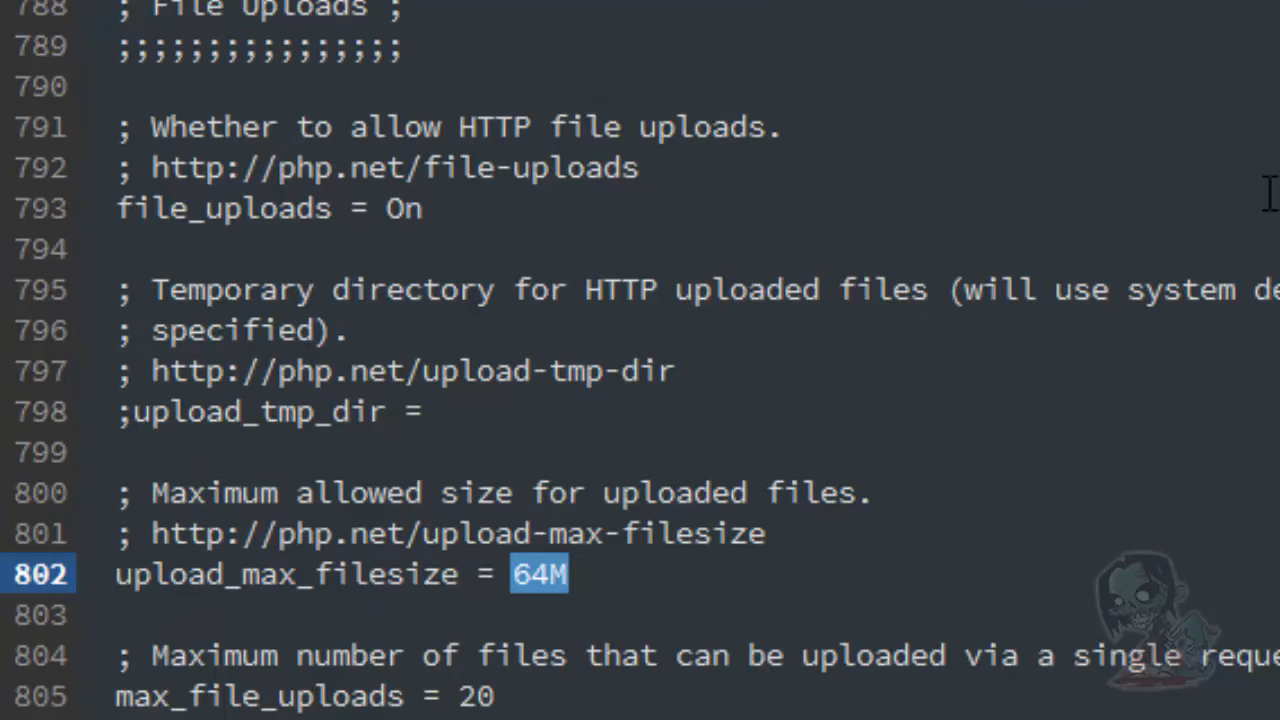
scroll(1260, 195, down, 2)
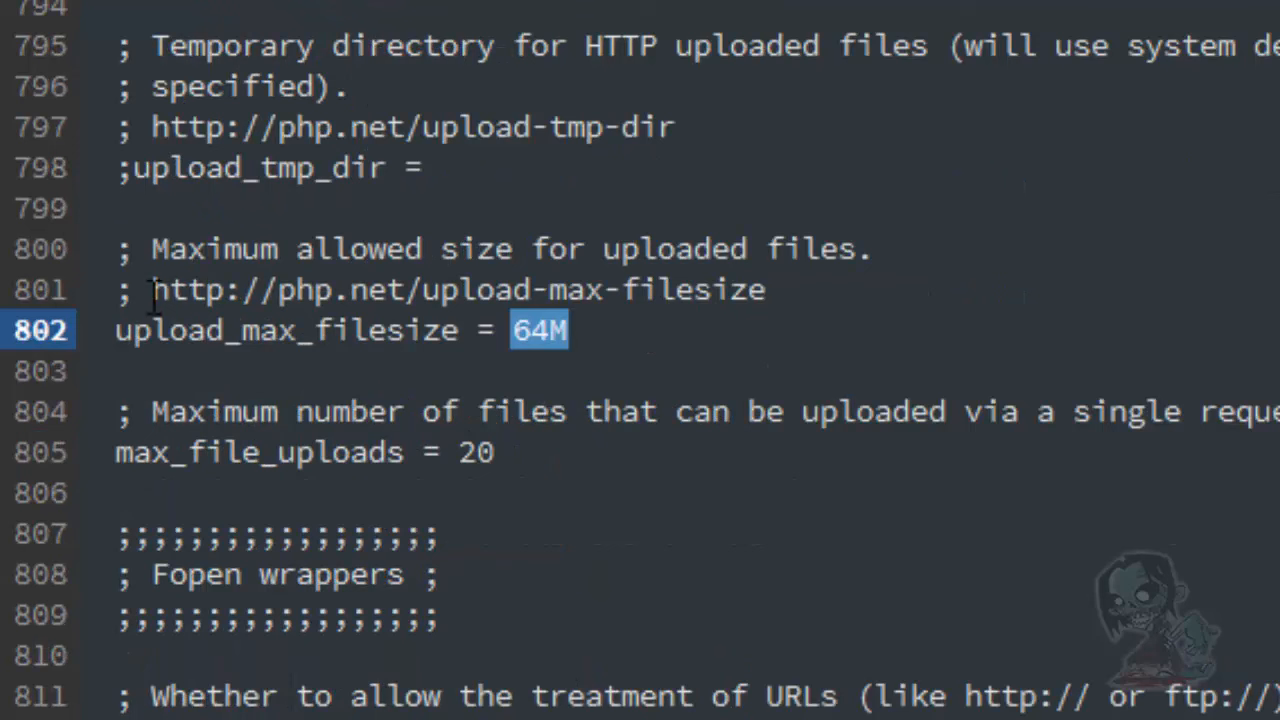
drag(152, 289, 780, 284)
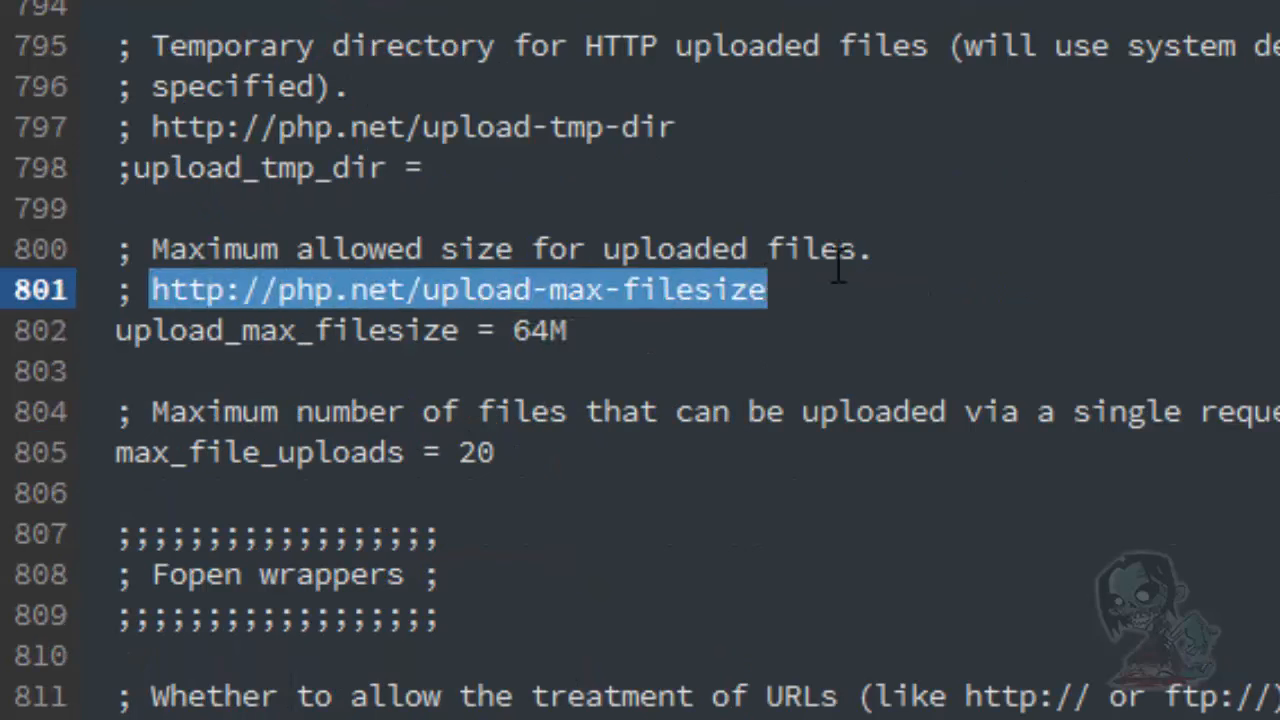
scroll(1020, 222, down, 2)
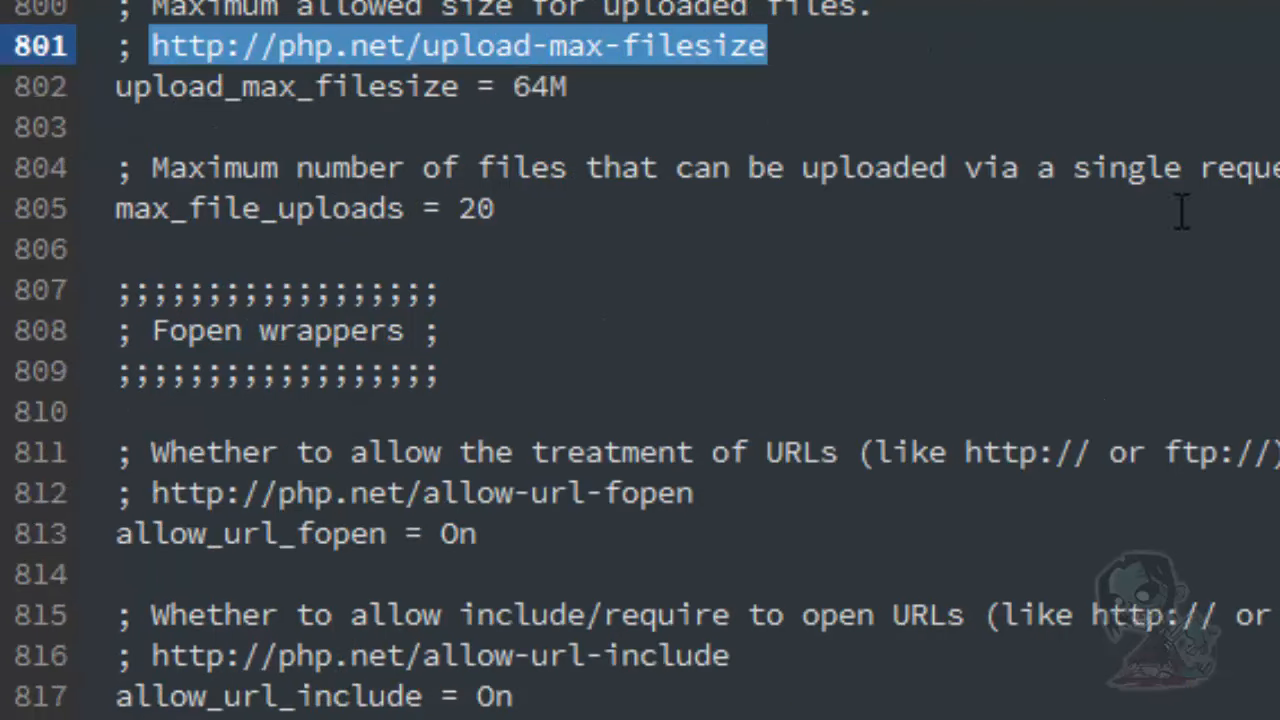
scroll(1182, 210, up, 6)
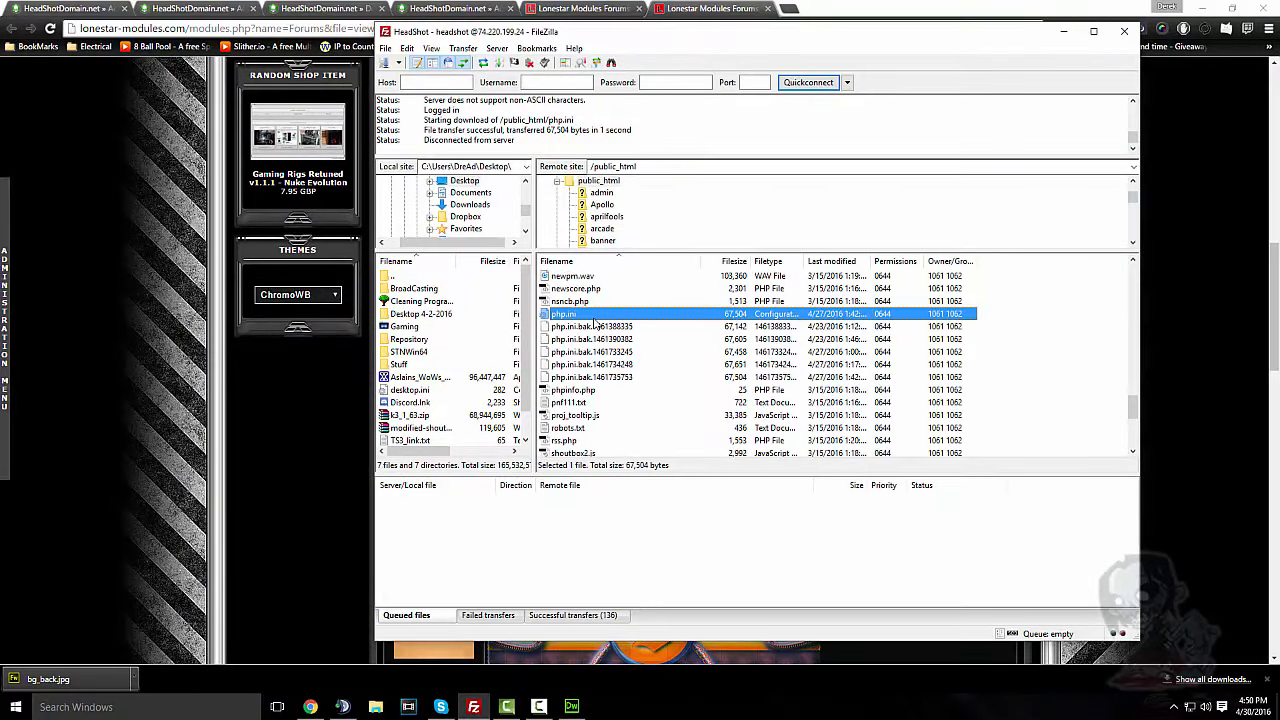
Switch to FileZilla and delete the five php.ini.bak backup files from public_html
shift+click(612, 377)
click(610, 328)
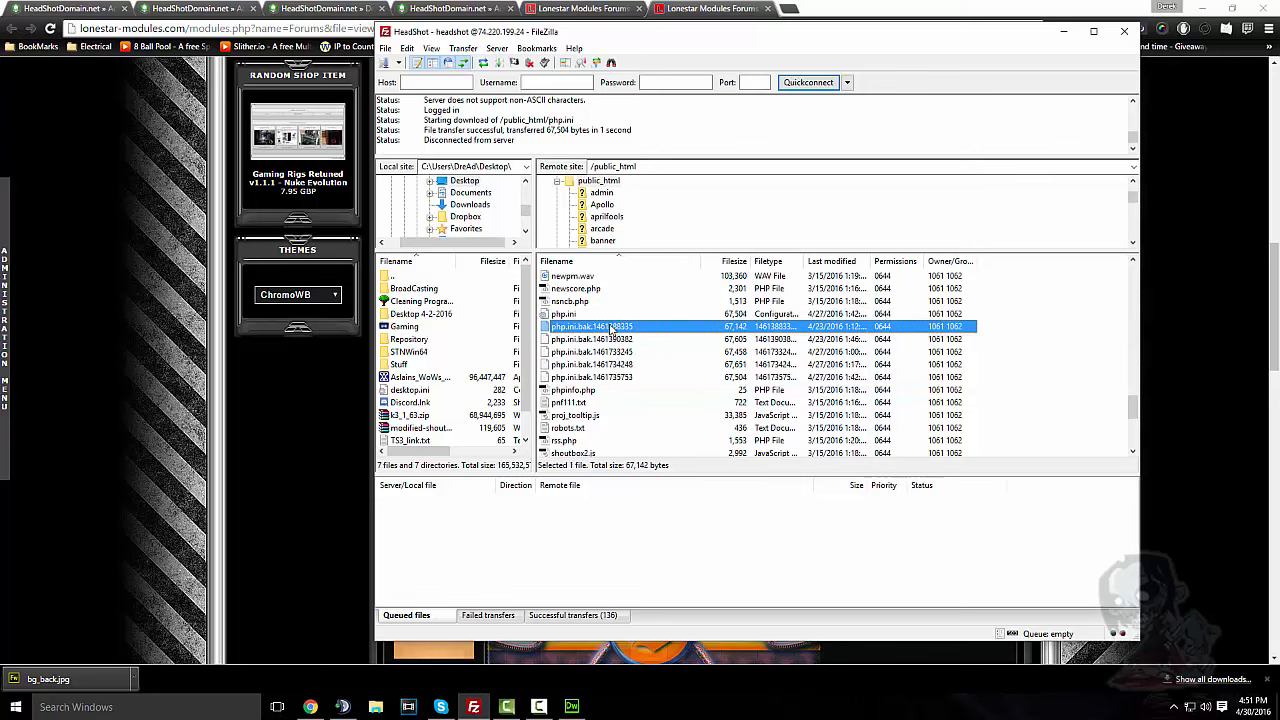
shift+click(621, 377)
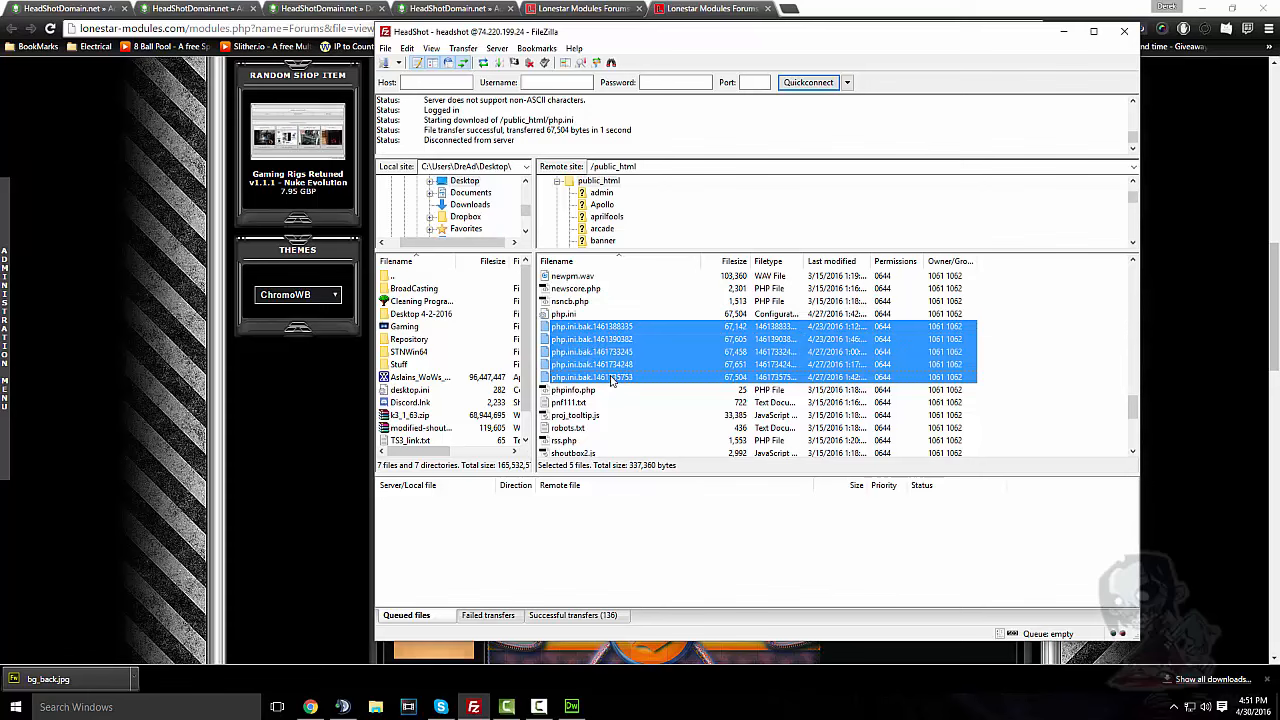
key(Delete)
click(641, 404)
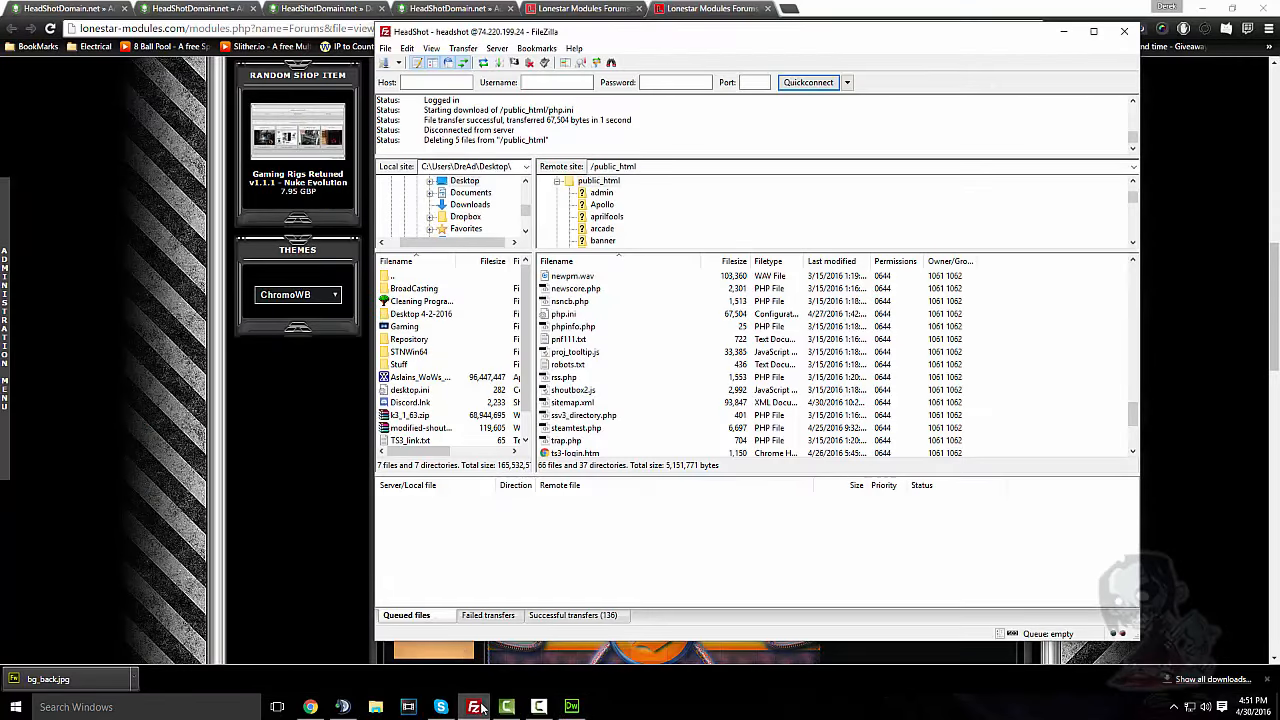
Switch back to Chrome, check the File Repository administration's file list, and show the Add a File form
click(311, 707)
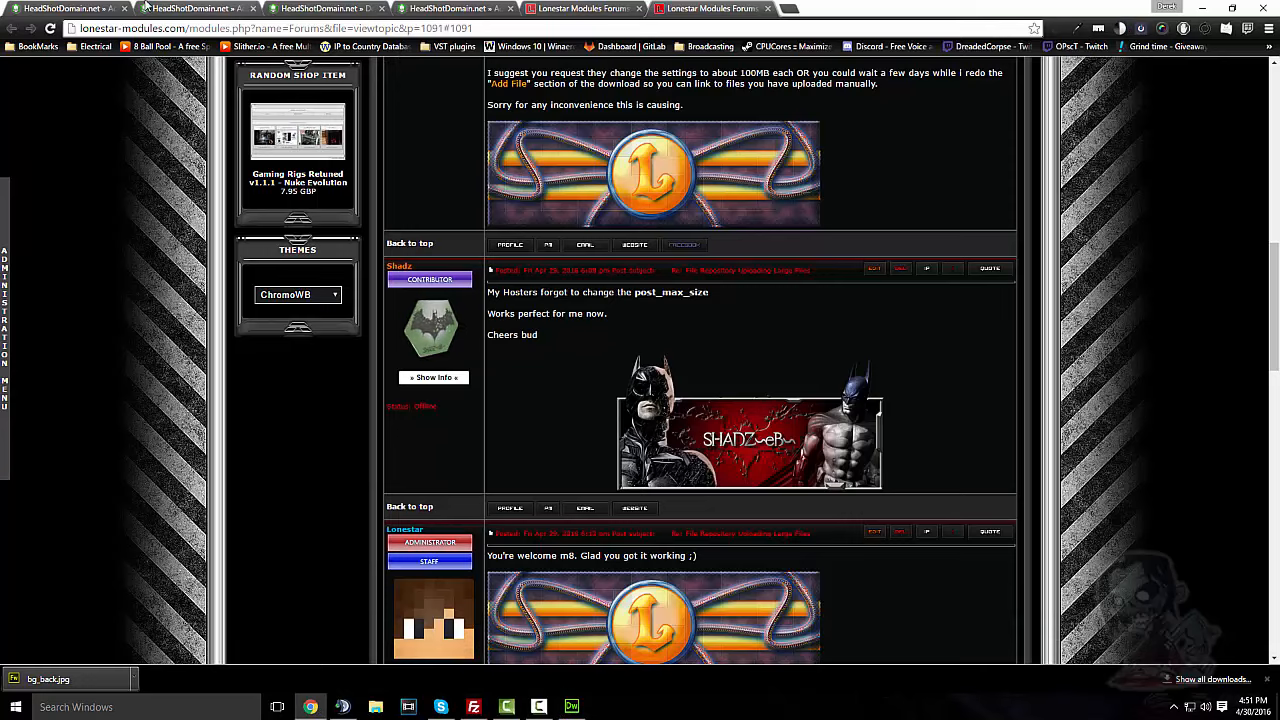
click(70, 8)
click(70, 6)
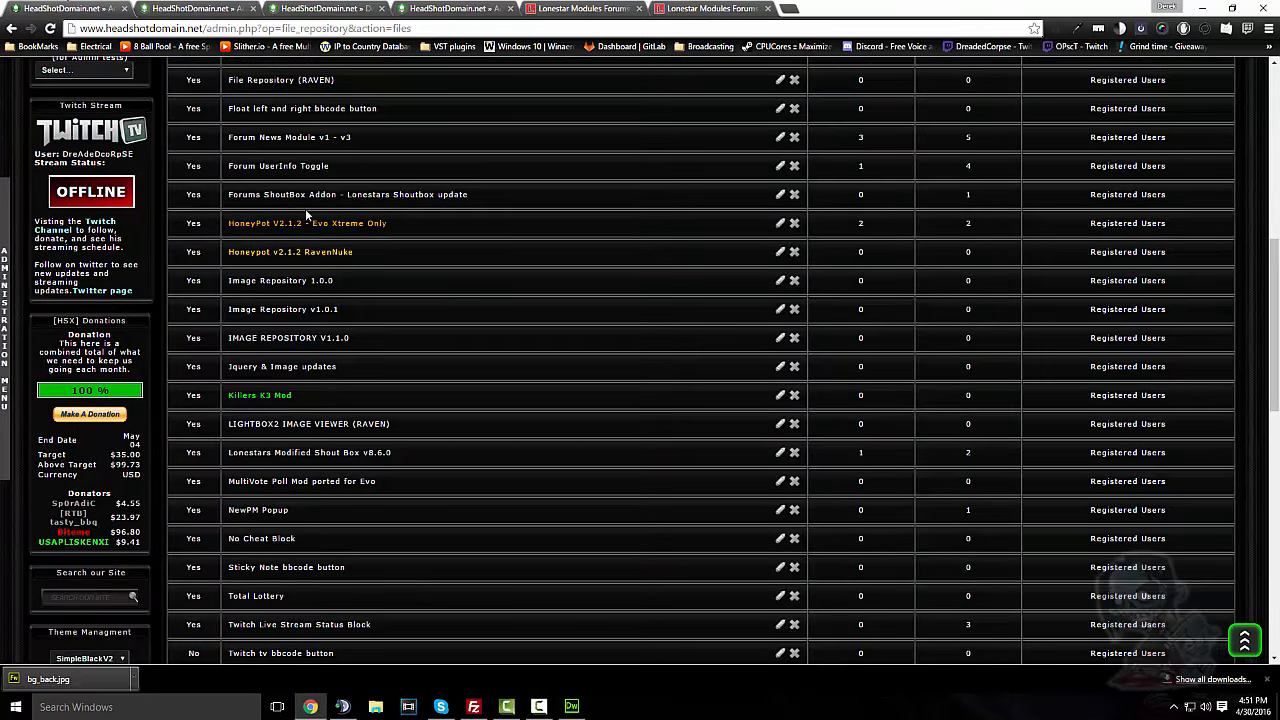
click(233, 7)
scroll(496, 295, up, 3)
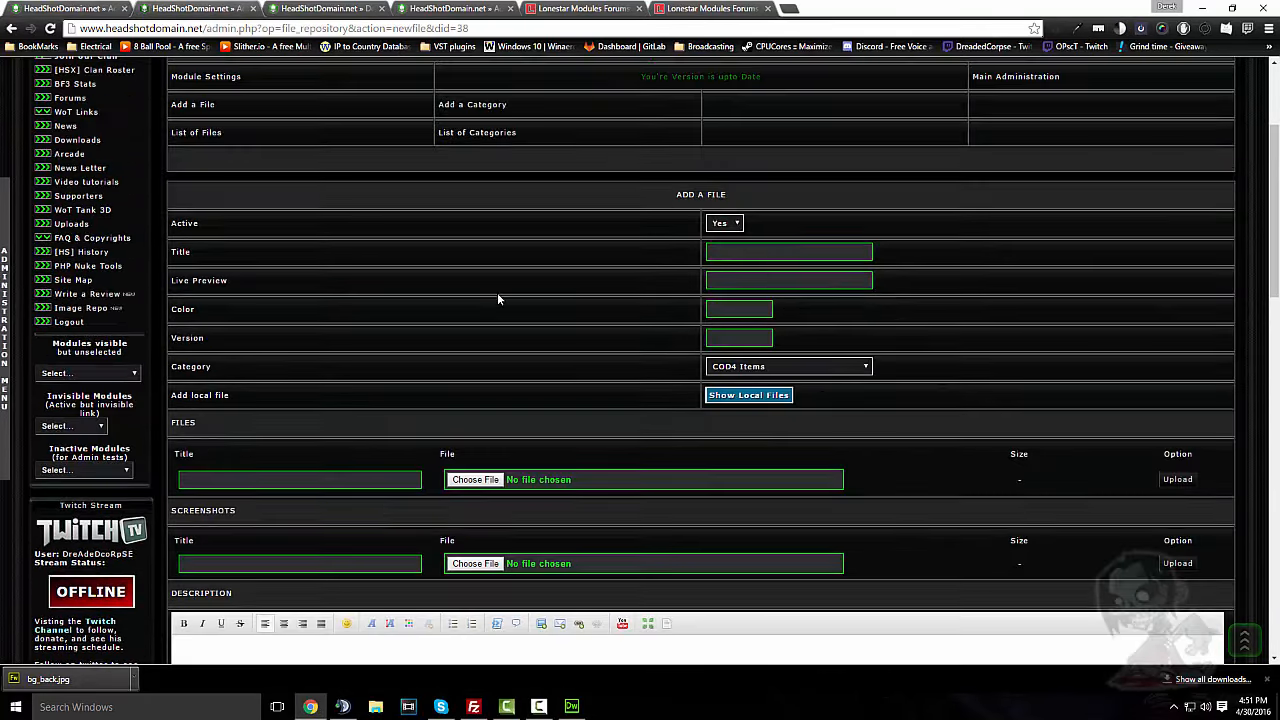
Examine the Add a File form, including its category options and its files, screenshots and description sections
click(787, 368)
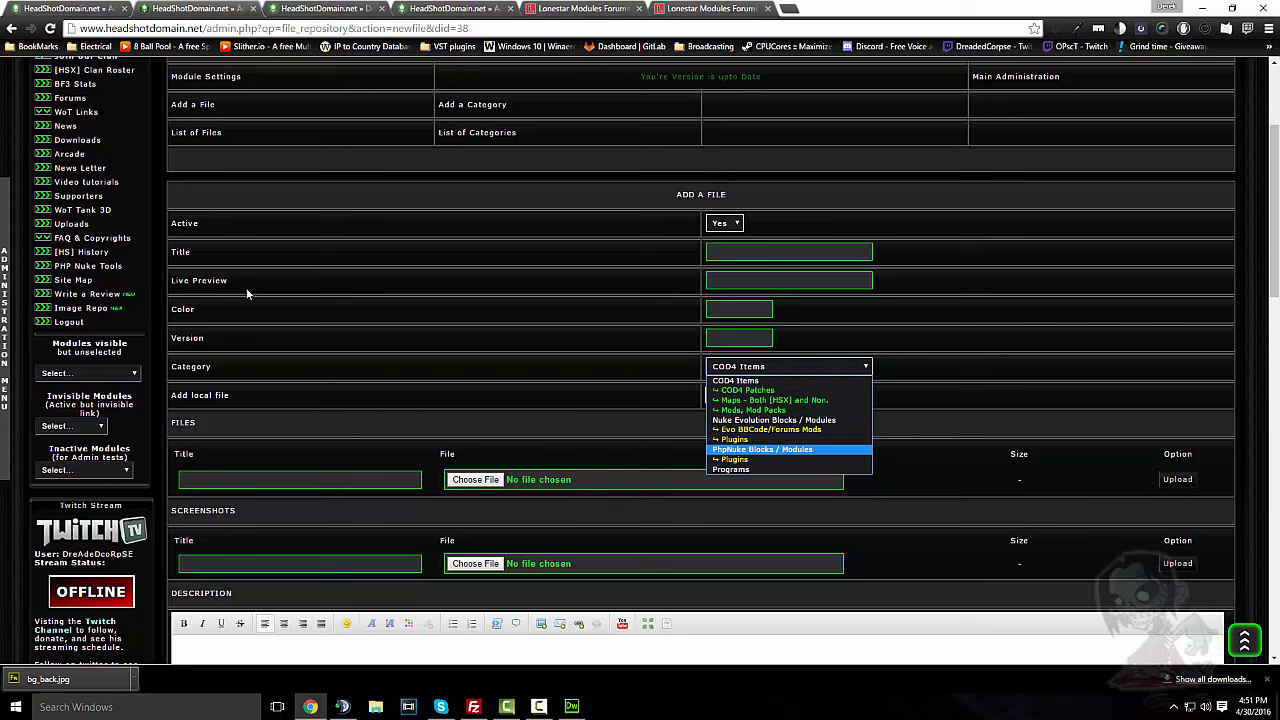
click(235, 259)
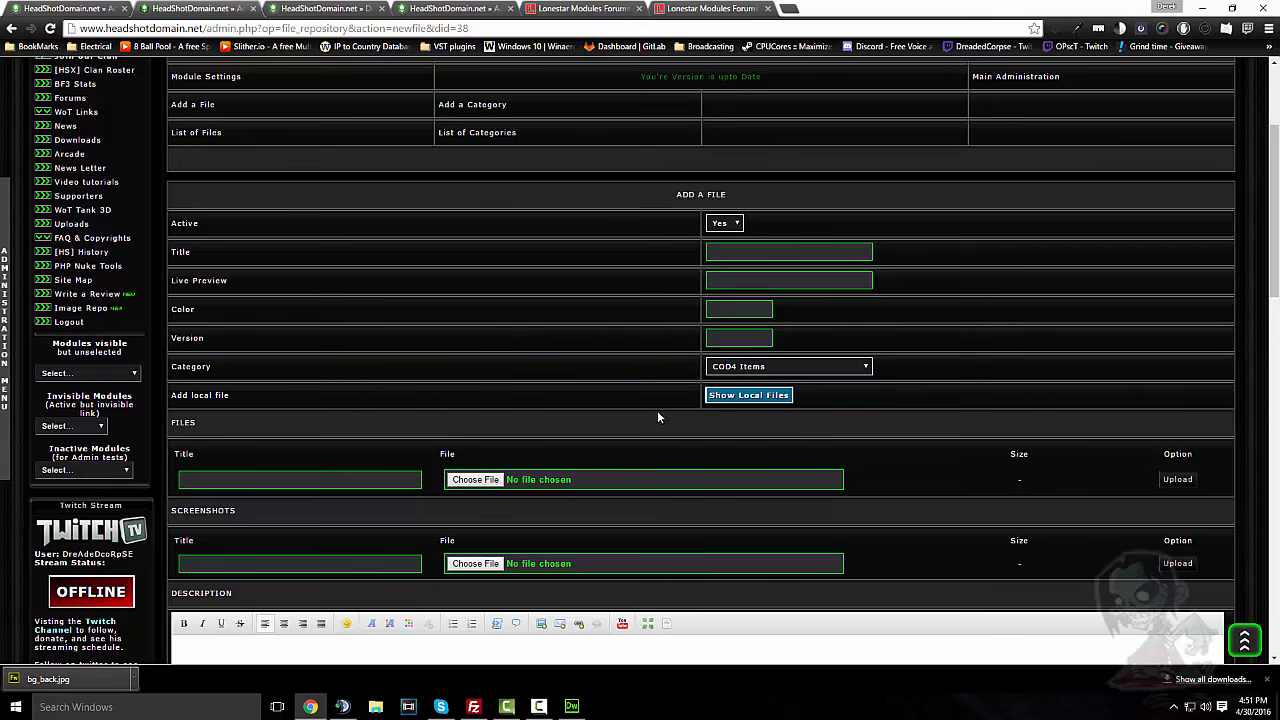
scroll(650, 416, down, 1)
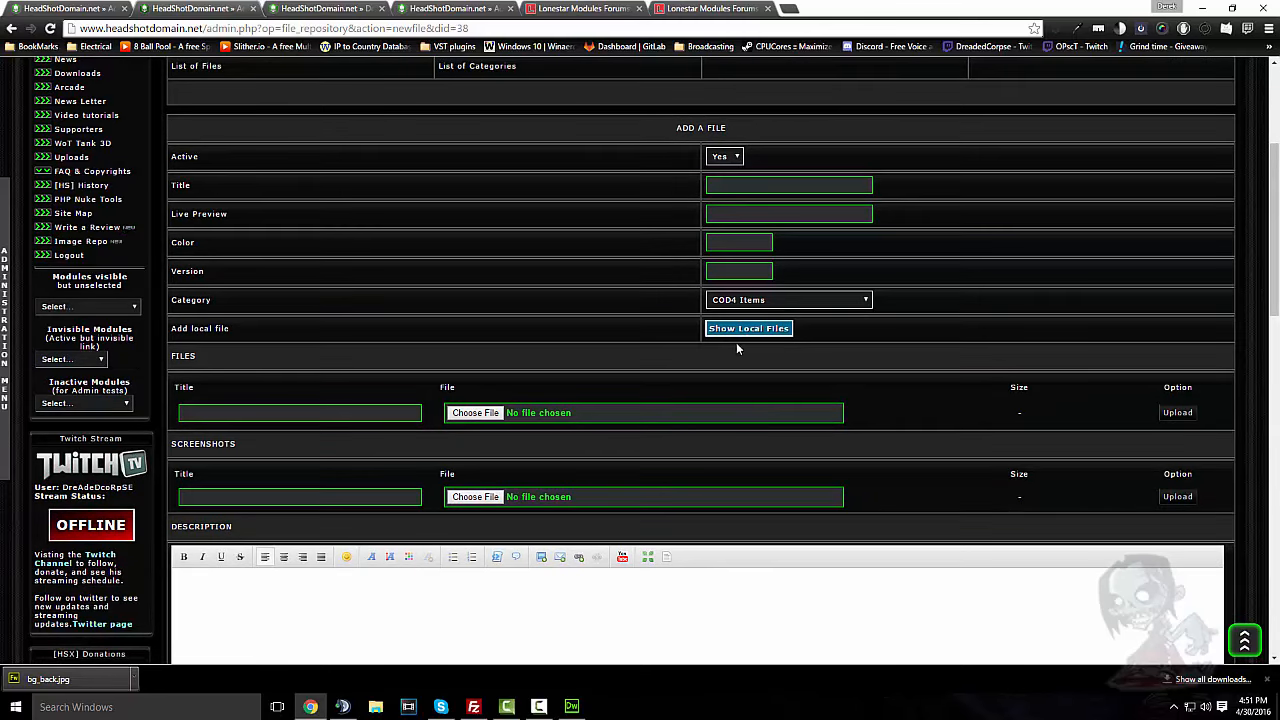
scroll(540, 356, up, 3)
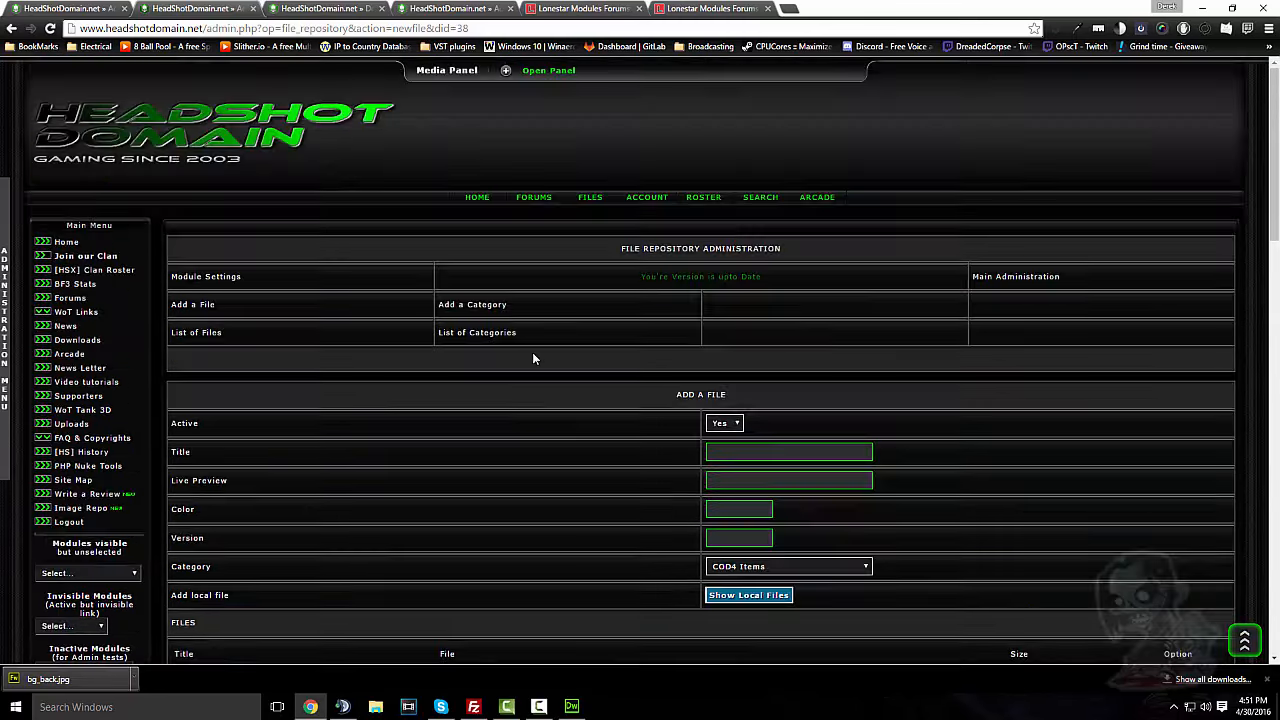
scroll(535, 360, down, 4)
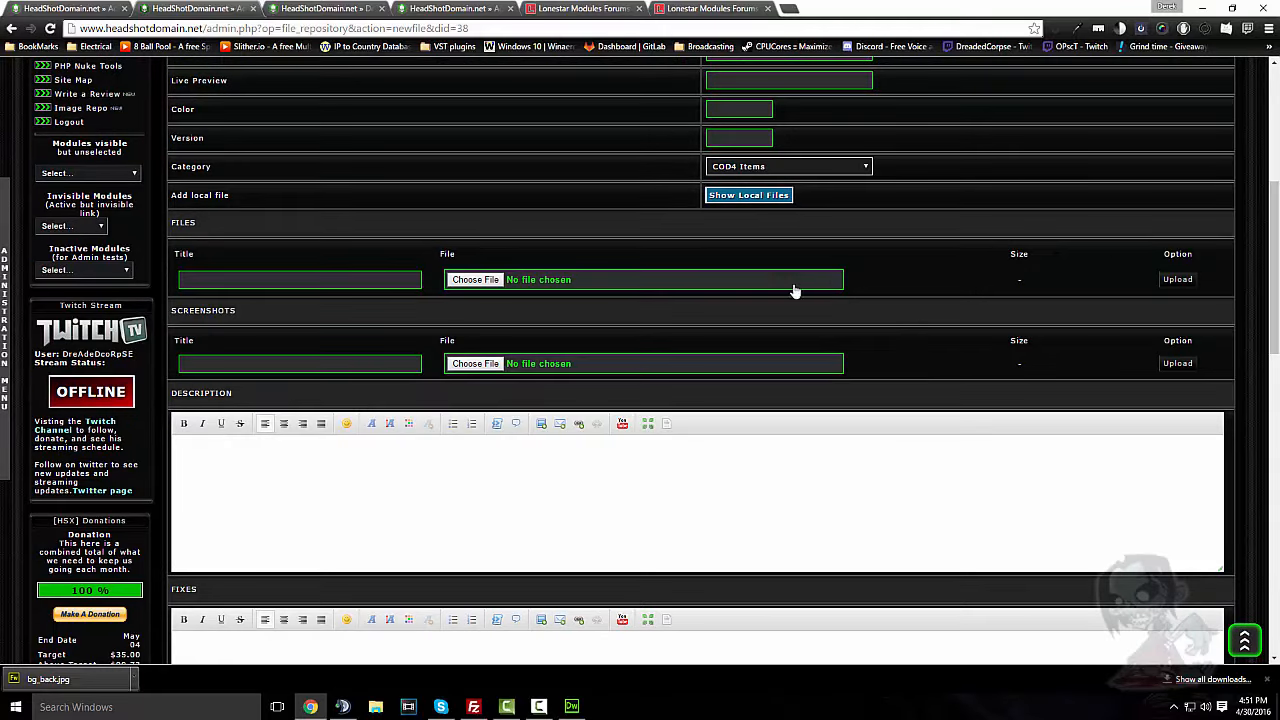
scroll(897, 303, up, 3)
scroll(945, 359, down, 3)
scroll(546, 327, up, 4)
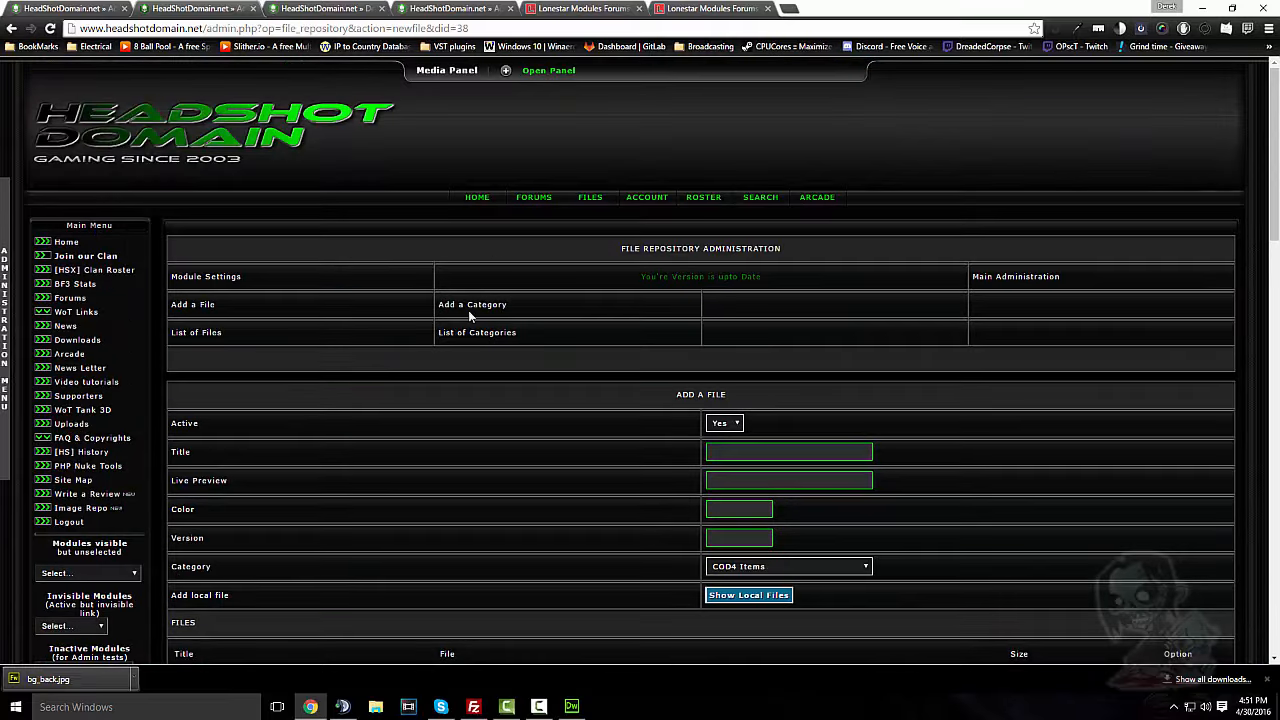
Open the File Repository's list of files and delete the untitled inactive entry
click(200, 333)
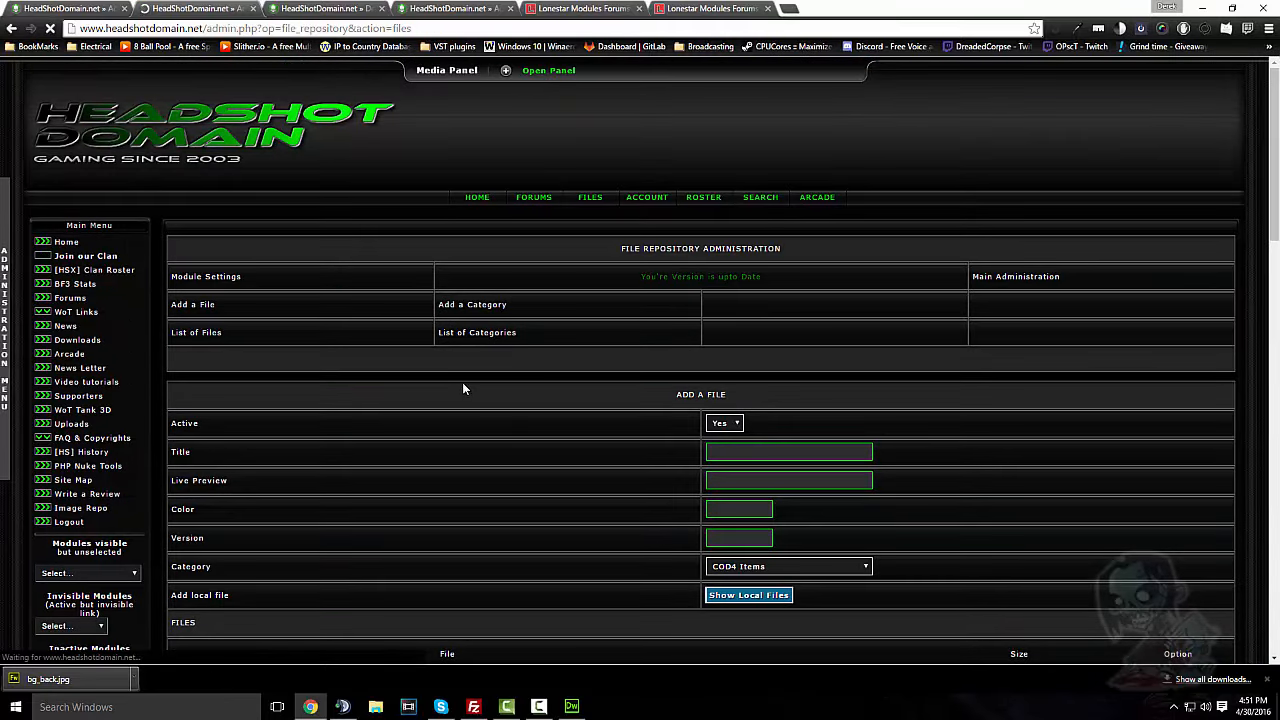
scroll(378, 308, down, 2)
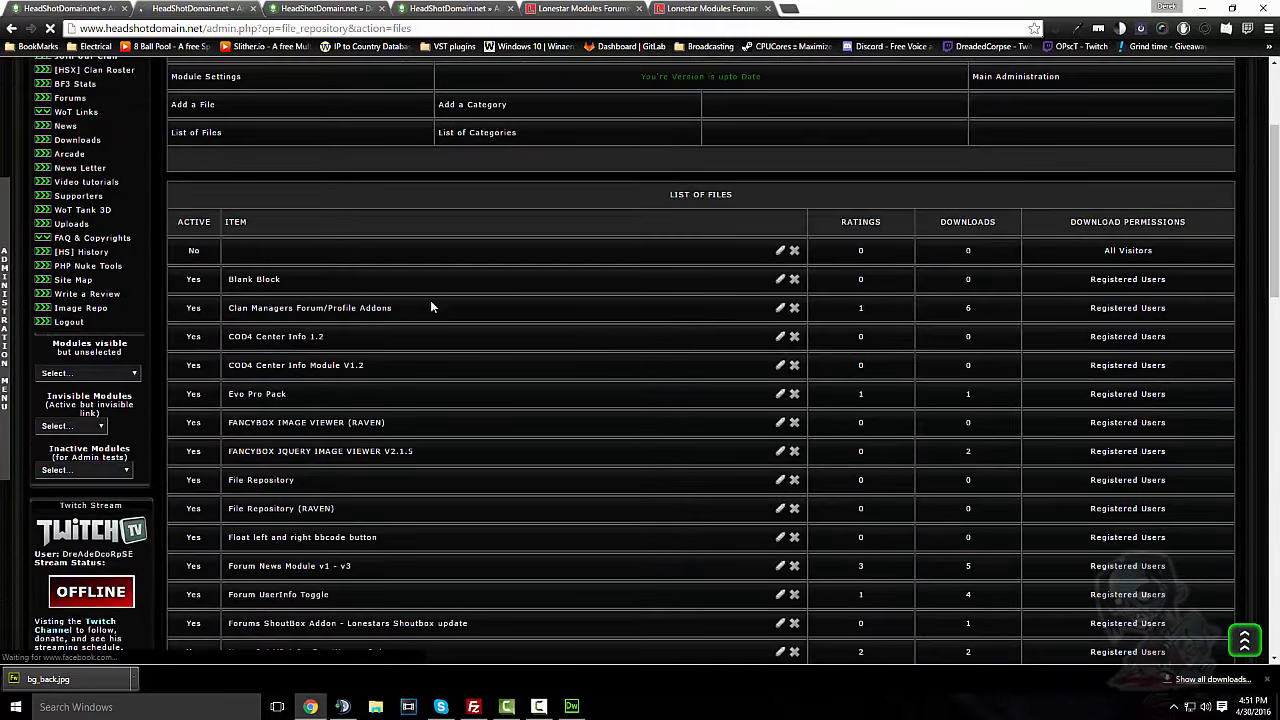
scroll(437, 305, down, 1)
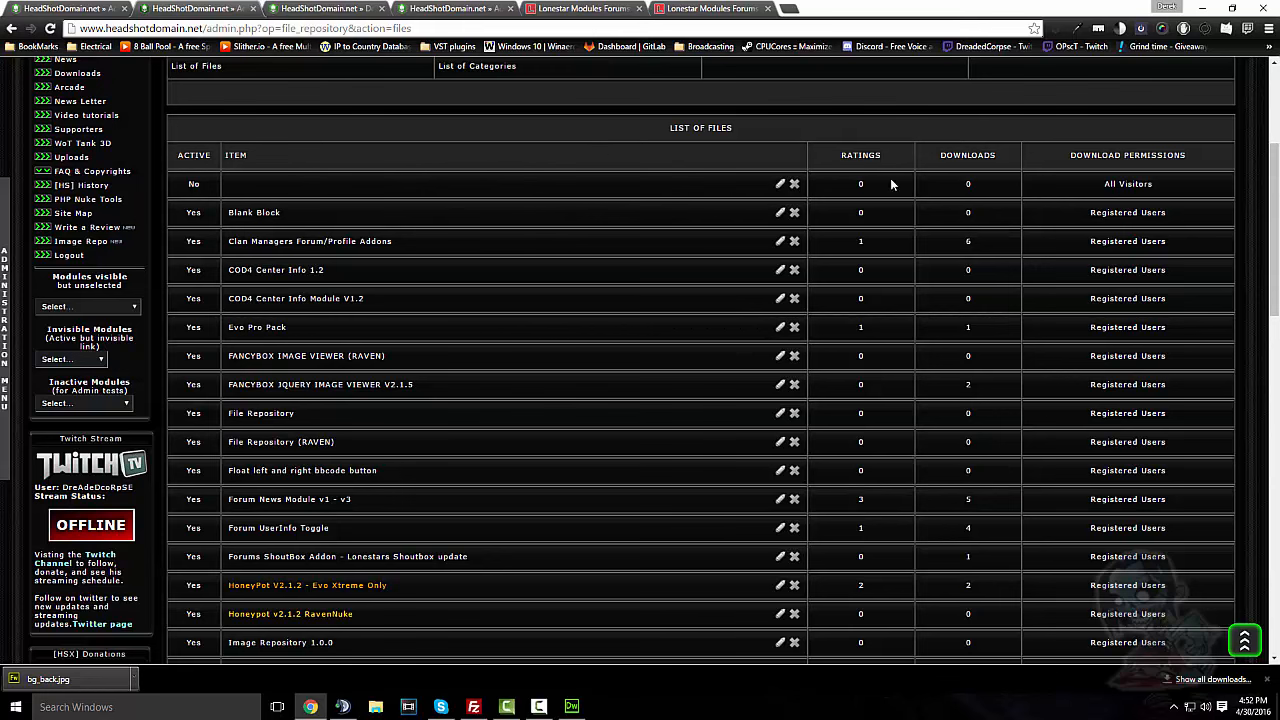
click(794, 184)
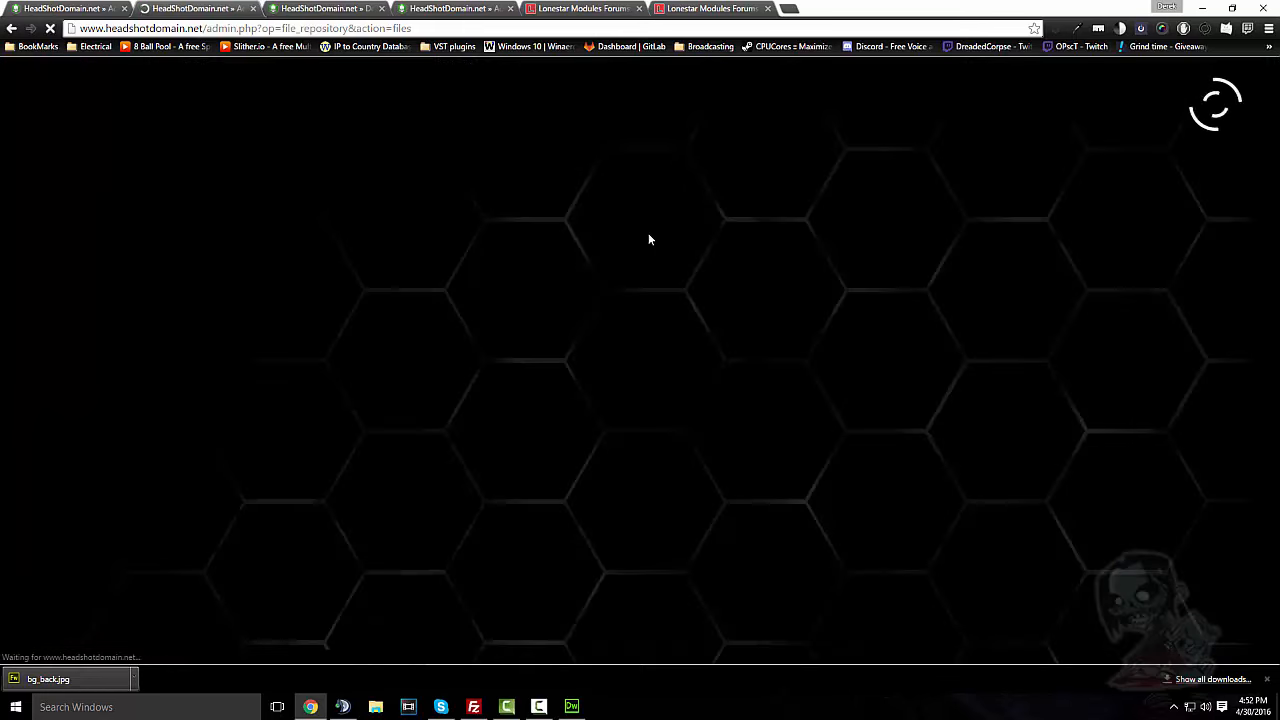
scroll(615, 250, down, 3)
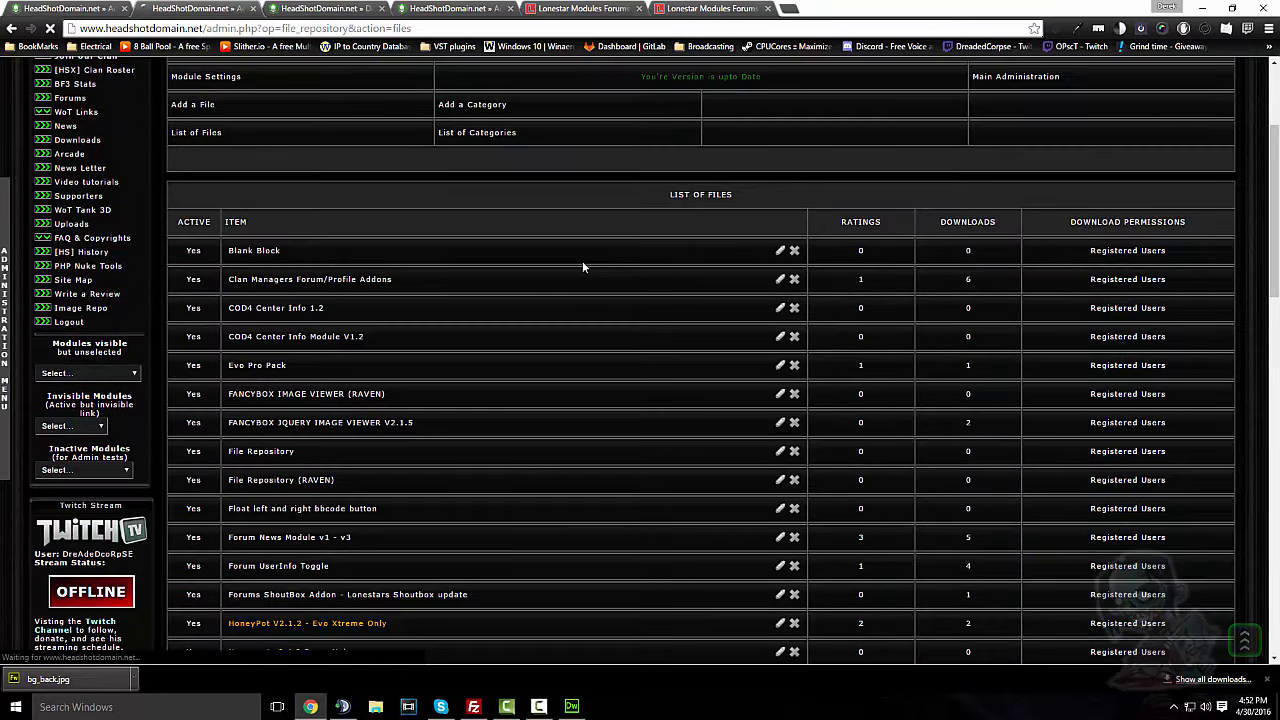
Find IMAGE REPOSITORY V1.1.0 in the list of files, open it for editing and review its attached files and screenshots
scroll(477, 293, down, 1)
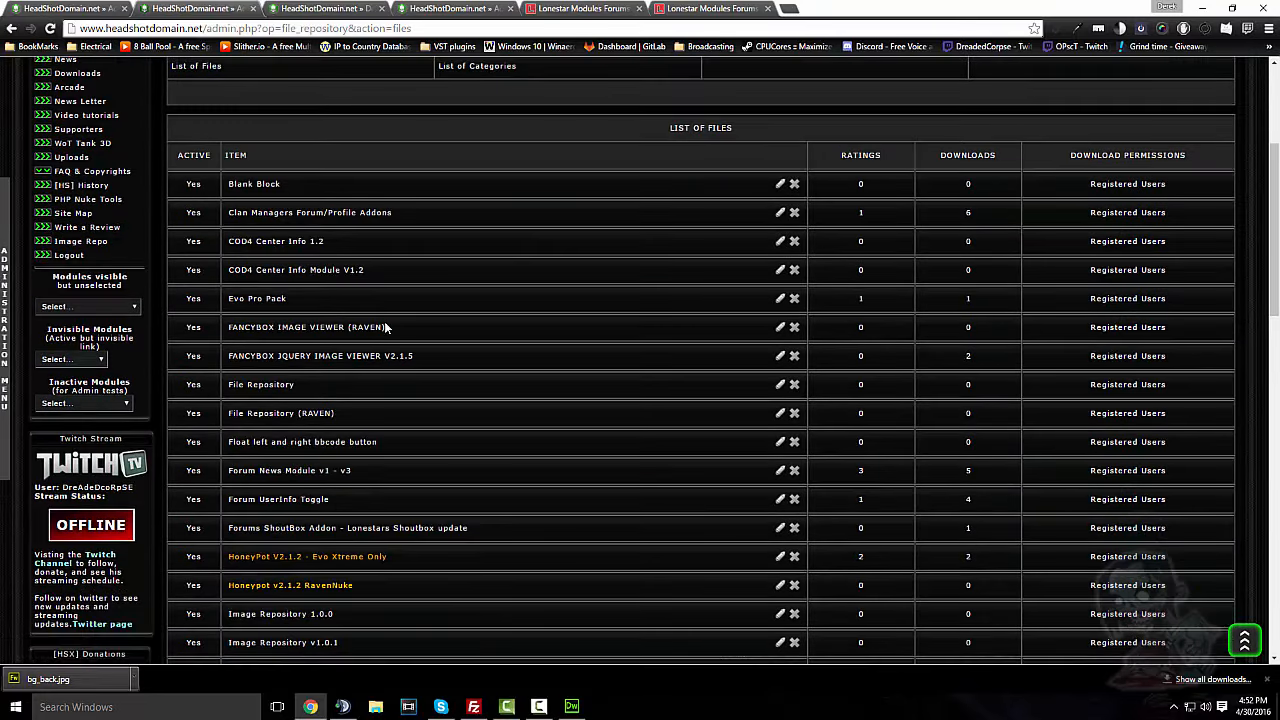
scroll(376, 328, down, 1)
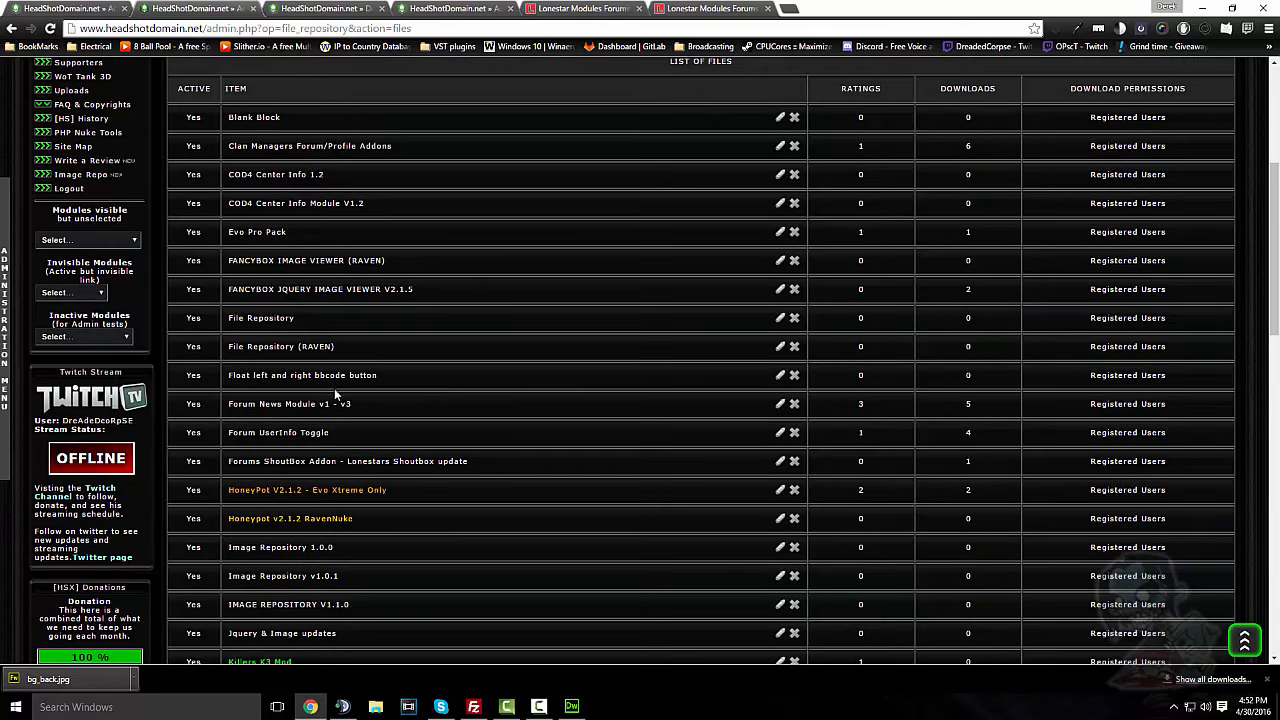
scroll(335, 385, down, 1)
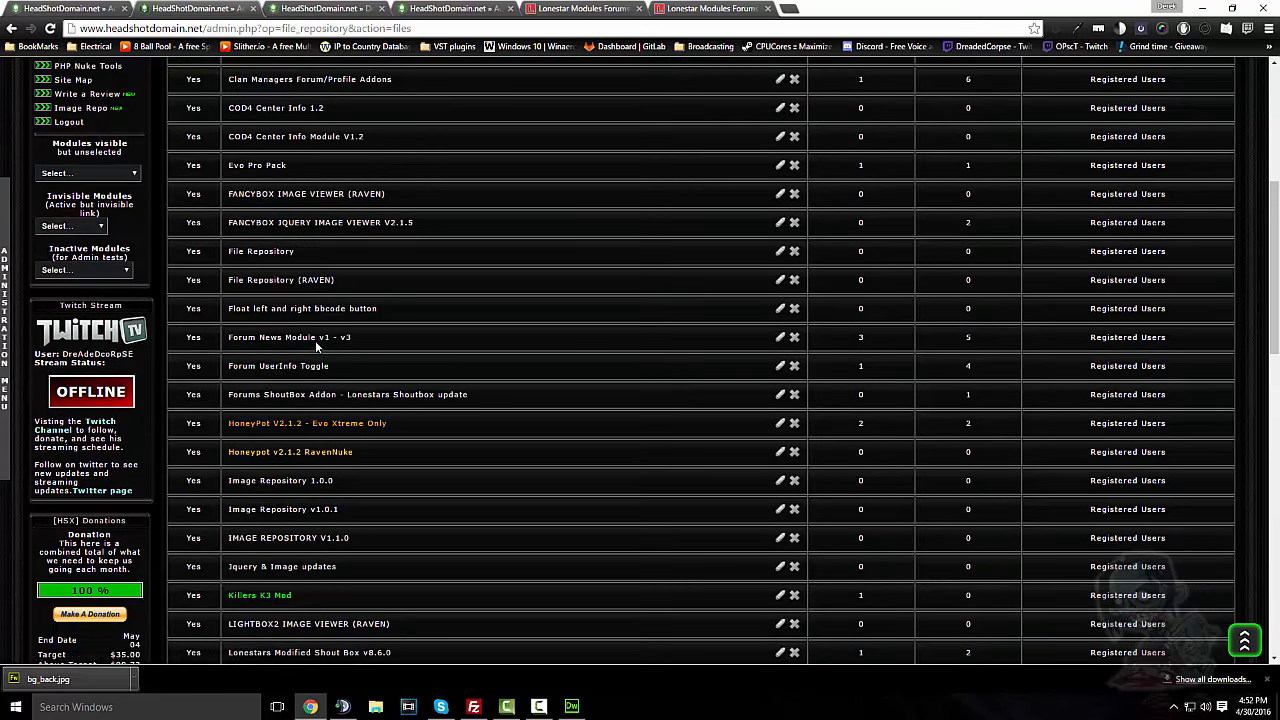
scroll(330, 338, down, 2)
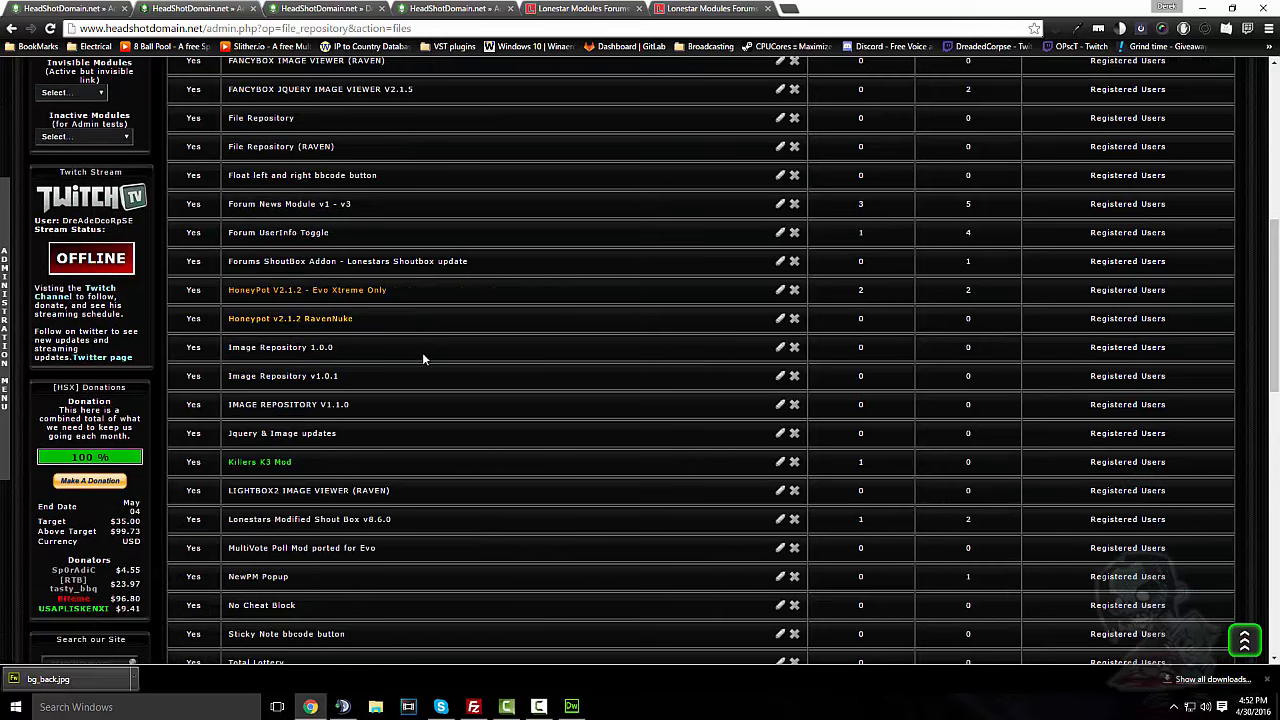
scroll(422, 352, down, 1)
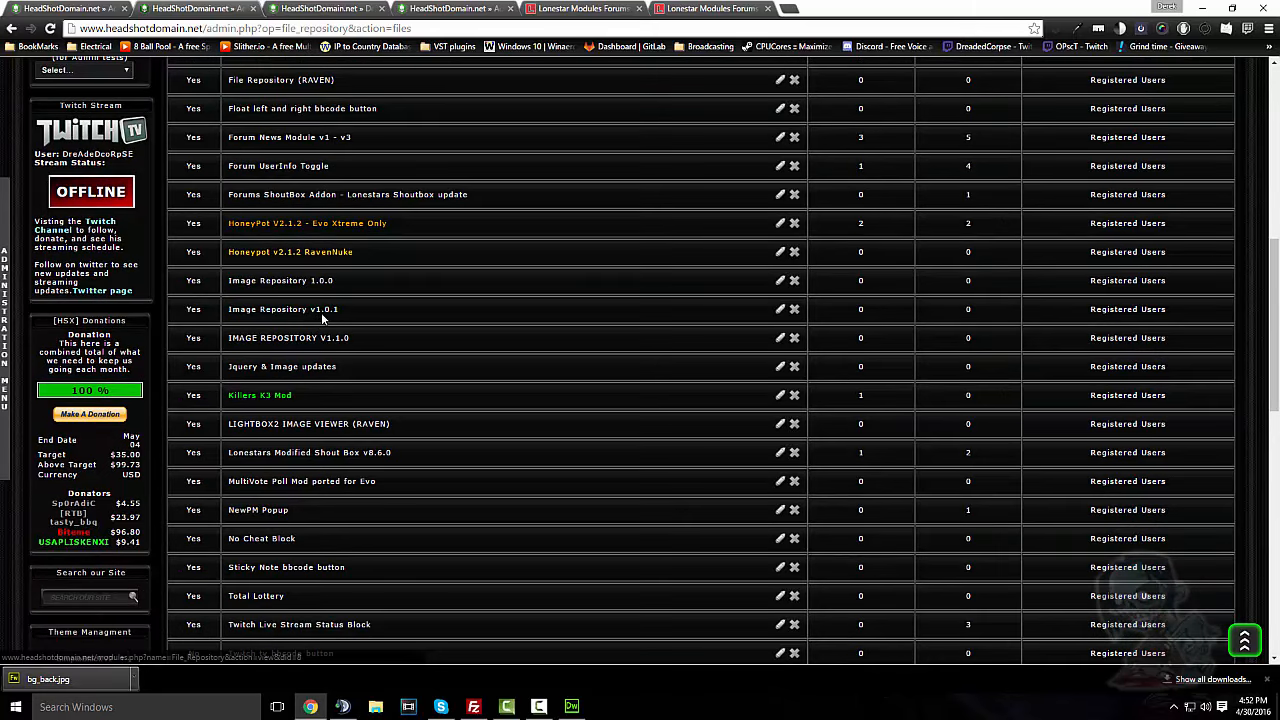
click(779, 340)
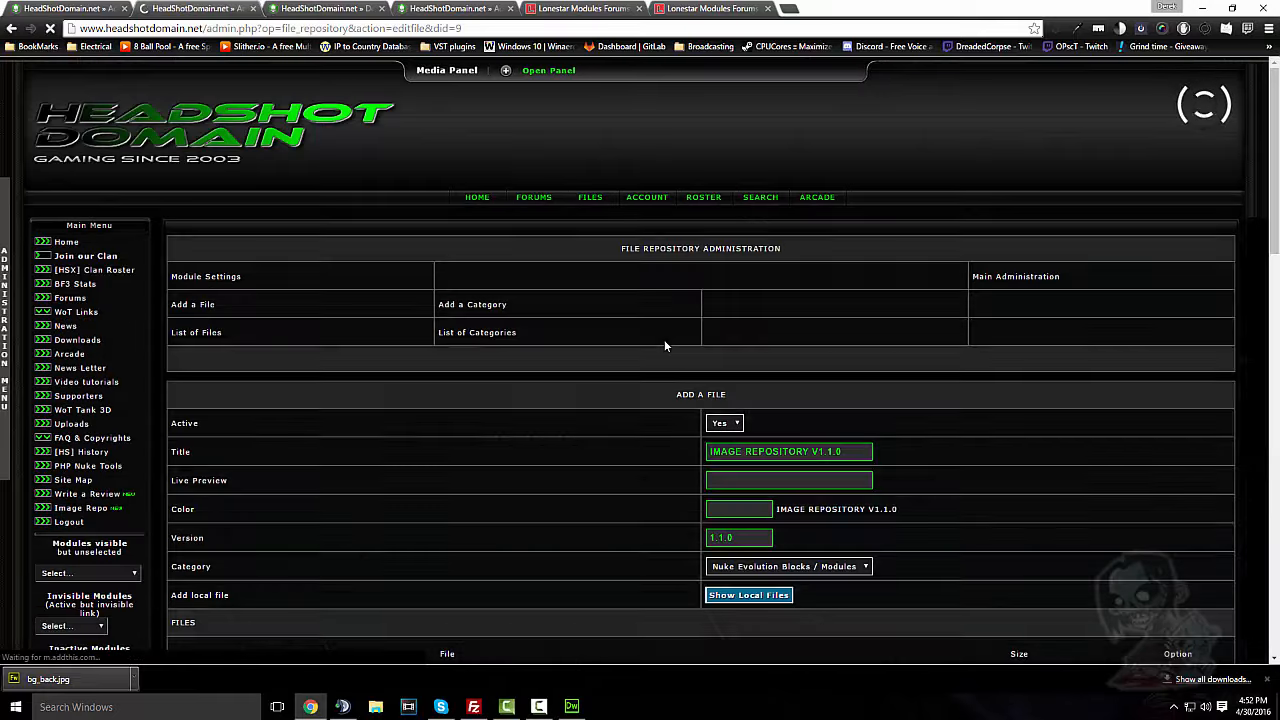
scroll(665, 345, down, 4)
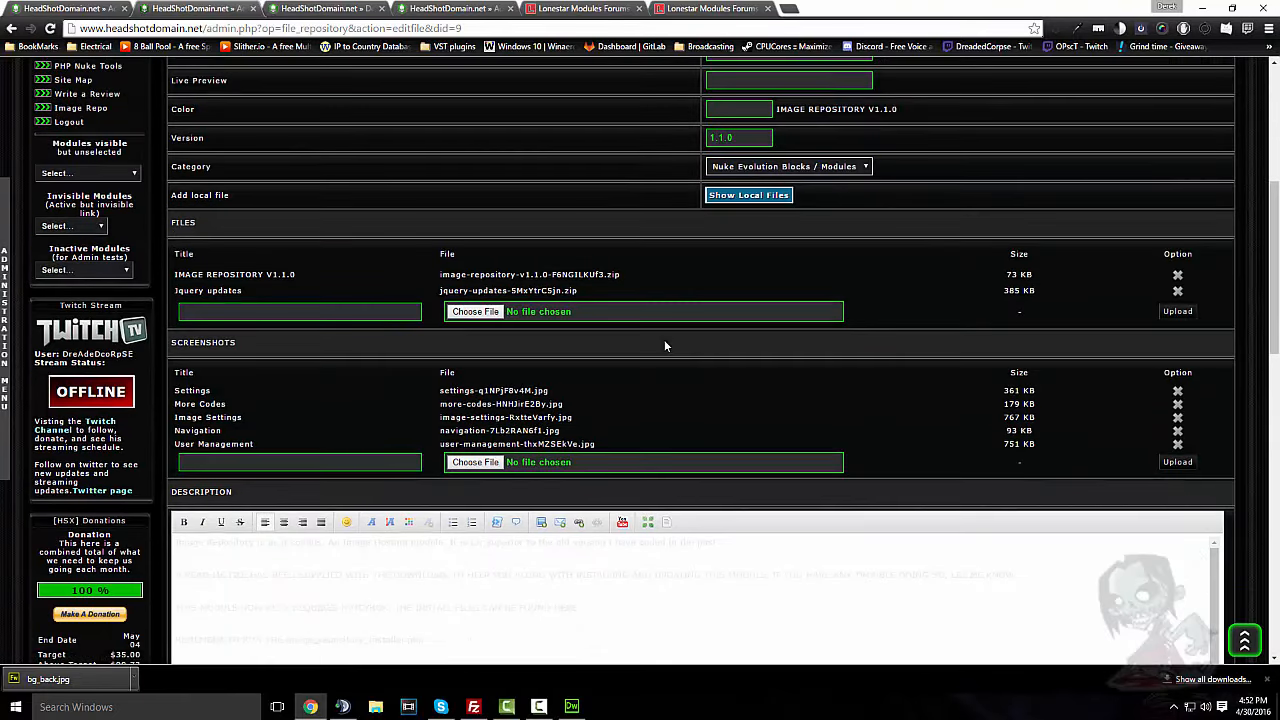
scroll(664, 345, up, 1)
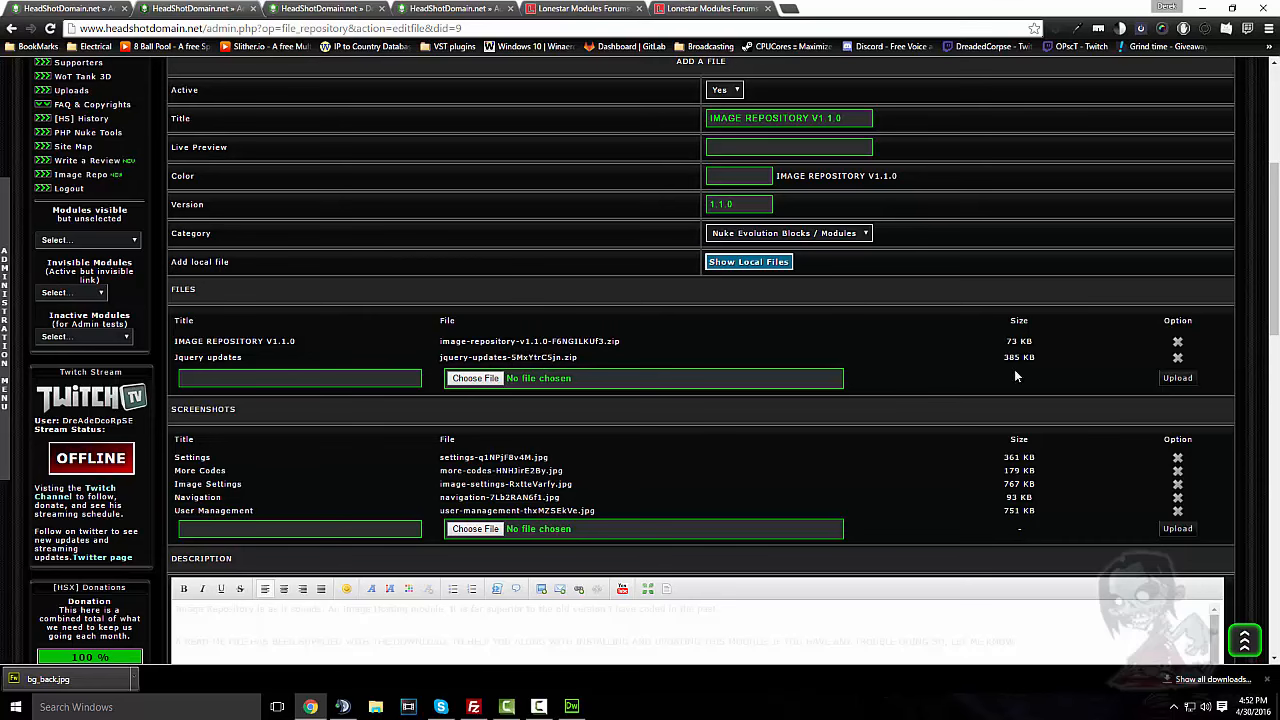
Return to the list of files, open the public page of IMAGE REPOSITORY V1.1.0 and look over its details and description
click(298, 7)
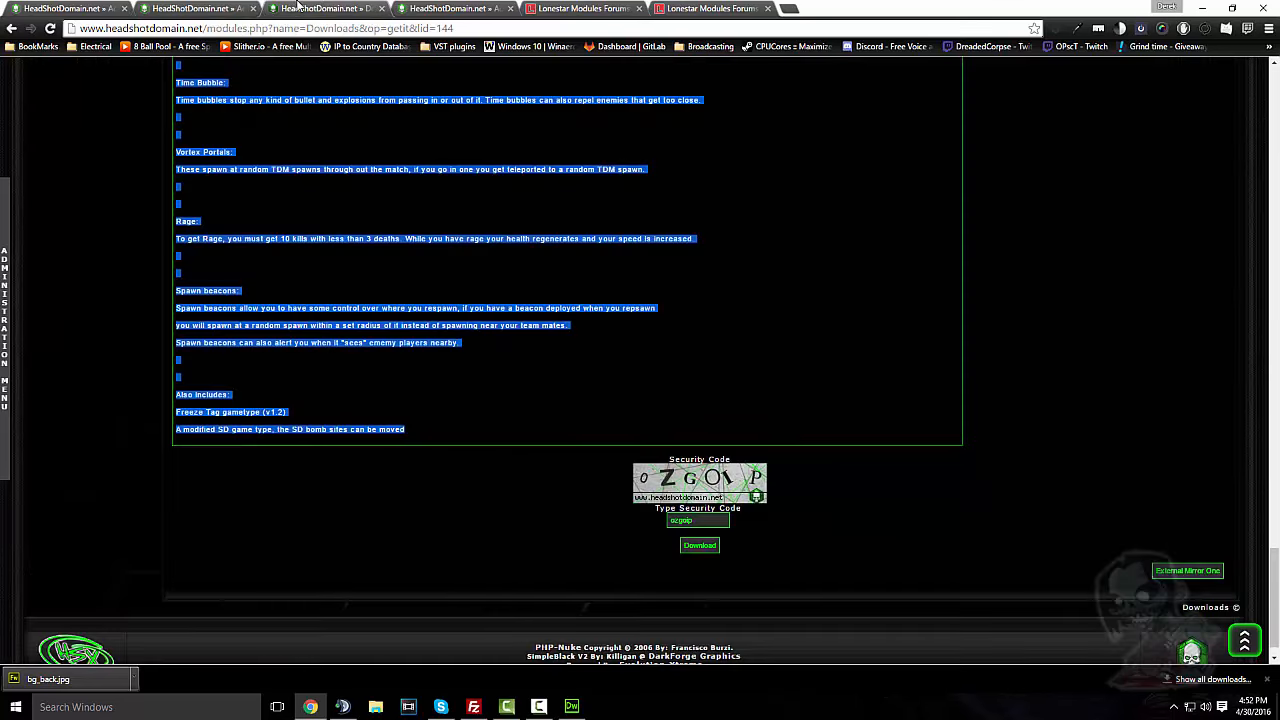
scroll(274, 150, up, 8)
click(28, 6)
scroll(209, 216, up, 10)
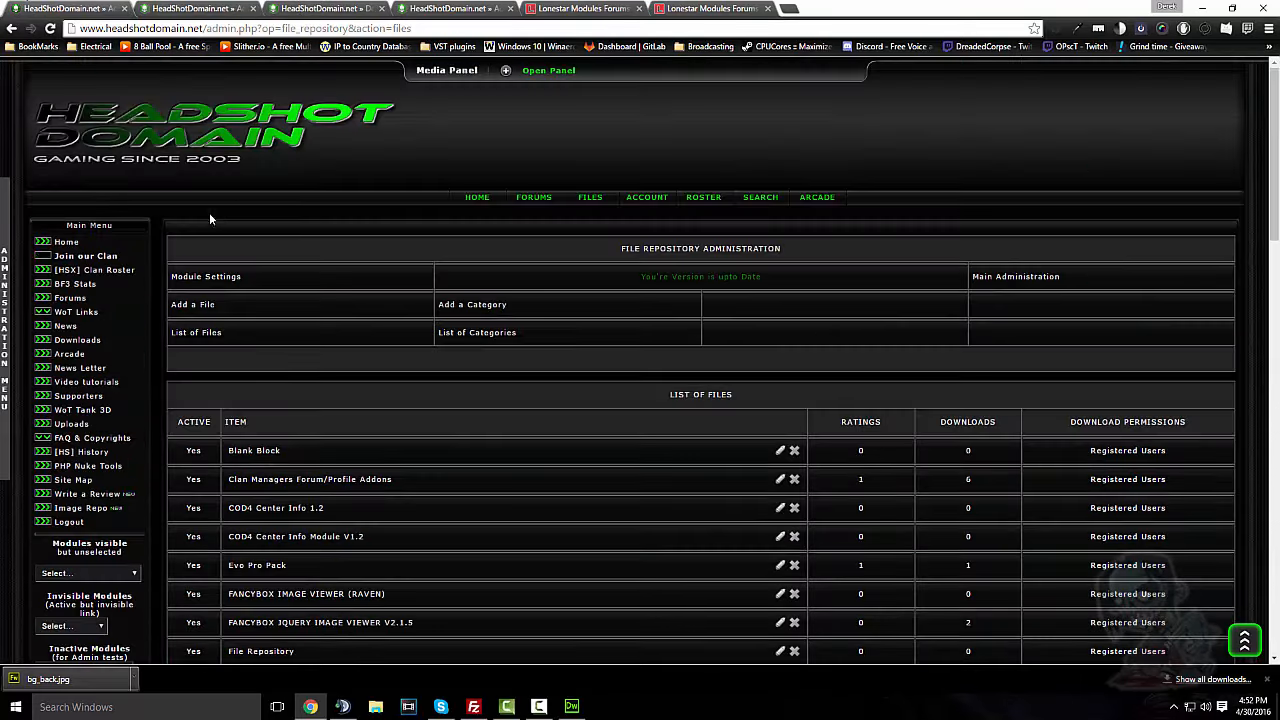
scroll(370, 225, down, 8)
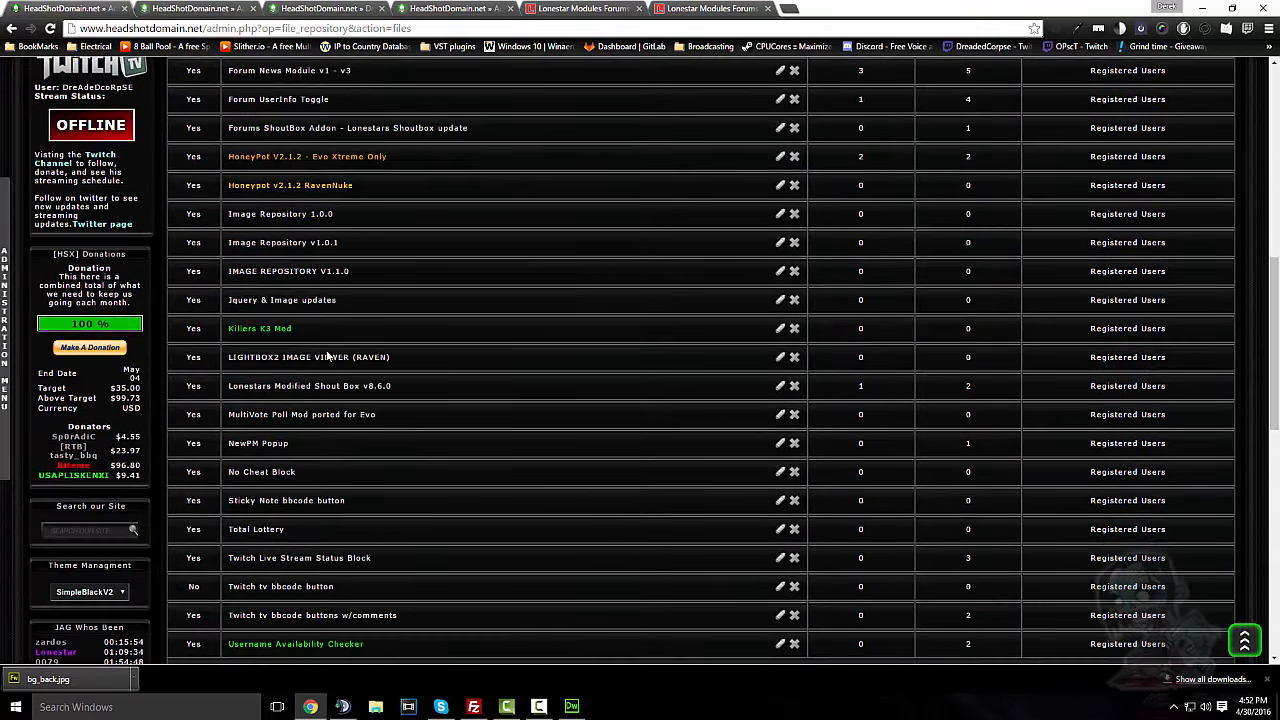
click(274, 272)
scroll(428, 270, down, 3)
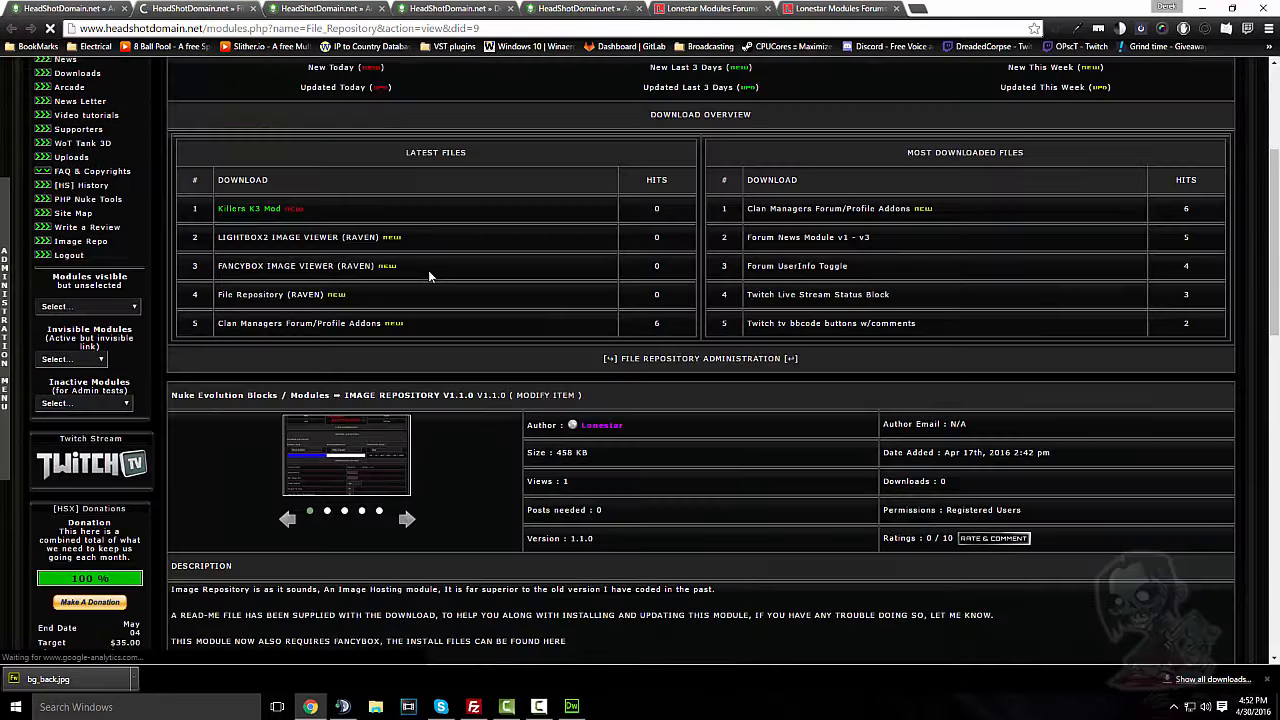
scroll(428, 270, down, 5)
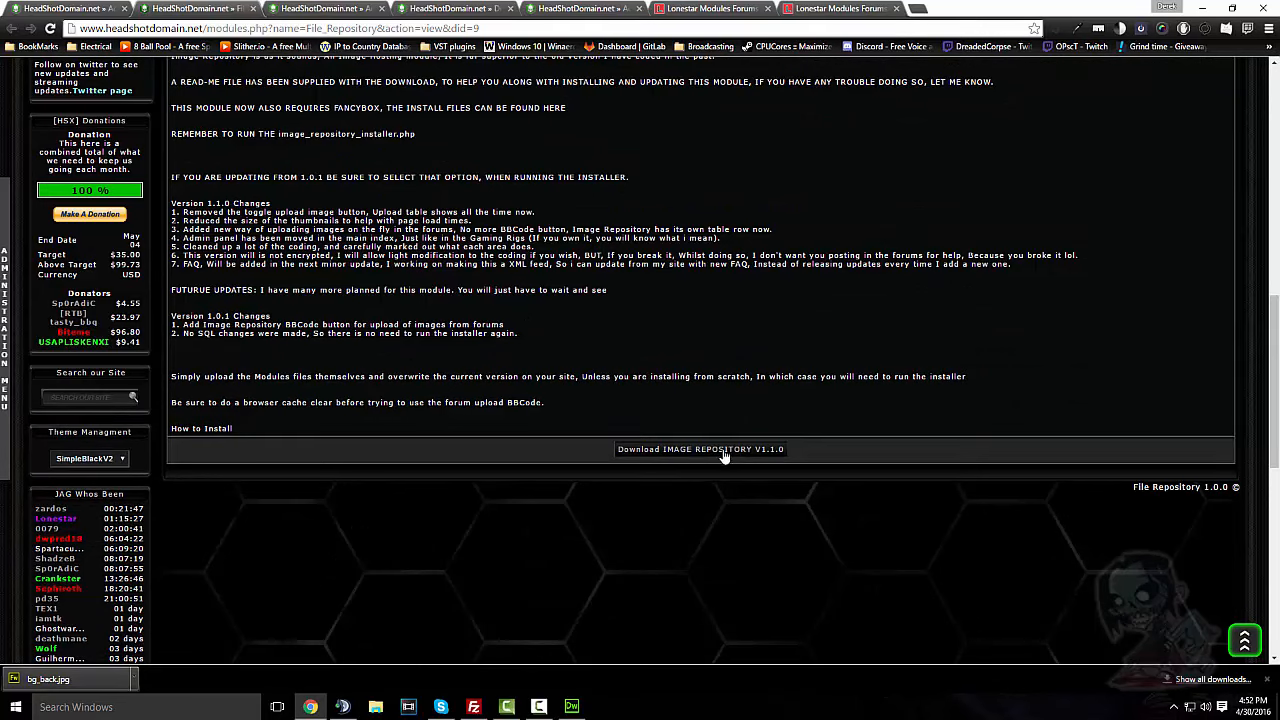
View the separate downloads offered for IMAGE REPOSITORY V1.1.0 and return to the administration's list of files
click(680, 450)
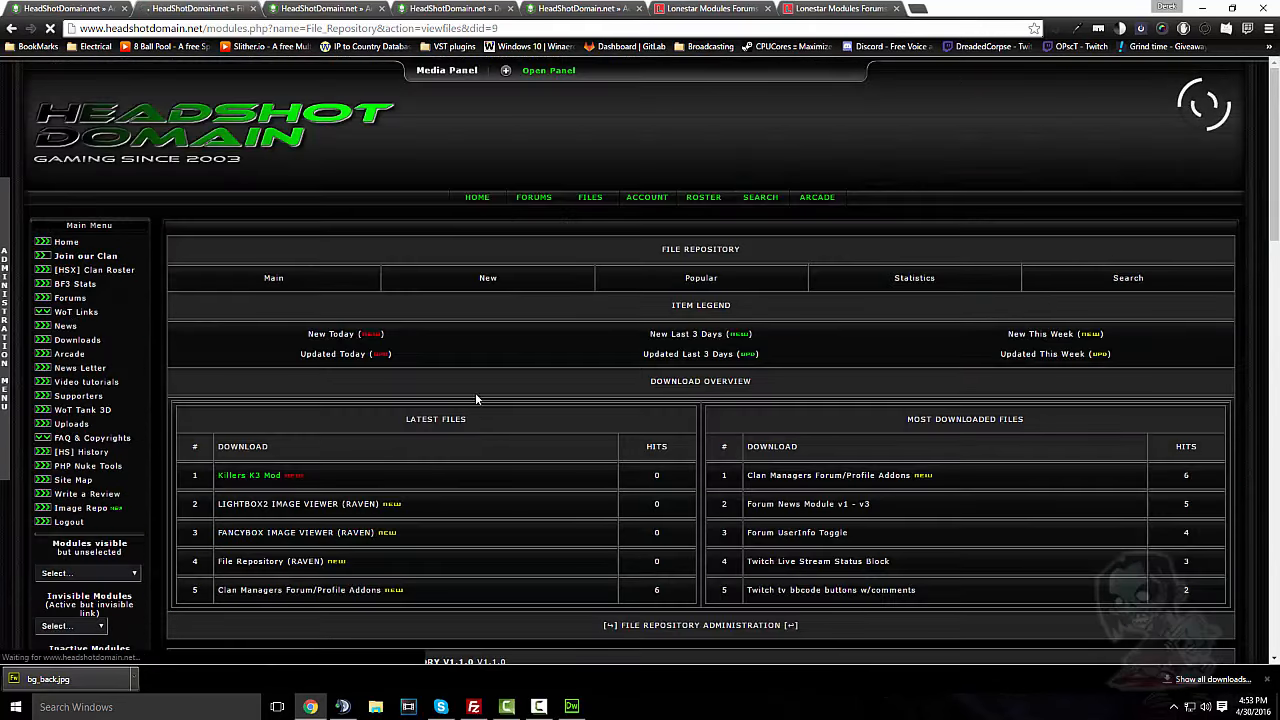
scroll(495, 342, down, 2)
scroll(500, 345, down, 1)
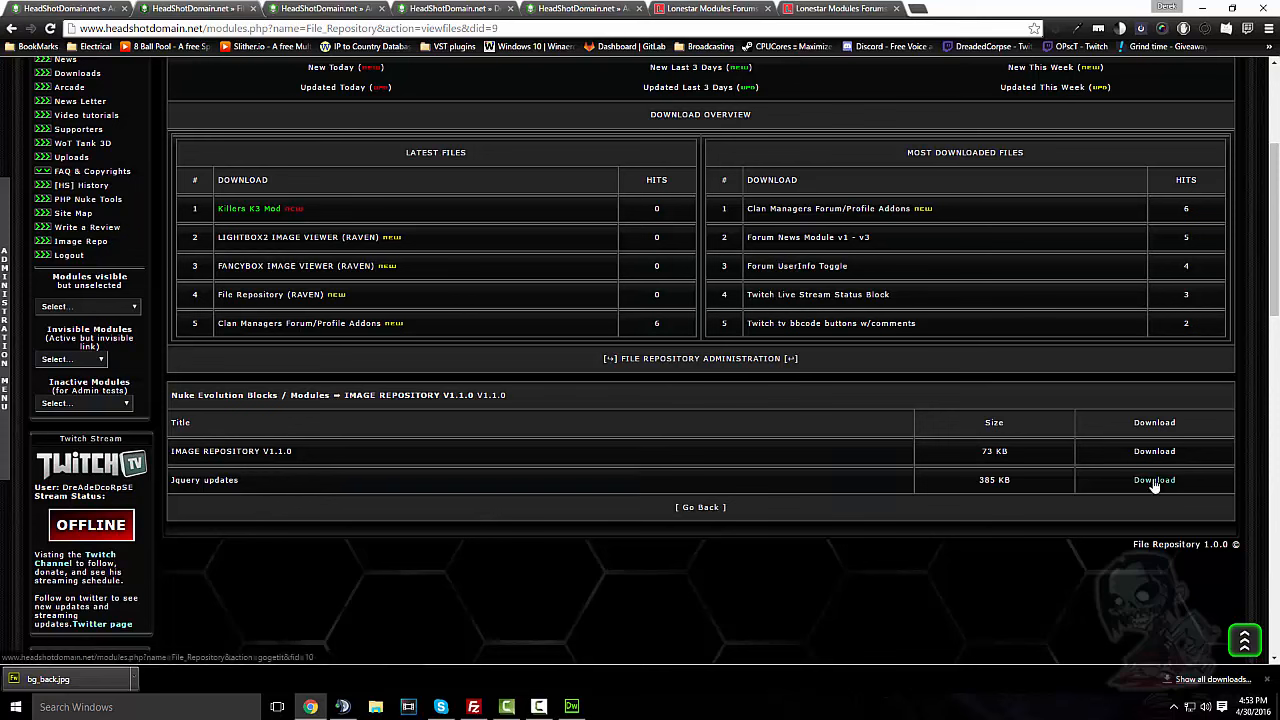
click(678, 358)
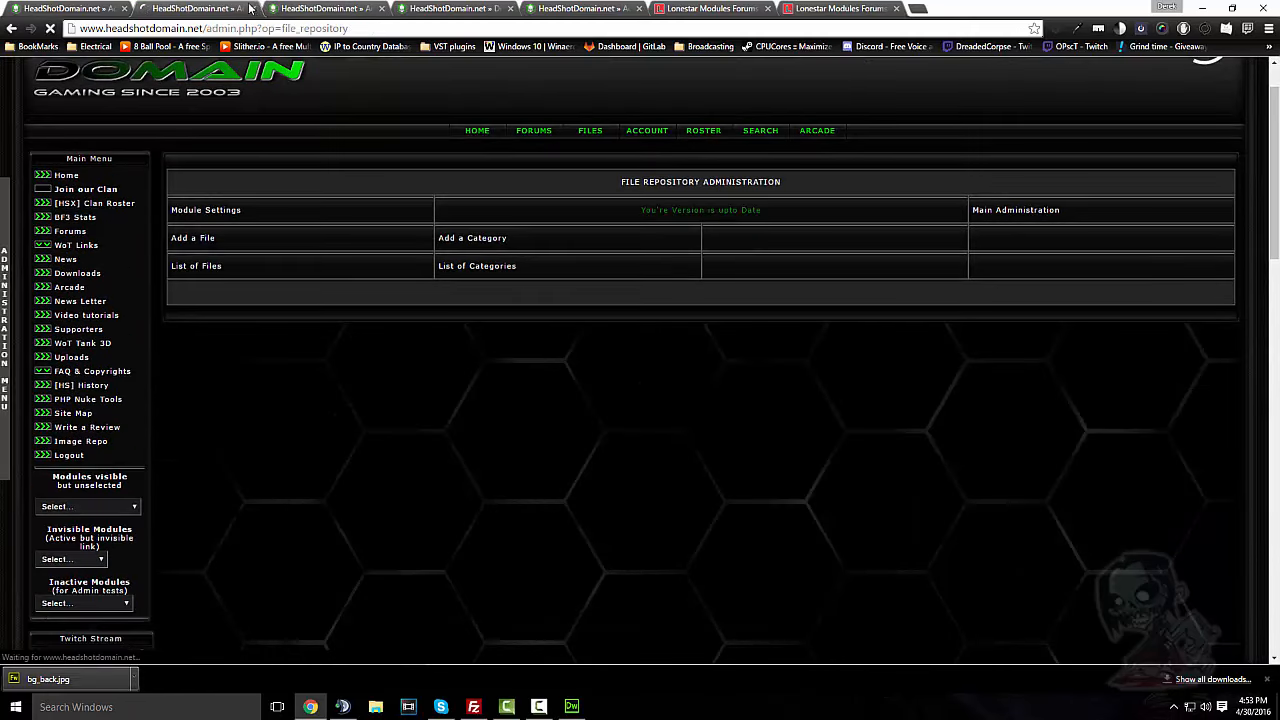
click(253, 9)
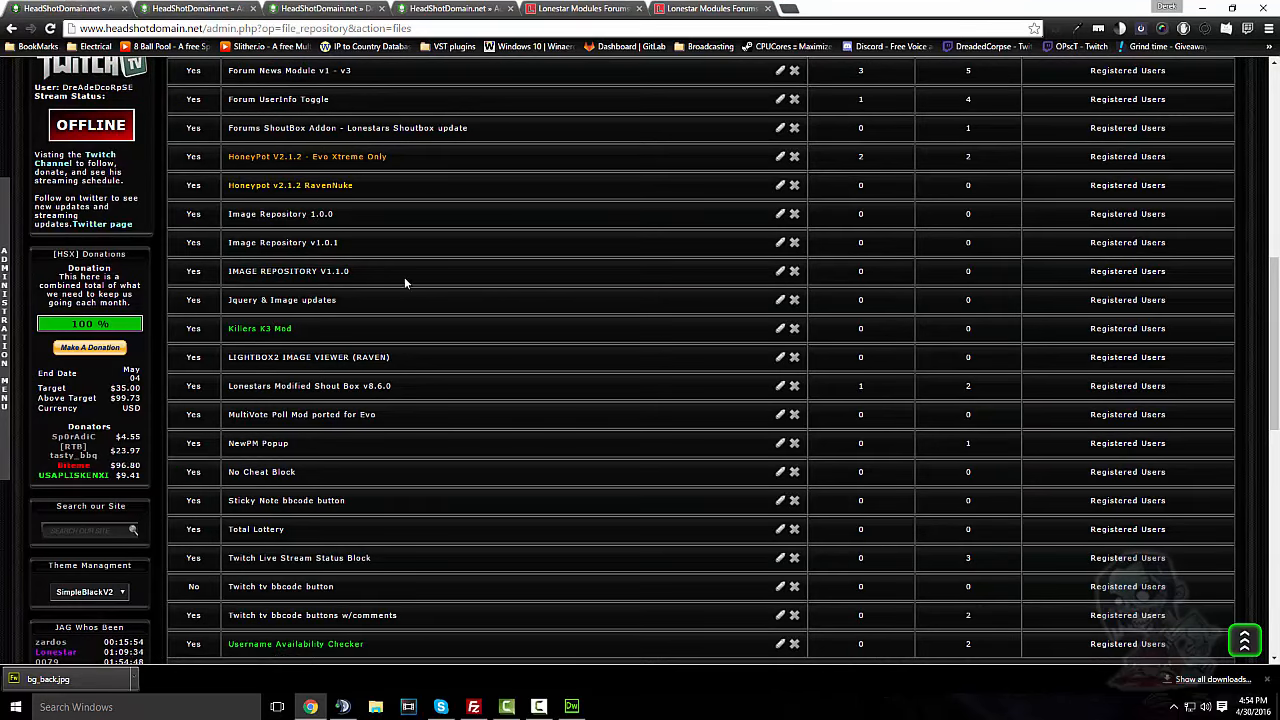
Open IMAGE REPOSITORY V1.1.0 for editing again and examine its files, screenshots and description text
click(780, 272)
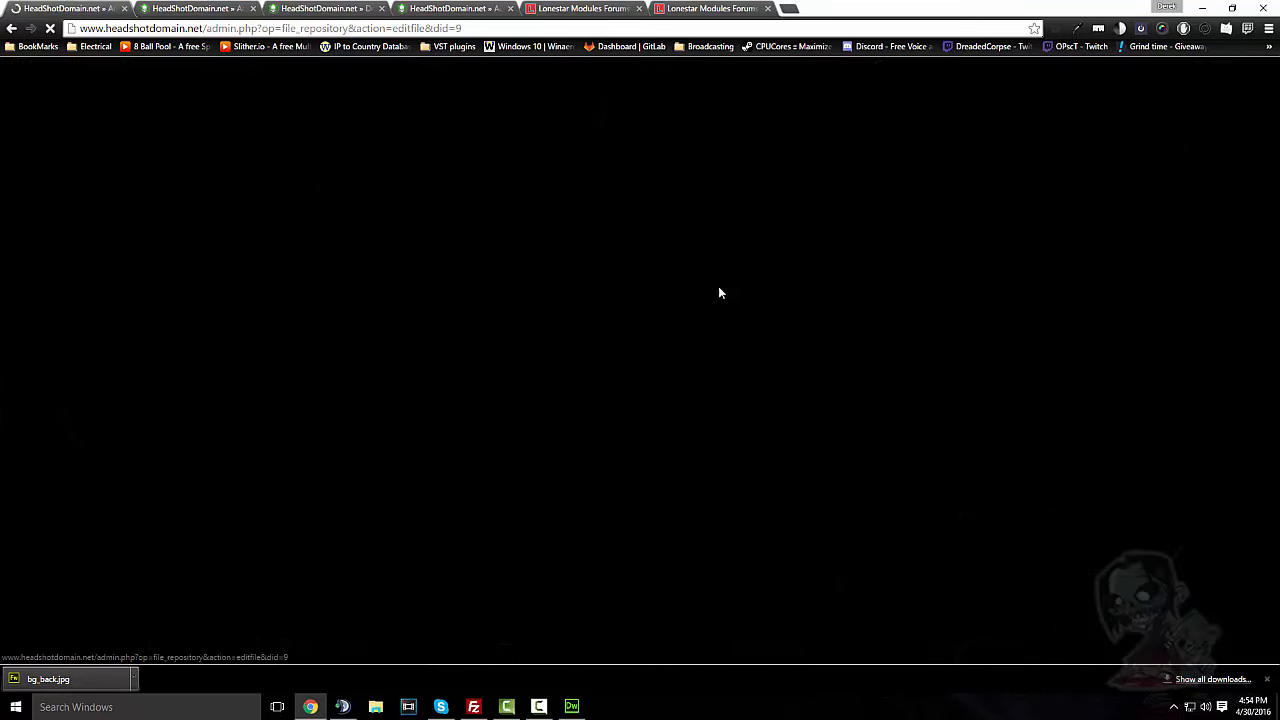
scroll(526, 316, down, 5)
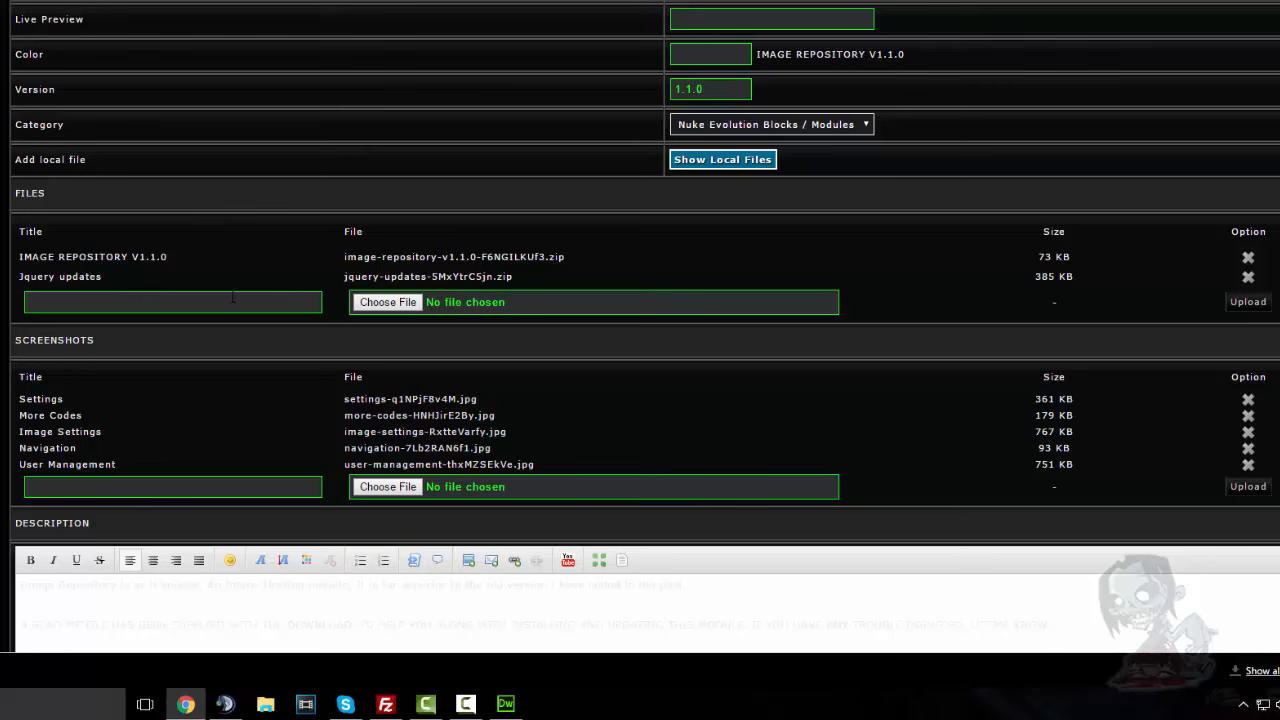
scroll(232, 297, down, 4)
scroll(315, 282, up, 4)
scroll(313, 279, down, 4)
scroll(308, 271, up, 1)
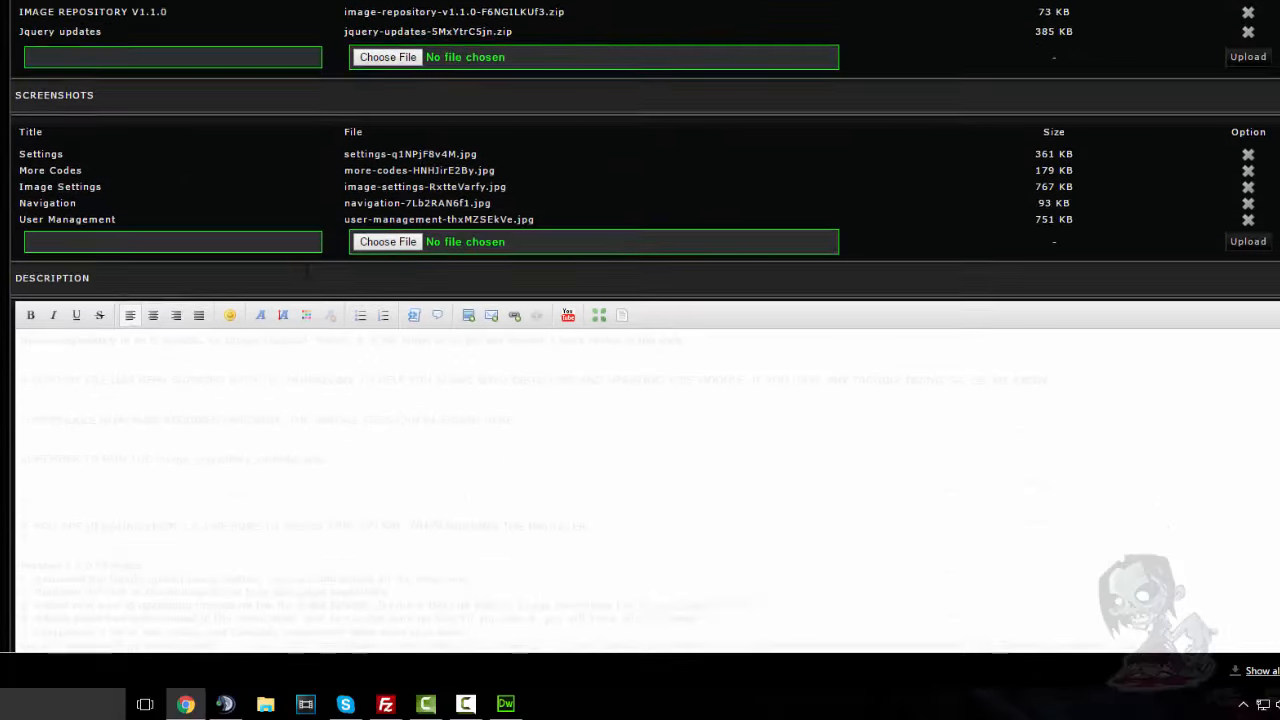
scroll(306, 270, up, 1)
scroll(304, 269, down, 2)
scroll(218, 247, up, 2)
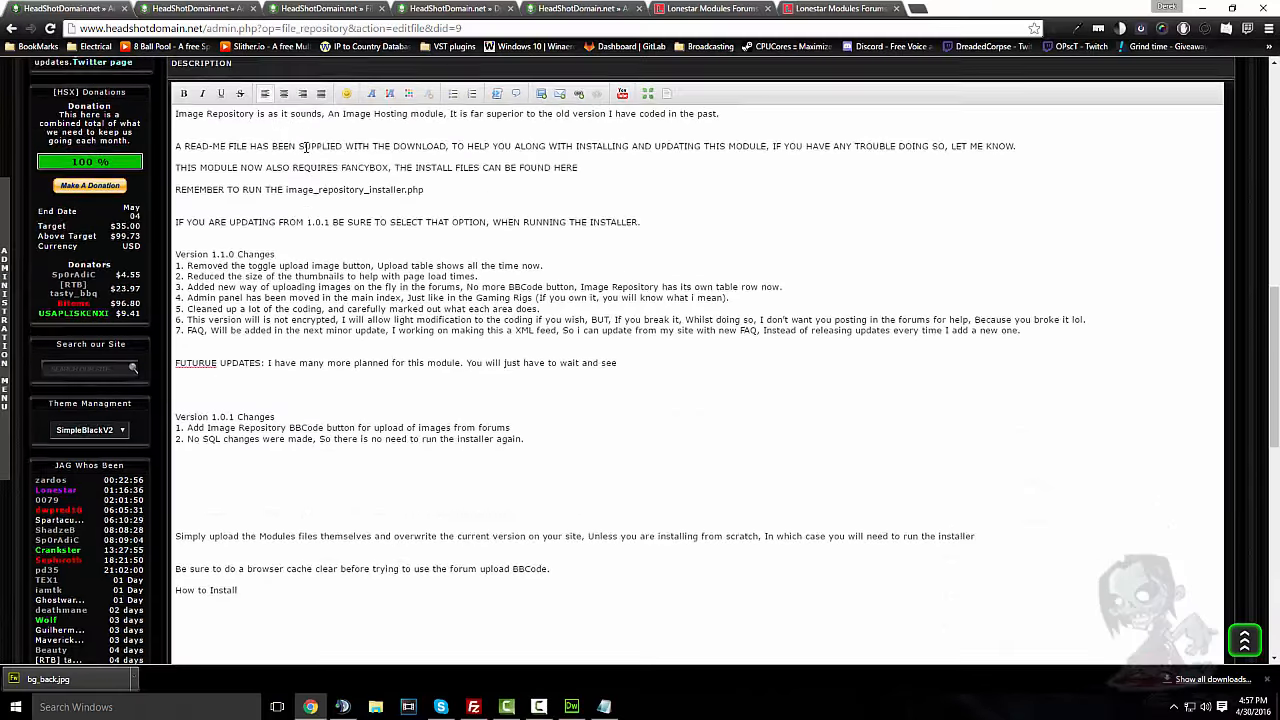
scroll(304, 146, up, 1)
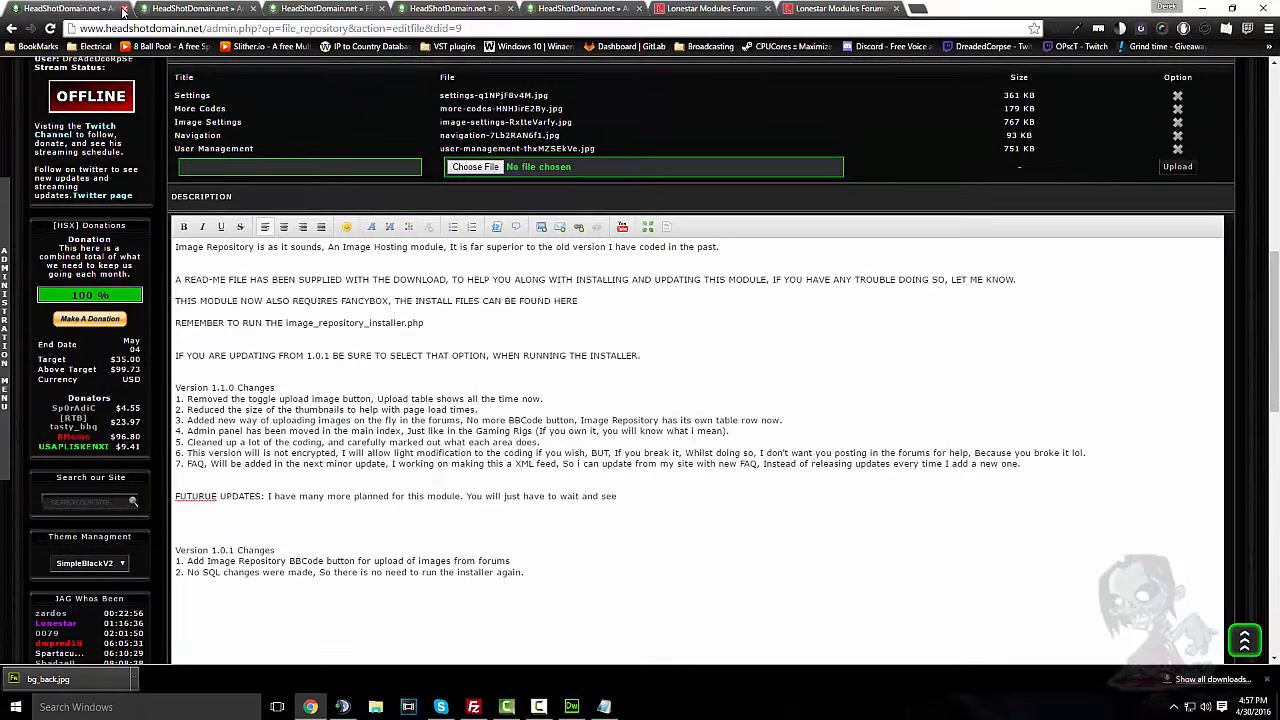
Check the Lonestar Modules forum topic on the File Repository upload error, revisiting the open File Repository administration pages in between
click(724, 8)
scroll(520, 200, up, 5)
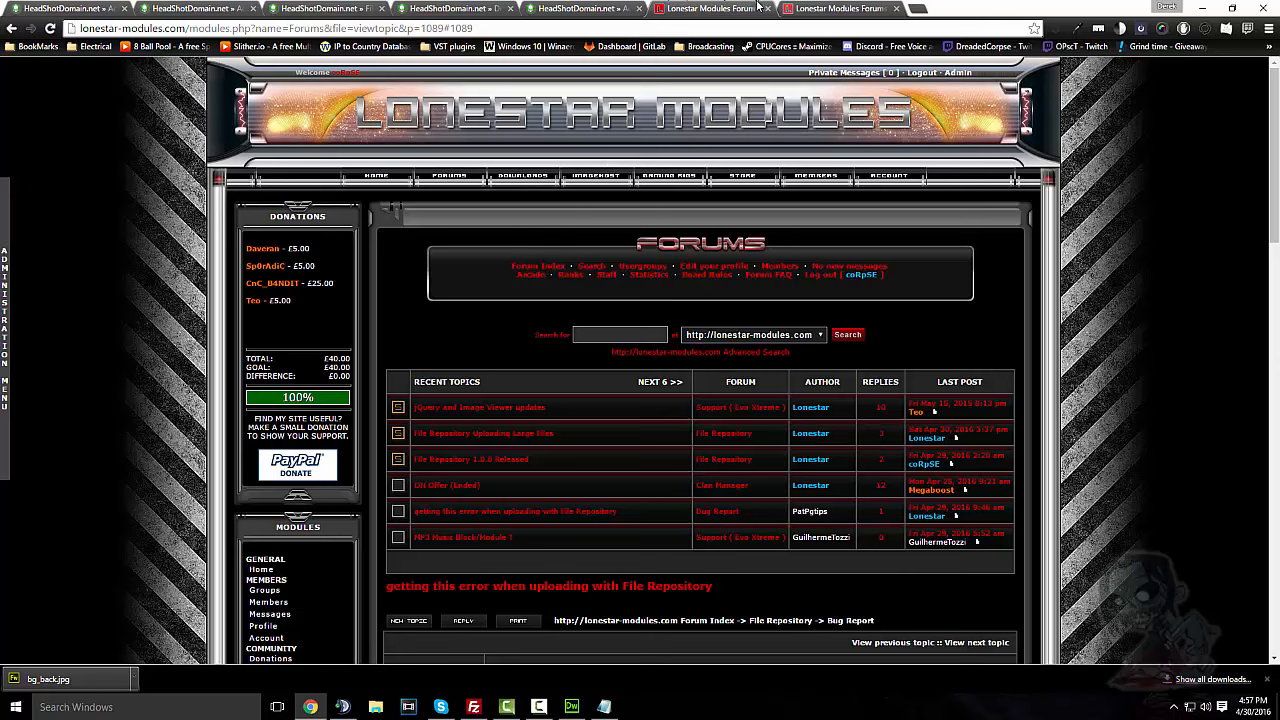
click(210, 8)
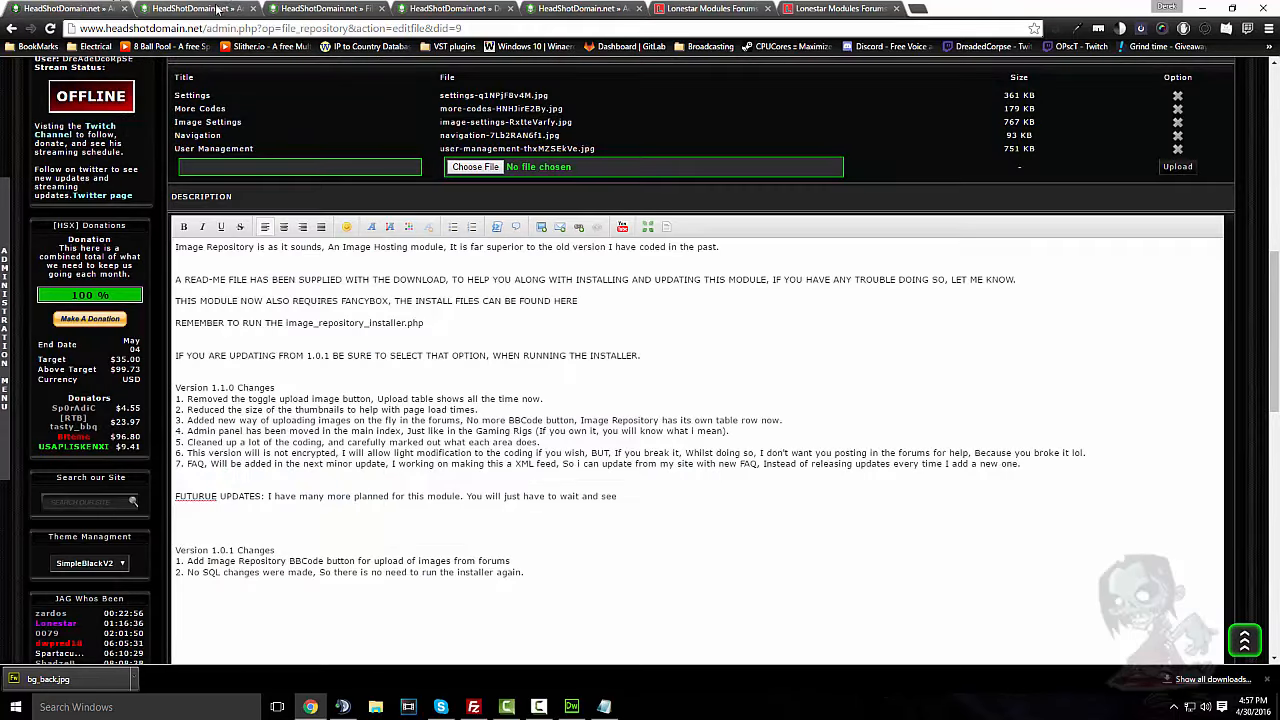
click(315, 8)
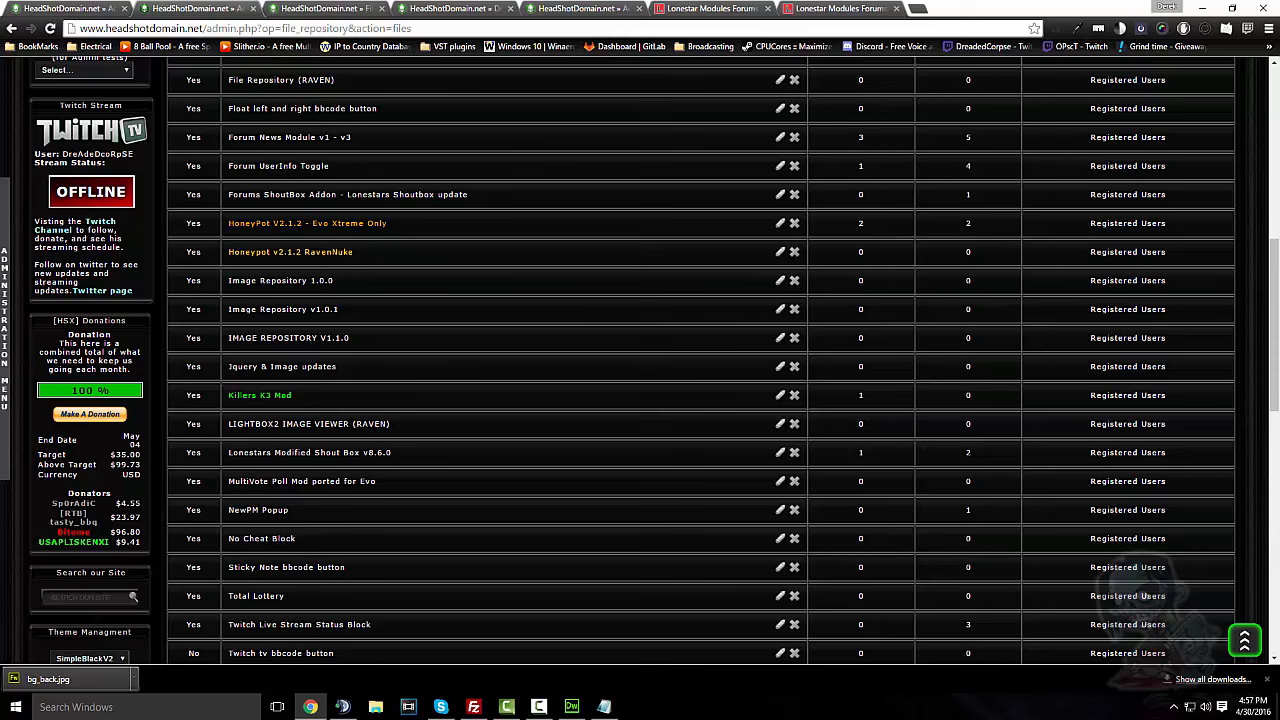
click(724, 12)
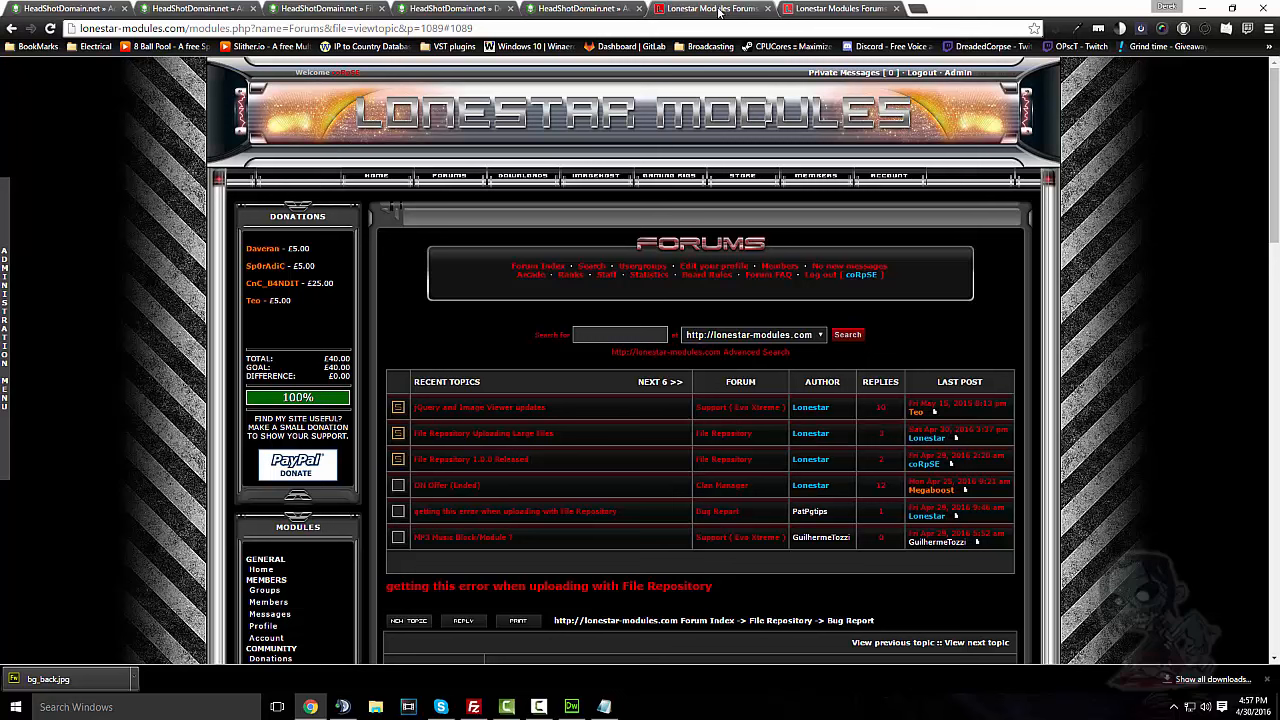